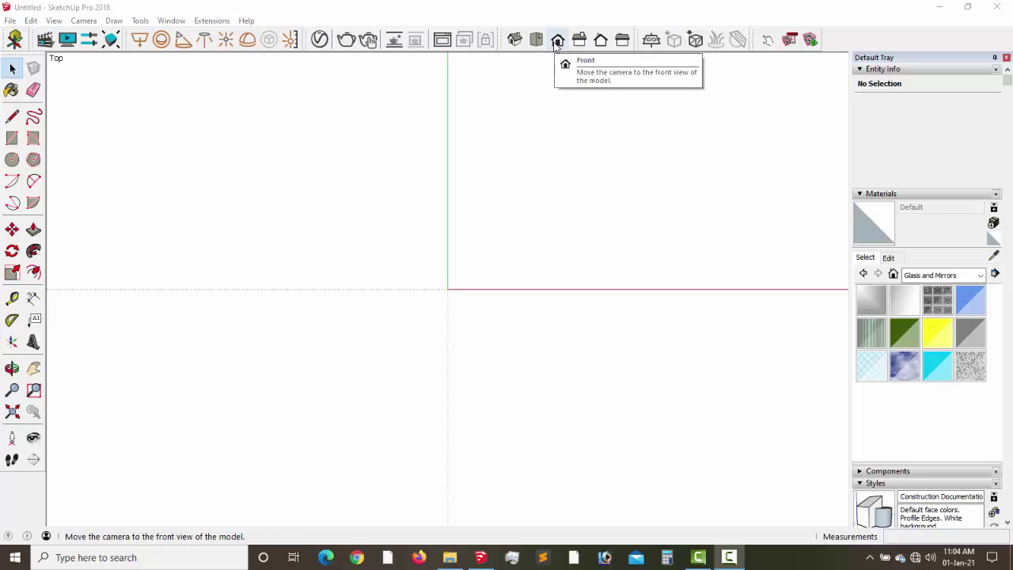
Switch to the front view and configure the model's length units to decimal millimetres with 0mm precision.
left_click(557, 41)
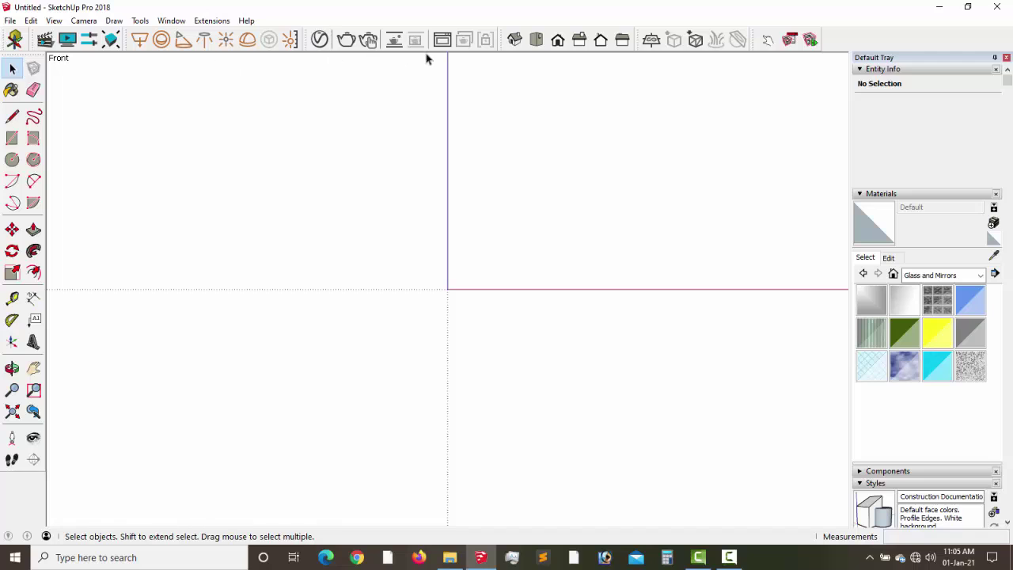
left_click(165, 23)
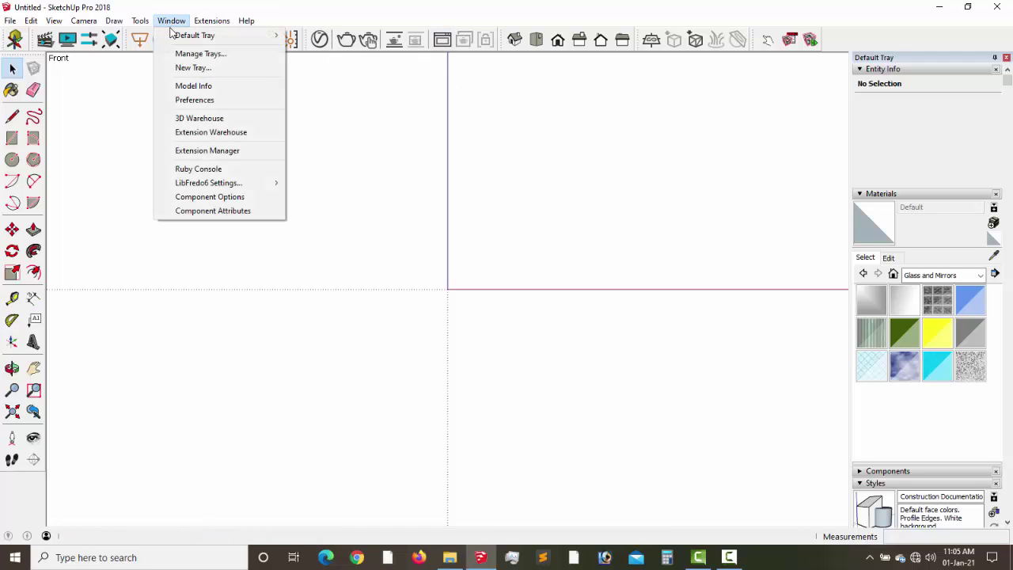
left_click(201, 89)
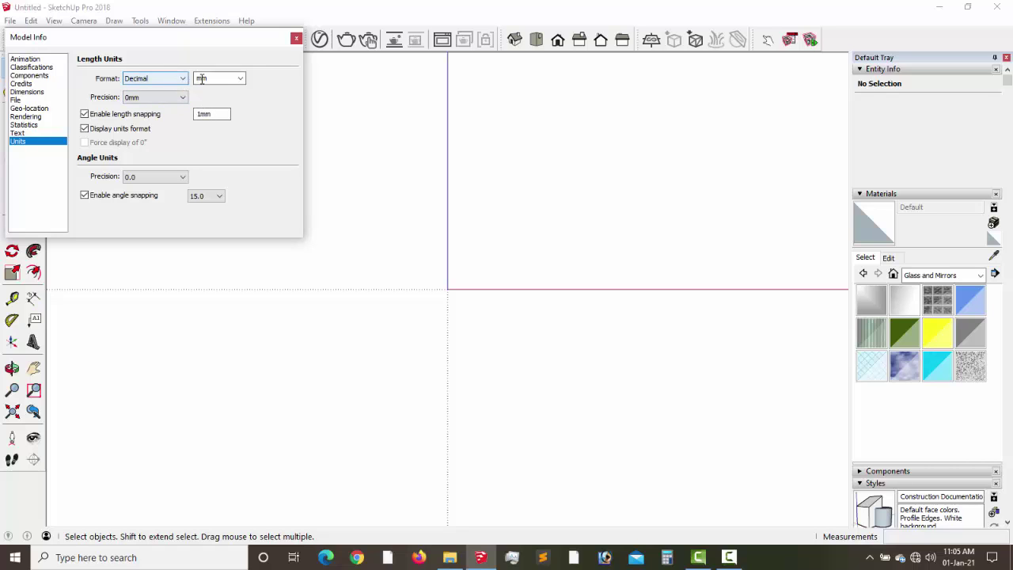
left_click(242, 83)
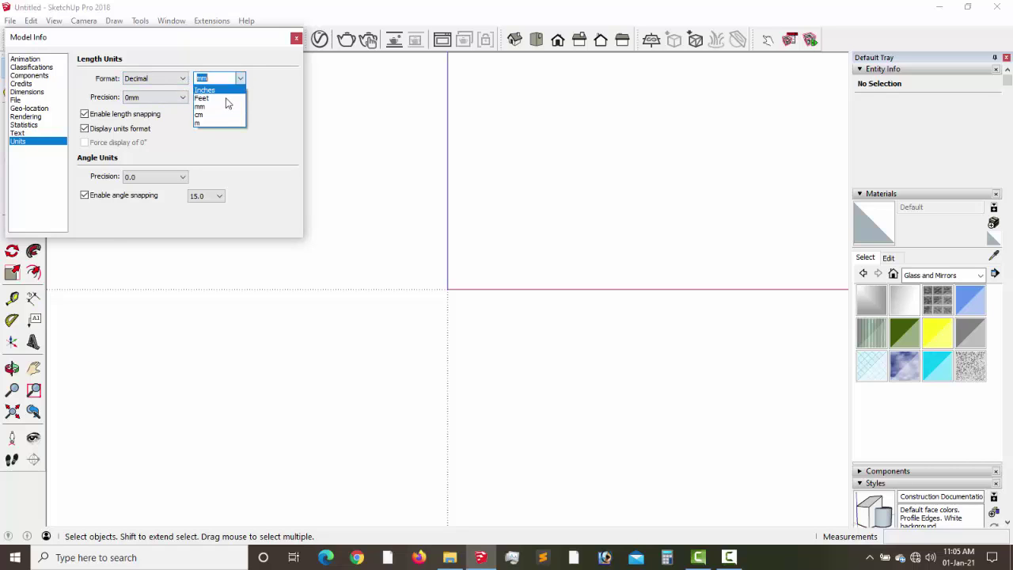
left_click(215, 104)
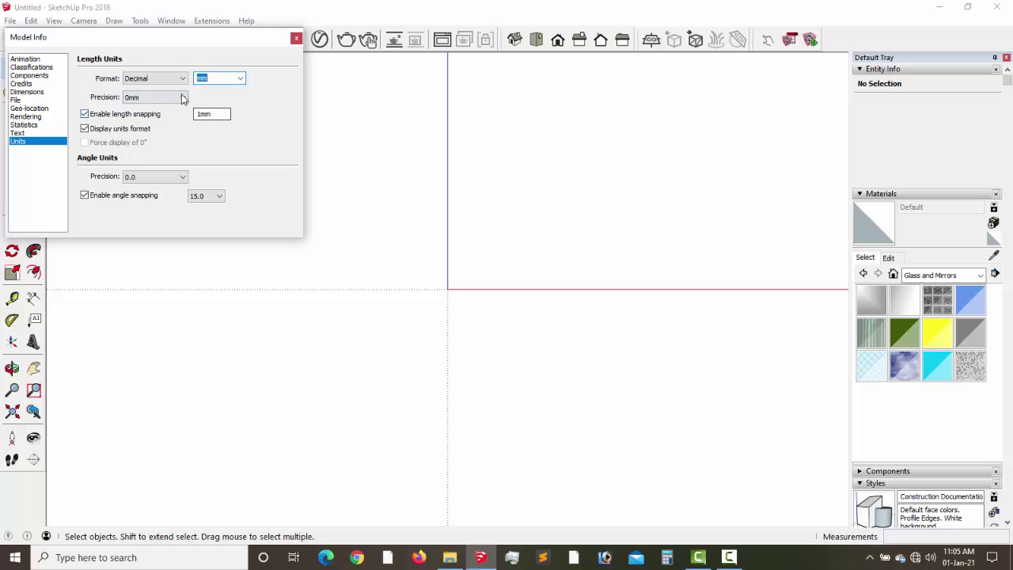
left_click(183, 98)
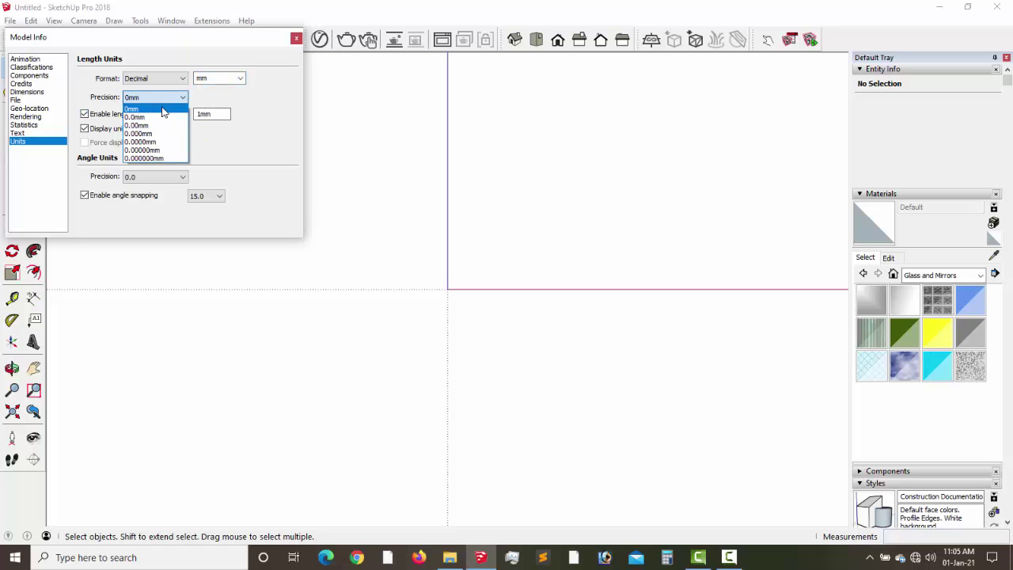
left_click(163, 111)
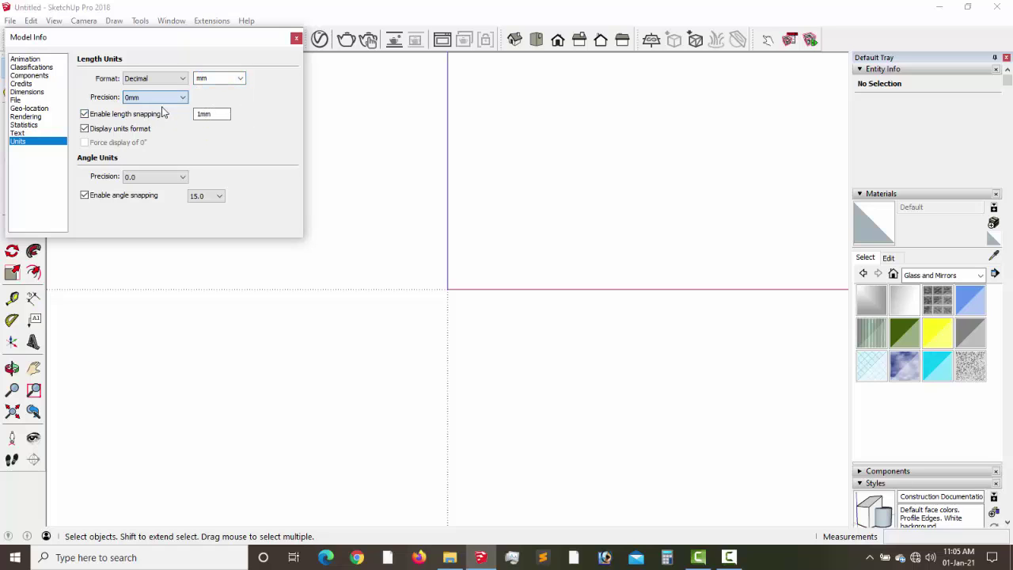
left_click(296, 38)
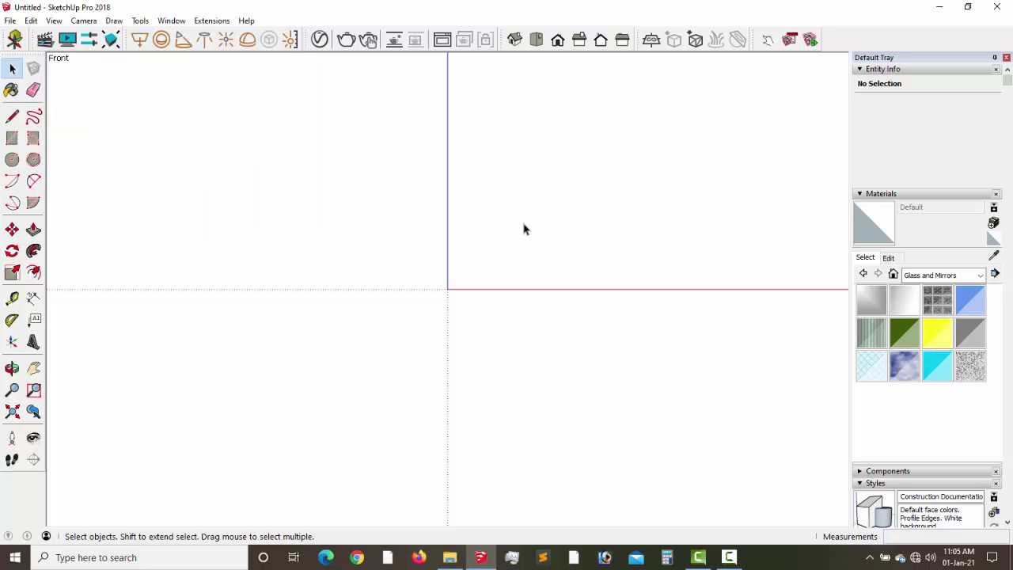
middle_click_drag(465, 232, 427, 150)
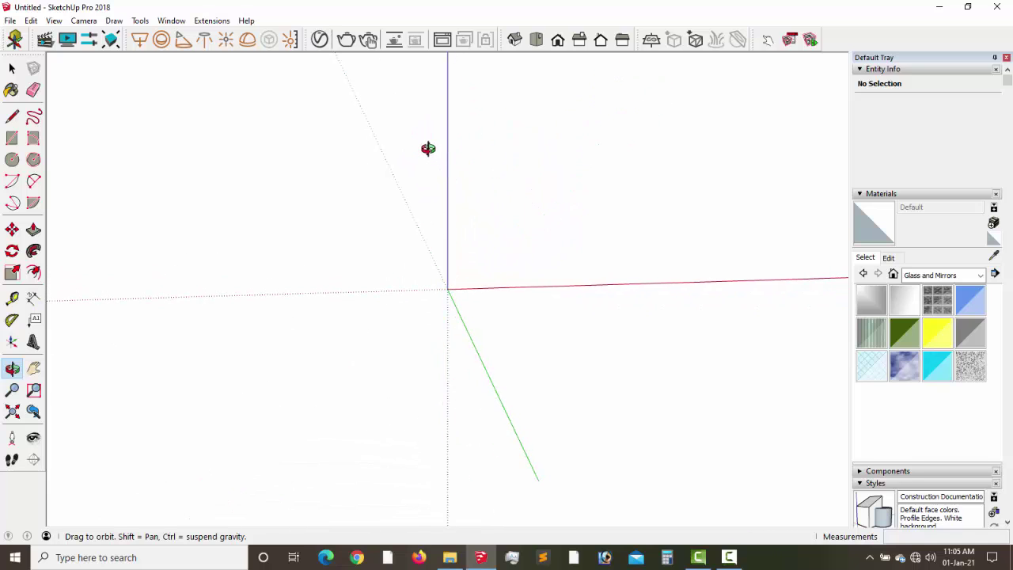
left_click(12, 140)
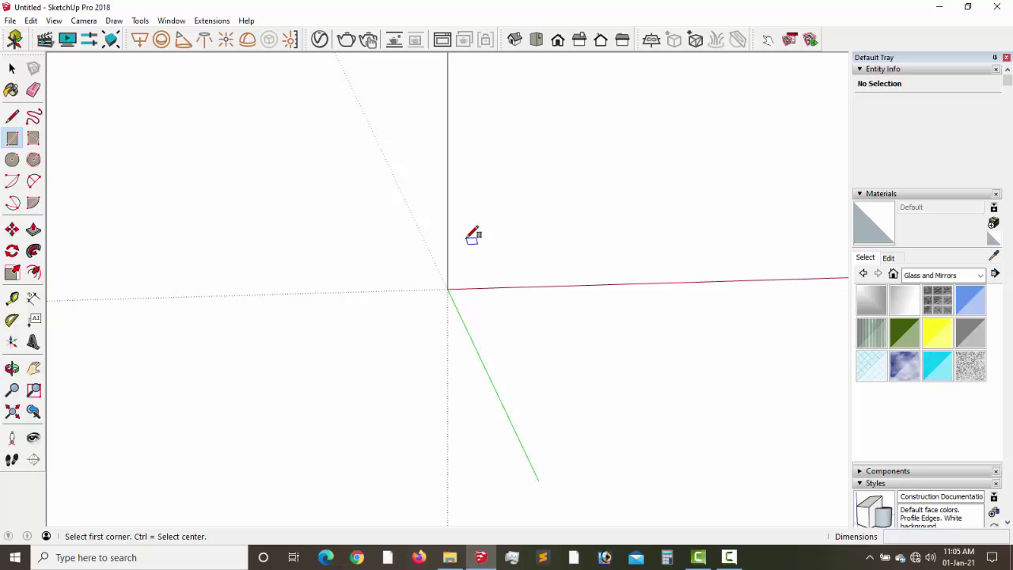
left_click(467, 237)
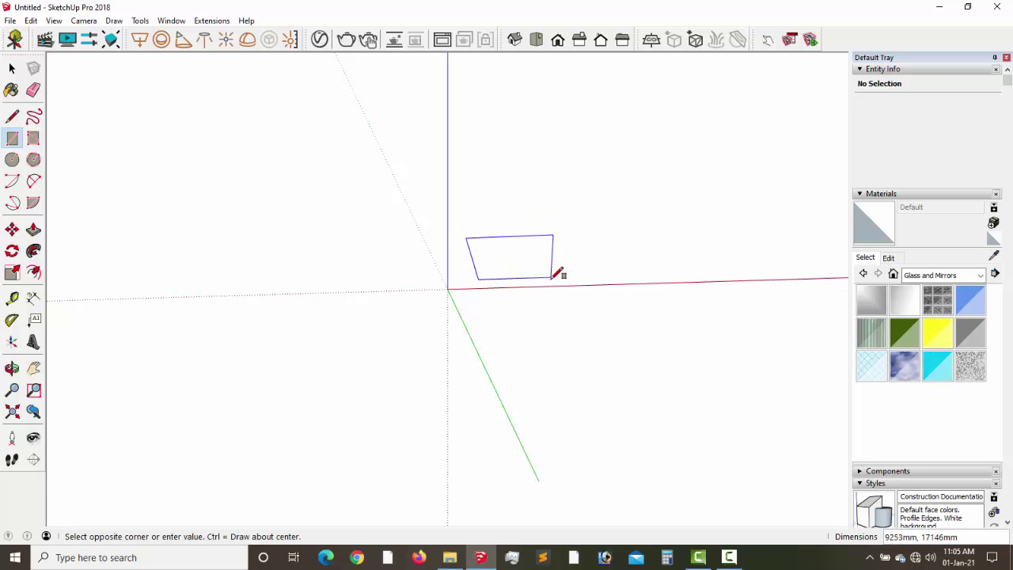
key("Escape")
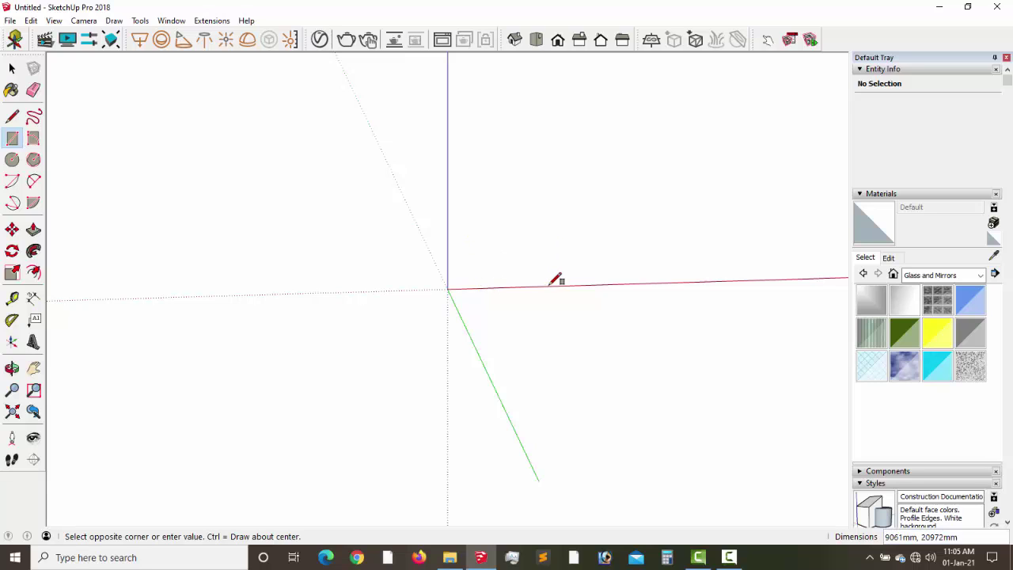
left_click(448, 290)
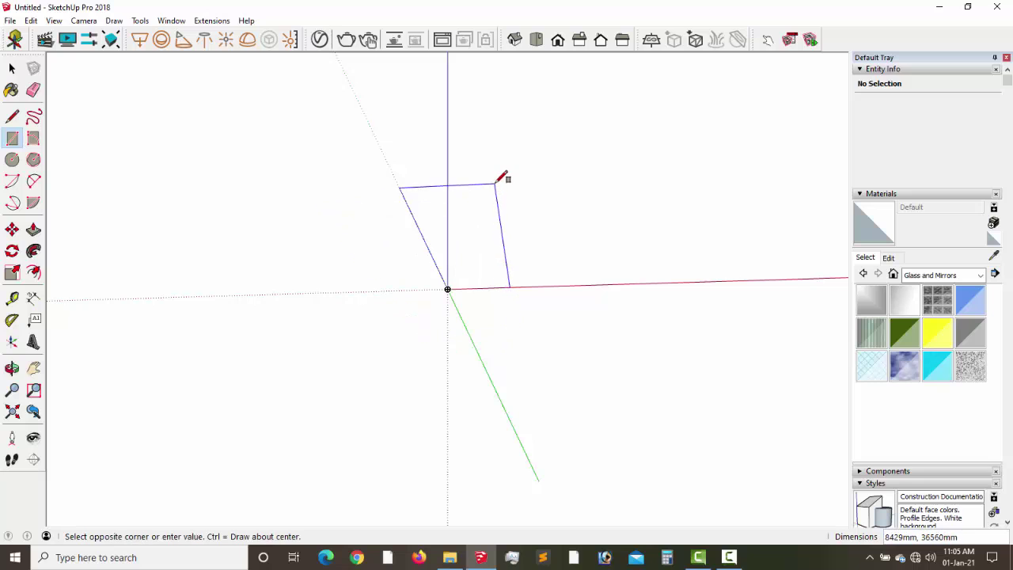
key("Escape")
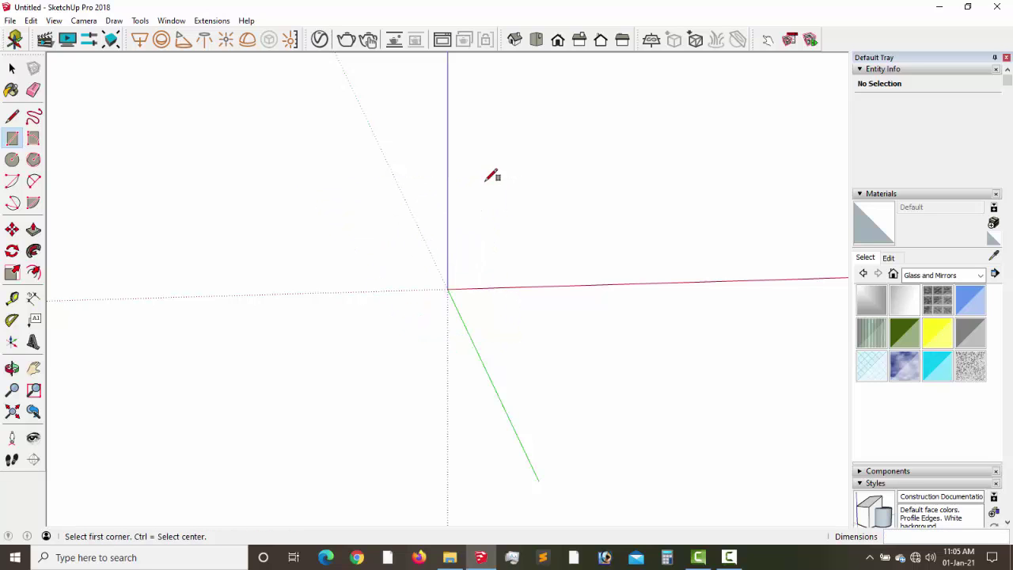
Draw a trial rectangle of about 22100 by 14800 mm in the top view, check it from the front, and undo it.
left_click(538, 41)
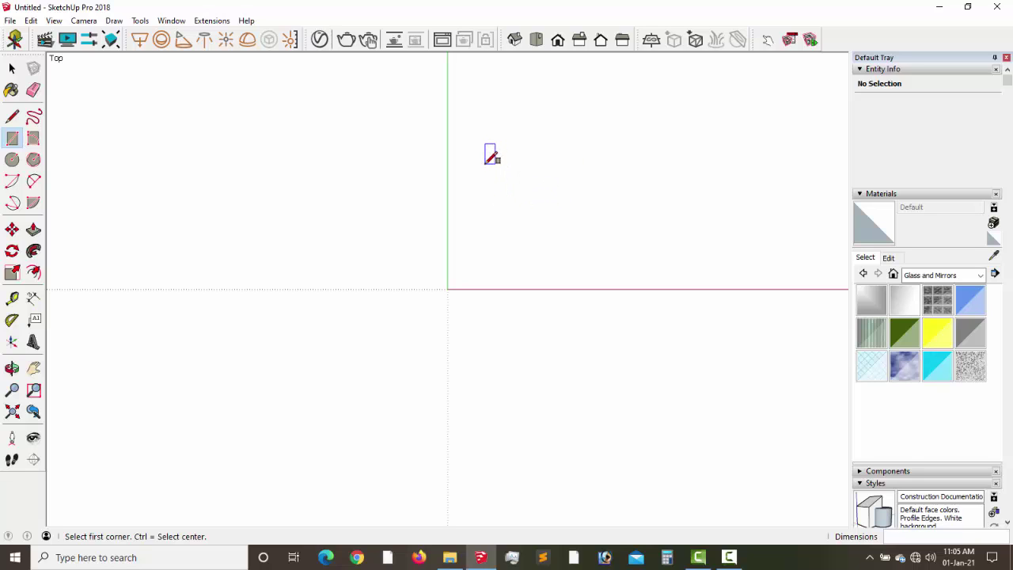
left_click(485, 162)
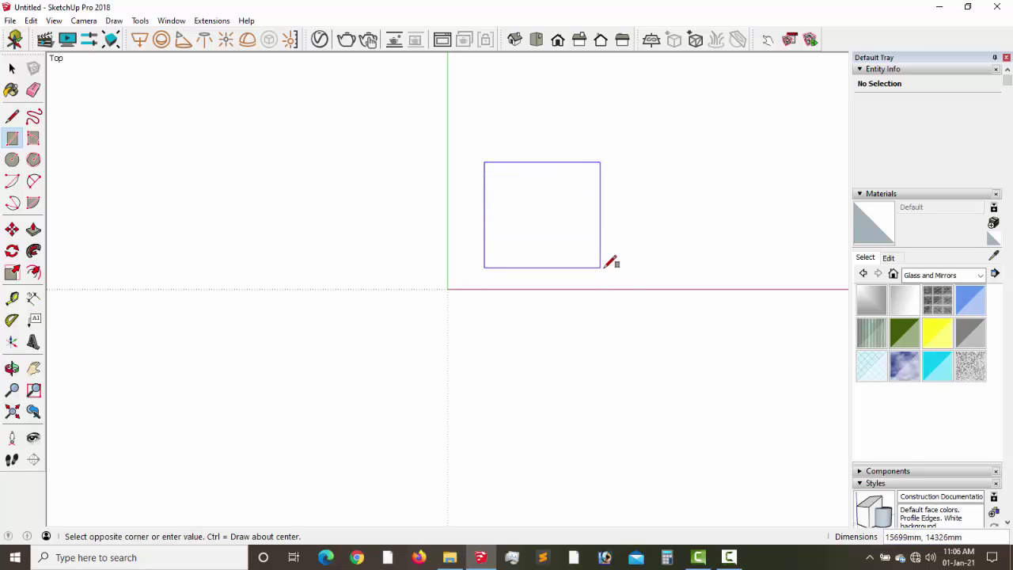
left_click(648, 271)
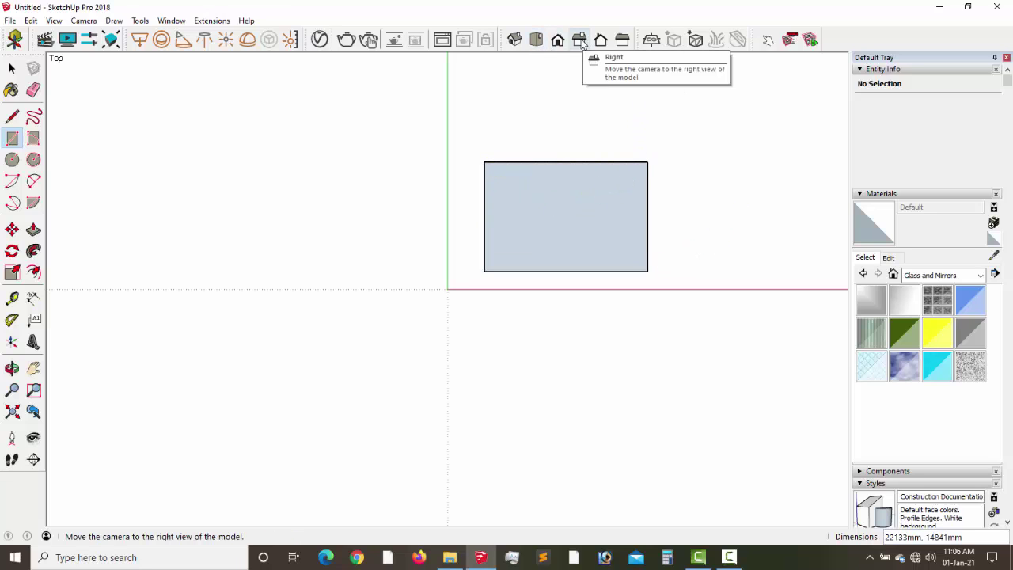
left_click(558, 46)
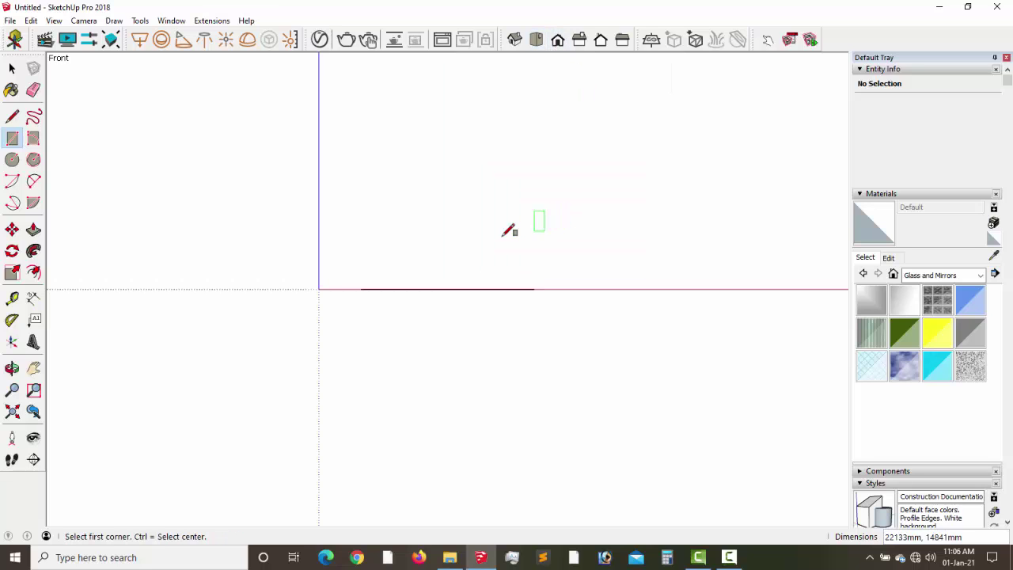
middle_click_drag(509, 229, 506, 320)
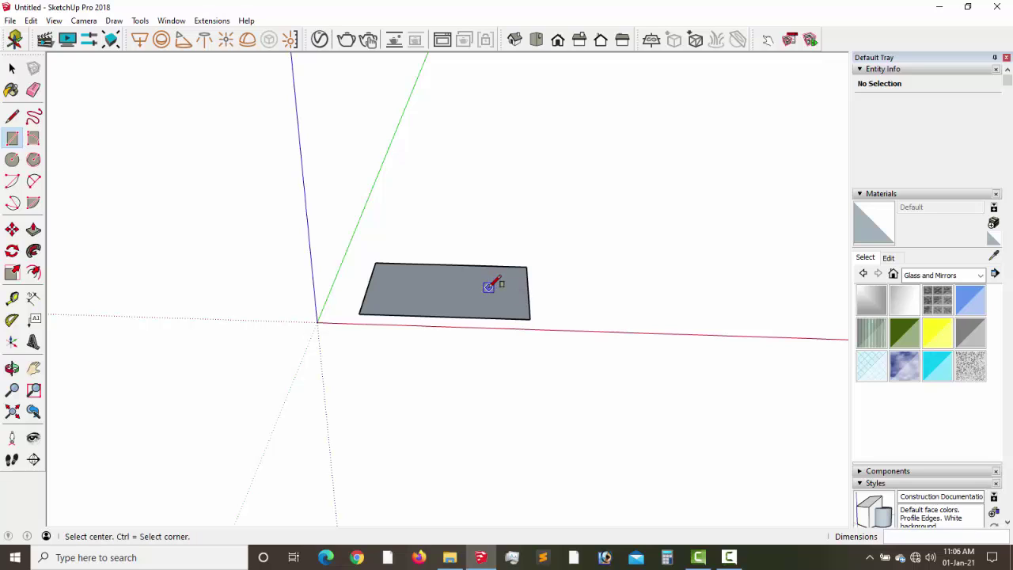
key("ctrl+z")
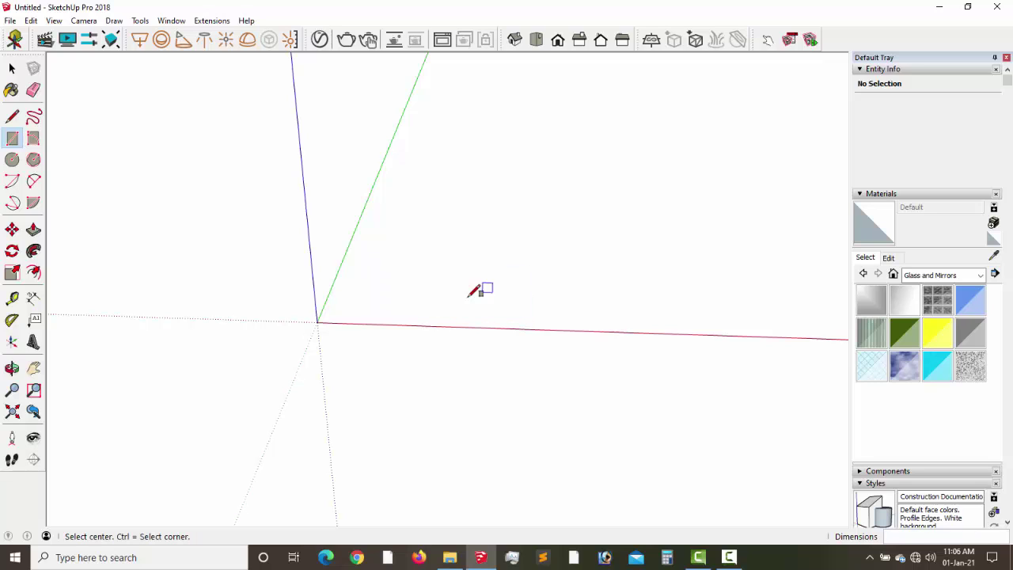
Return to the front view of the empty model and activate the Tape Measure tool.
left_click(34, 369)
left_click_drag(221, 348, 392, 267)
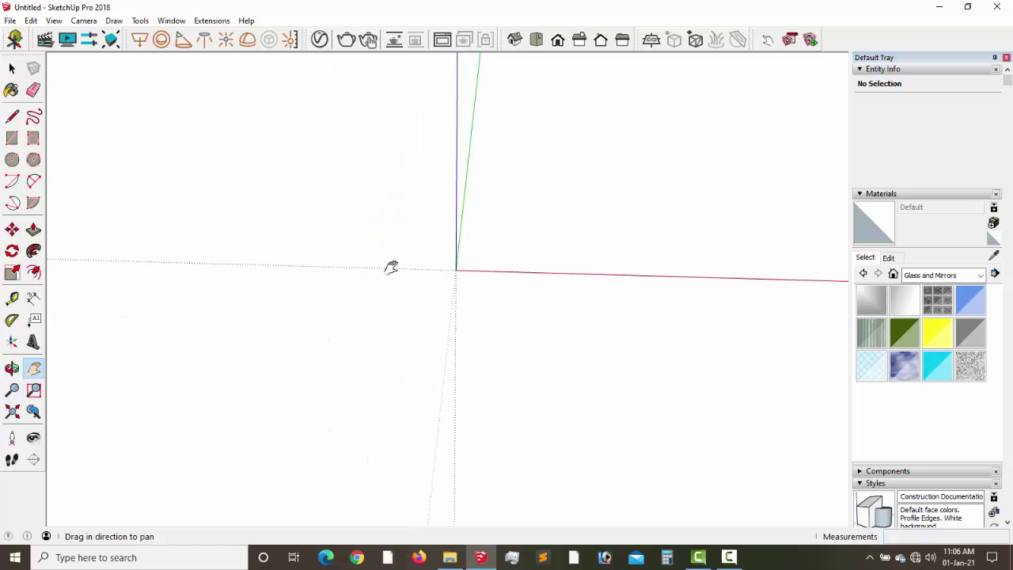
left_click(558, 41)
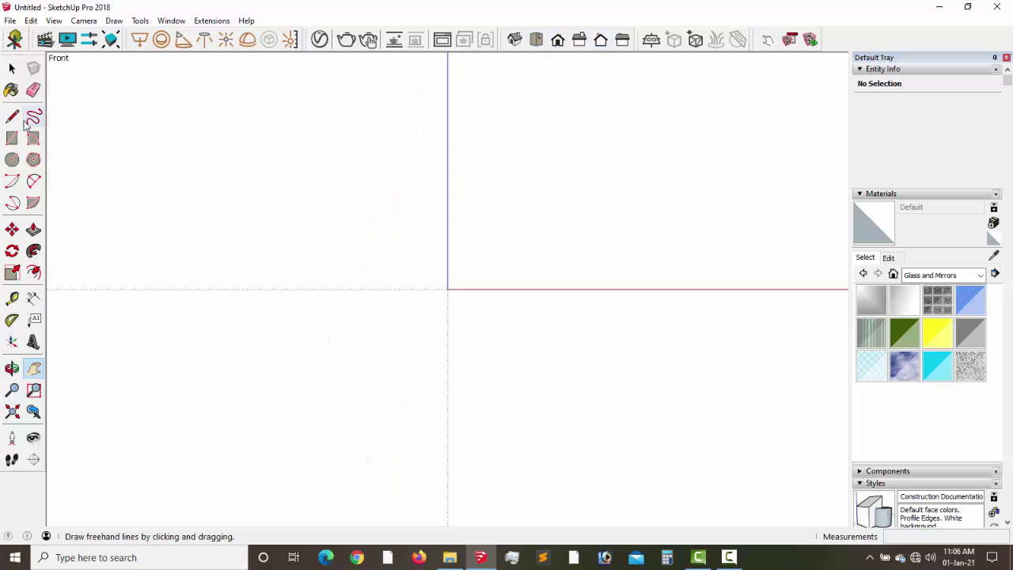
left_click(12, 298)
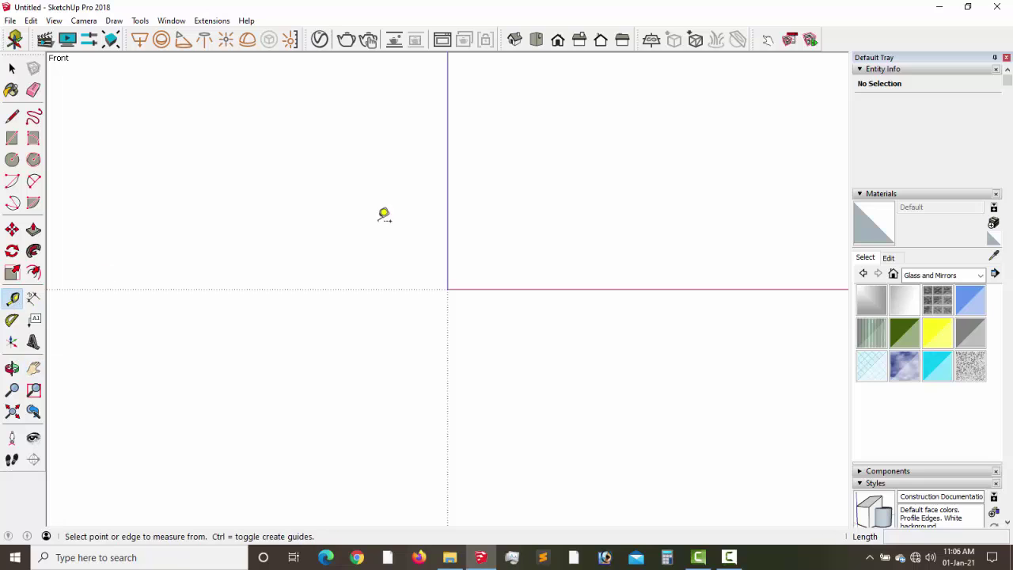
left_click(459, 182)
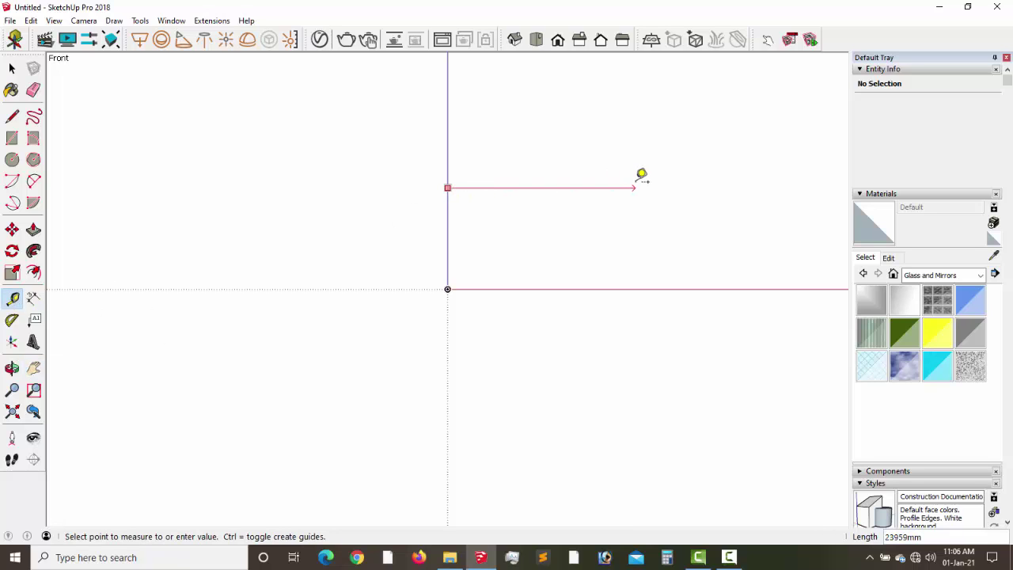
left_click(636, 188)
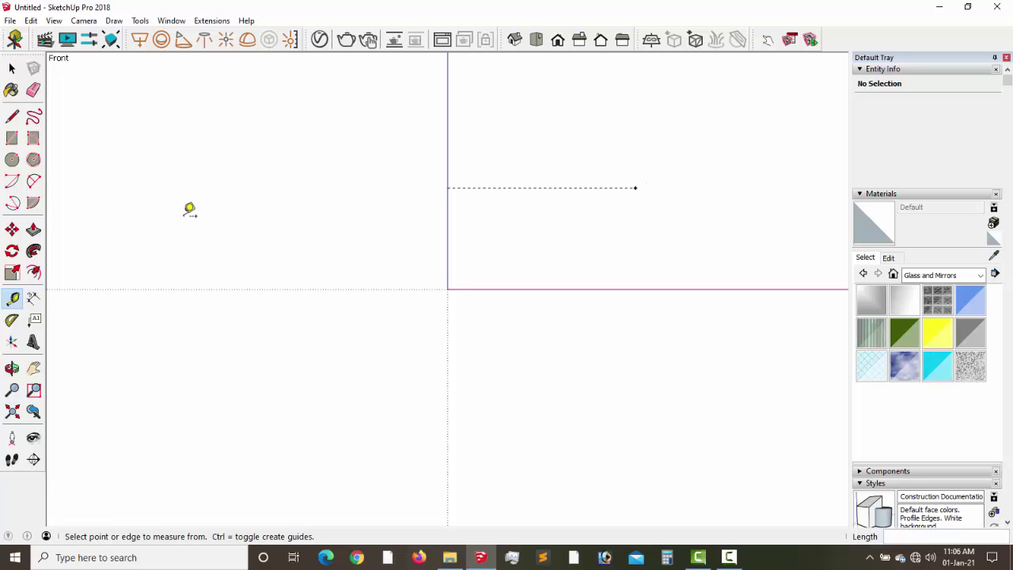
key("ctrl+z")
left_click(448, 190)
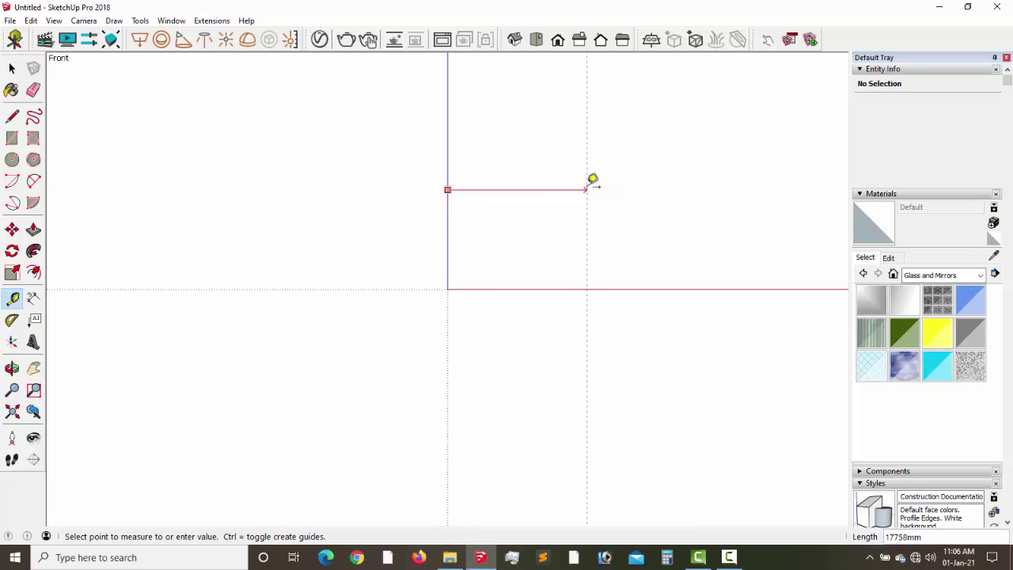
key("Escape")
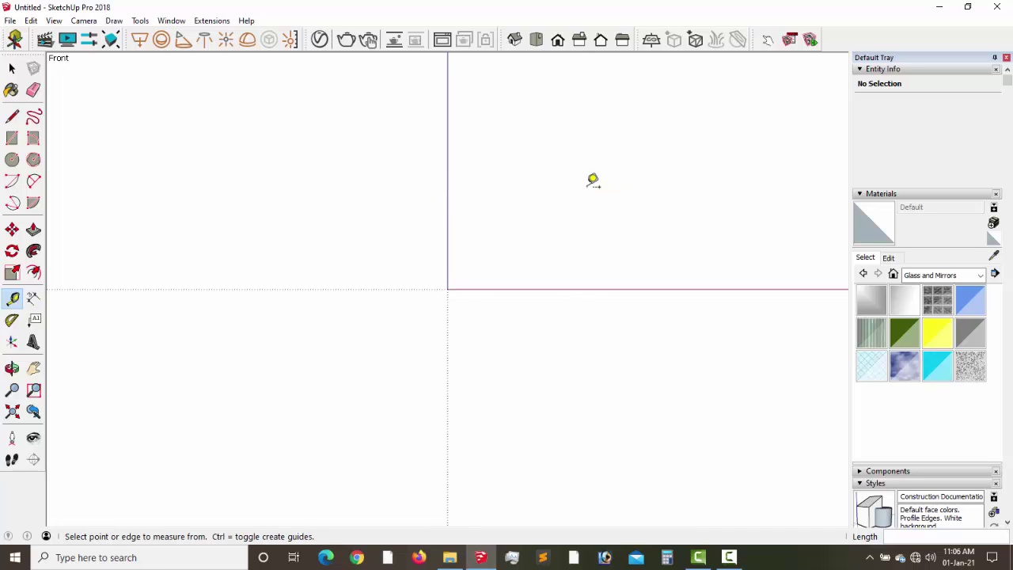
Place a vertical guide line parallel to the blue axis, about 17200 mm along the red direction.
left_click(449, 186)
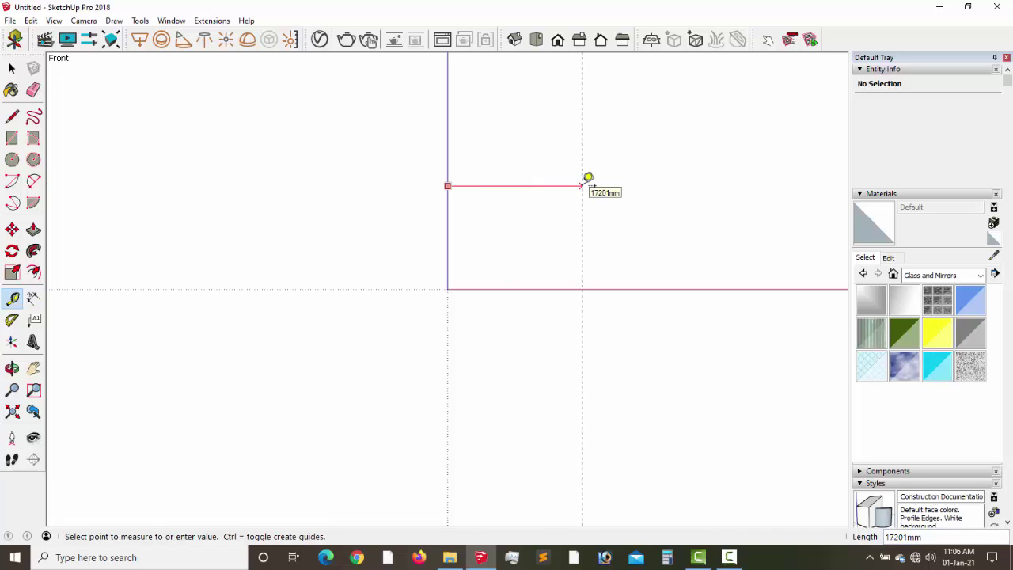
left_click(584, 184)
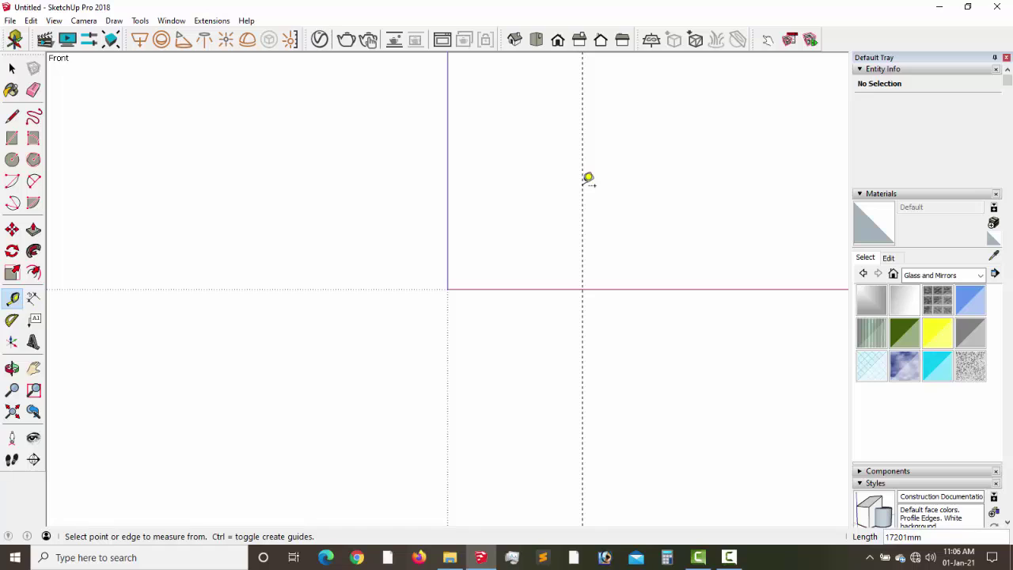
type("4")
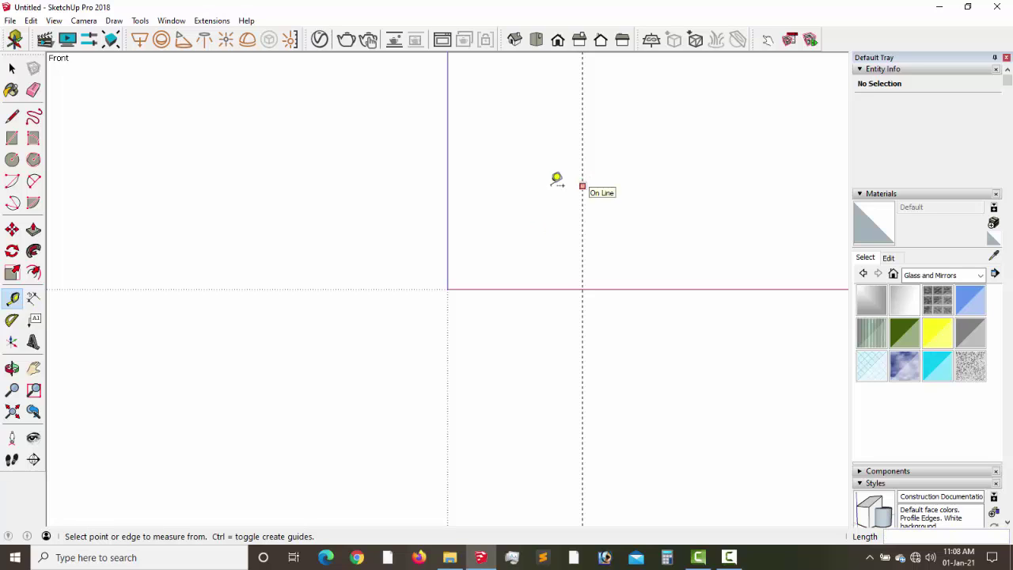
Create a horizontal guide line 4' above the red axis with the Tape Measure tool.
left_click(33, 368)
left_click_drag(453, 278, 388, 372)
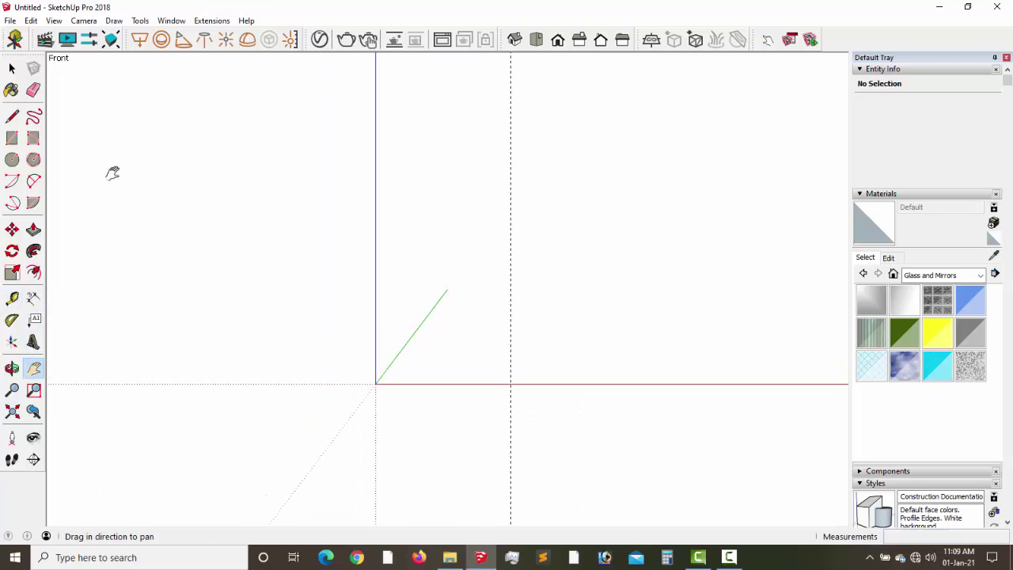
left_click(12, 298)
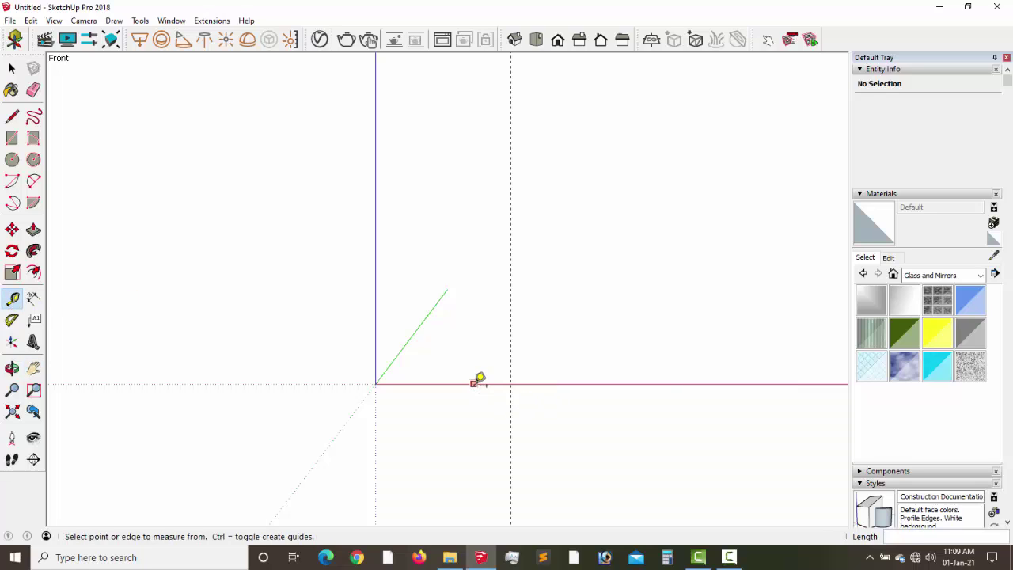
left_click(474, 384)
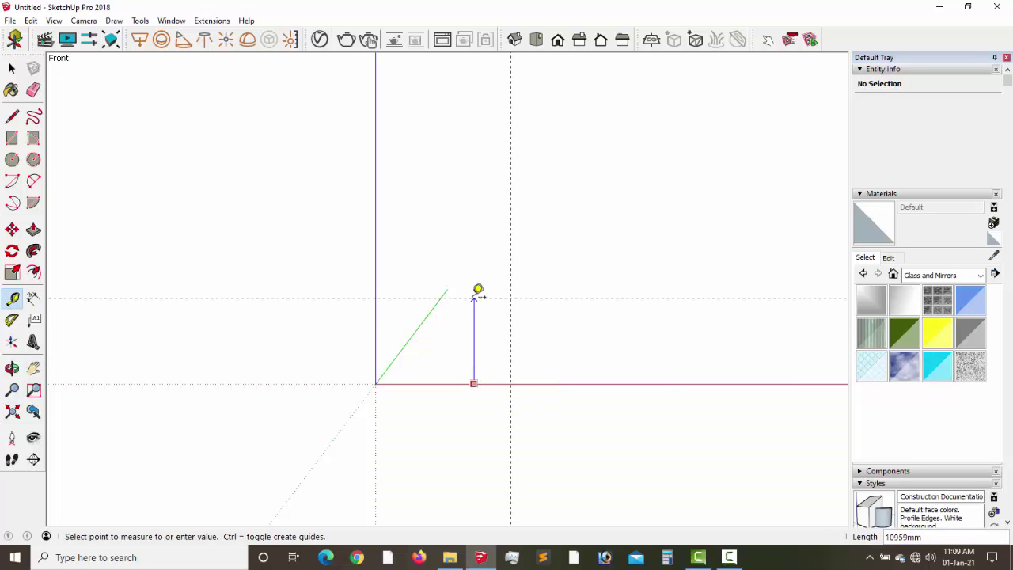
type("4")
key("Return")
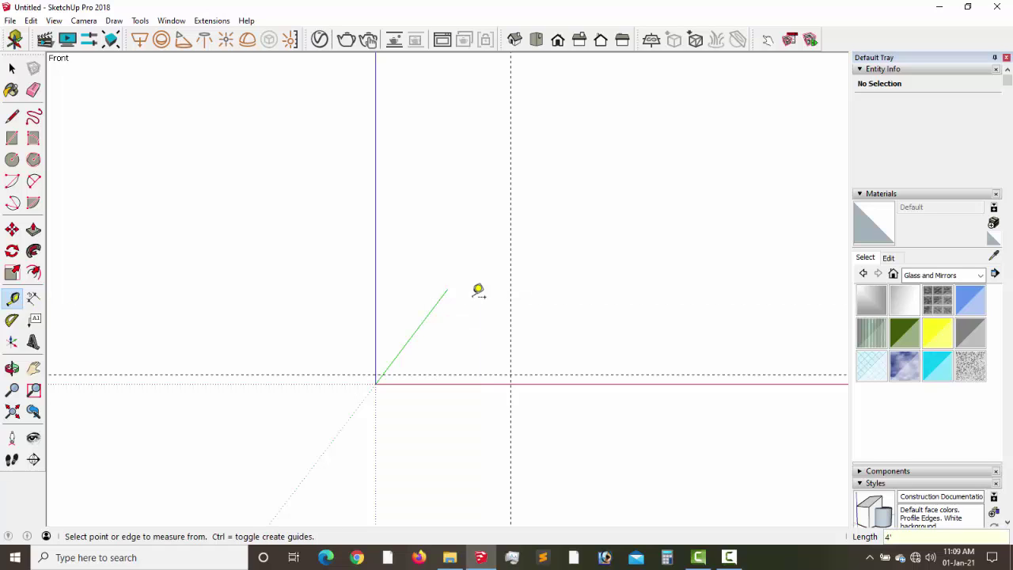
Place a vertical guide line parallel to the blue axis, 4' along the red direction.
left_click(376, 210)
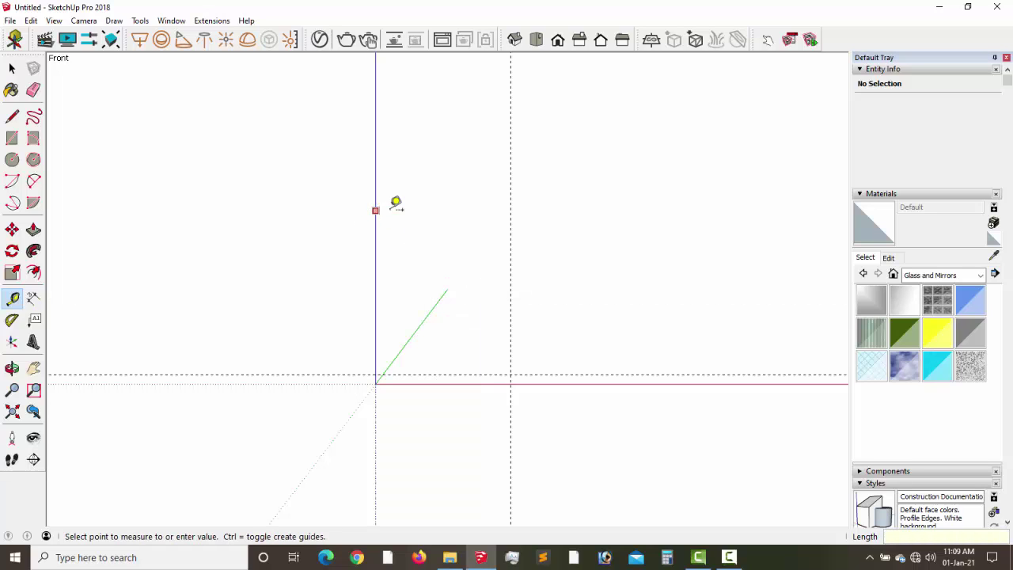
type("4'")
key("Return")
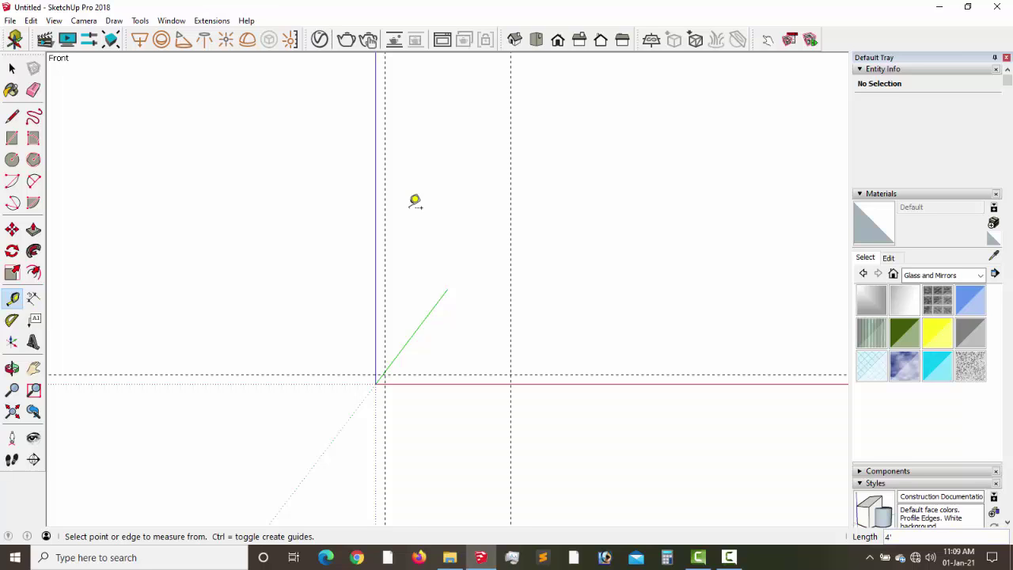
Draw a 1219 by 1219 mm rectangle from the blue axis and horizontal guide to the red axis and nearest vertical guide.
left_click(33, 368)
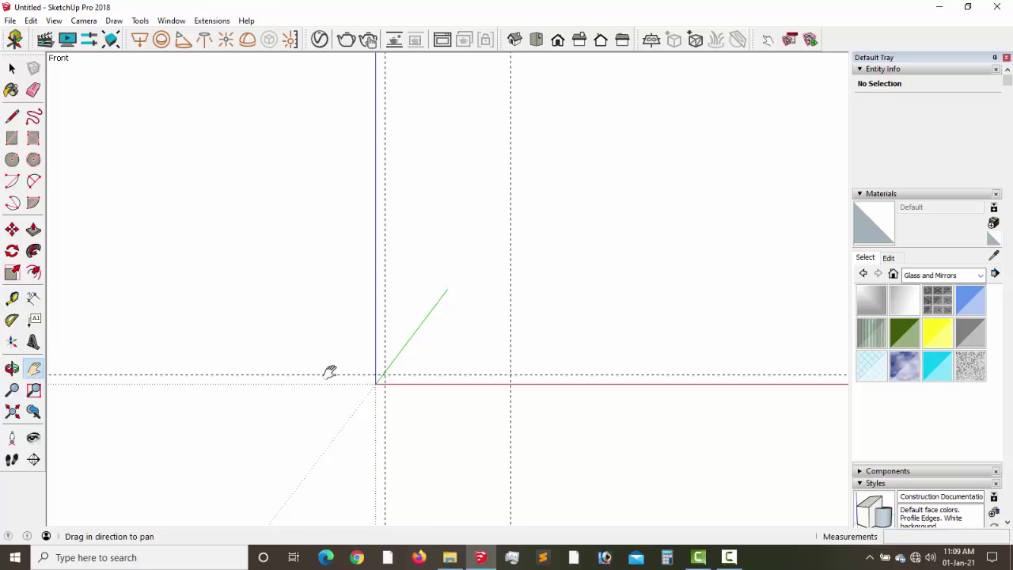
left_click_drag(329, 372, 461, 336)
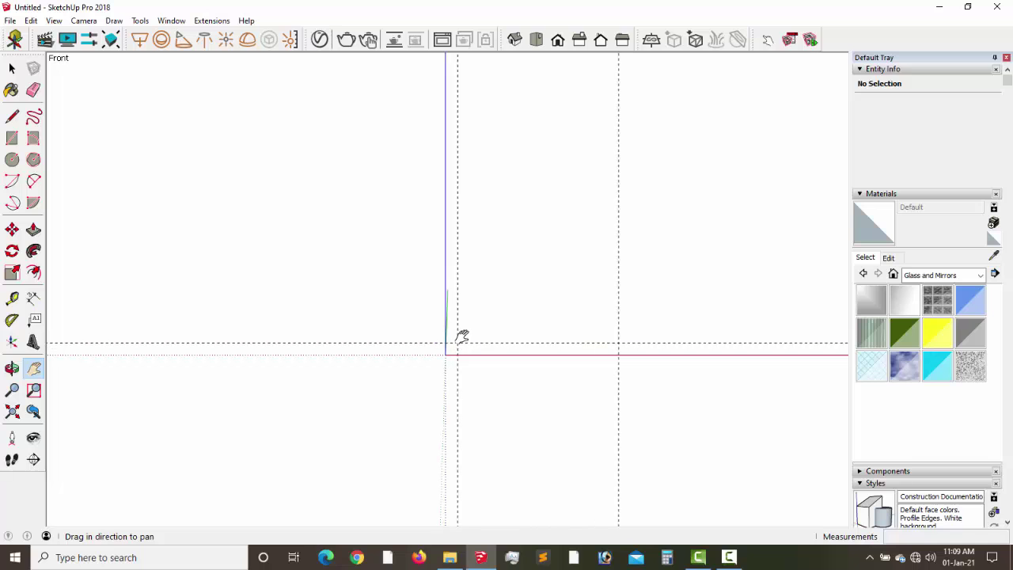
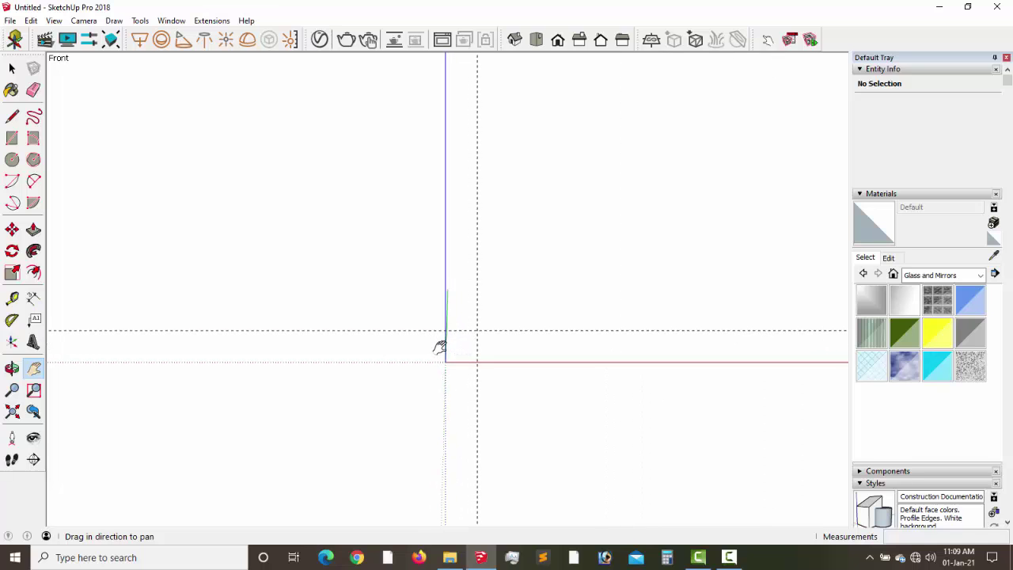
scroll(472, 337, "up", 5)
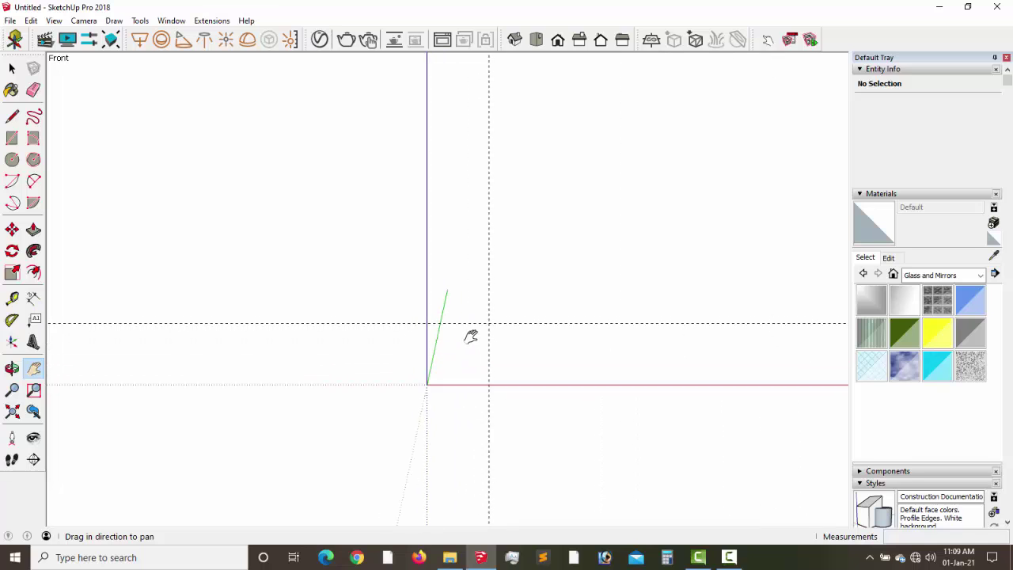
scroll(472, 334, "up", 2)
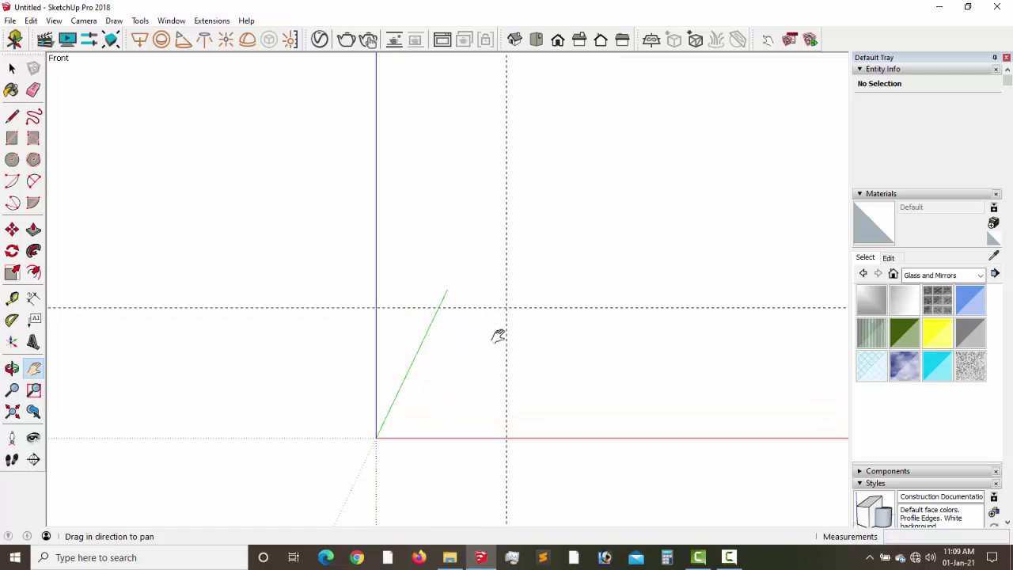
scroll(499, 311, "down", 1)
scroll(499, 311, "up", 5)
left_click_drag(497, 316, 507, 163)
mouse_move(464, 233)
middle_mouse_down()
mouse_move(485, 220)
mouse_move(448, 237)
mouse_move(480, 230)
mouse_move(464, 234)
middle_mouse_up()
key("h")
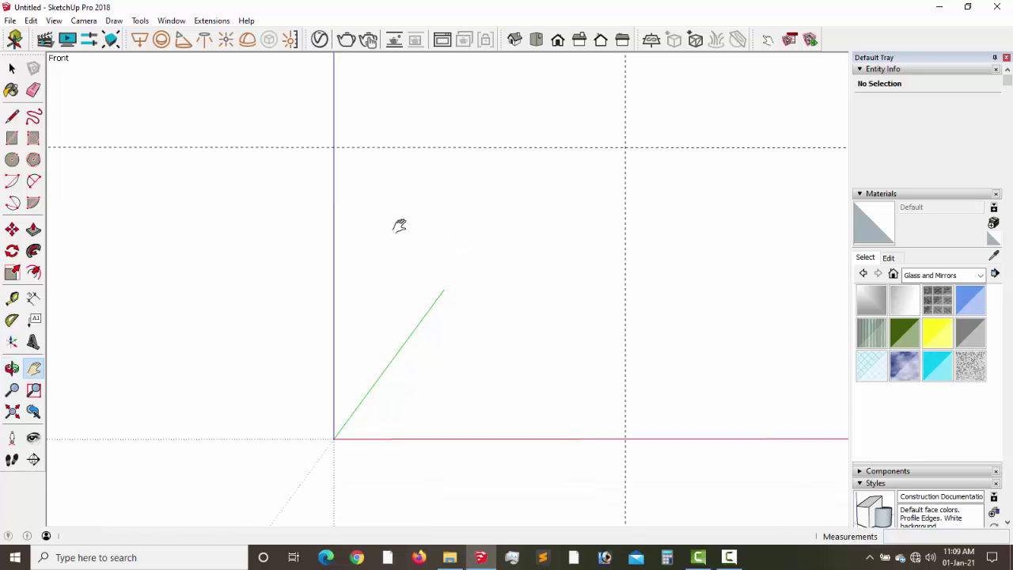
left_click(12, 141)
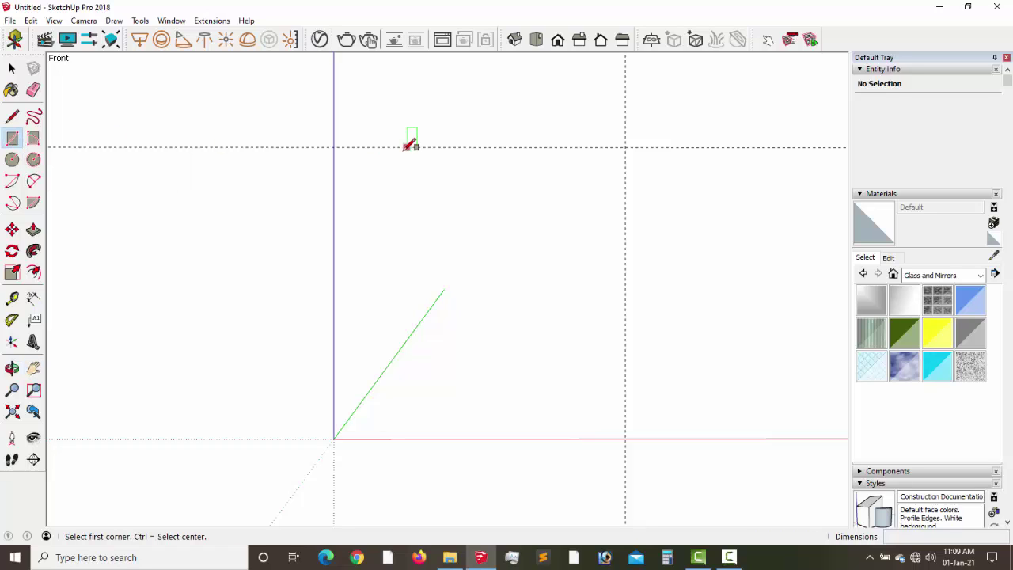
left_click(335, 147)
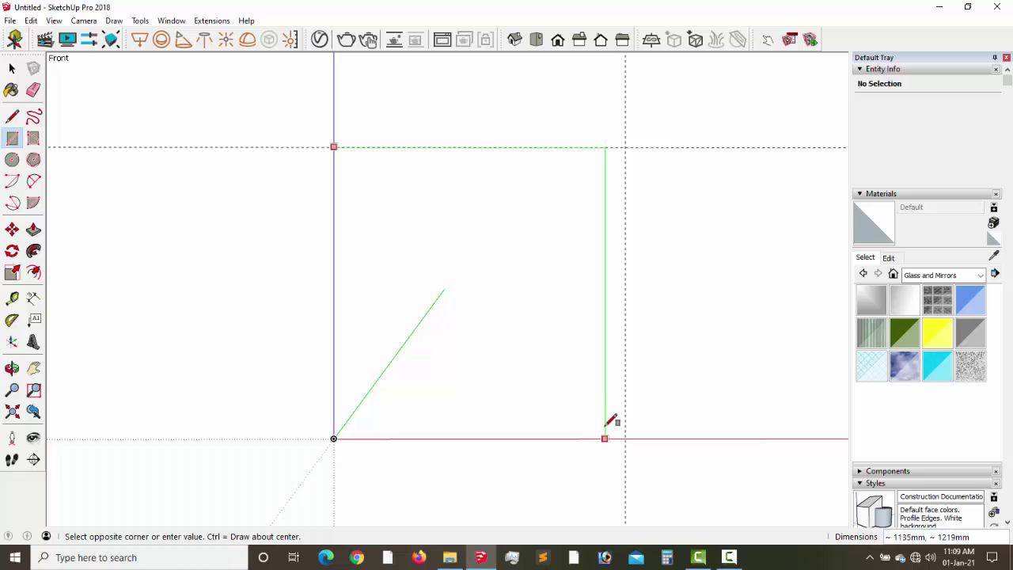
left_click(633, 431)
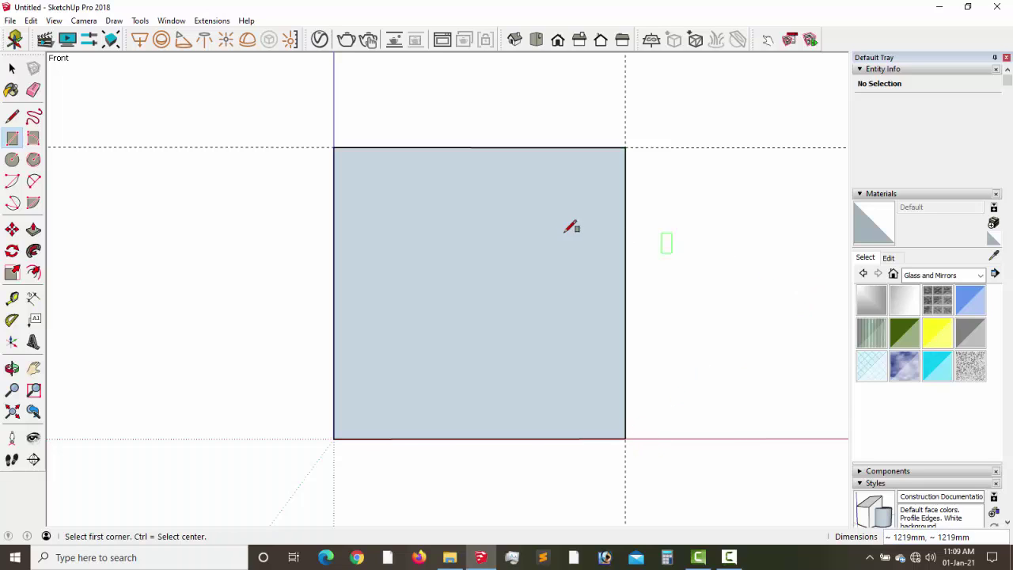
Set the front view and erase the horizontal and vertical guide lines running along the square's edges.
left_click(559, 40)
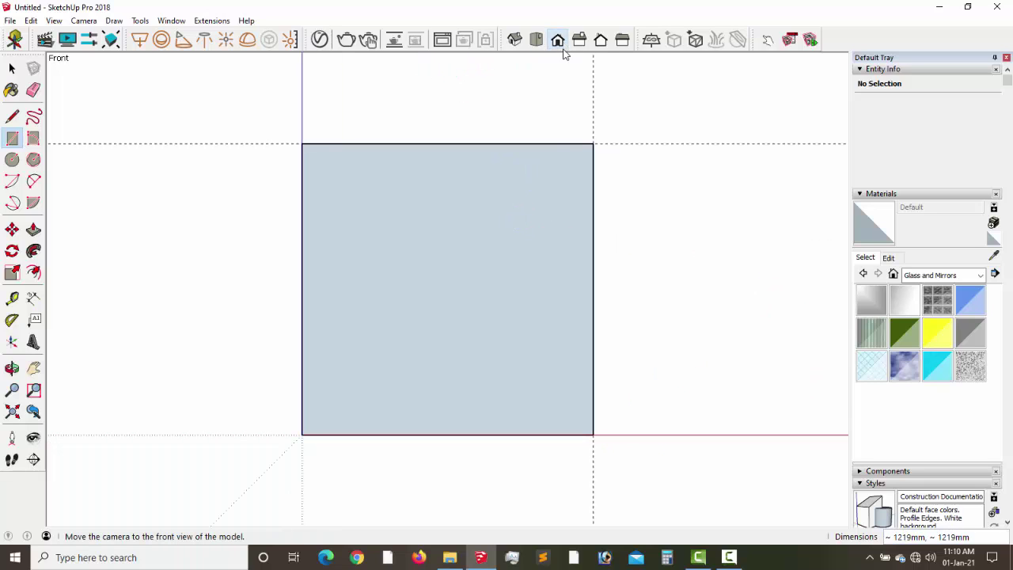
left_click(34, 91)
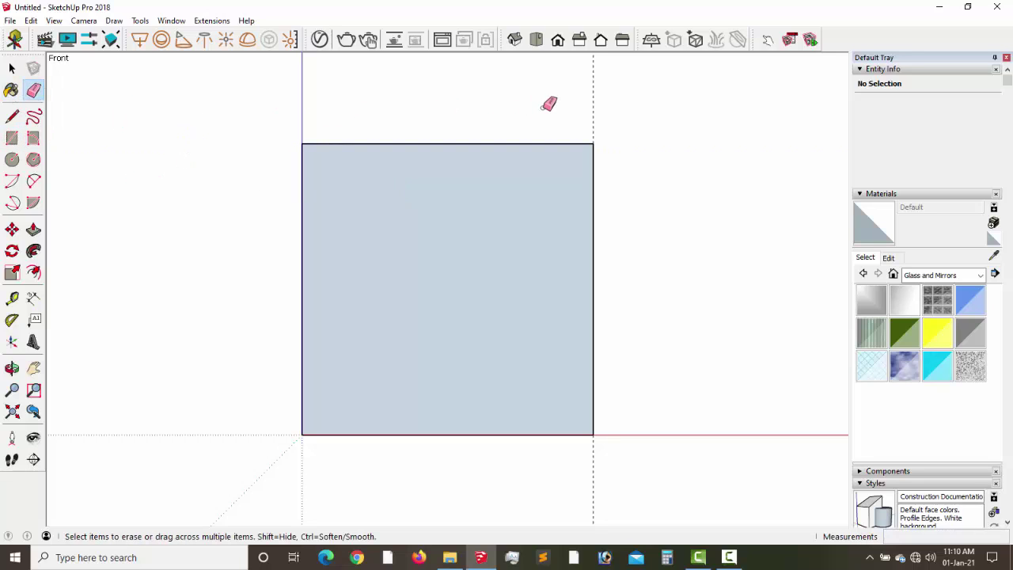
left_click(593, 106)
left_click(11, 68)
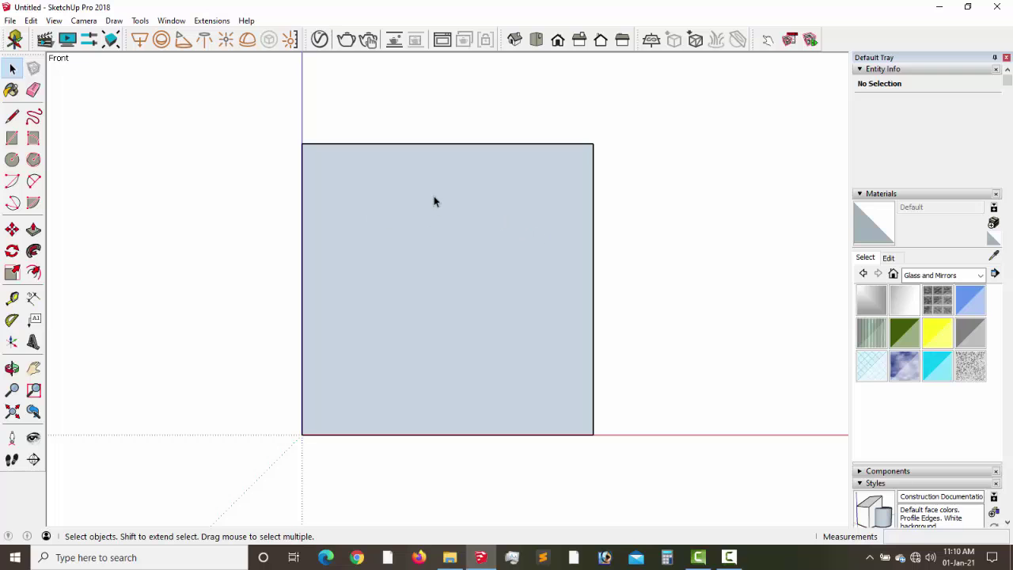
Select the square's face and reverse it so its white side faces the front.
middle_click_drag(434, 202, 393, 276)
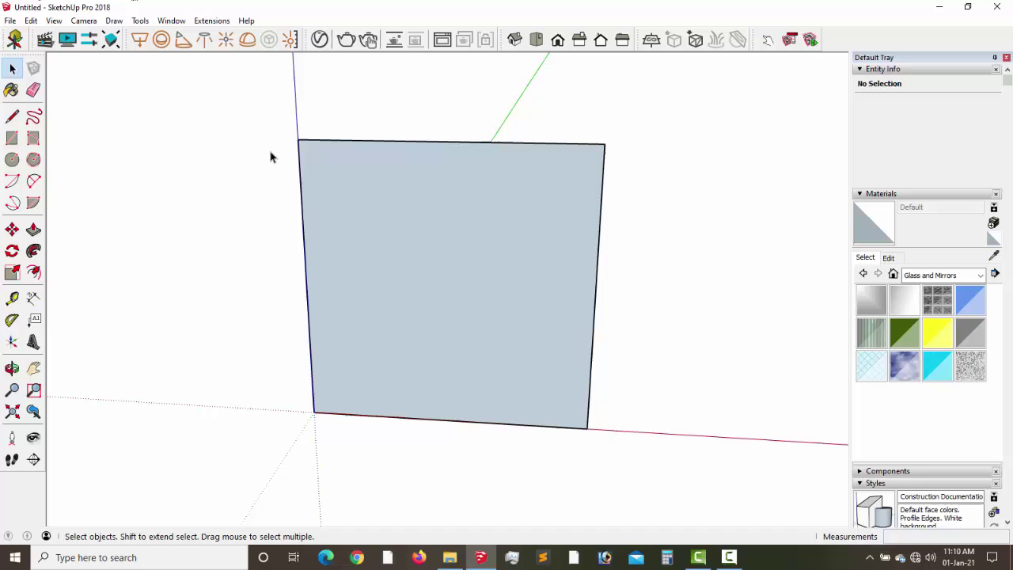
left_click(493, 264)
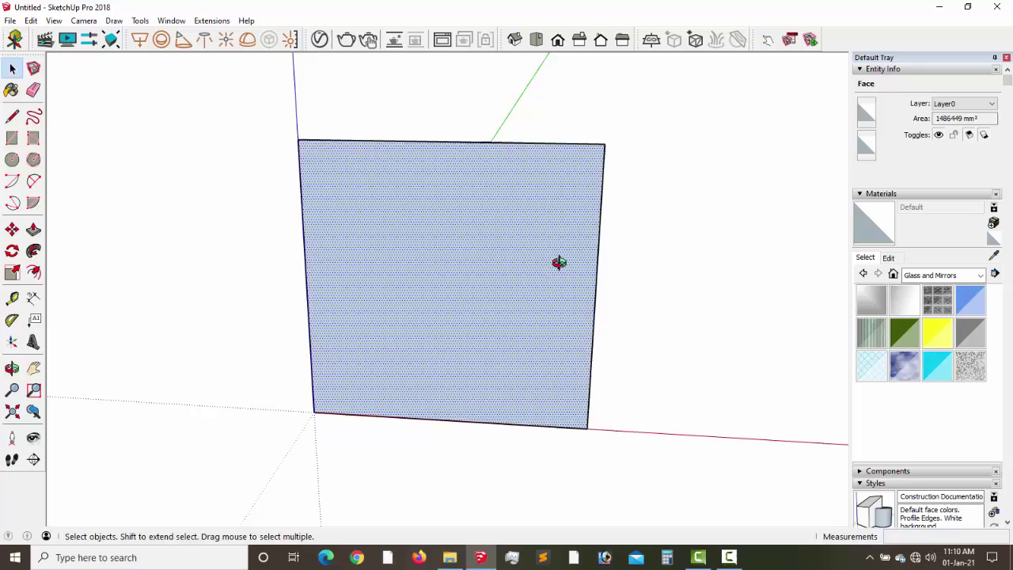
middle_click_drag(559, 263, 206, 329)
mouse_move(522, 310)
middle_mouse_down()
mouse_move(332, 283)
mouse_move(877, 174)
mouse_move(486, 290)
middle_mouse_up()
right_click(489, 271)
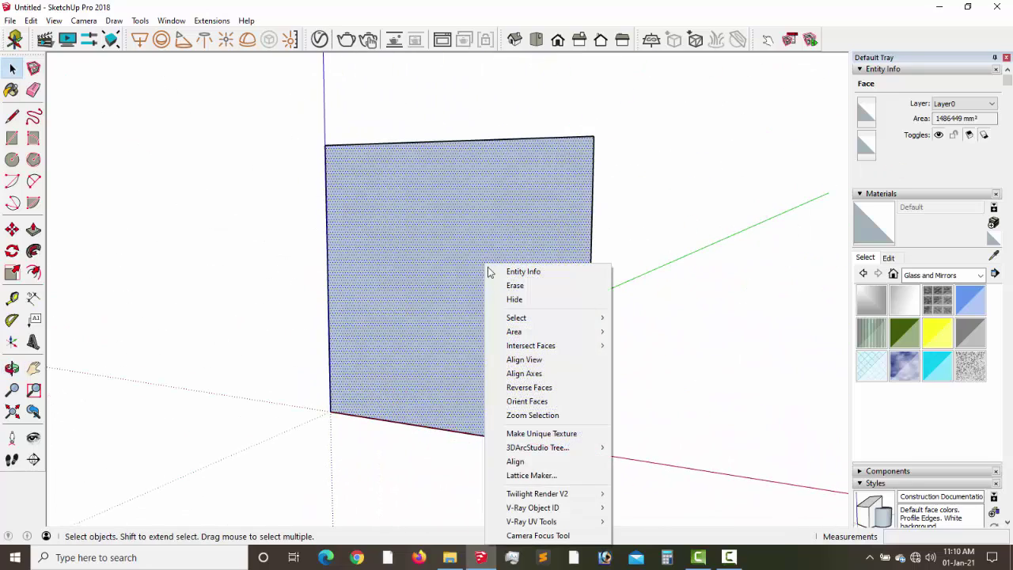
left_click(537, 389)
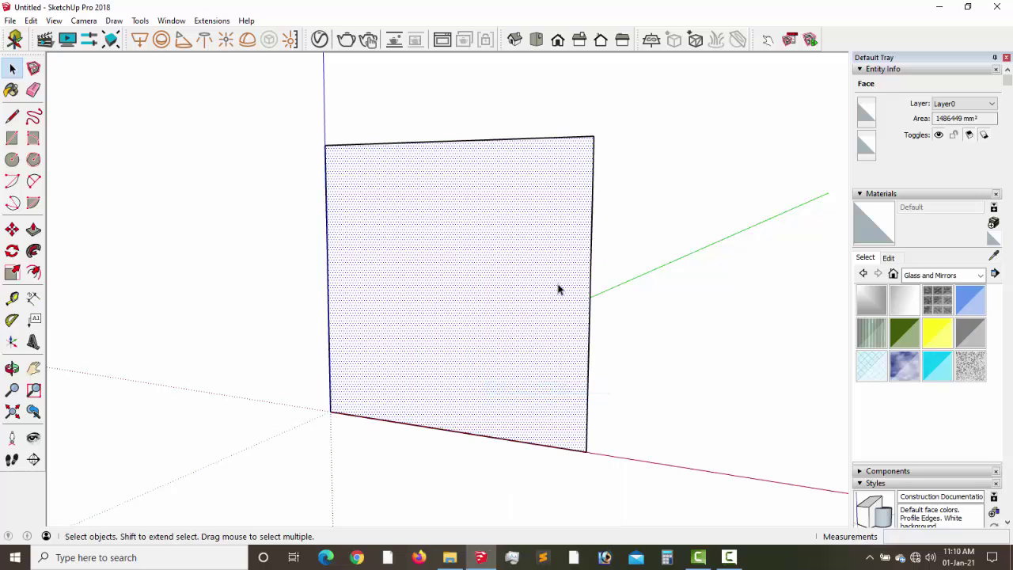
Paint the back side of the square with 0128_White from the Colors-Named material collection.
middle_click_drag(515, 327, 107, 365)
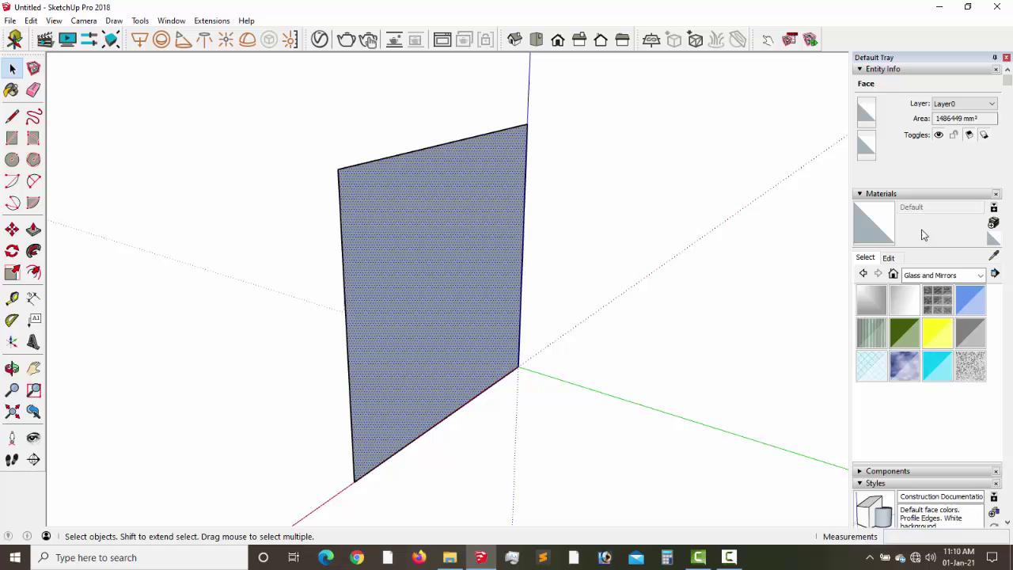
left_click(980, 275)
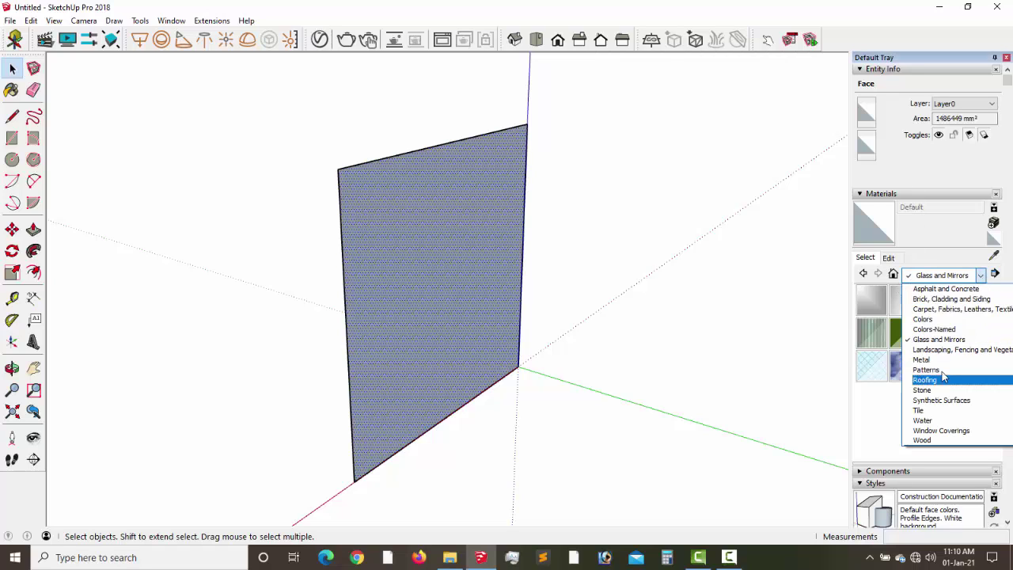
left_click(946, 330)
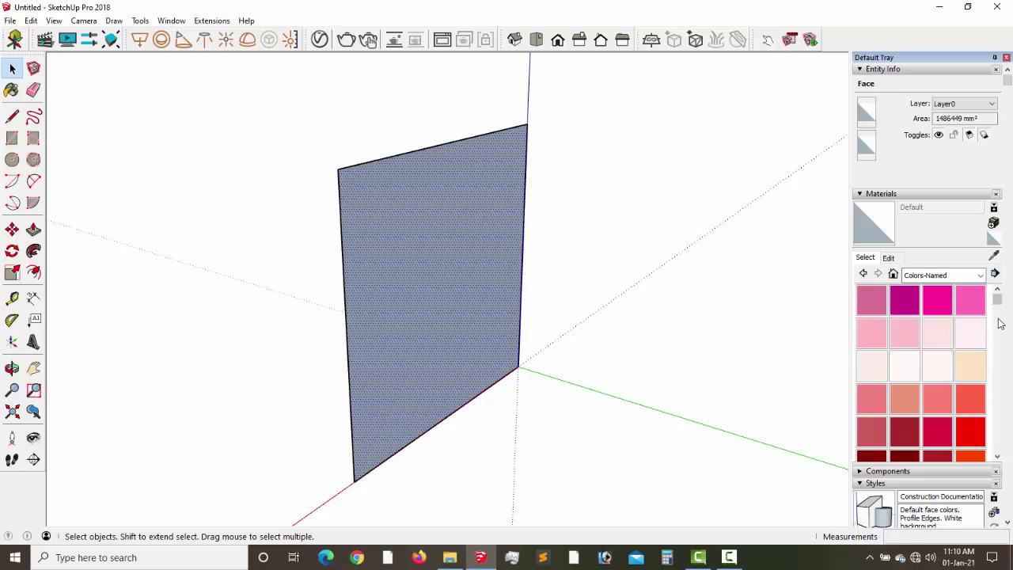
left_click_drag(1000, 305, 1008, 437)
left_click(971, 325)
left_click(441, 296)
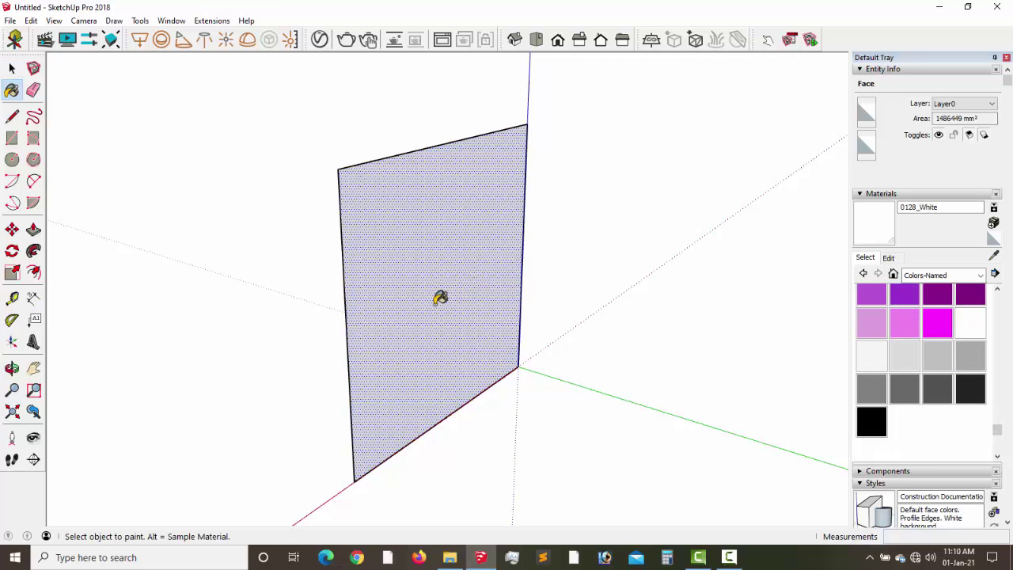
In the front view, select the face with its edges and move the square about 370 mm diagonally up from the origin.
mouse_move(441, 296)
middle_mouse_down()
mouse_move(748, 253)
mouse_move(333, 273)
mouse_move(385, 271)
mouse_move(543, 186)
mouse_move(388, 241)
middle_mouse_up()
left_click(33, 368)
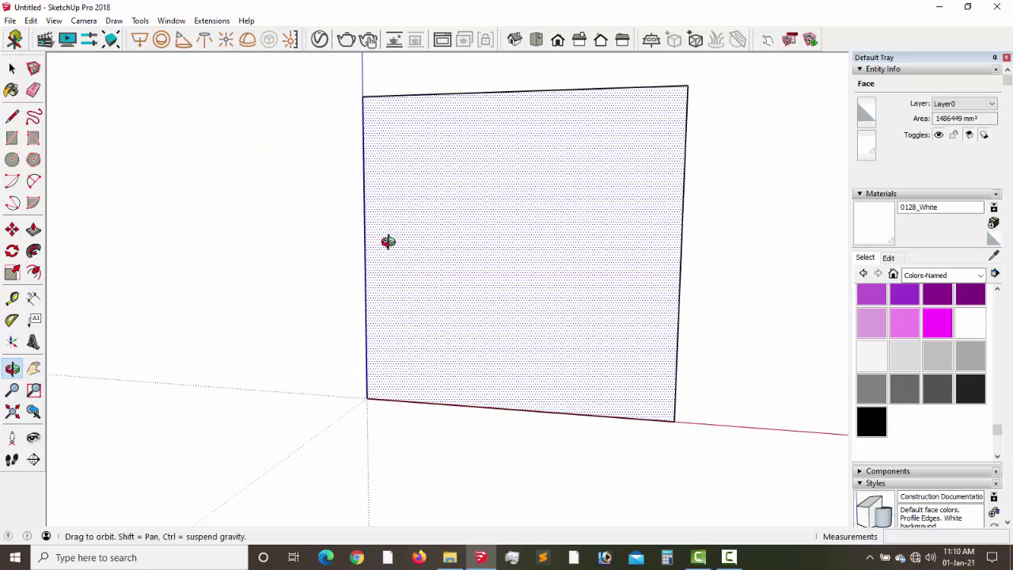
left_click(557, 41)
scroll(447, 187, "up", 1)
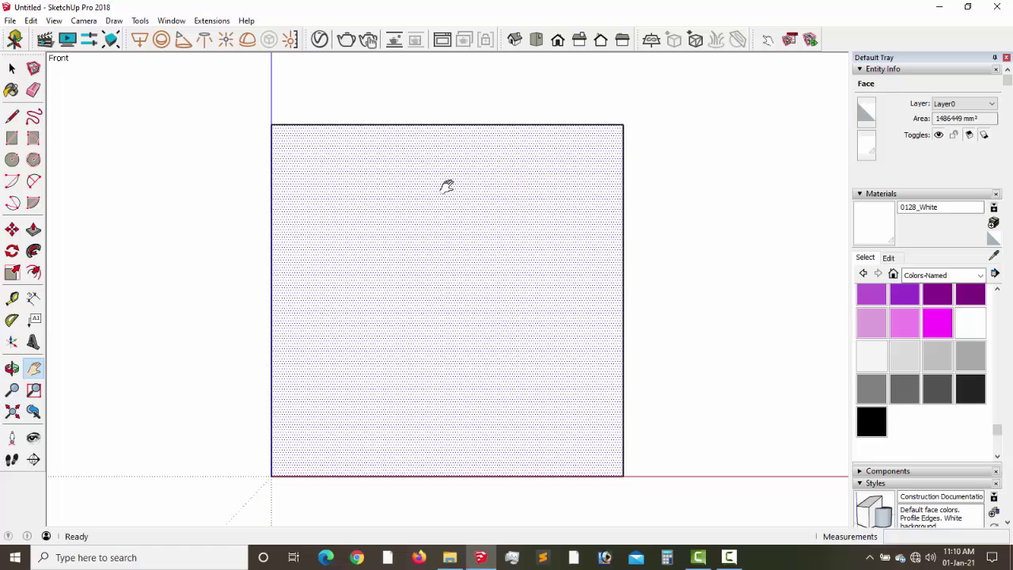
scroll(448, 186, "up", 1)
left_click_drag(446, 185, 441, 174)
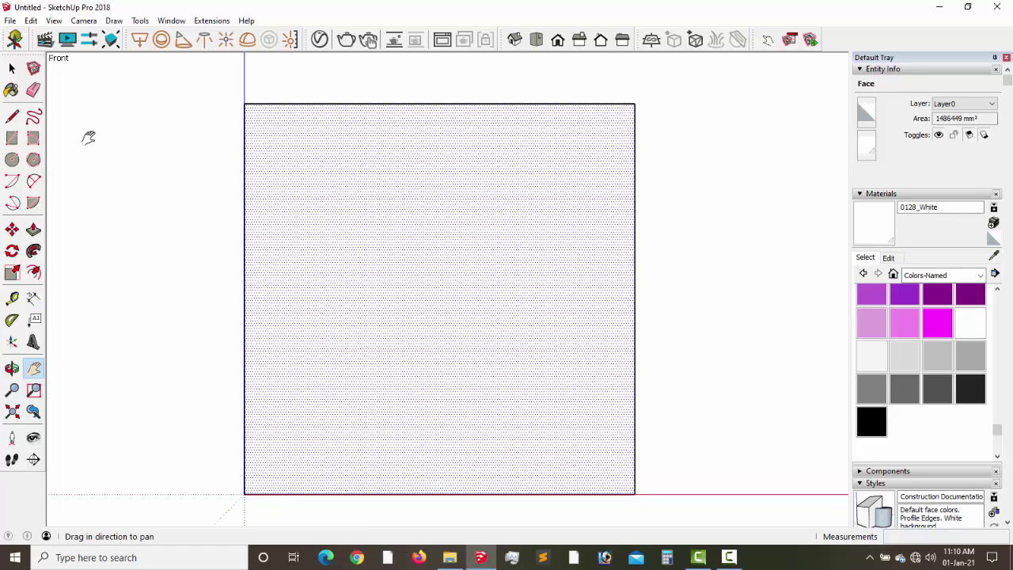
left_click(12, 68)
double_click(355, 171)
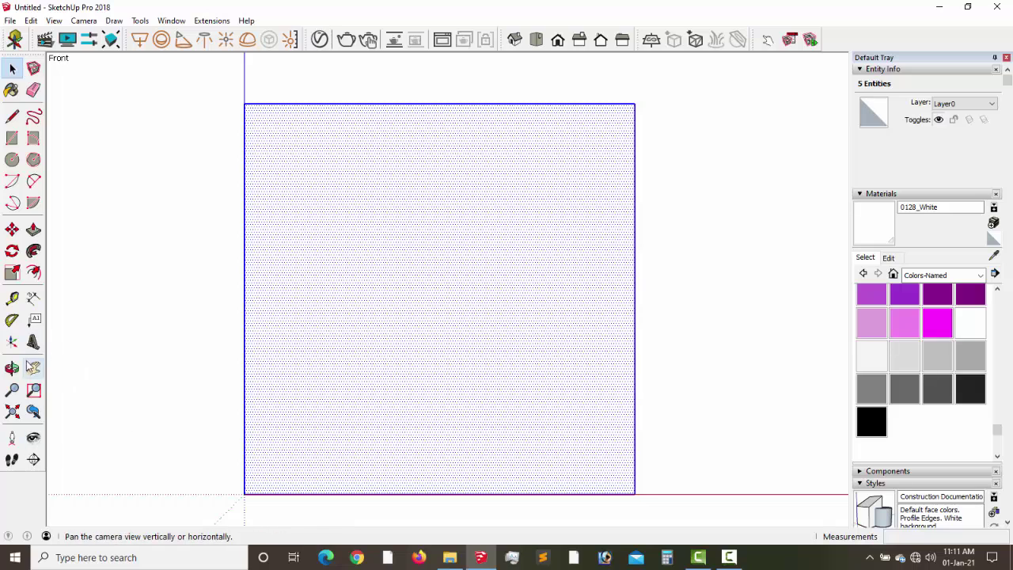
left_click(12, 229)
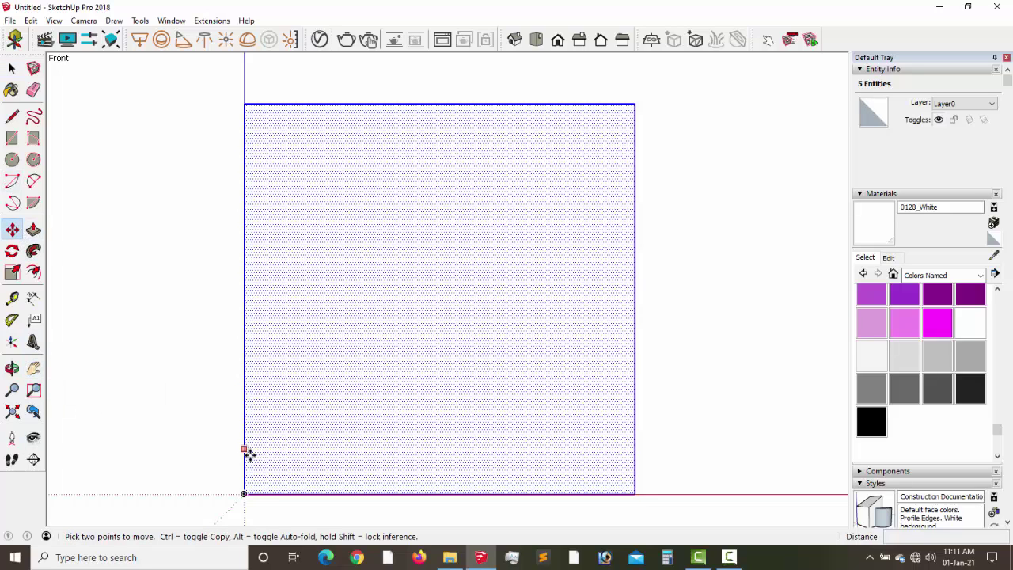
left_click(246, 494)
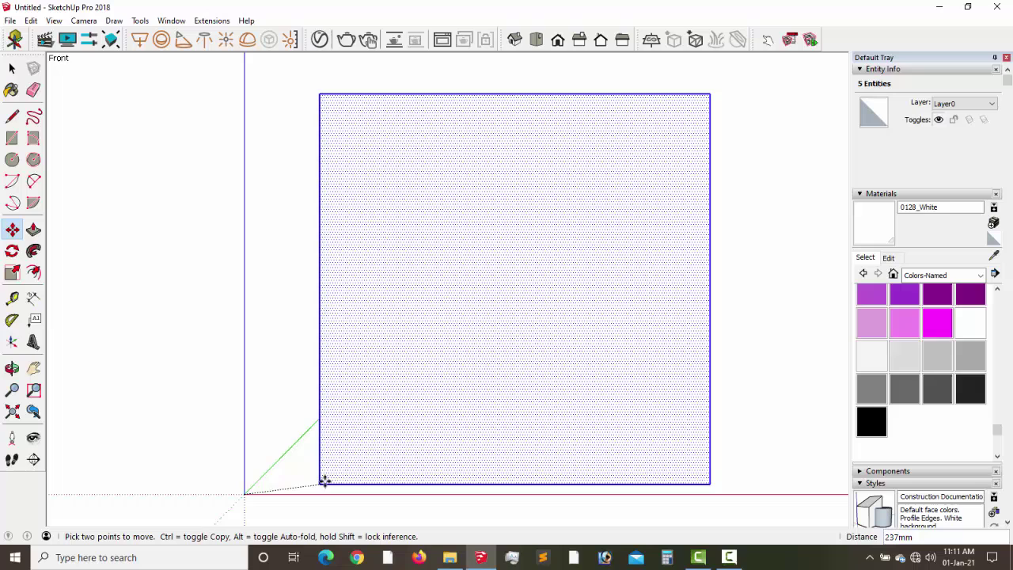
left_click(360, 467)
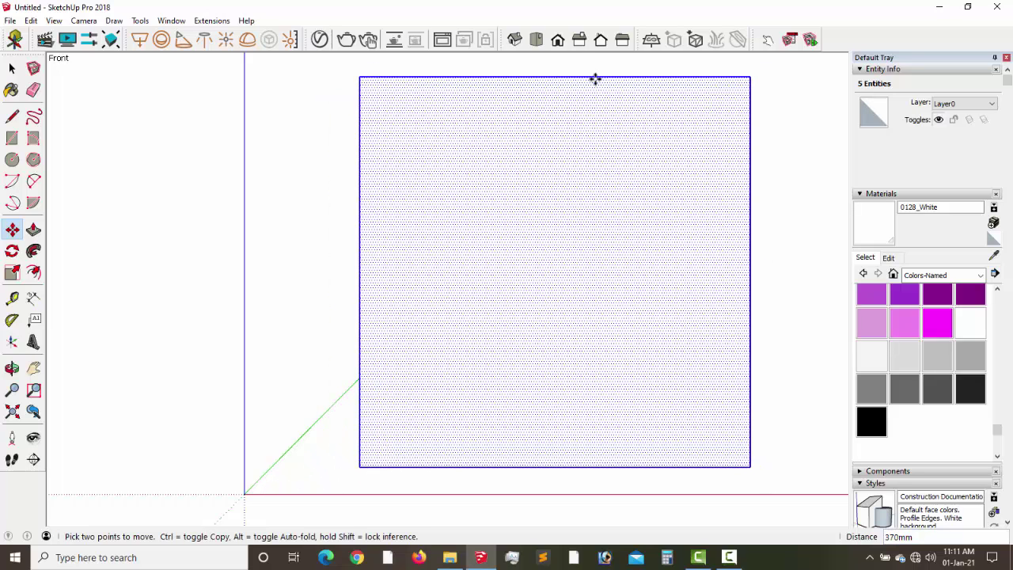
Make a group from the moved square's face and its four edges.
left_click(11, 70)
left_click(12, 69)
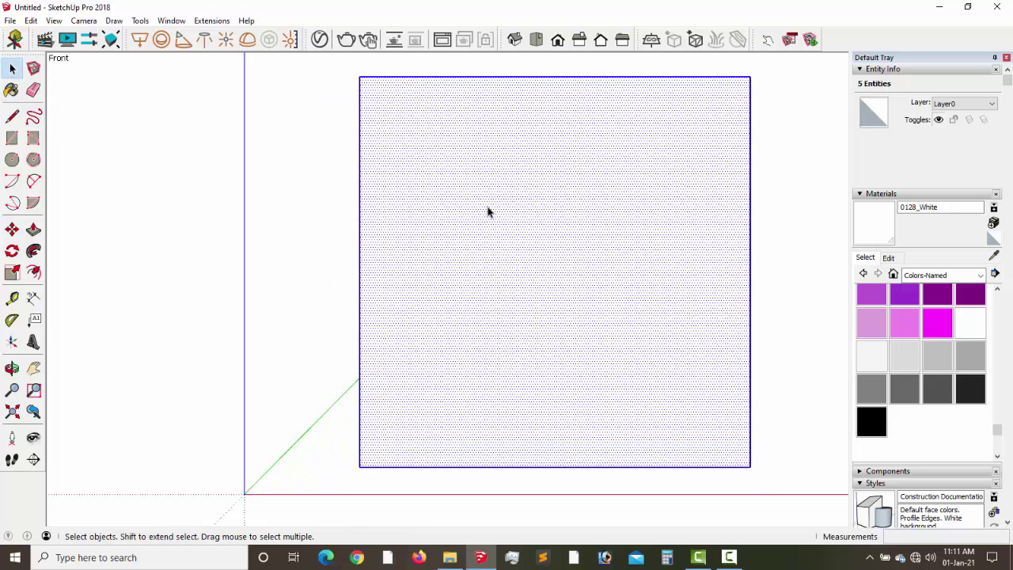
left_click(489, 211)
right_click(488, 211)
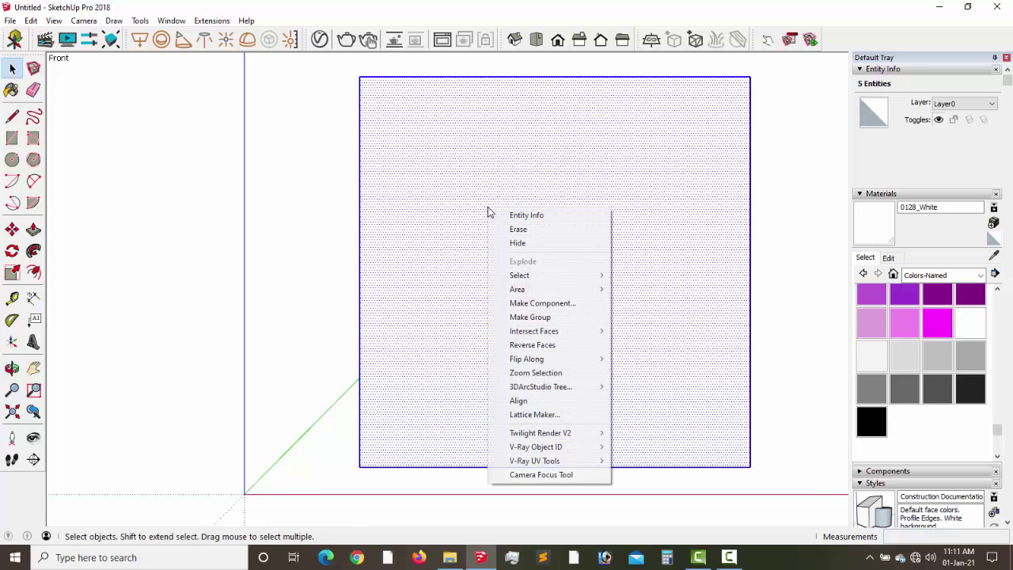
left_click(530, 318)
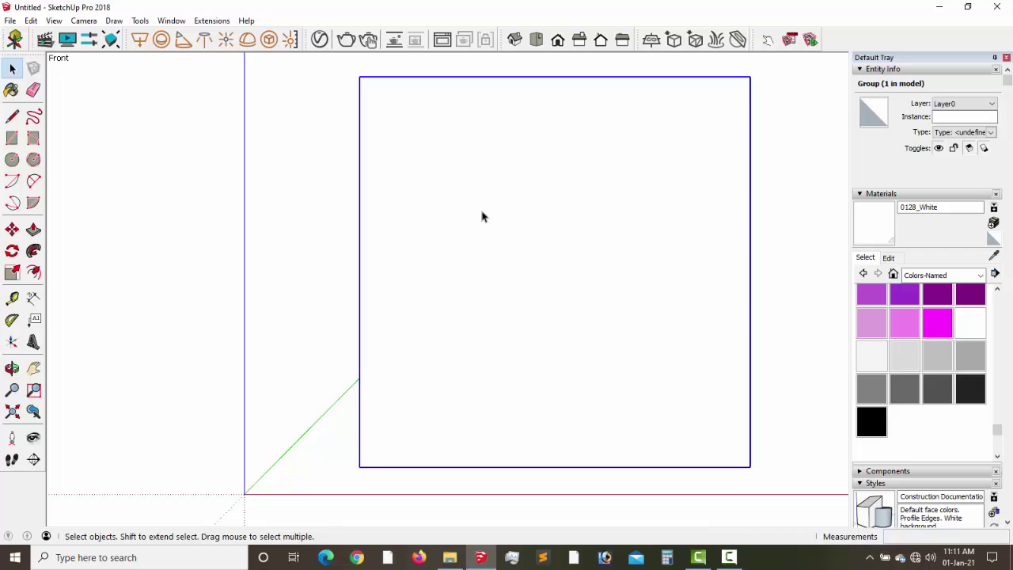
Open the square's group and offset its outline 50 mm inward to form the border.
double_click(554, 293)
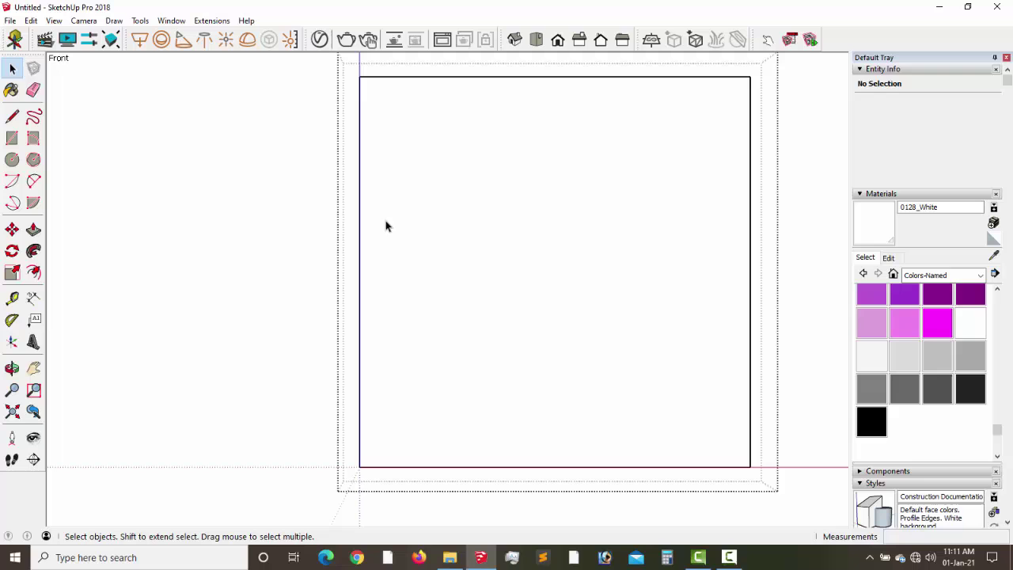
left_click(33, 272)
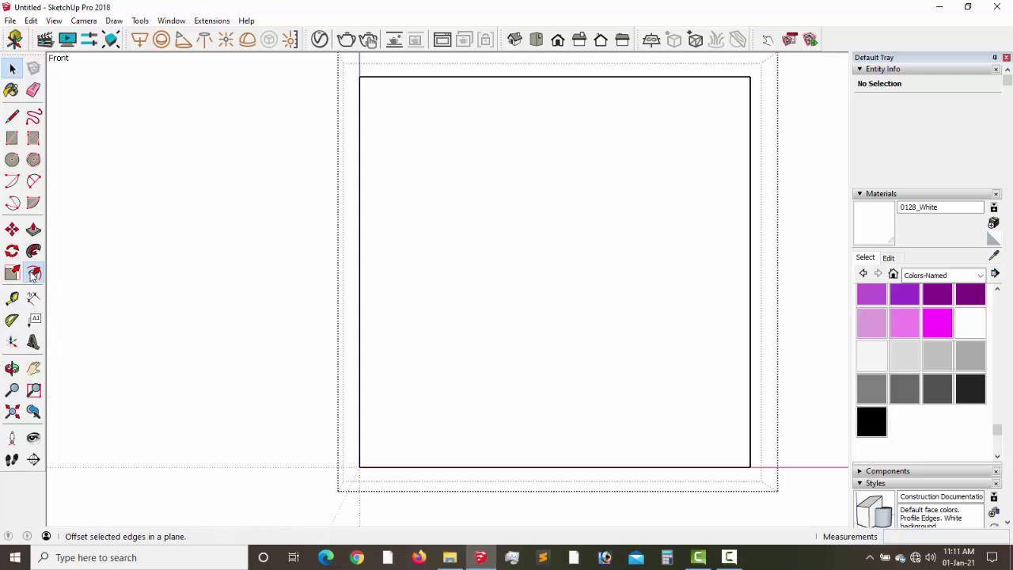
left_click(408, 263)
left_click(421, 263)
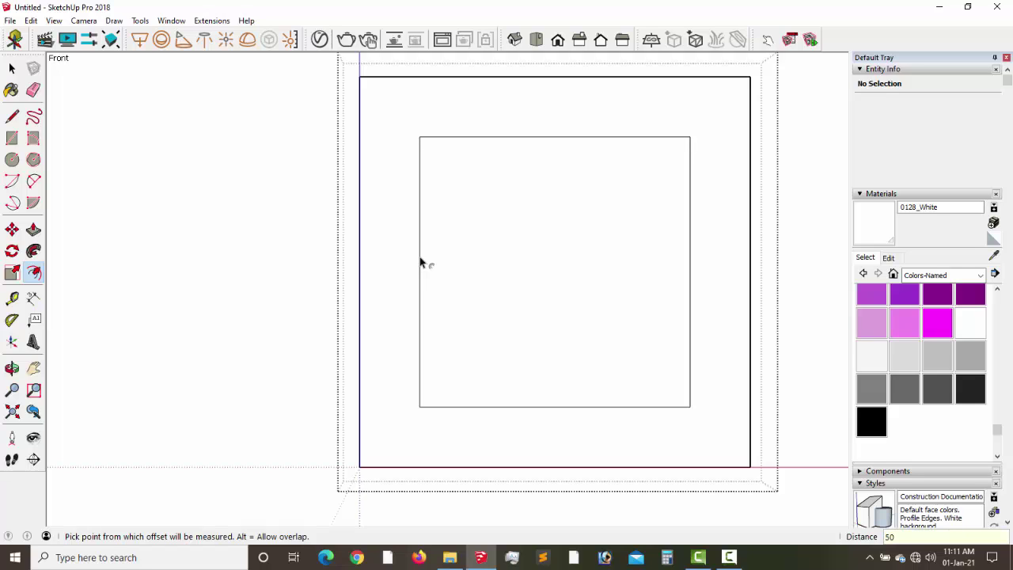
key("Return")
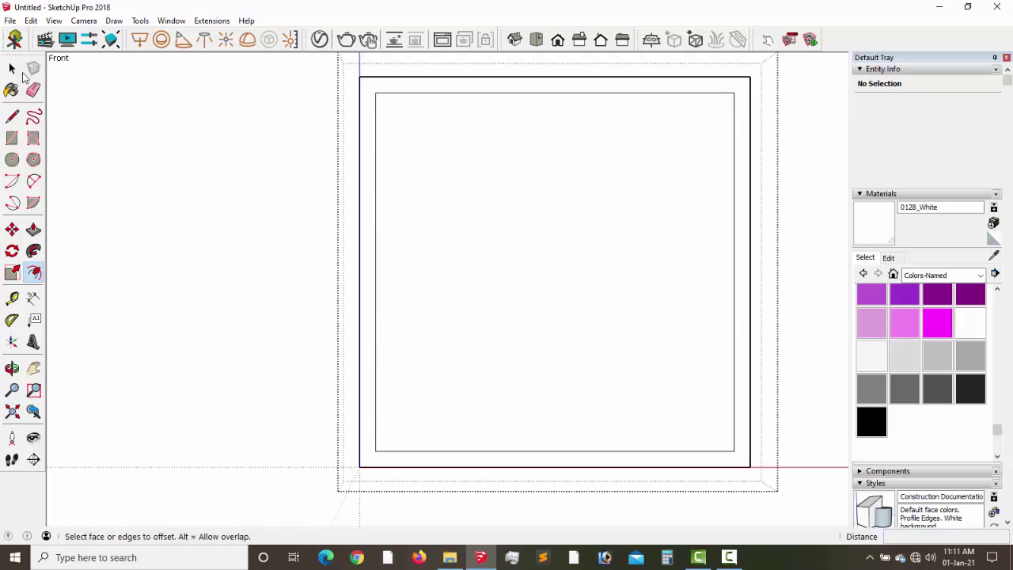
Make a nested group from the border face and its inner and outer edges.
left_click(12, 69)
left_click(12, 68)
double_click(368, 95)
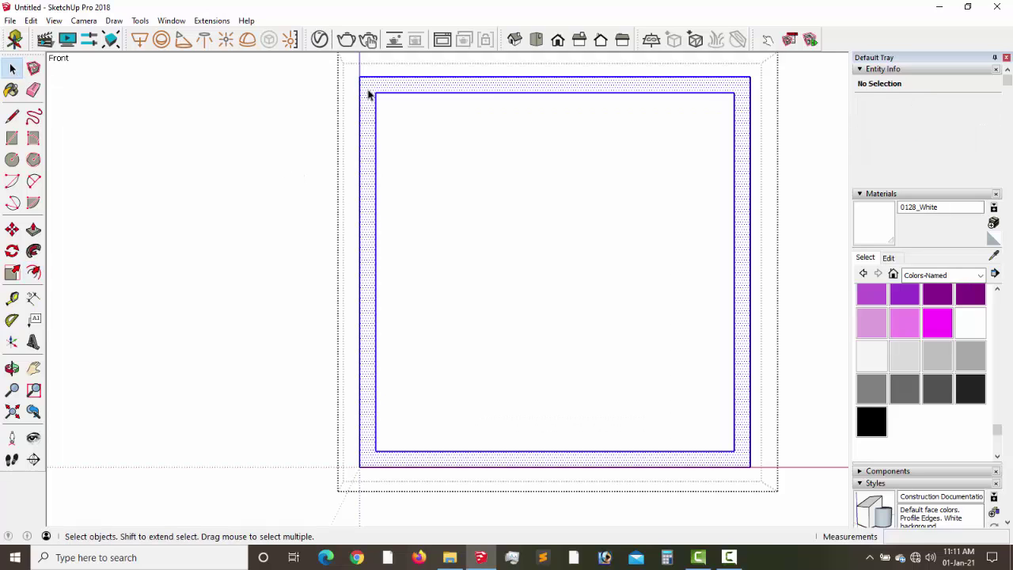
right_click(369, 95)
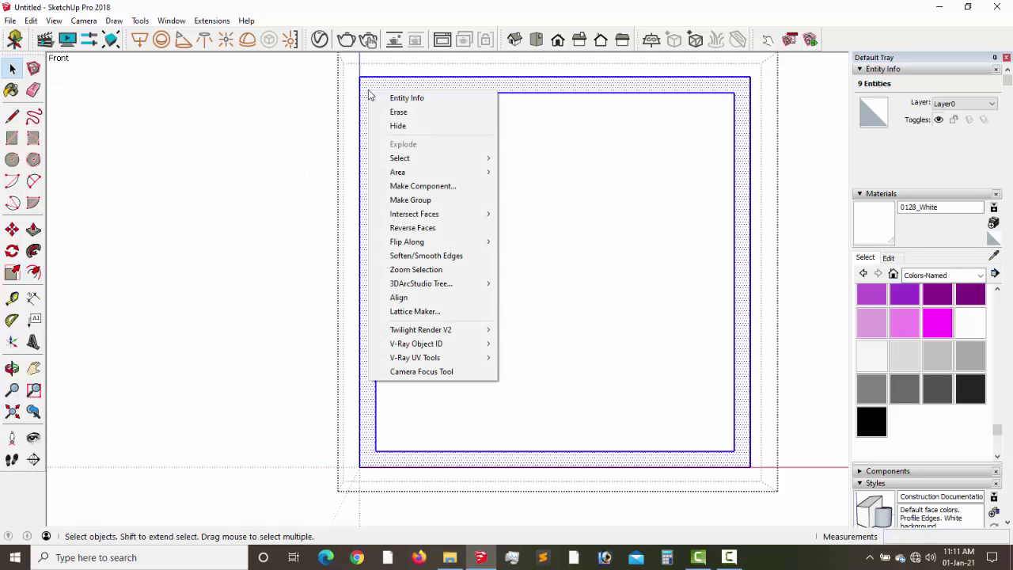
left_click(412, 201)
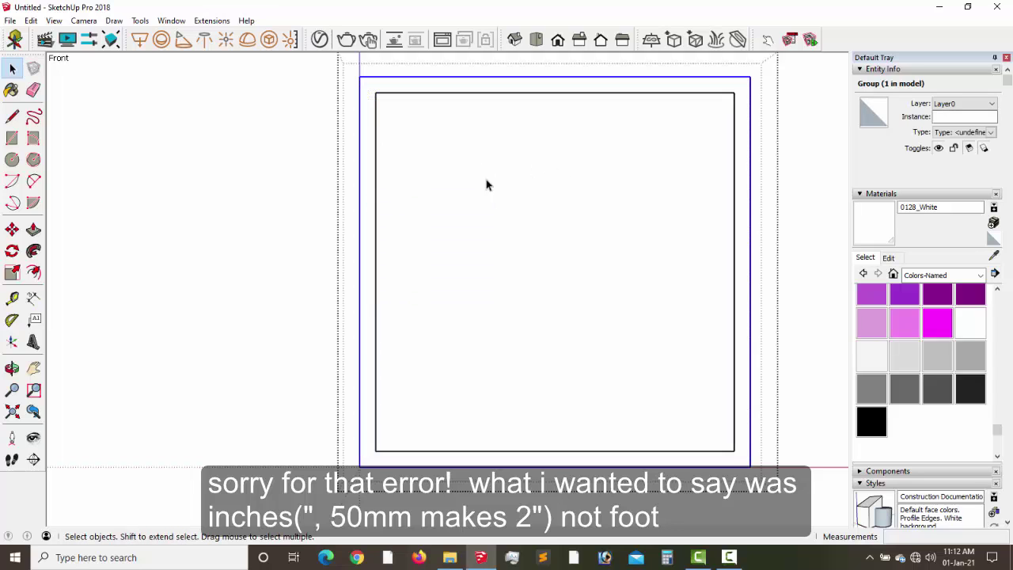
Draw a vertical line between the midpoints of the inner square's top and bottom edges, splitting the face in half.
middle_click_drag(524, 205, 469, 237)
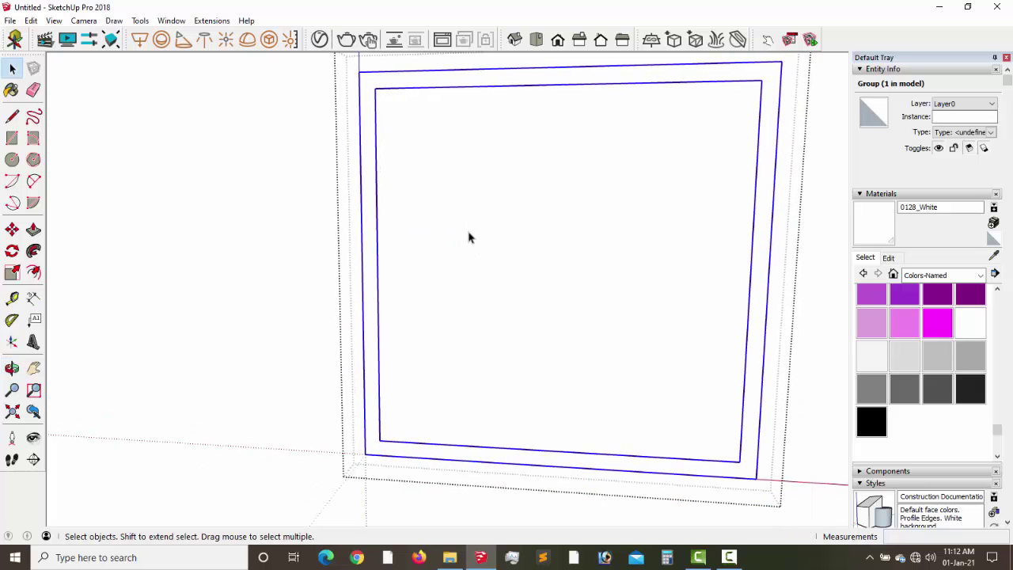
left_click(451, 256)
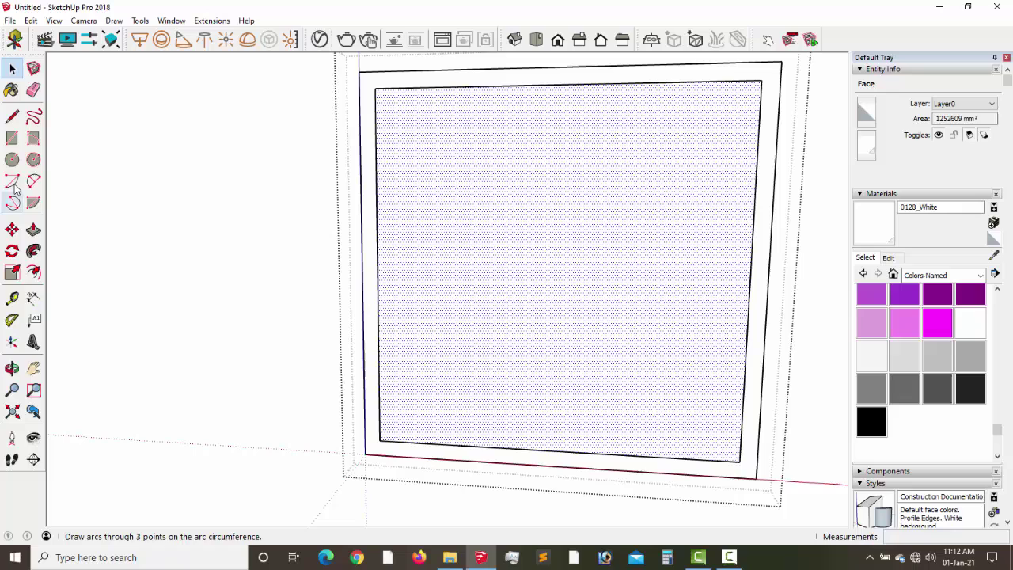
left_click(13, 119)
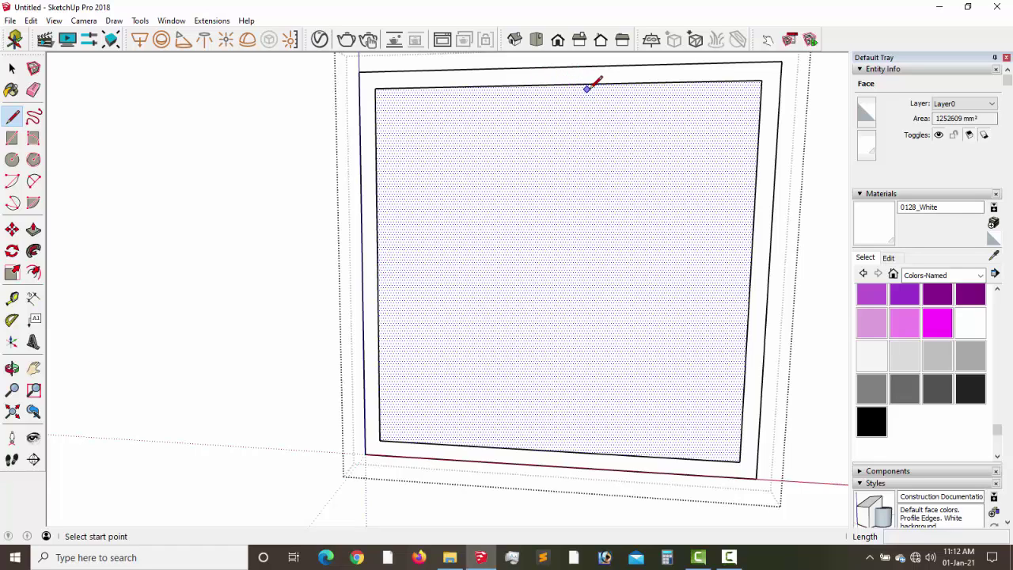
left_click(560, 83)
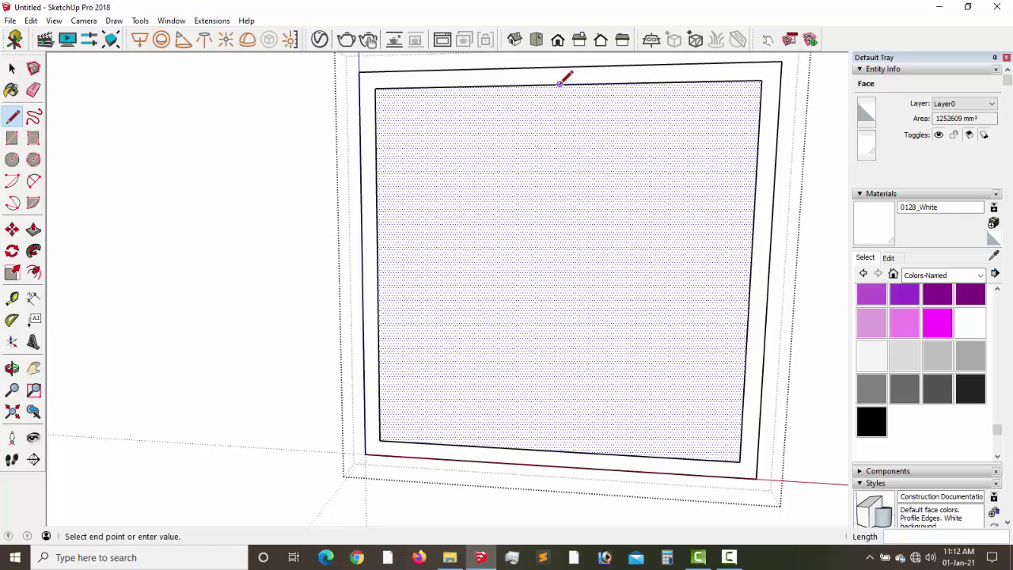
left_click(552, 451)
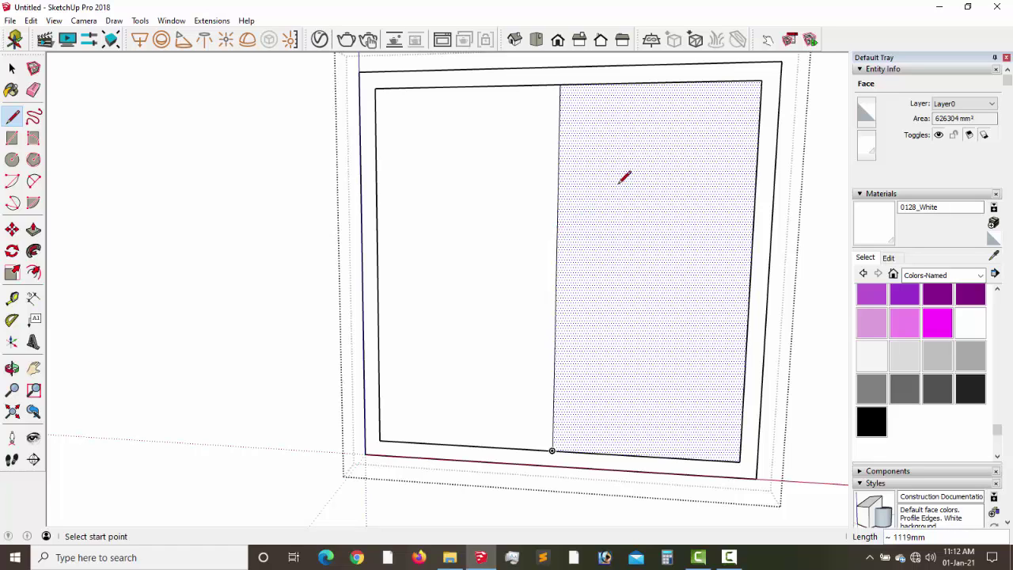
Group the left half of the inner face with its edges, and make a separate group from the right half.
left_click(12, 68)
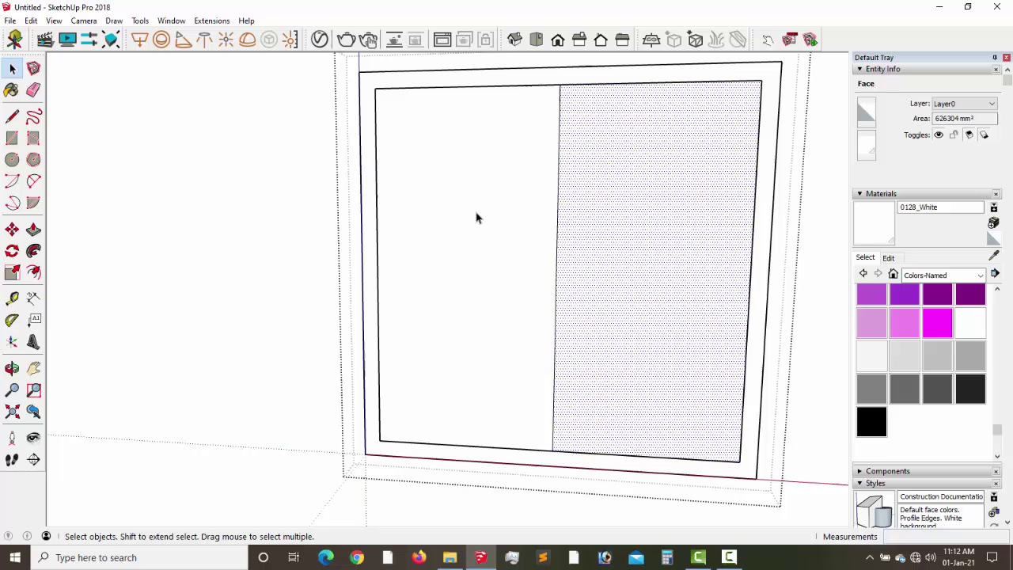
double_click(477, 217)
right_click(477, 217)
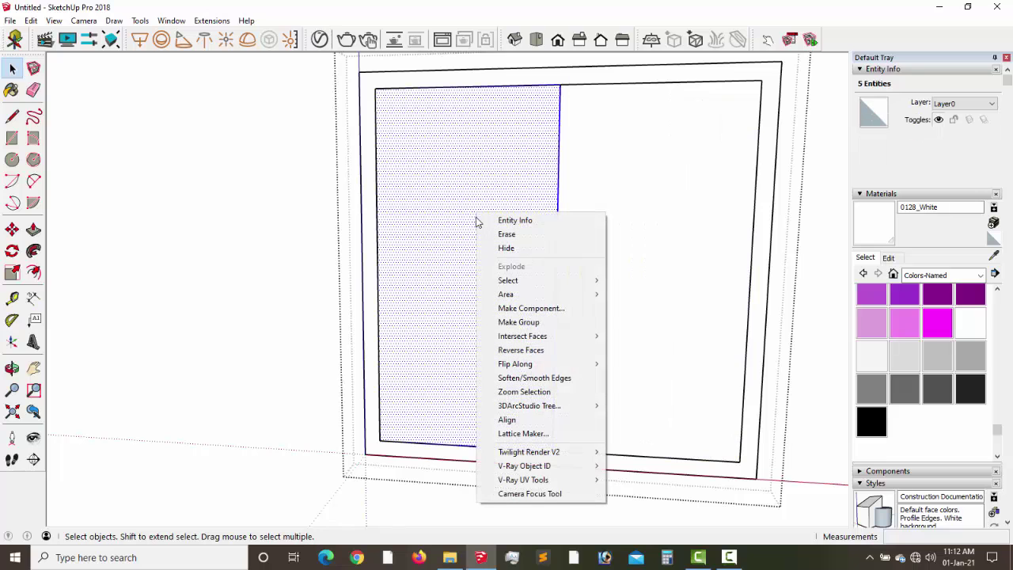
left_click(513, 321)
left_click(629, 251)
right_click(629, 250)
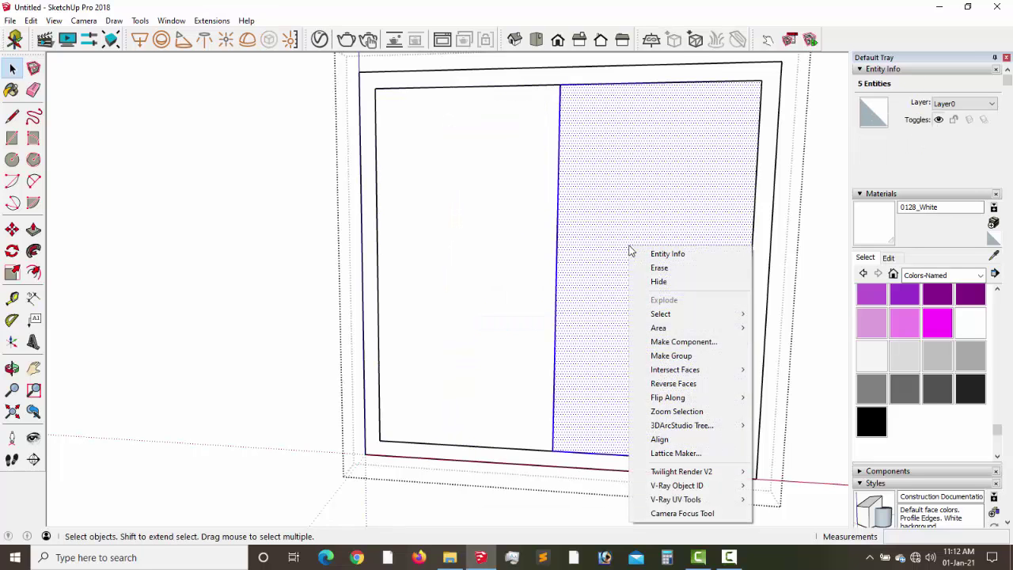
left_click(671, 356)
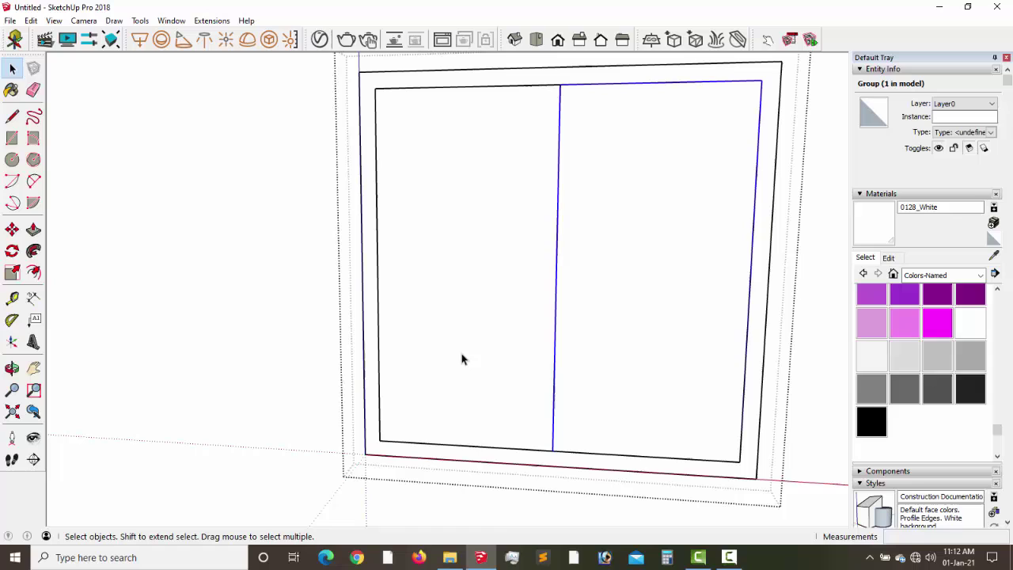
Open the border frame's group and push/pull its face 70 mm forward.
left_click(368, 322)
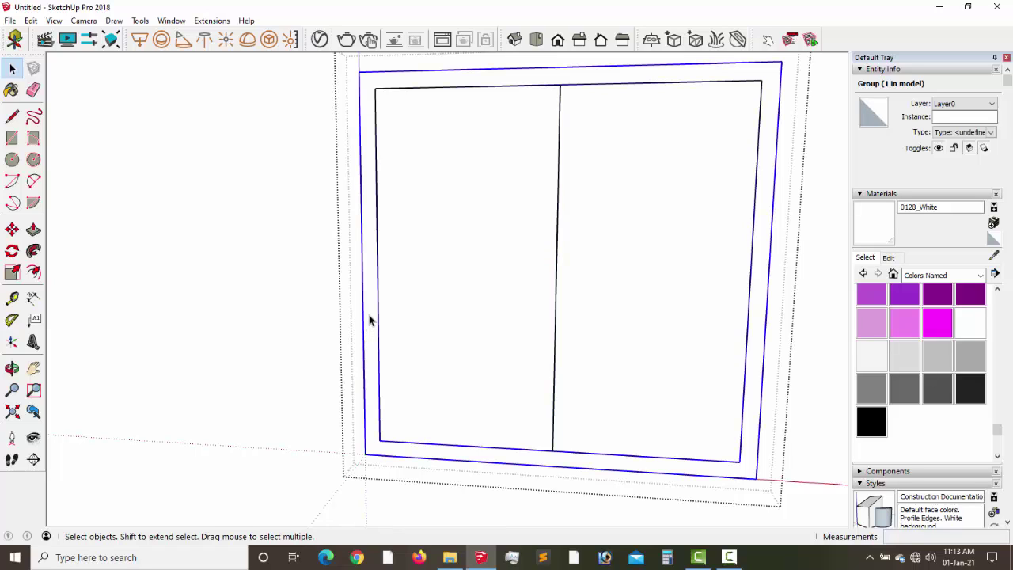
double_click(368, 322)
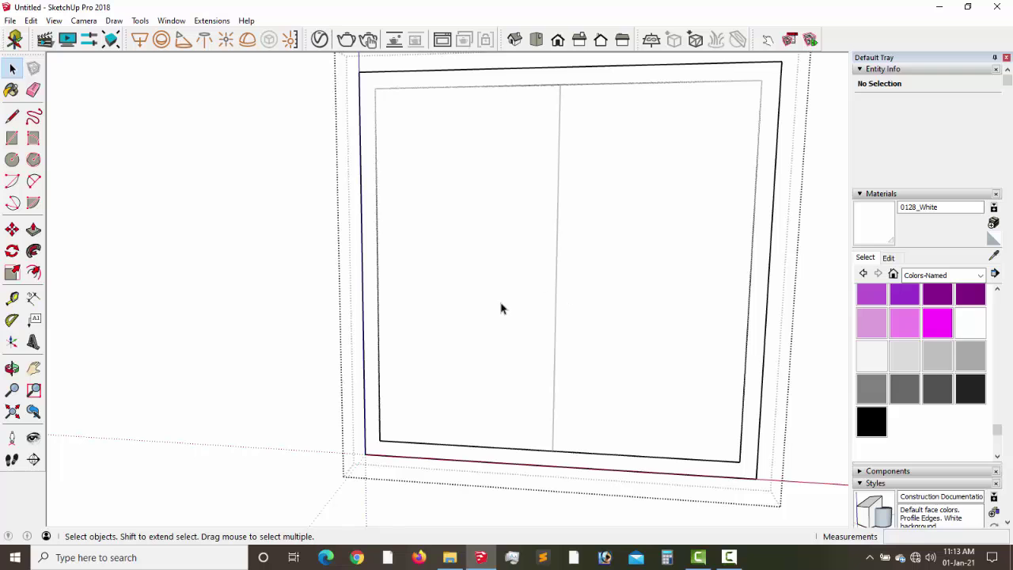
middle_click_drag(543, 333, 377, 405)
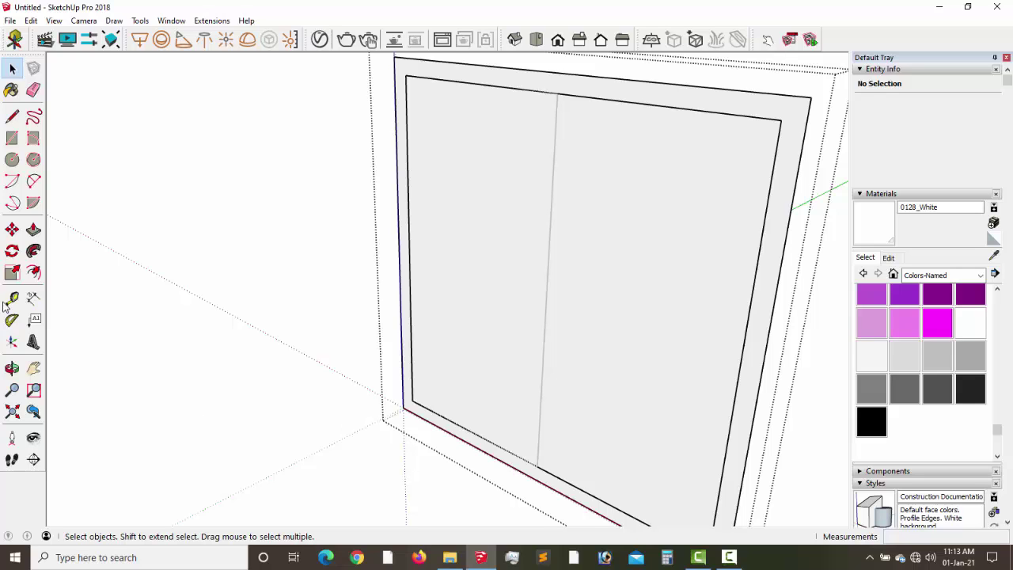
left_click(33, 229)
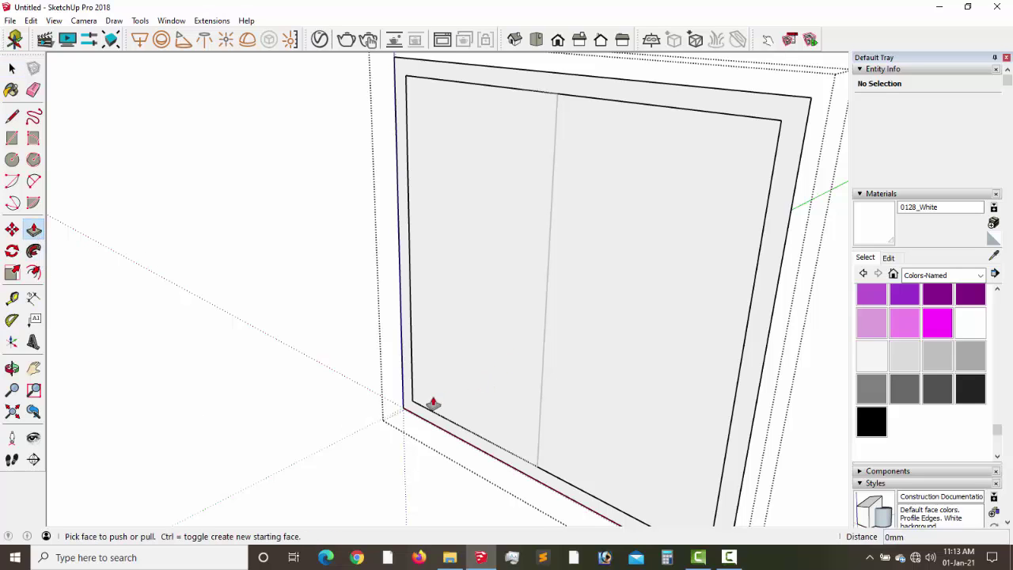
left_click(408, 410)
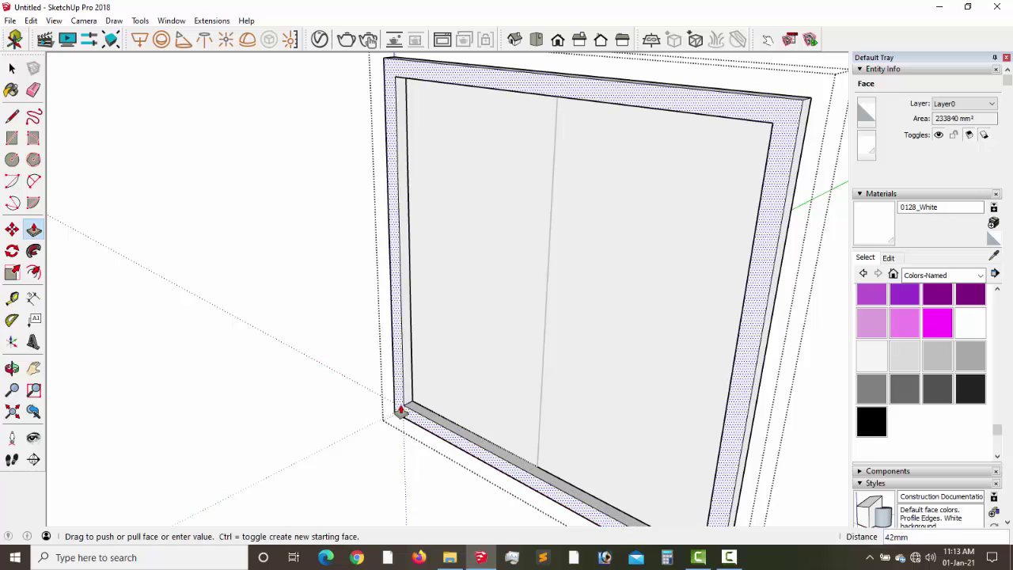
left_click(402, 410)
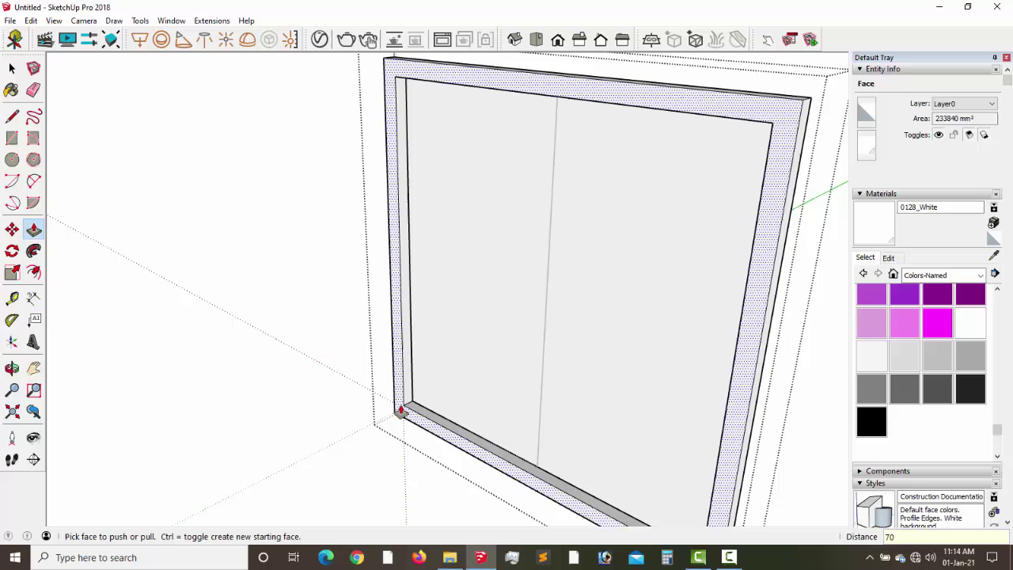
type("70")
key("Return")
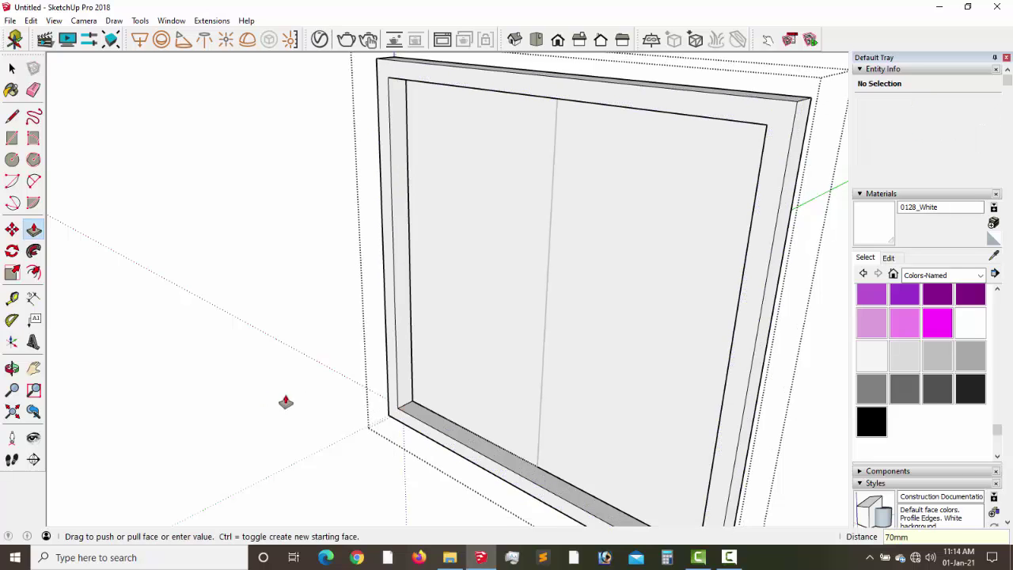
Open the left panel's group and push/pull its face 35 mm forward within the frame.
left_click(33, 368)
left_click_drag(349, 348, 450, 333)
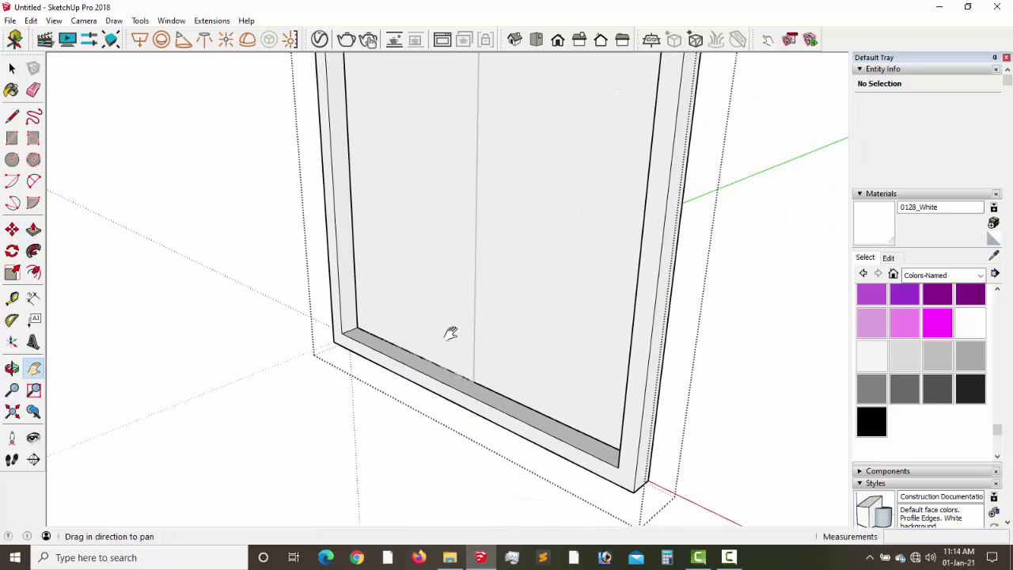
middle_click_drag(450, 332, 414, 358)
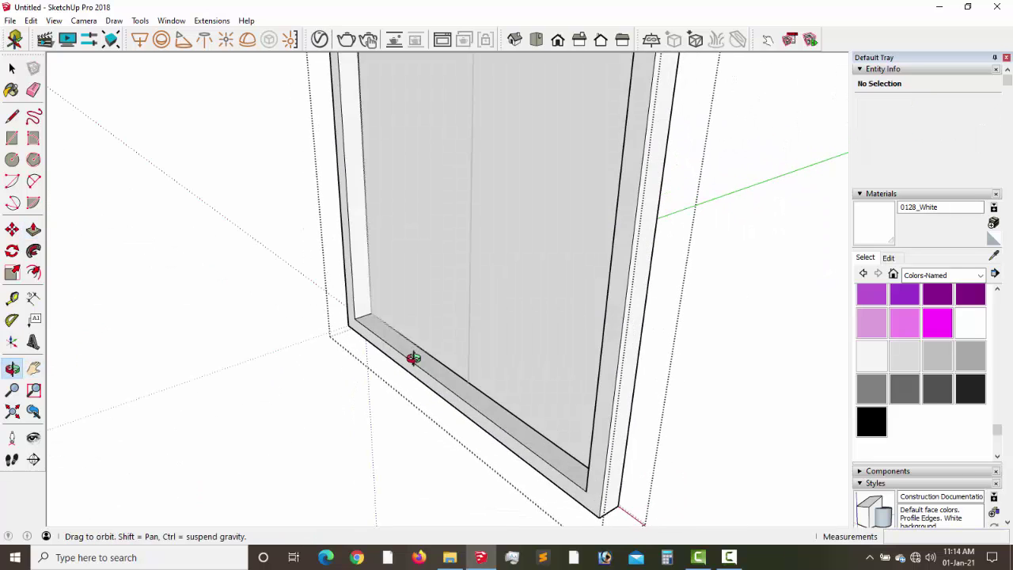
left_click(33, 231)
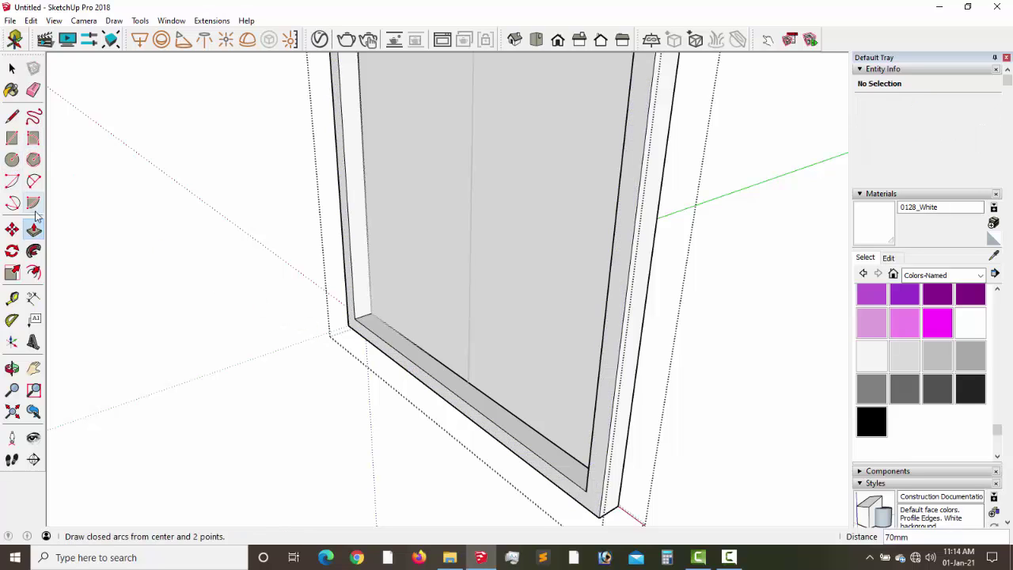
left_click(34, 368)
scroll(322, 361, "down", 4)
scroll(332, 344, "up", 7)
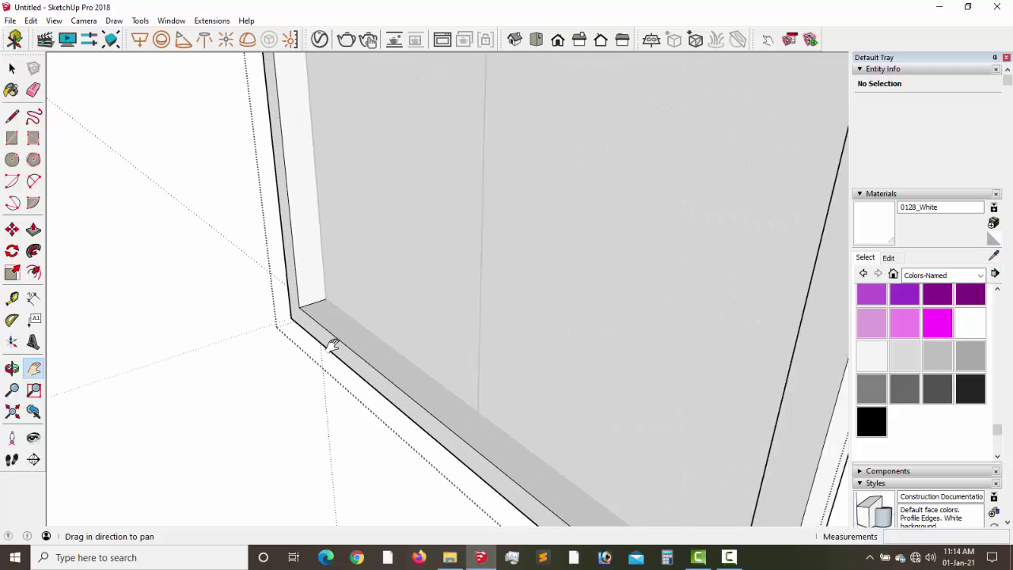
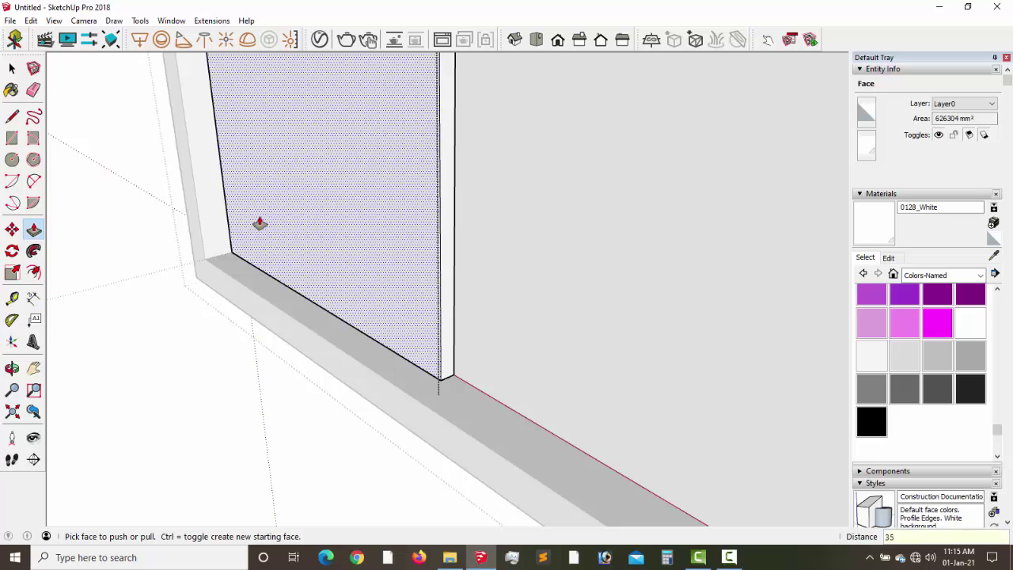
key("Return")
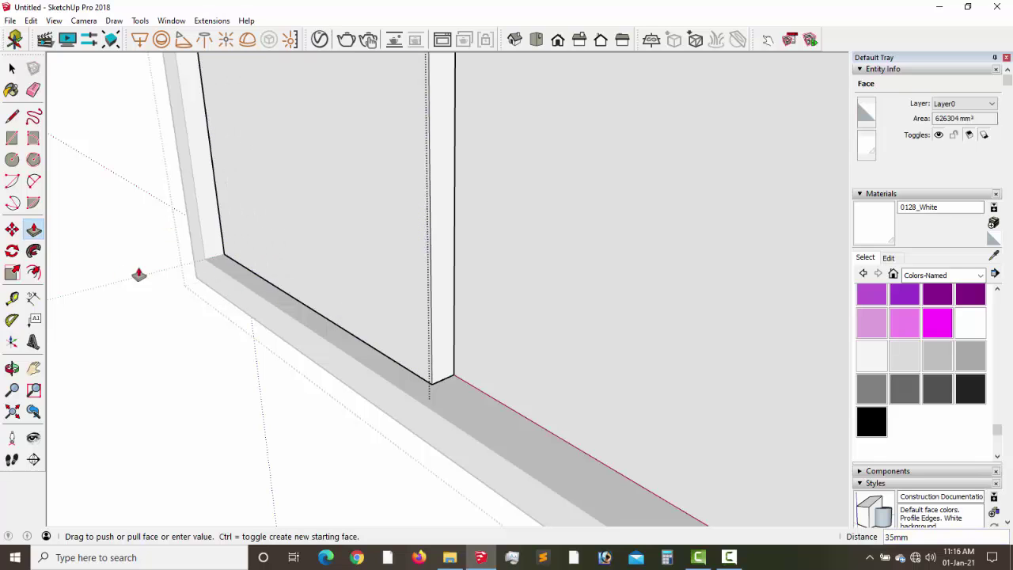
Push/pull the right panel's face 35 mm forward inside its group, and close the groups.
left_click(12, 69)
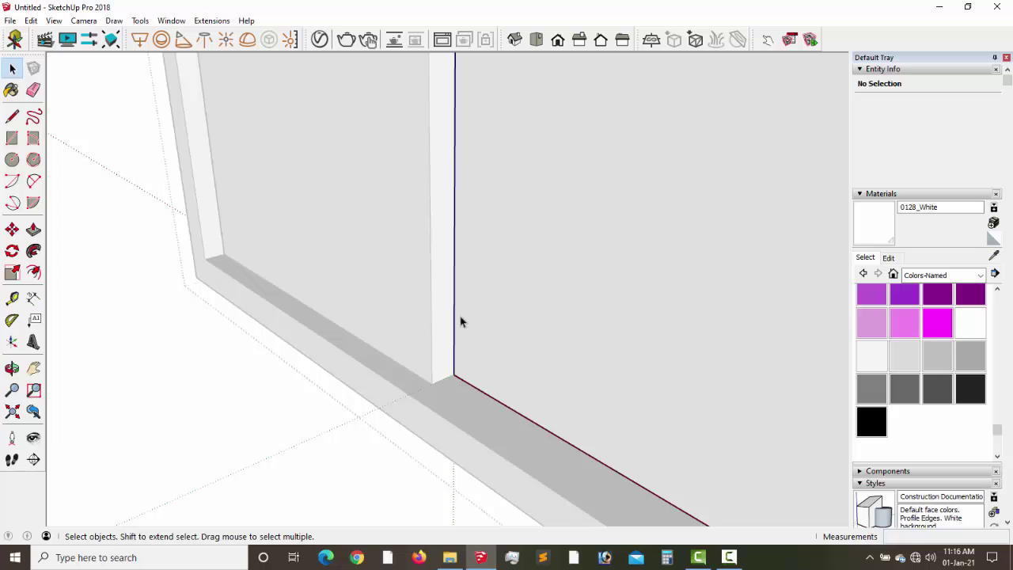
left_click(33, 230)
left_click_drag(563, 296, 552, 311)
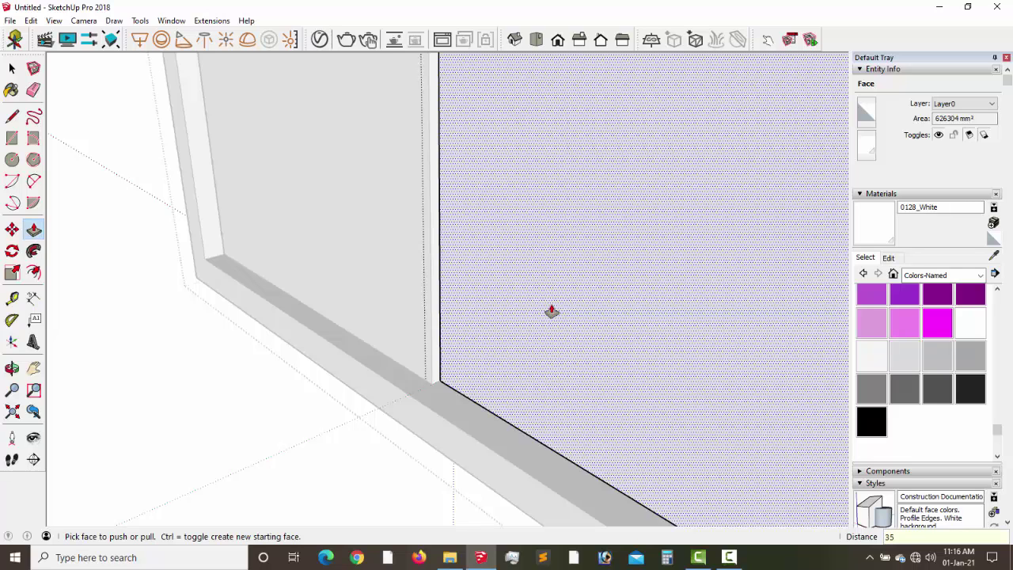
type("35")
key("Return")
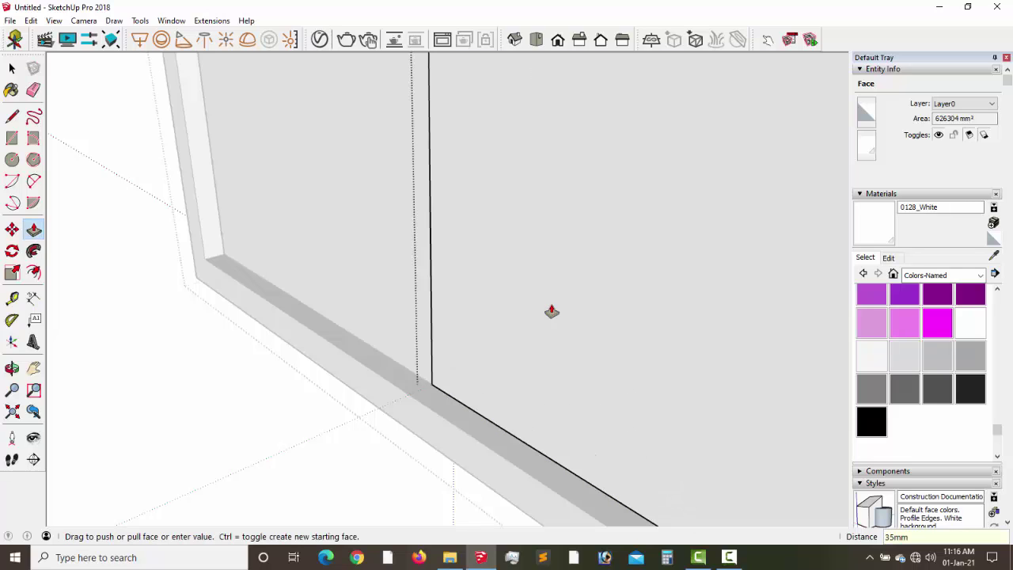
left_click(12, 70)
mouse_move(149, 152)
middle_mouse_down()
mouse_move(134, 140)
mouse_move(277, 271)
middle_mouse_up()
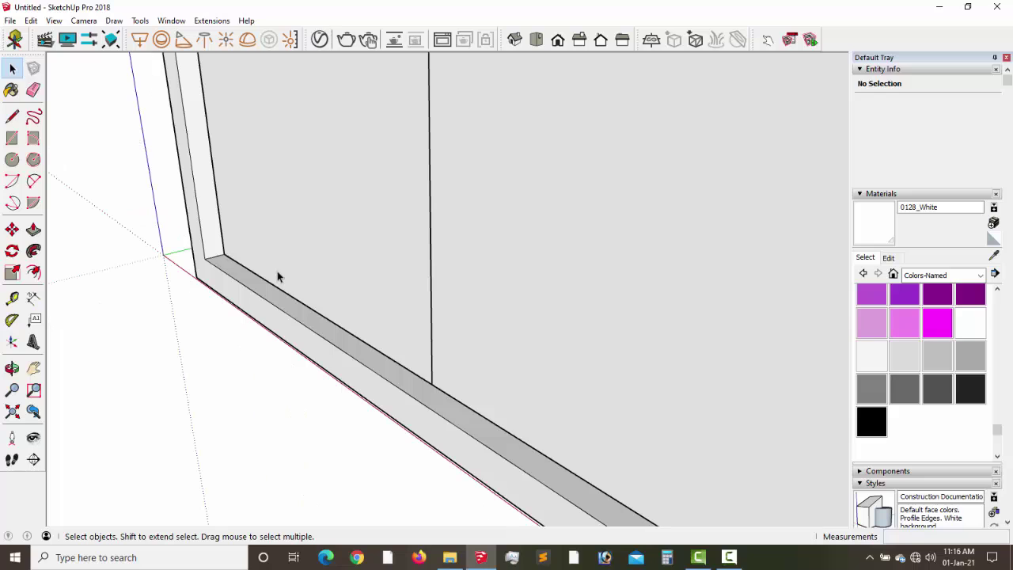
Open the window's group and move the left panel 35 mm forward, flush with the front of the frame.
triple_click(251, 263)
key("ctrl+g")
double_click(234, 229)
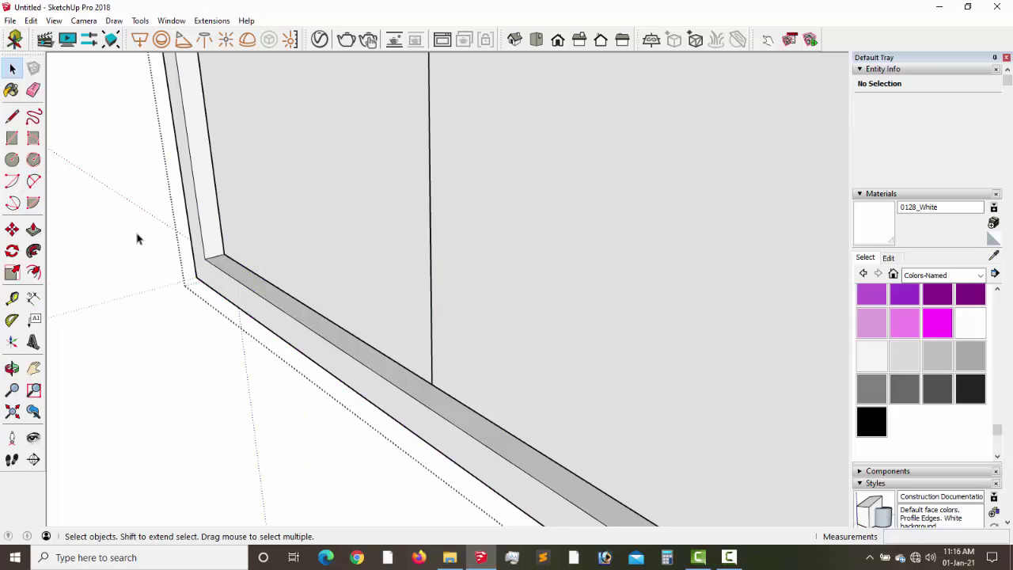
left_click(12, 231)
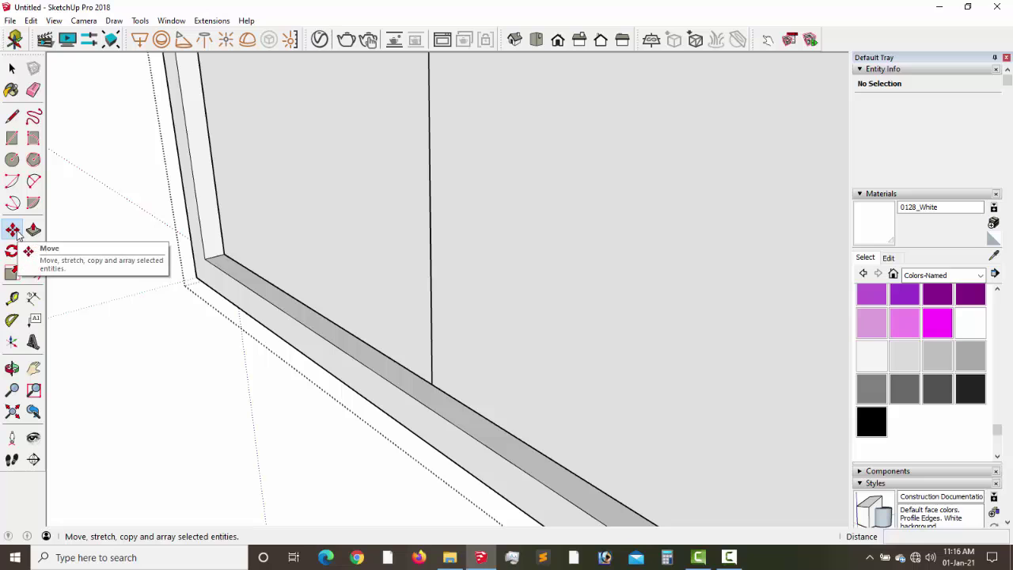
left_click(217, 258)
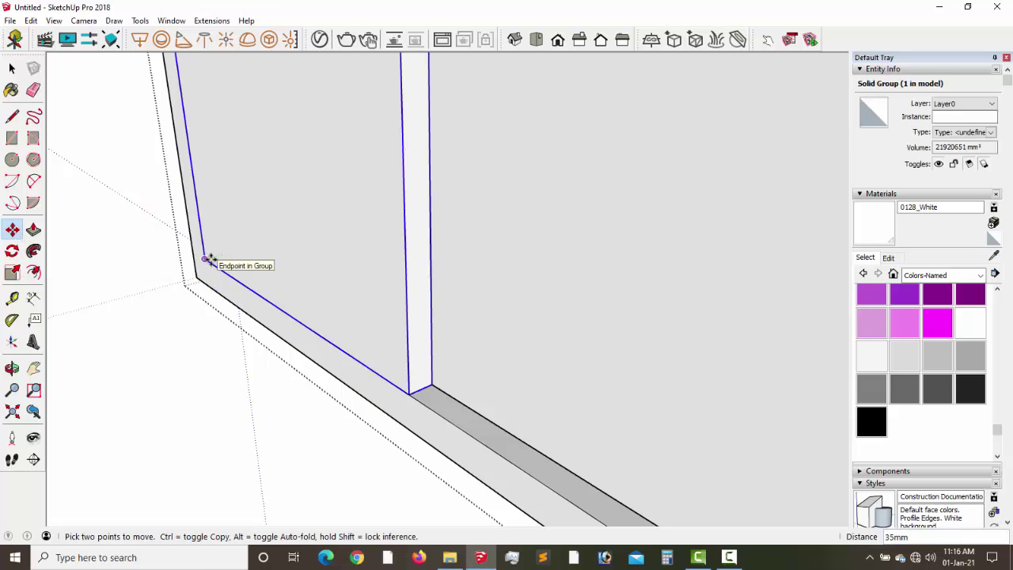
left_click(450, 366)
middle_click_drag(322, 338, 364, 323)
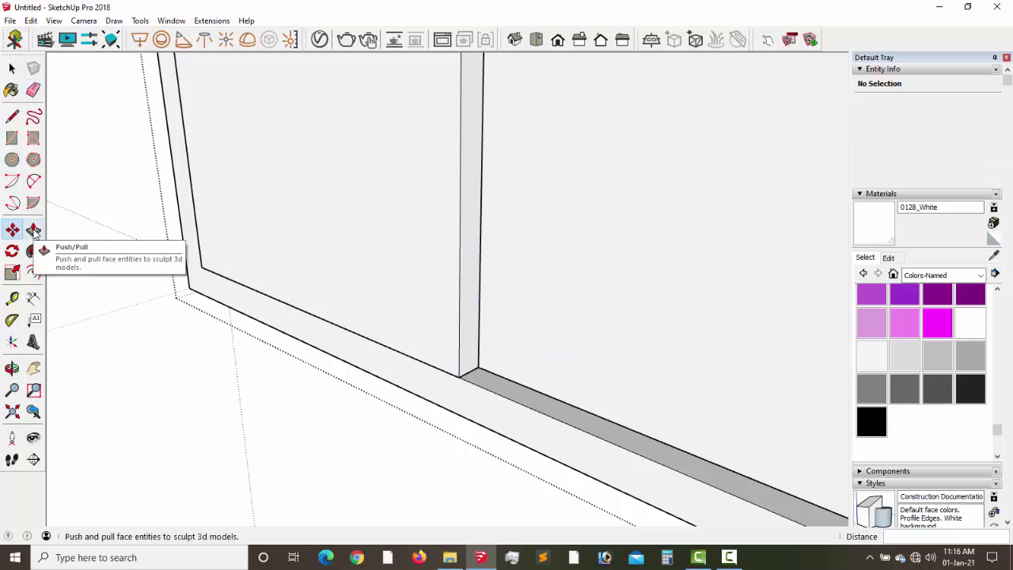
Open the left panel's group and push/pull its narrow inner side face 17.5 mm outward, across the right panel.
left_click(12, 69)
left_click(458, 216)
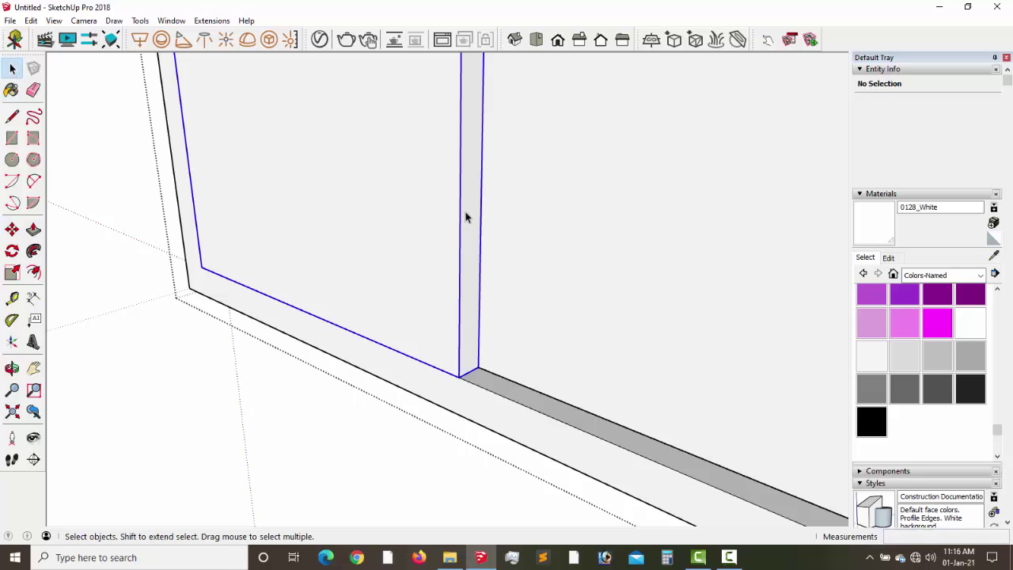
double_click(459, 217)
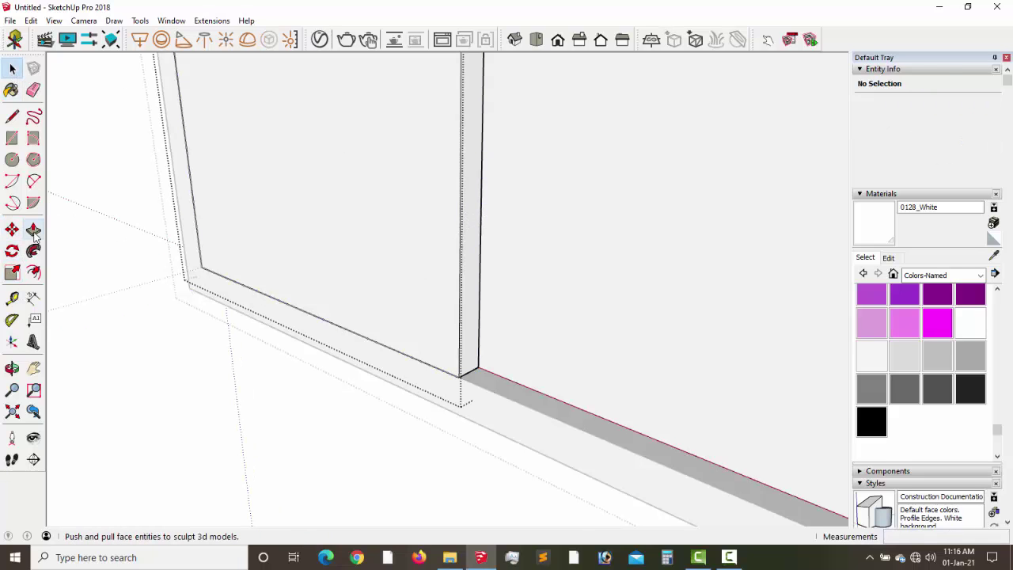
left_click(34, 230)
left_click(472, 261)
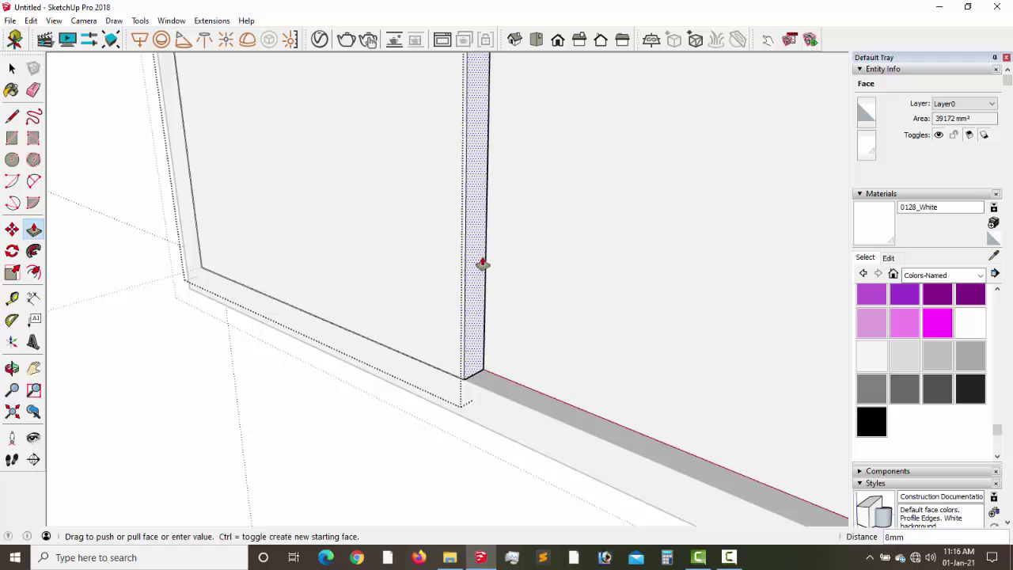
left_click(483, 263)
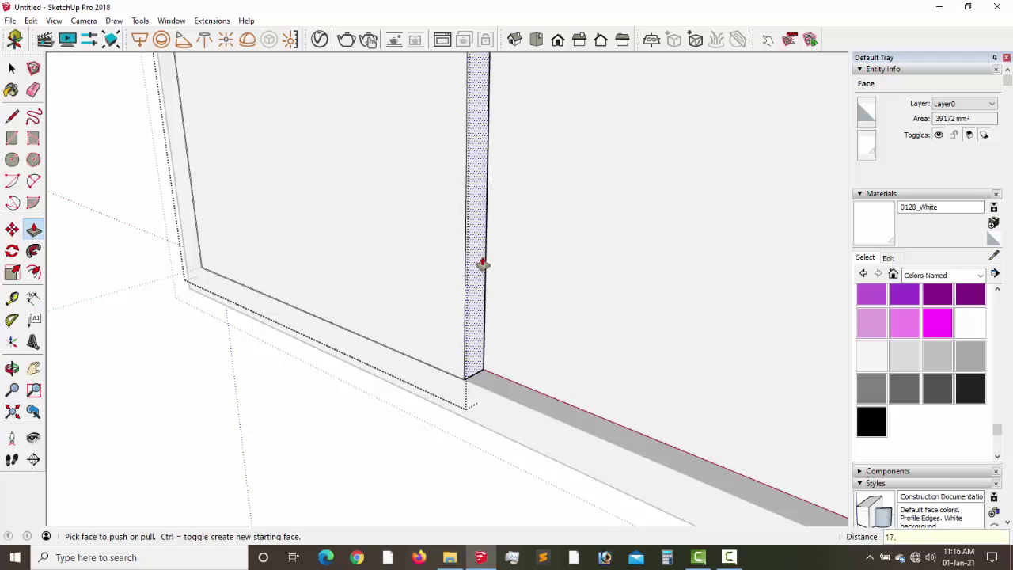
left_click(483, 263)
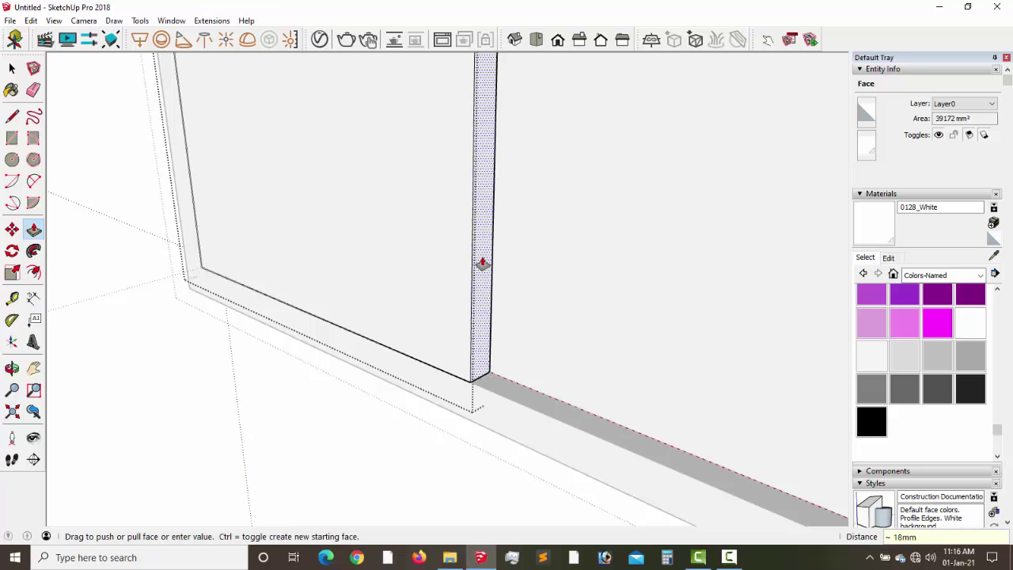
left_click(606, 262)
From the back of the window, open the right panel's group and push/pull its inner side face 17.5 mm toward the left panel.
middle_click_drag(606, 261, 126, 262)
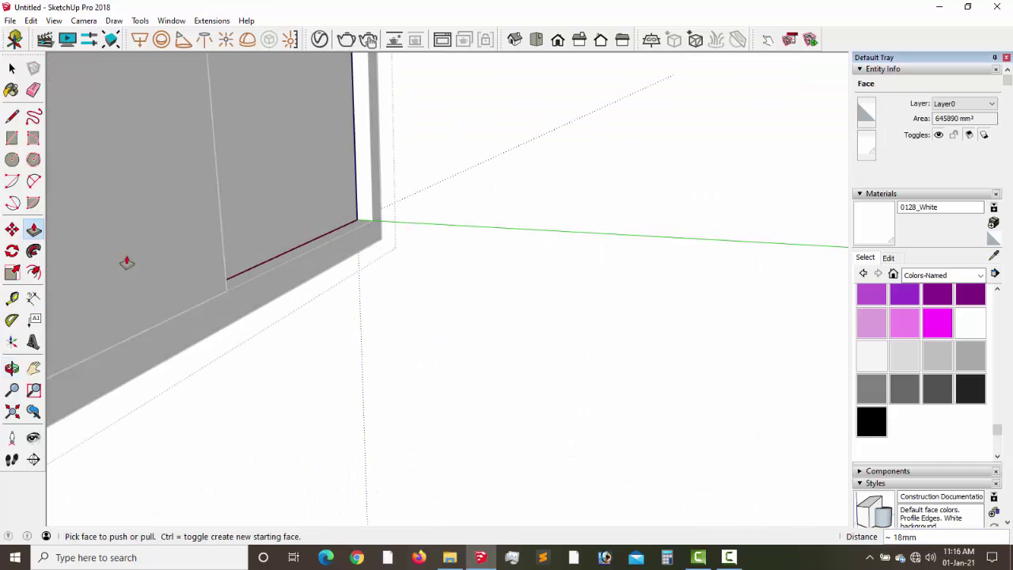
left_click(33, 368)
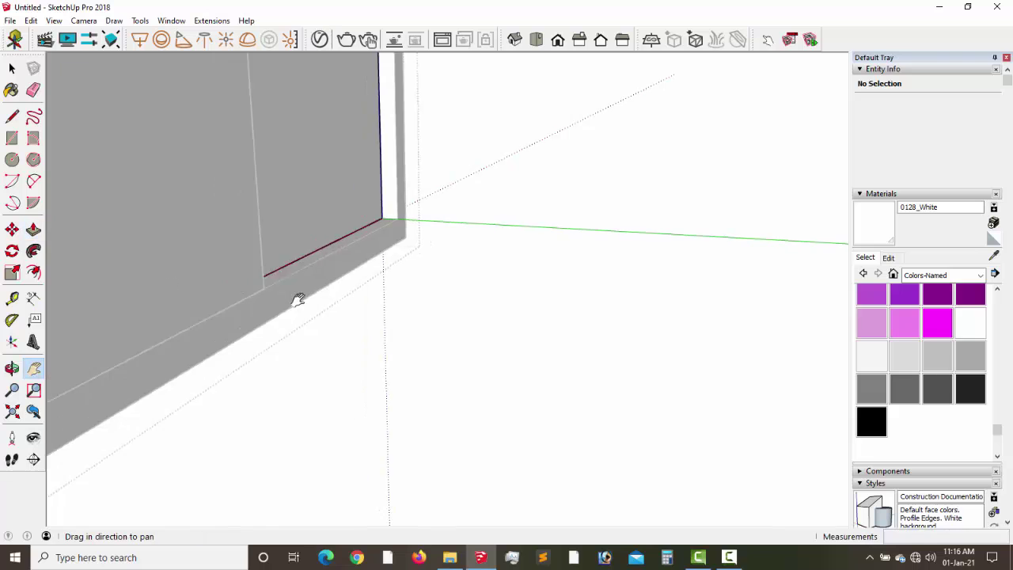
middle_click_drag(296, 296, 333, 366)
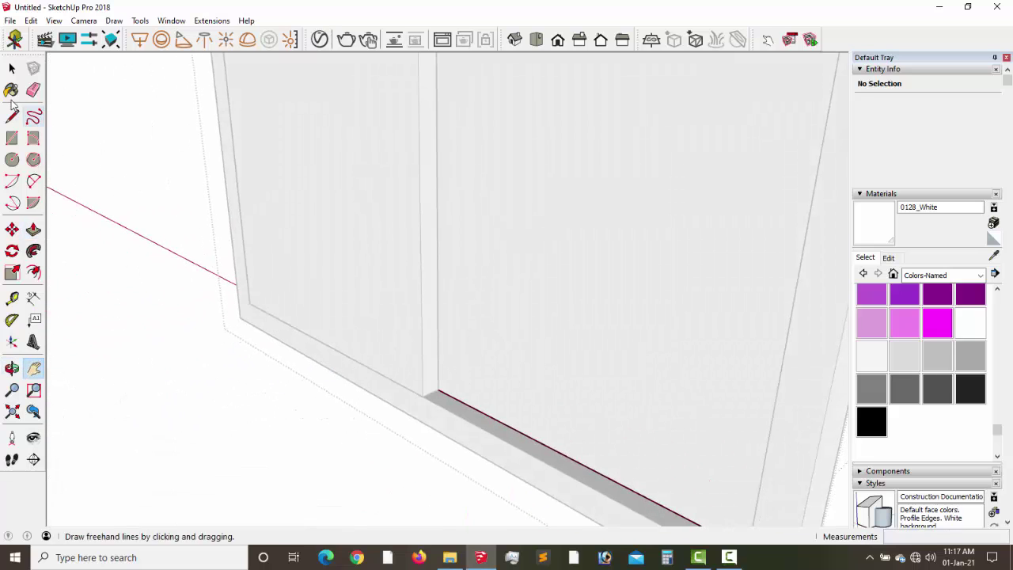
left_click(11, 69)
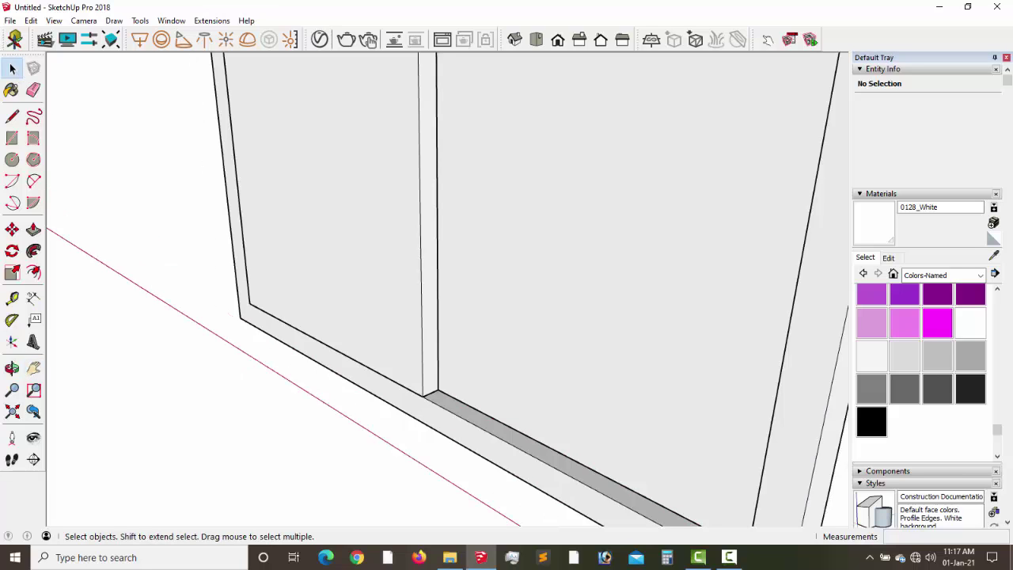
double_click(433, 361)
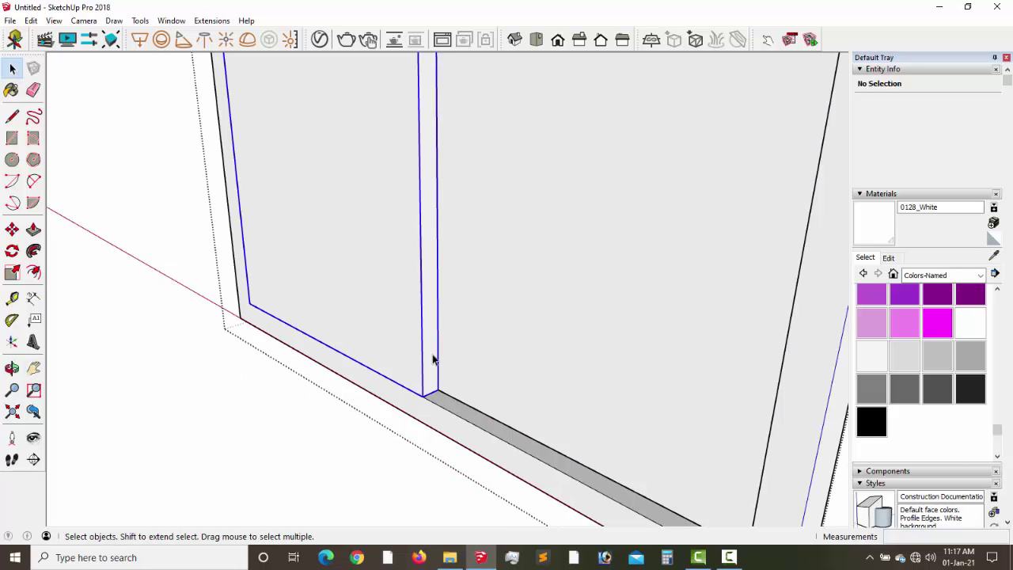
triple_click(433, 361)
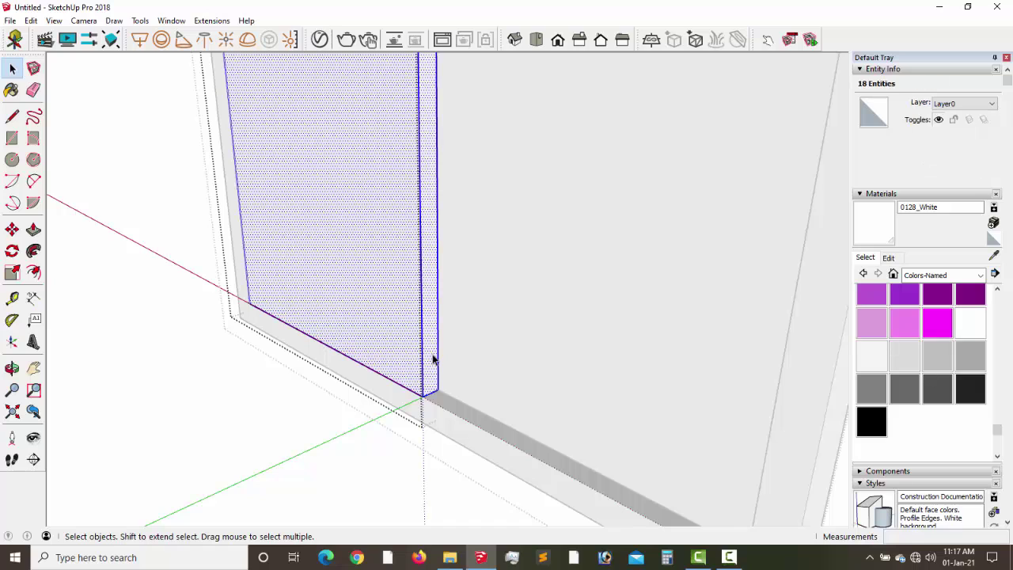
left_click(433, 361)
left_click(34, 229)
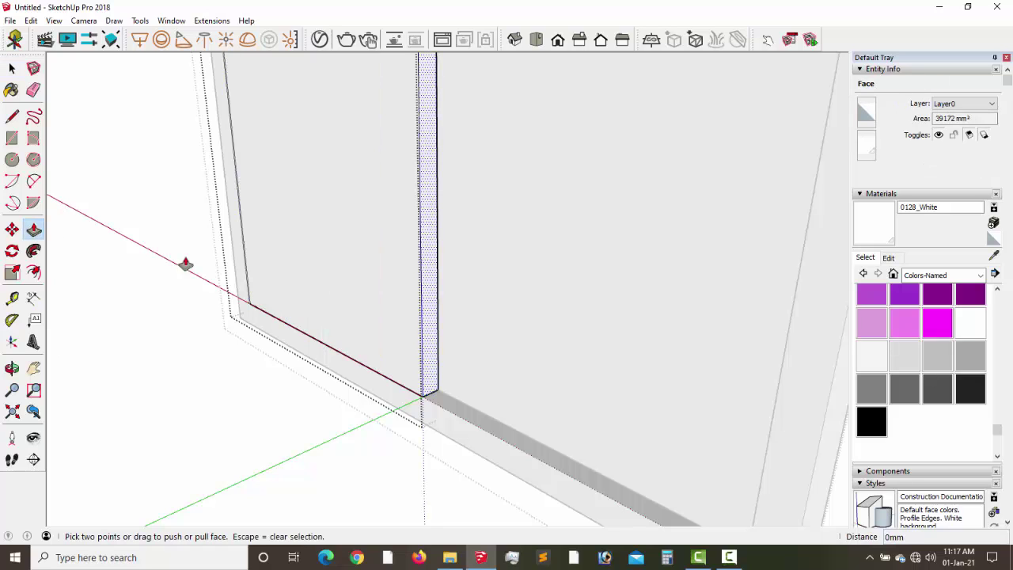
left_click(427, 309)
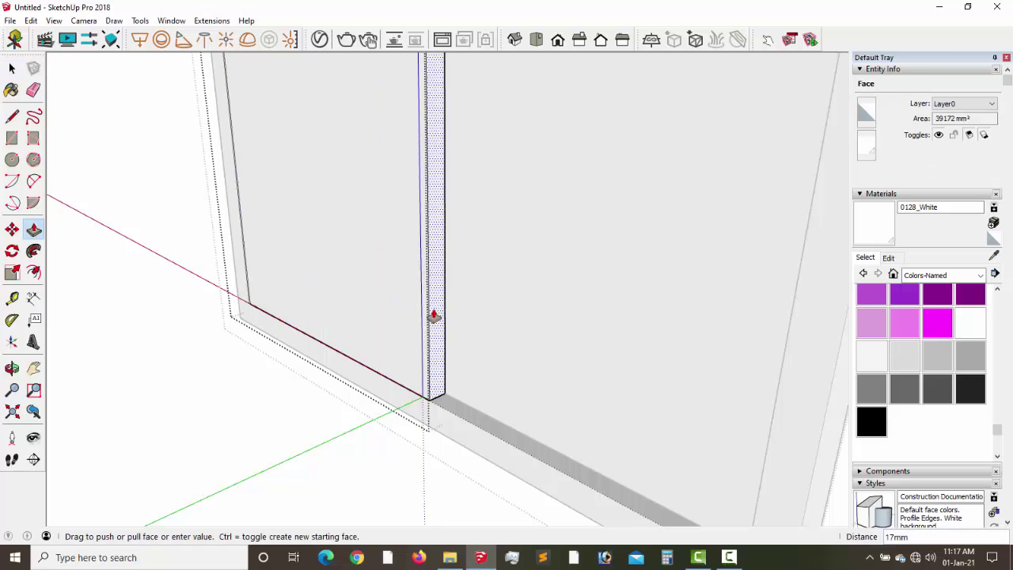
left_click(435, 315)
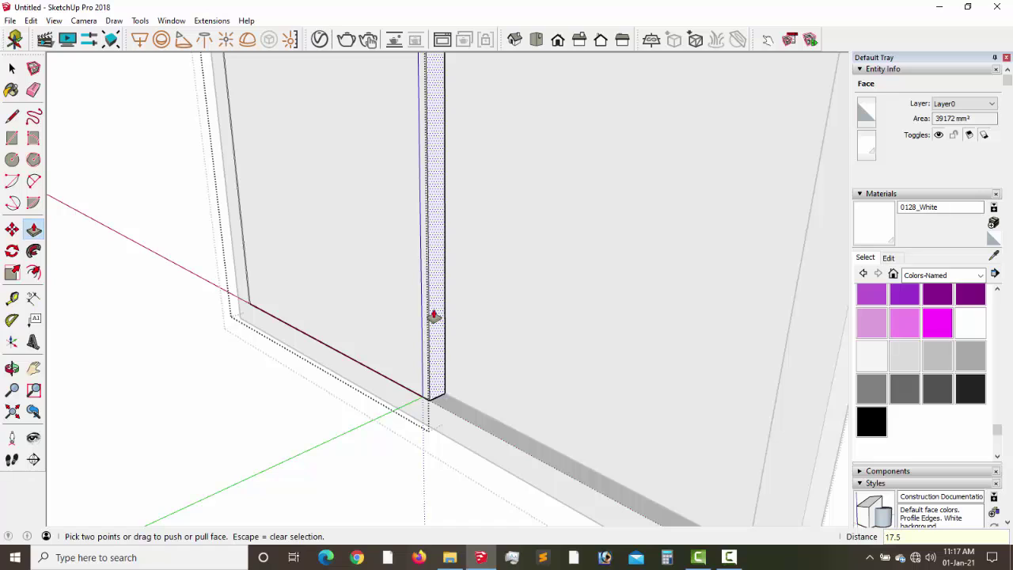
left_click(433, 317)
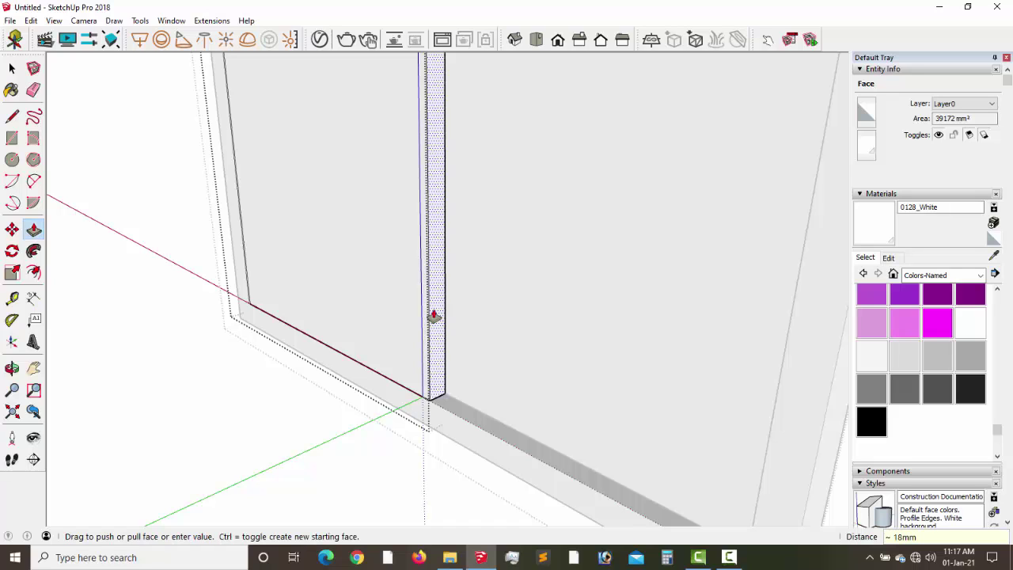
Check whether the vertical line beside the right panel's widened edge belongs to its geometry, and close the groups.
left_click(33, 90)
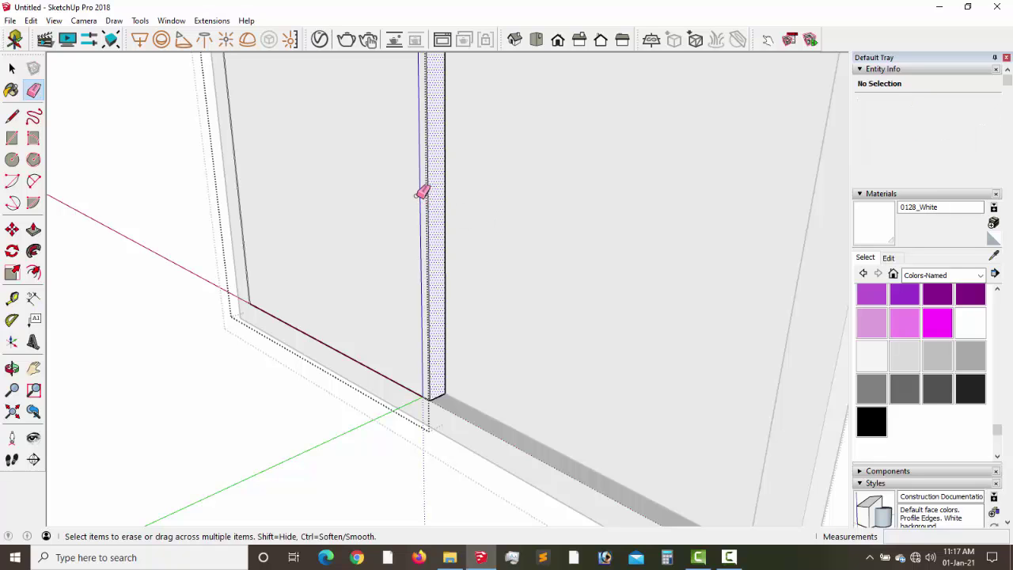
middle_click_drag(464, 305, 532, 330)
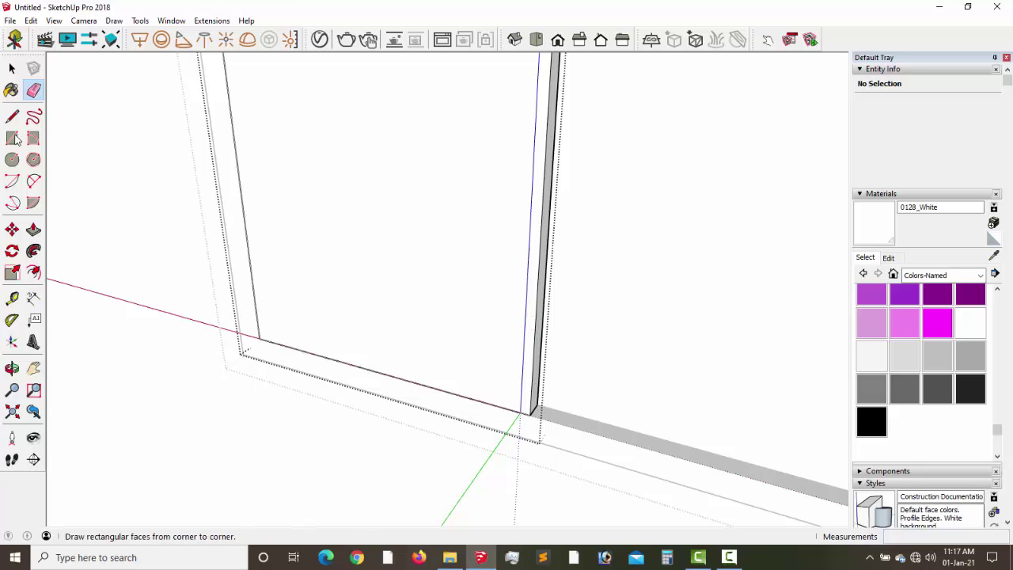
left_click(12, 69)
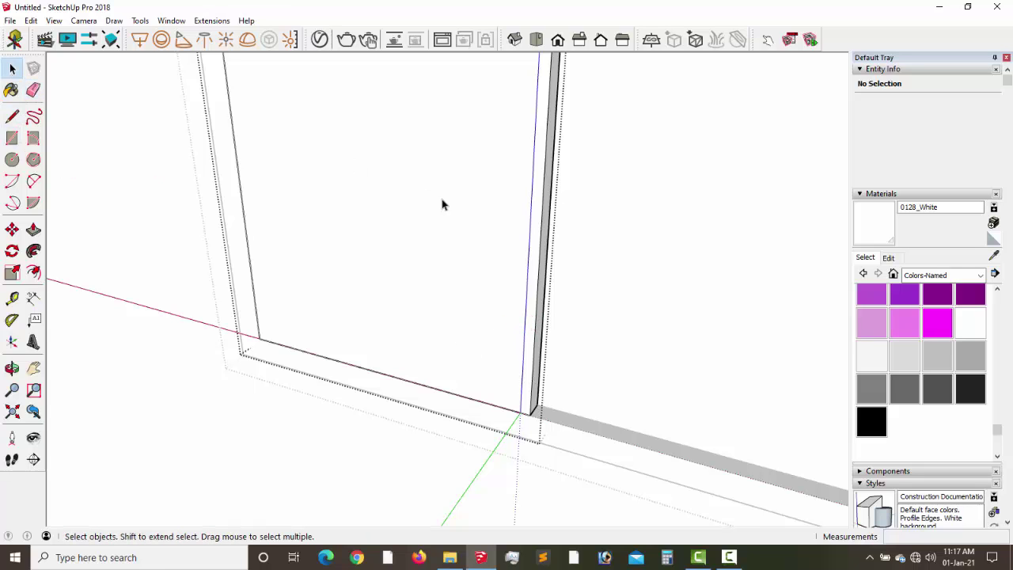
left_click(531, 240)
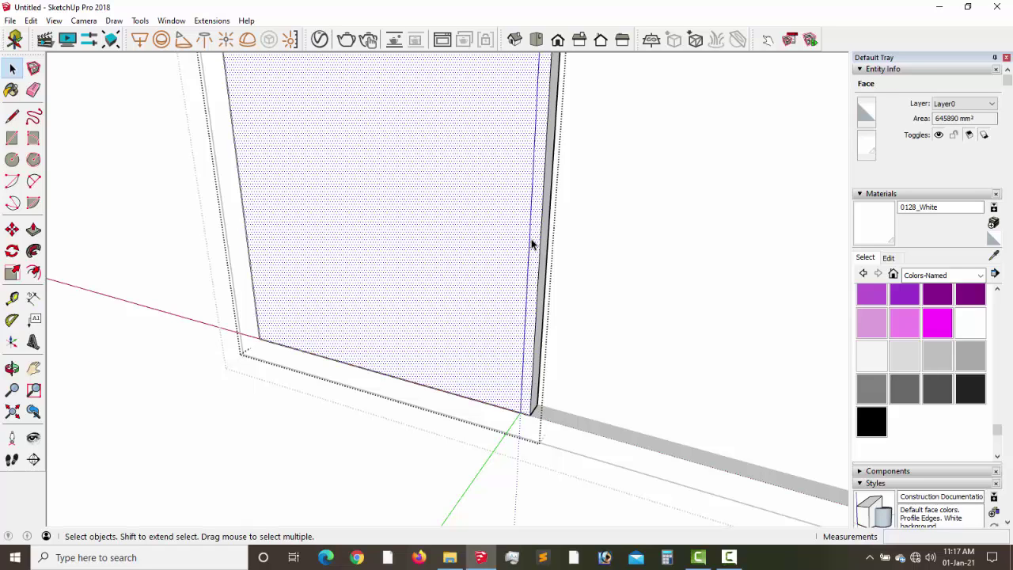
triple_click(531, 246)
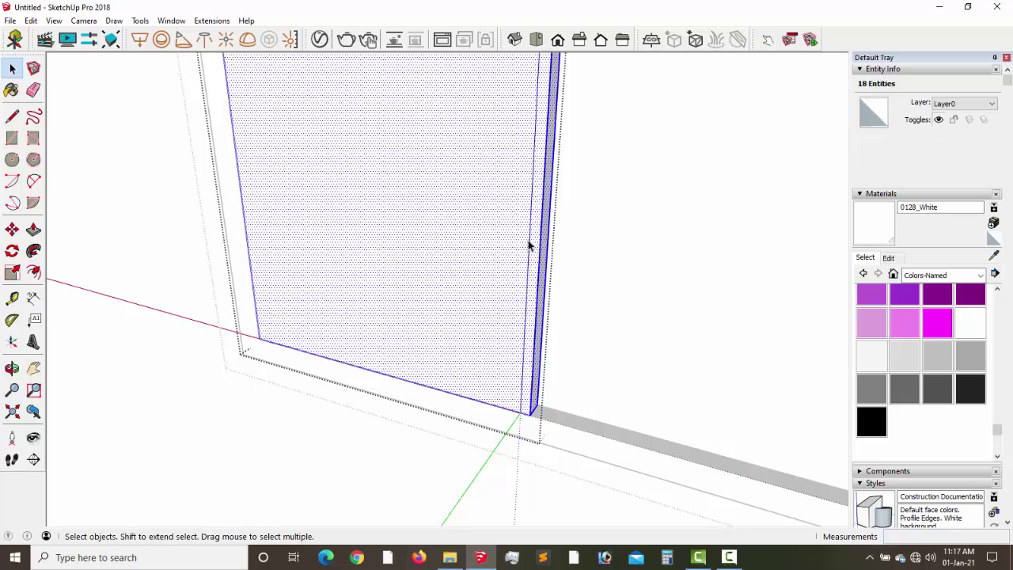
left_click(232, 465)
Examine the window from the front and from an angle, checking how the left panel overlaps the right one within the frame.
middle_click_drag(233, 416, 927, 414)
left_click(34, 368)
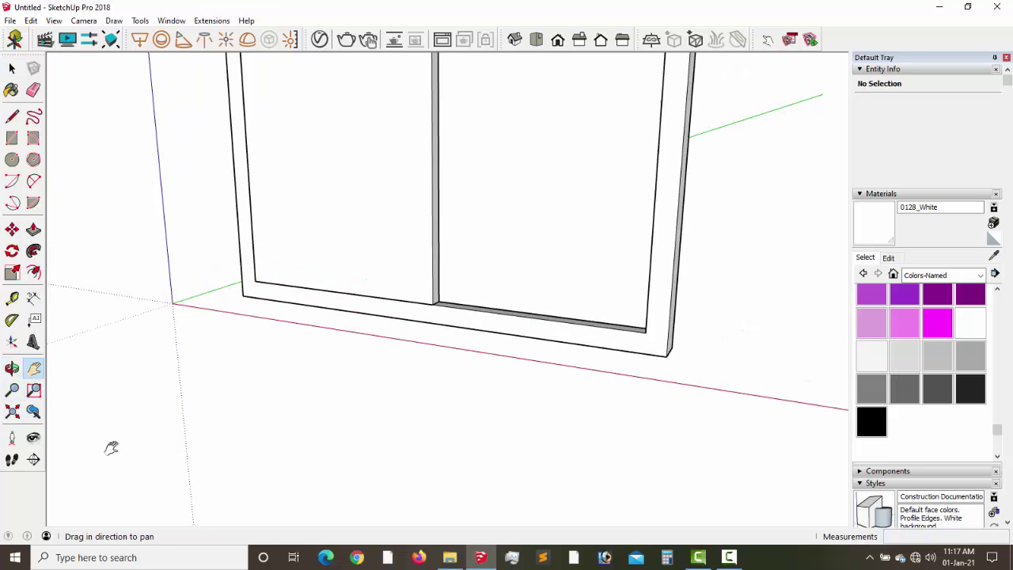
left_click_drag(110, 446, 357, 367)
middle_click_drag(357, 367, 511, 357)
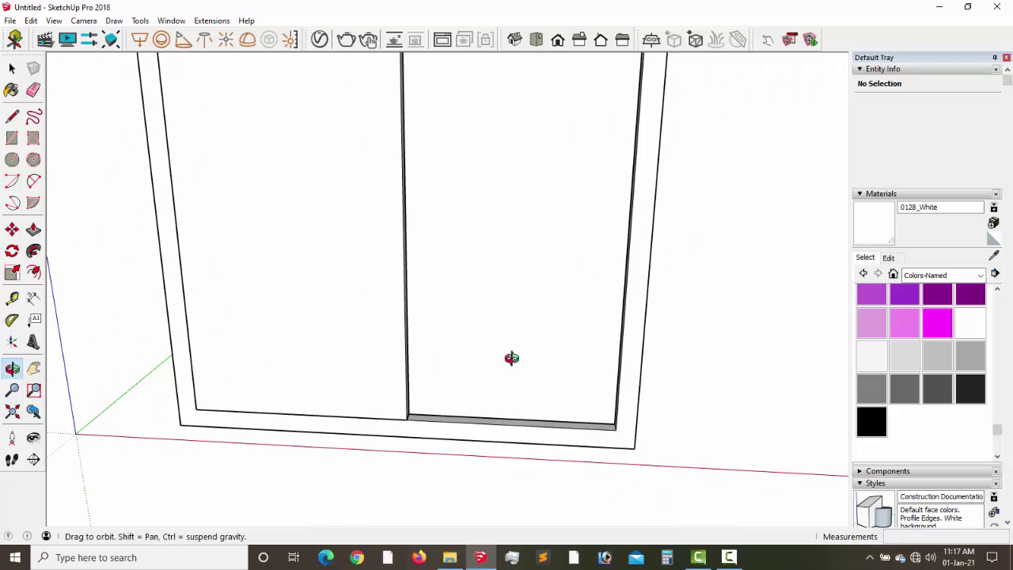
scroll(517, 353, "down", 2)
scroll(491, 340, "up", 2)
scroll(475, 403, "down", 2)
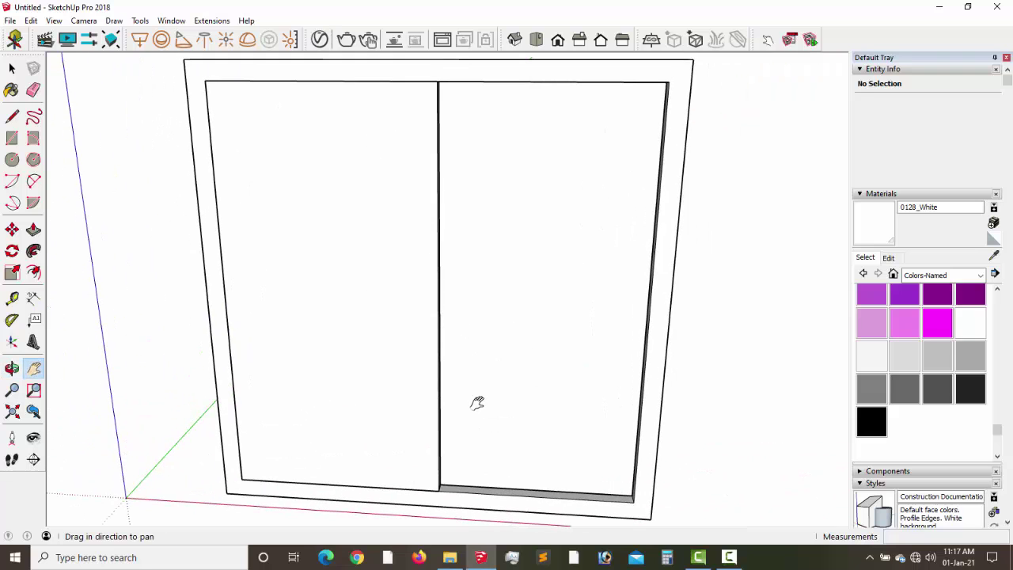
middle_click_drag(475, 403, 362, 394)
scroll(345, 335, "up", 2)
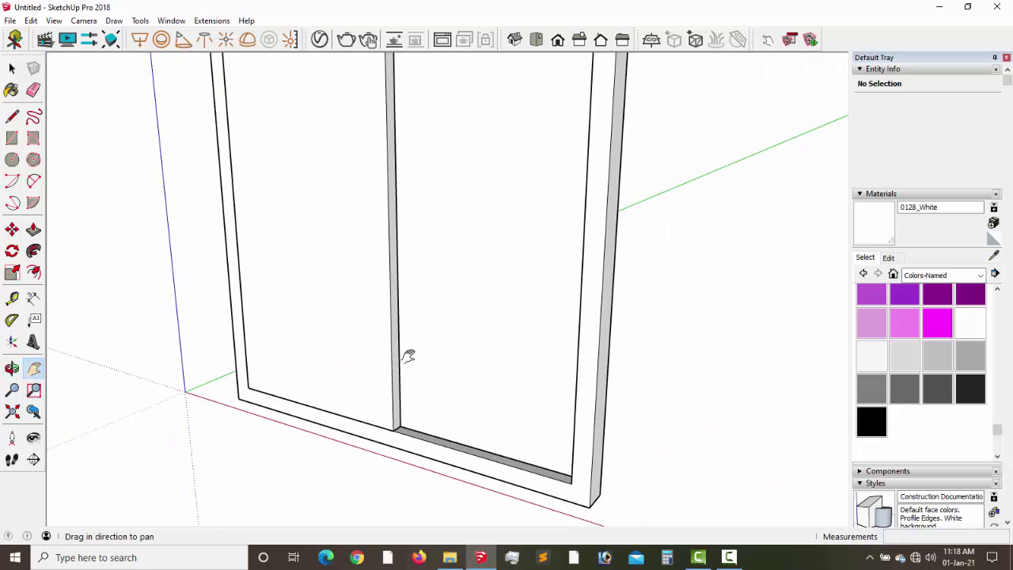
middle_click_drag(409, 355, 350, 373)
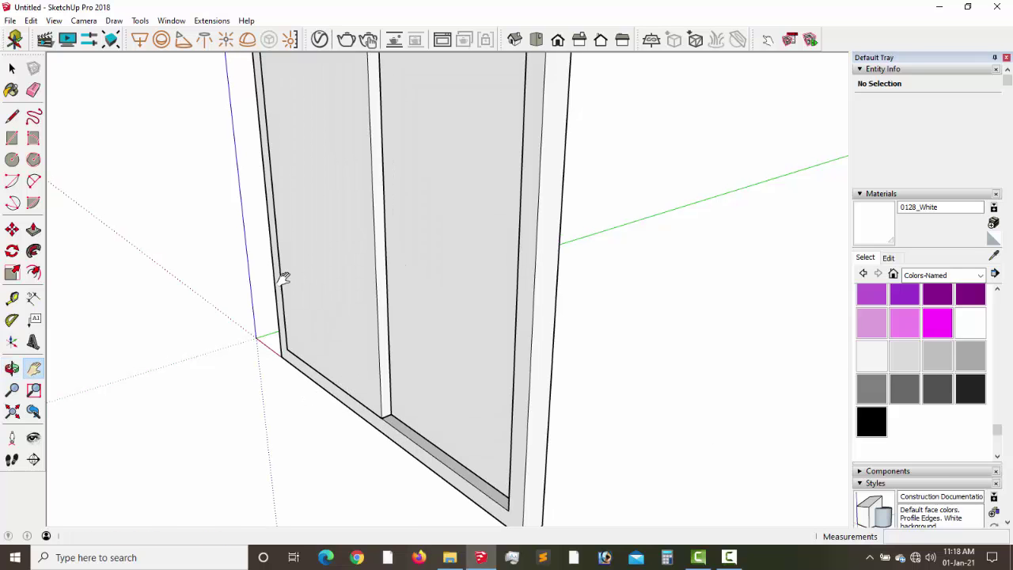
scroll(356, 383, "down", 2)
scroll(344, 382, "up", 1)
scroll(346, 383, "up", 2)
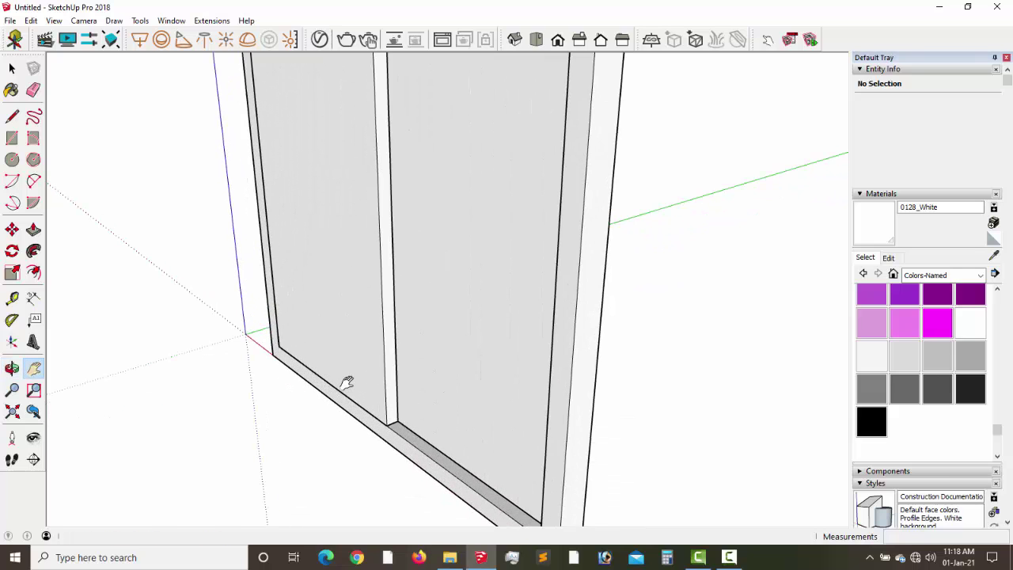
scroll(355, 382, "down", 1)
scroll(355, 382, "up", 1)
scroll(356, 383, "up", 1)
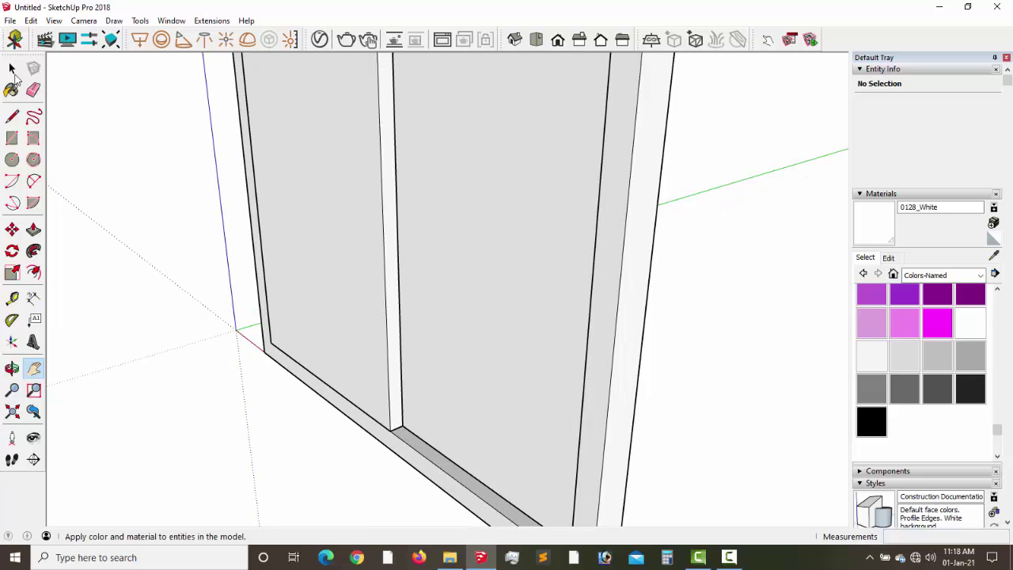
Open the left panel's group and push/pull its narrow inner side face 25 mm further across the right panel.
left_click(12, 70)
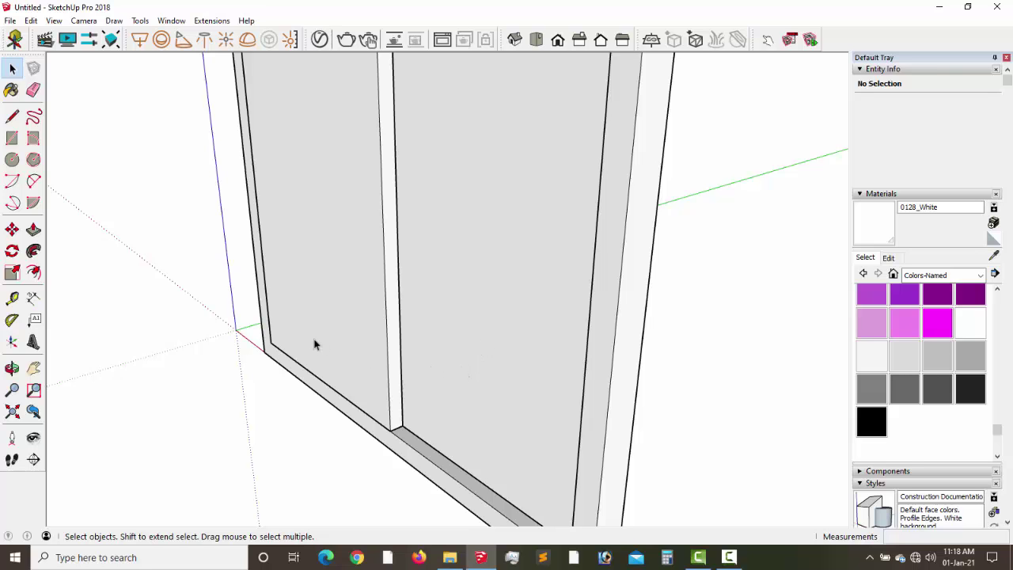
mouse_move(367, 342)
middle_mouse_down()
mouse_move(475, 319)
mouse_move(464, 344)
mouse_move(363, 347)
mouse_move(378, 333)
mouse_move(343, 356)
mouse_move(362, 335)
middle_mouse_up()
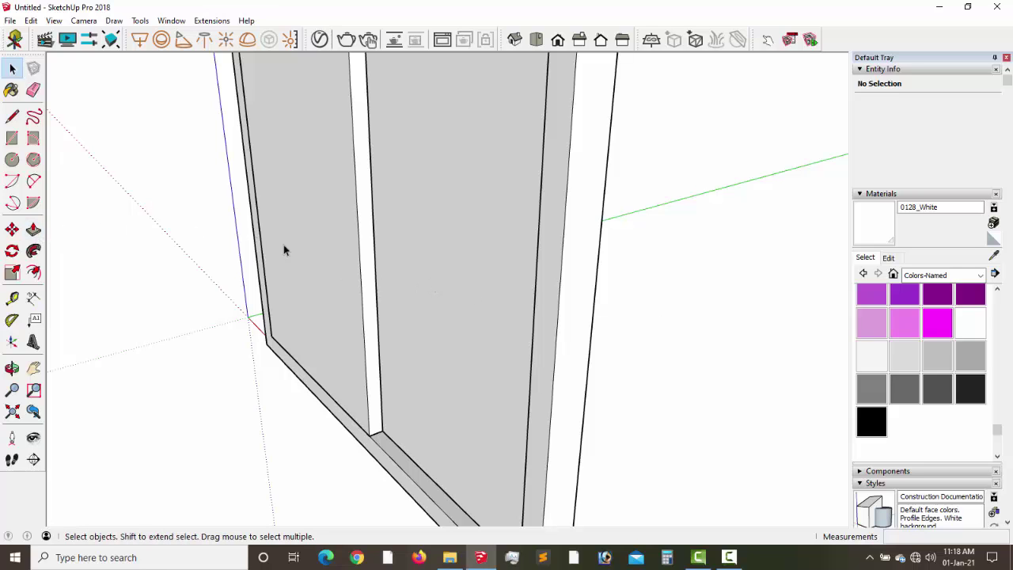
triple_click(349, 253)
double_click(369, 254)
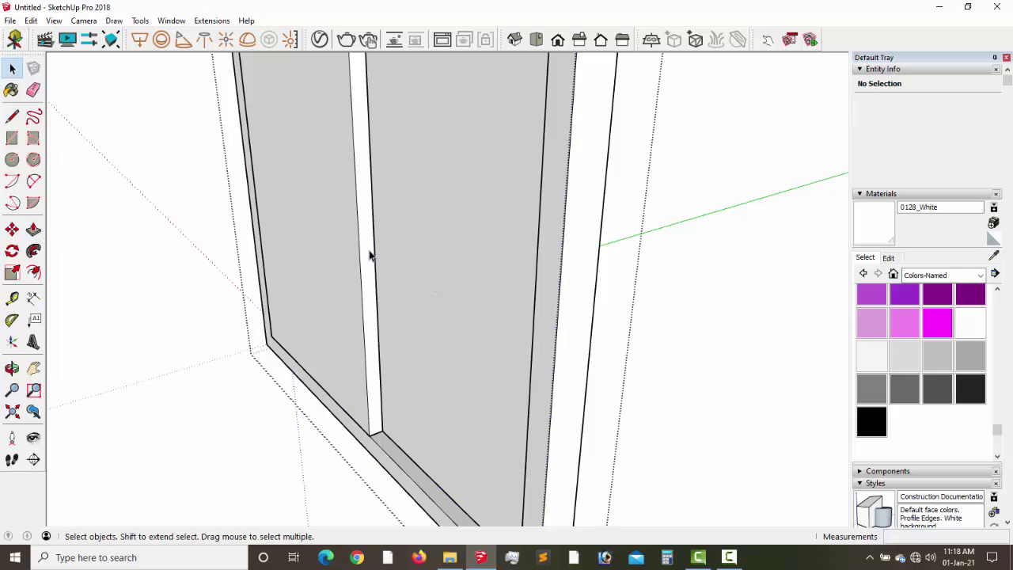
left_click(369, 255)
double_click(369, 255)
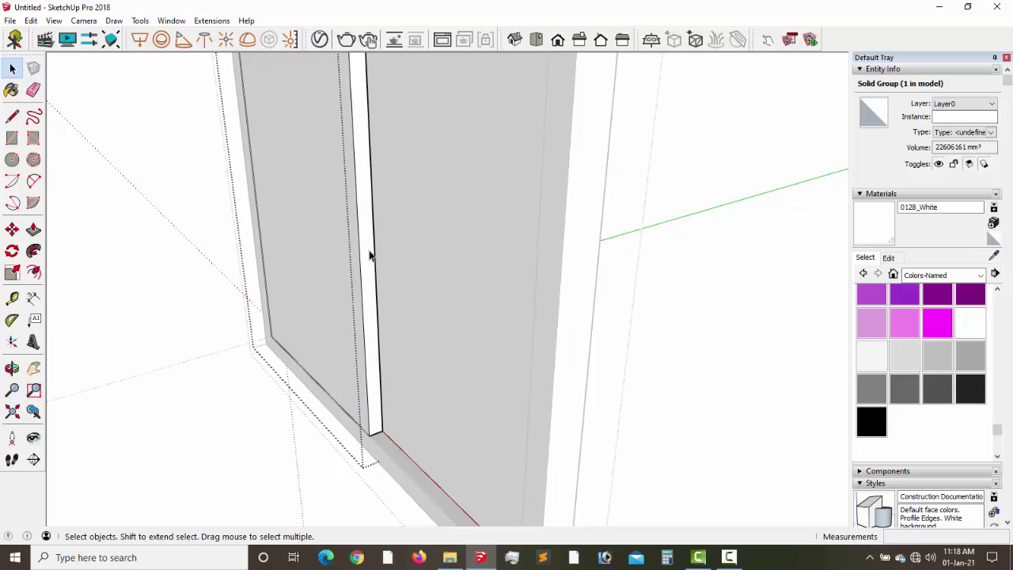
left_click(34, 229)
left_click(369, 246)
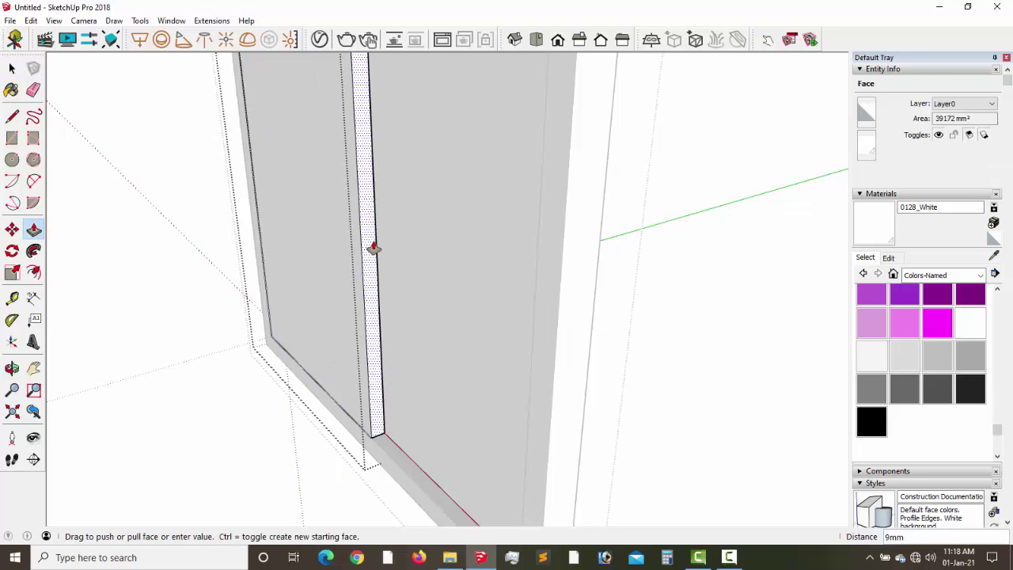
left_click(372, 248)
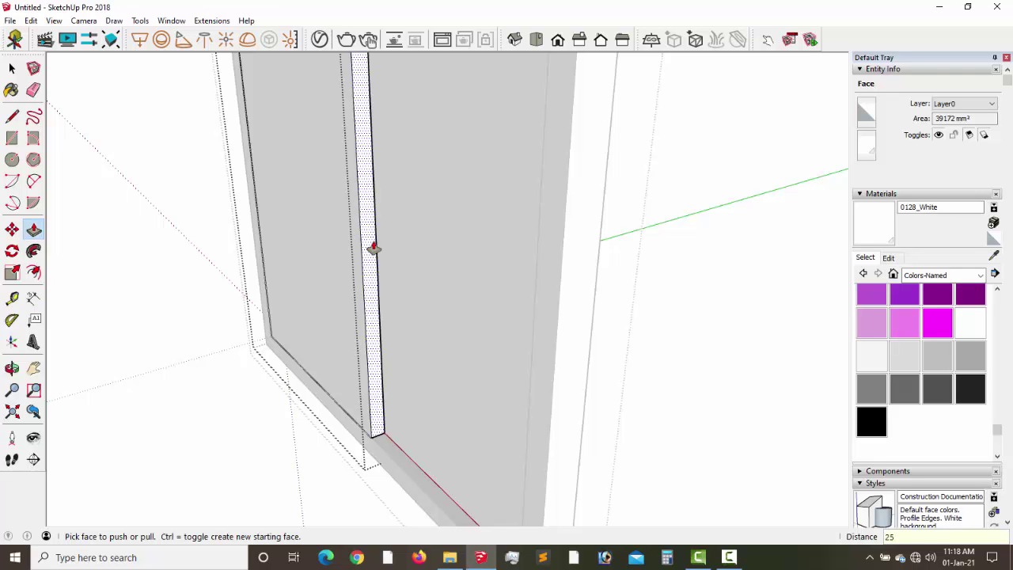
left_click(373, 248)
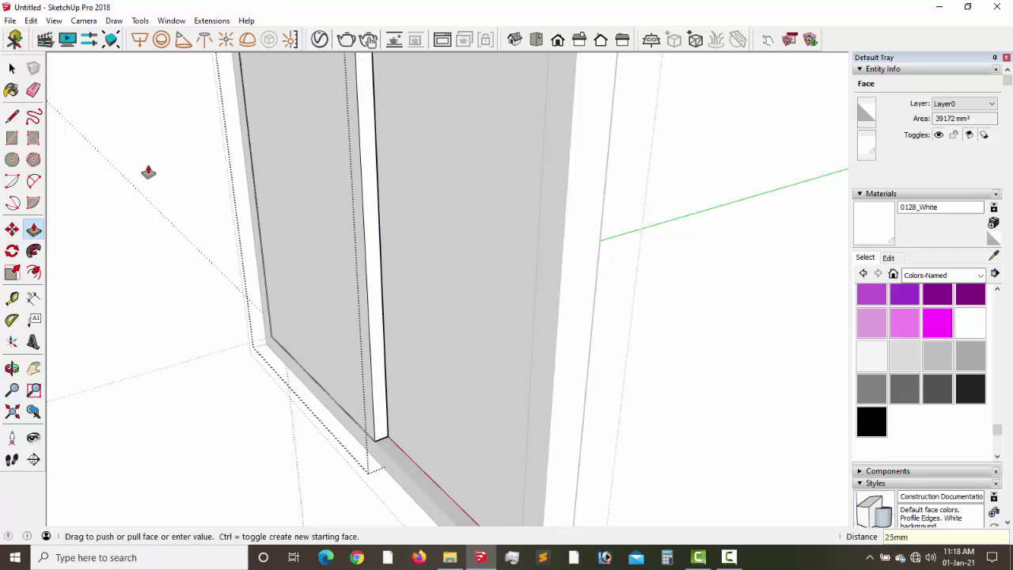
left_click(15, 69)
left_click(15, 69)
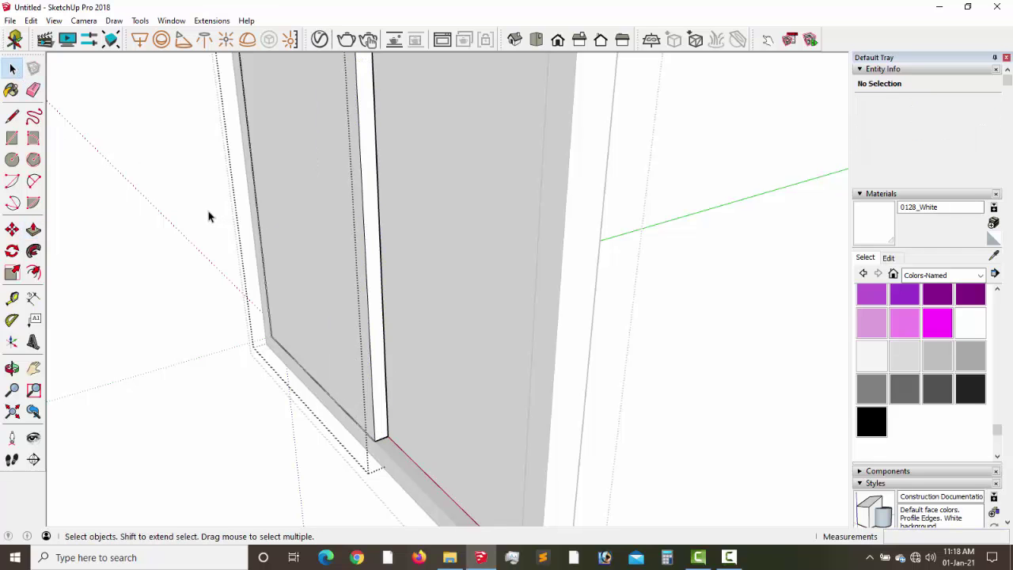
Open the outer frame's group, push/pull its front face 2 mm outward, and close the group.
middle_click_drag(380, 331, 332, 349)
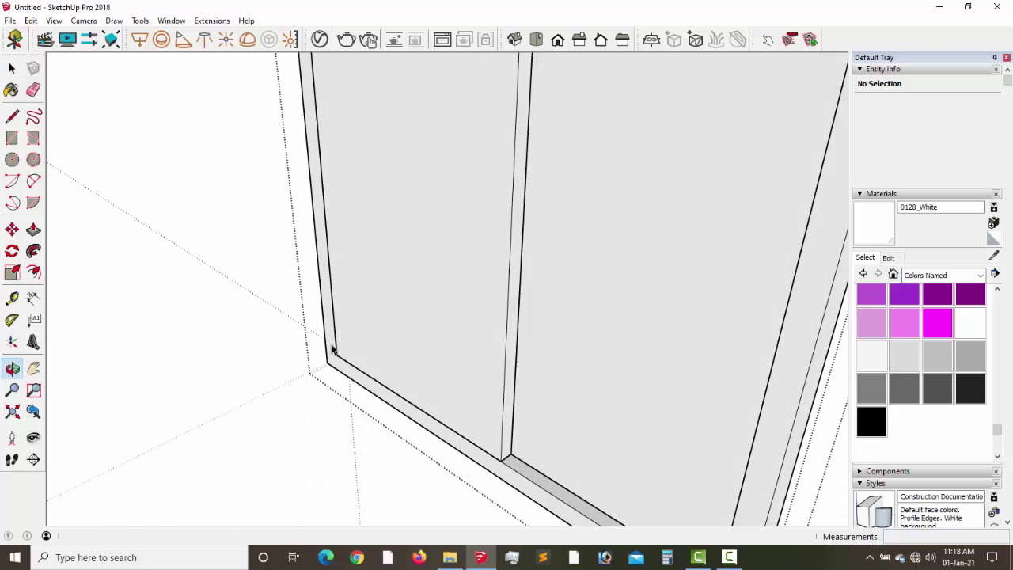
left_click(33, 368)
left_click_drag(190, 349, 126, 273)
middle_click_drag(322, 321, 242, 269)
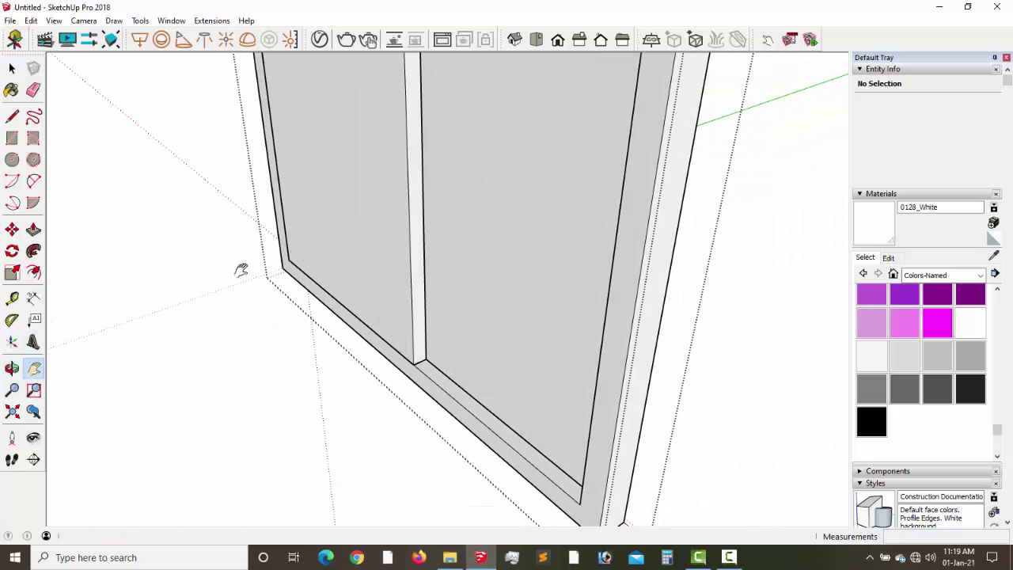
left_click(10, 70)
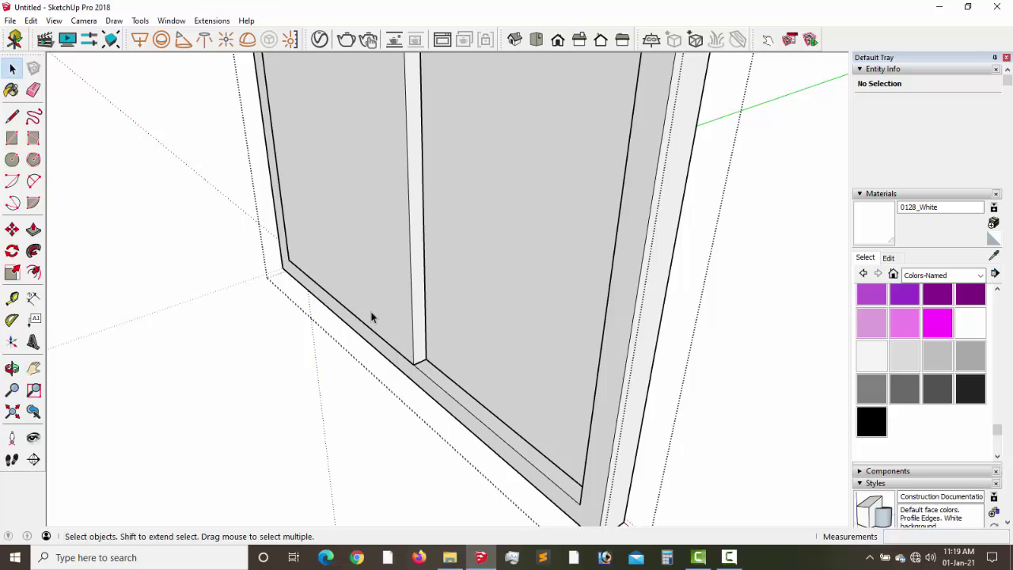
left_click(367, 337)
double_click(367, 340)
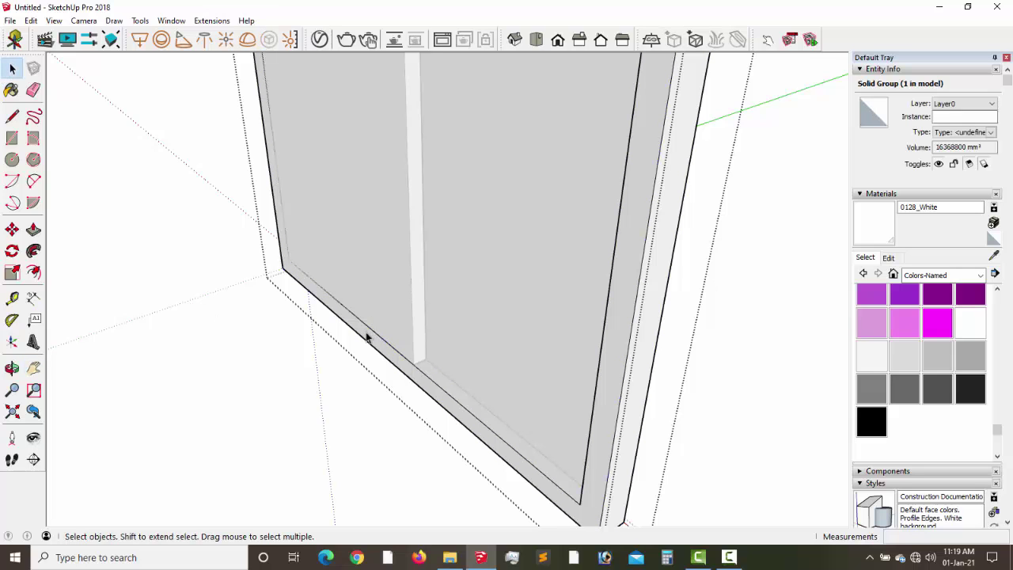
left_click(34, 230)
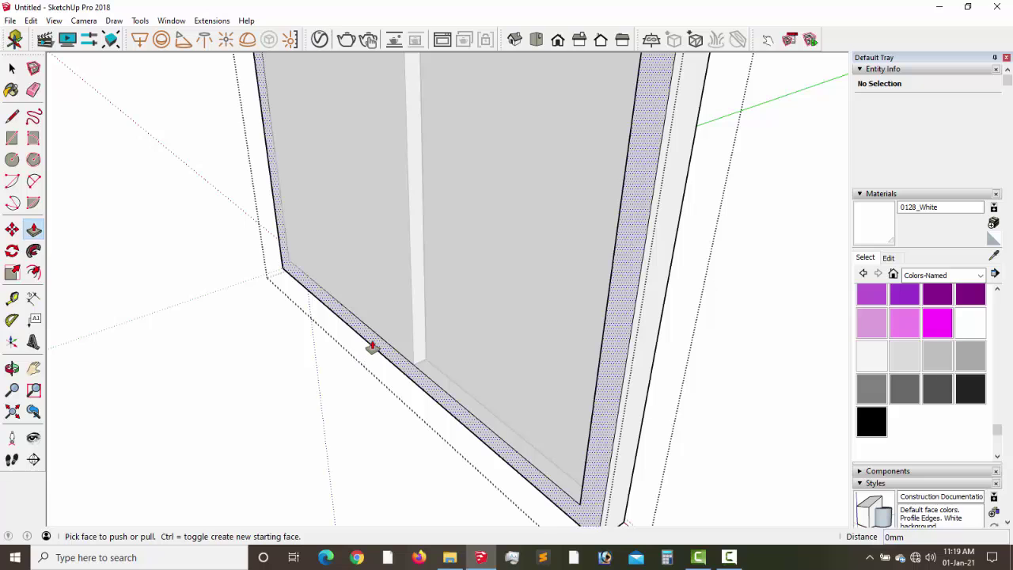
left_click(371, 347)
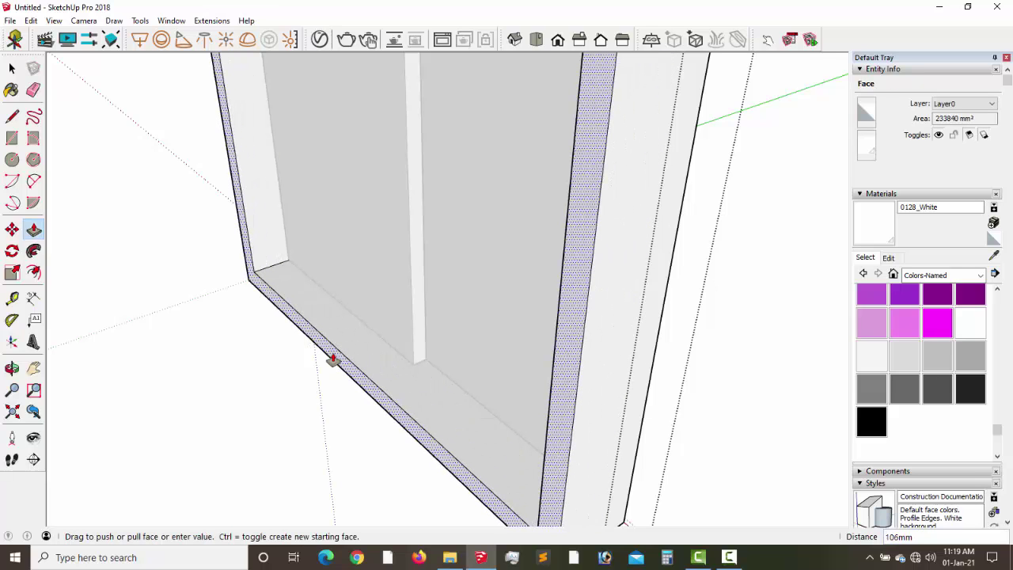
left_click(333, 360)
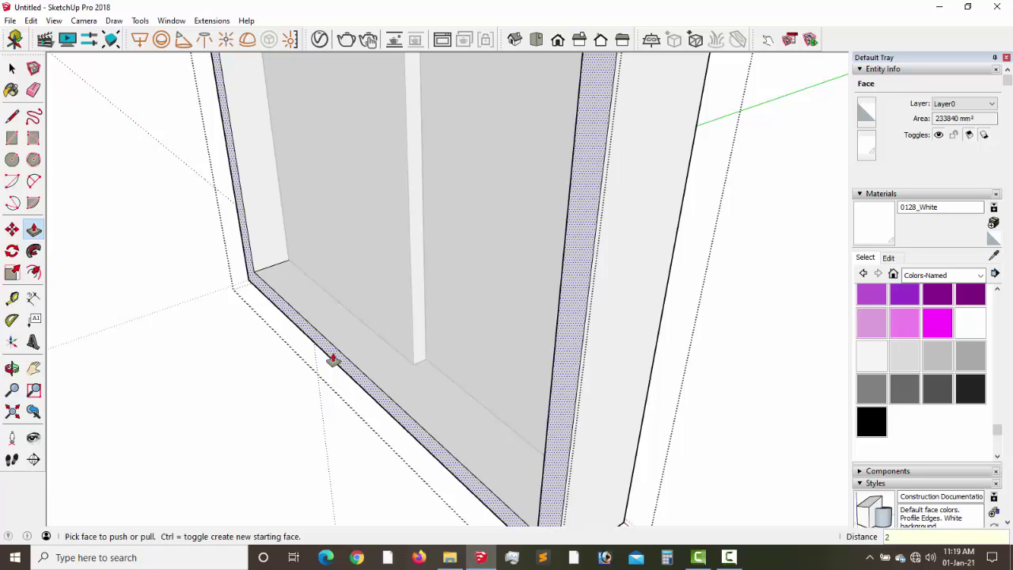
type("2")
key("Return")
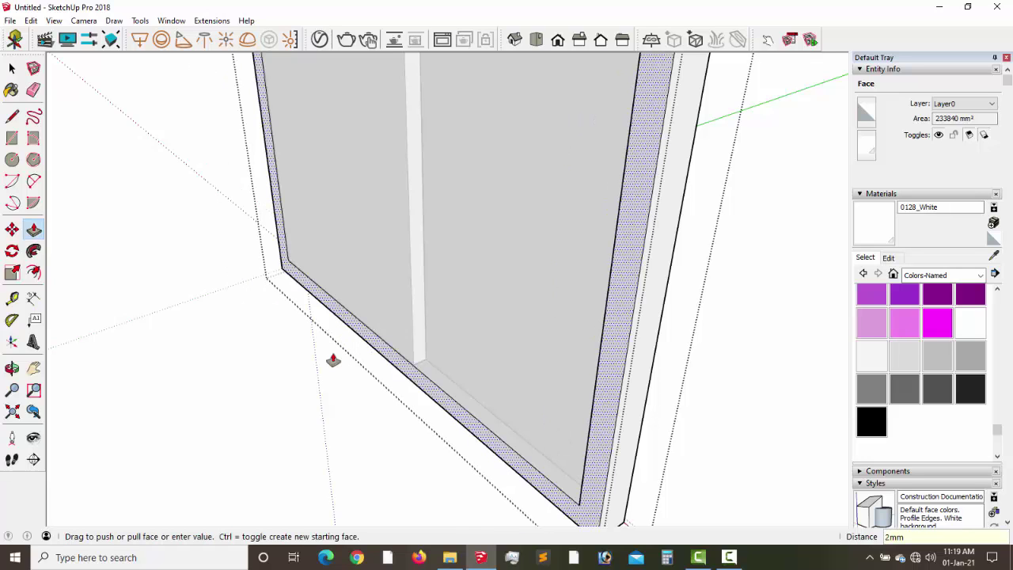
key("Escape")
left_click(12, 69)
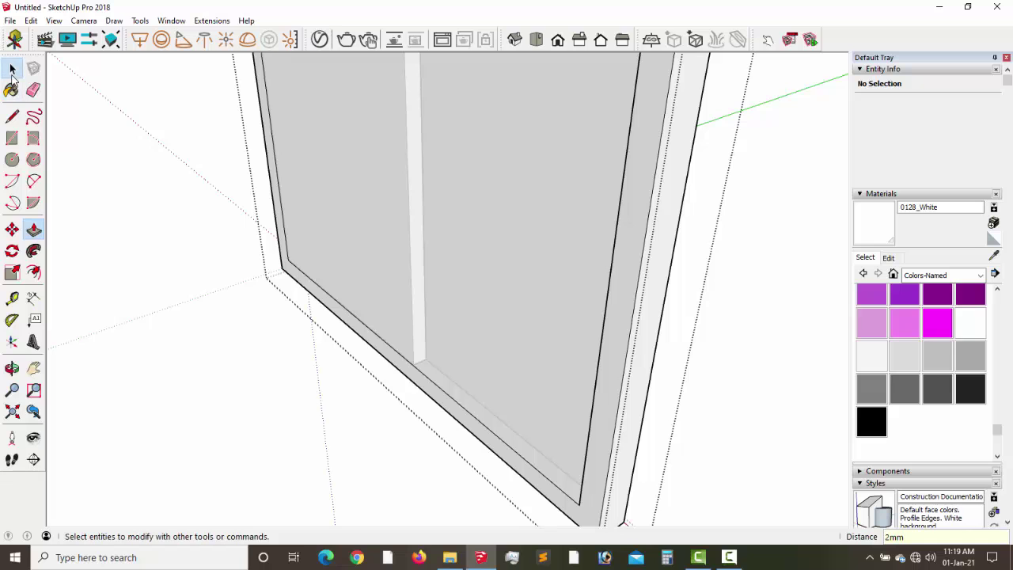
left_click(265, 315)
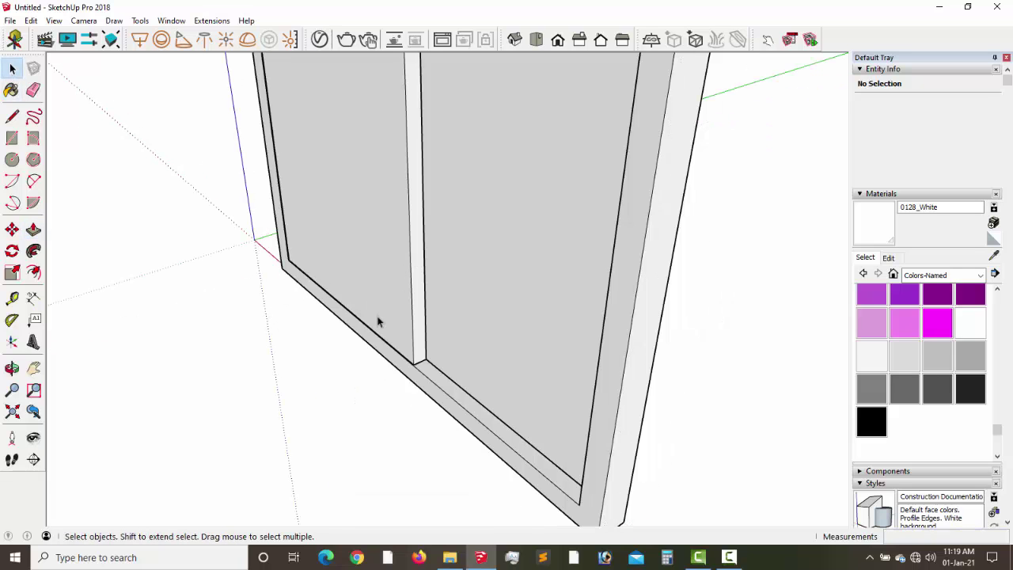
scroll(378, 320, "up", 5)
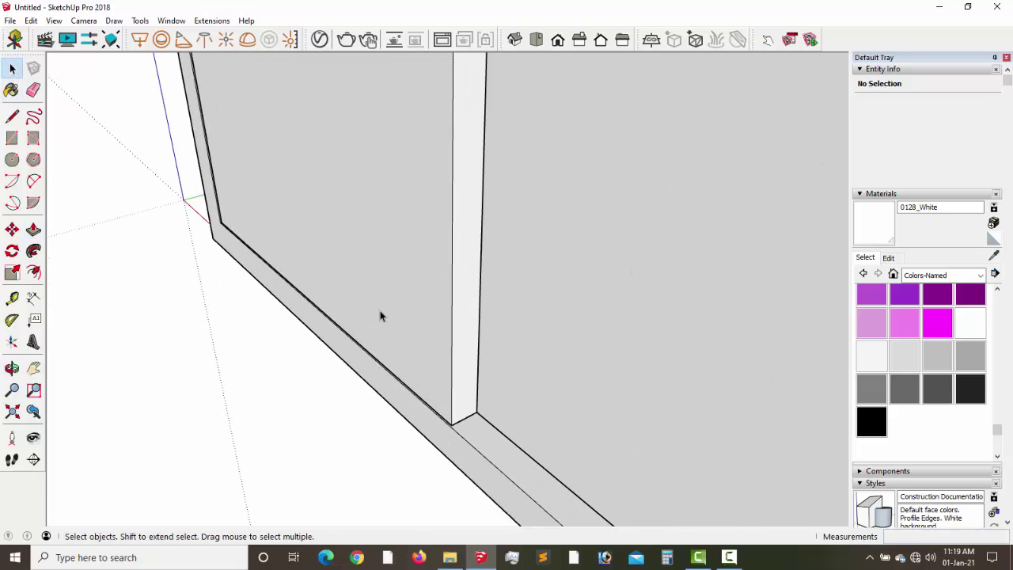
scroll(380, 315, "up", 2)
middle_click_drag(480, 414, 371, 418)
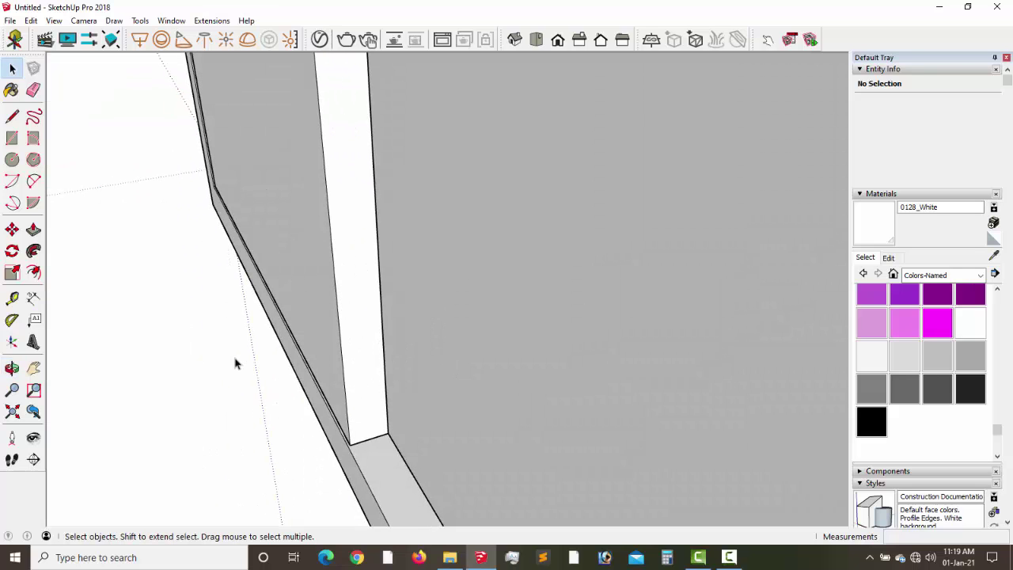
left_click(349, 348)
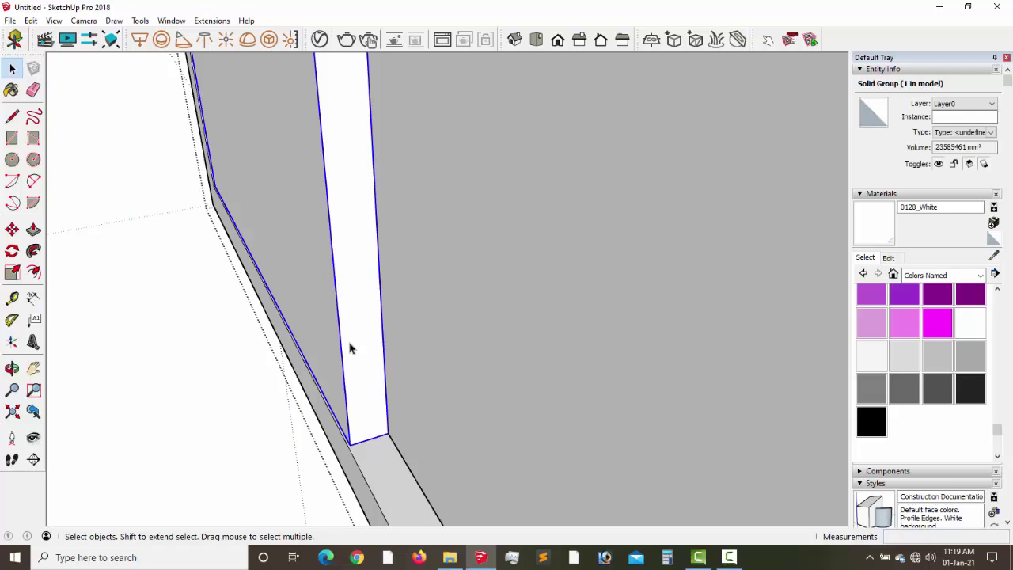
left_click(461, 354, "shift")
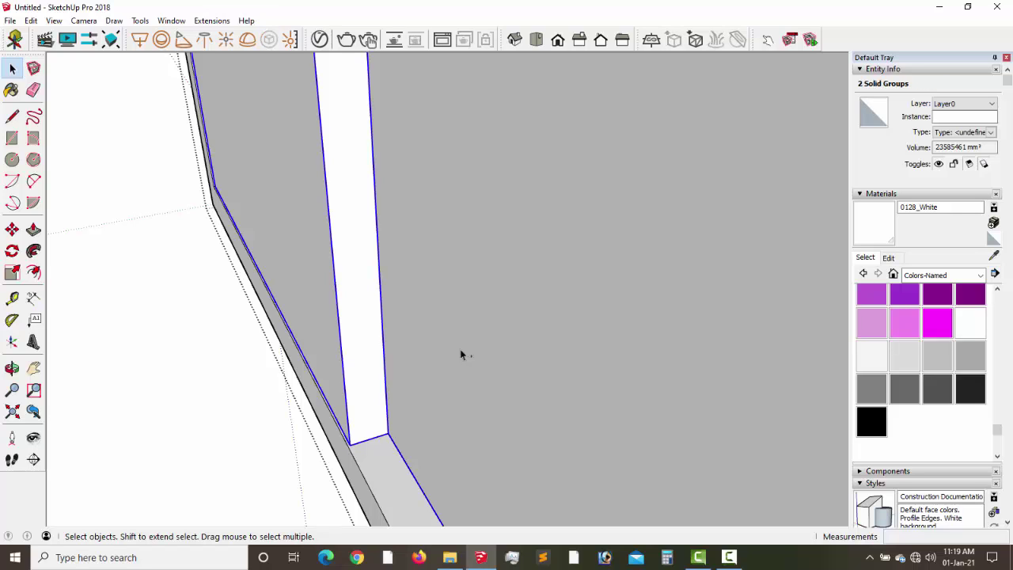
right_click(461, 355)
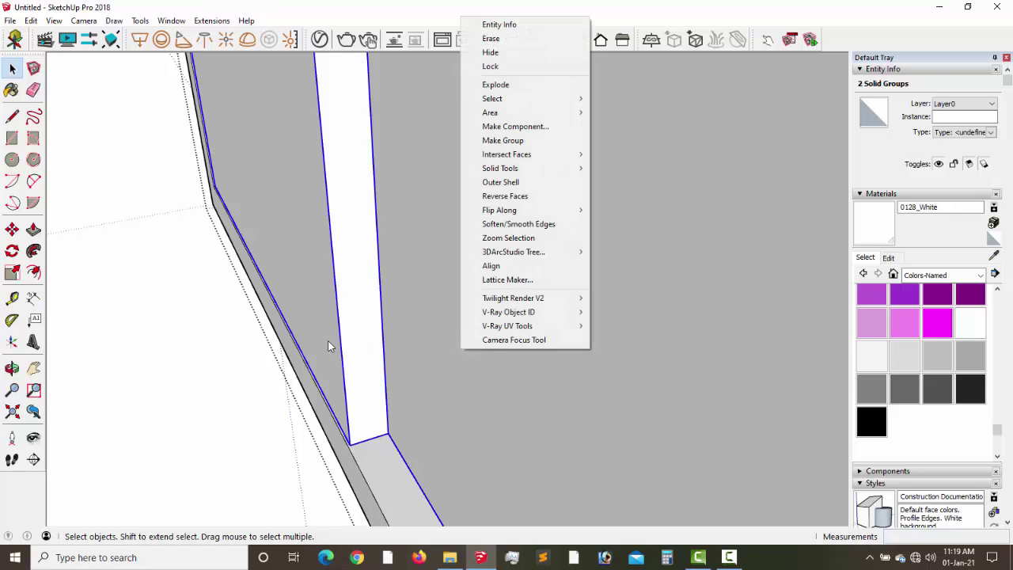
left_click(229, 330)
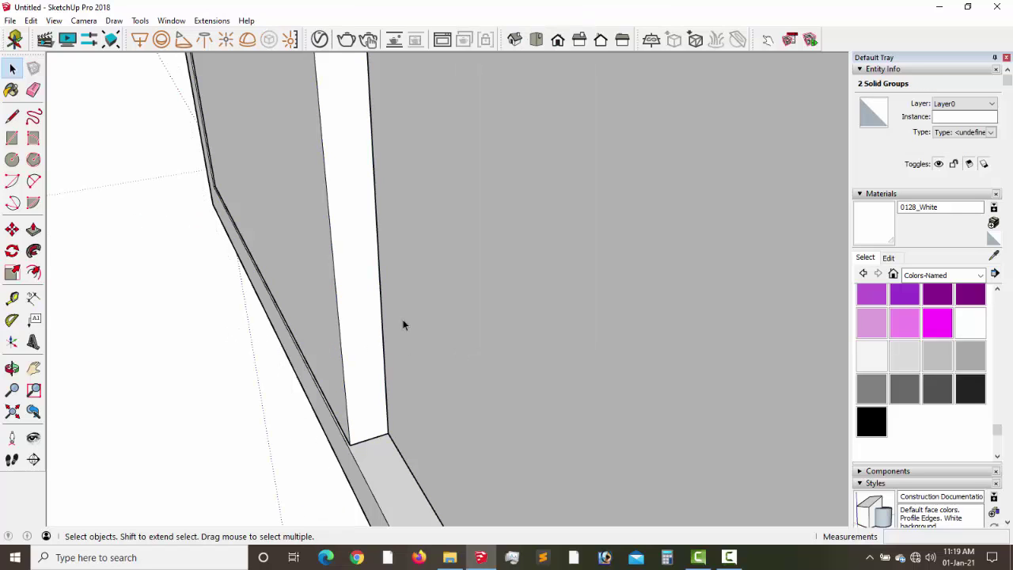
left_click(356, 325)
key("Escape")
Hide both sliding panels together so only the outer frame is left in view.
left_click(356, 325)
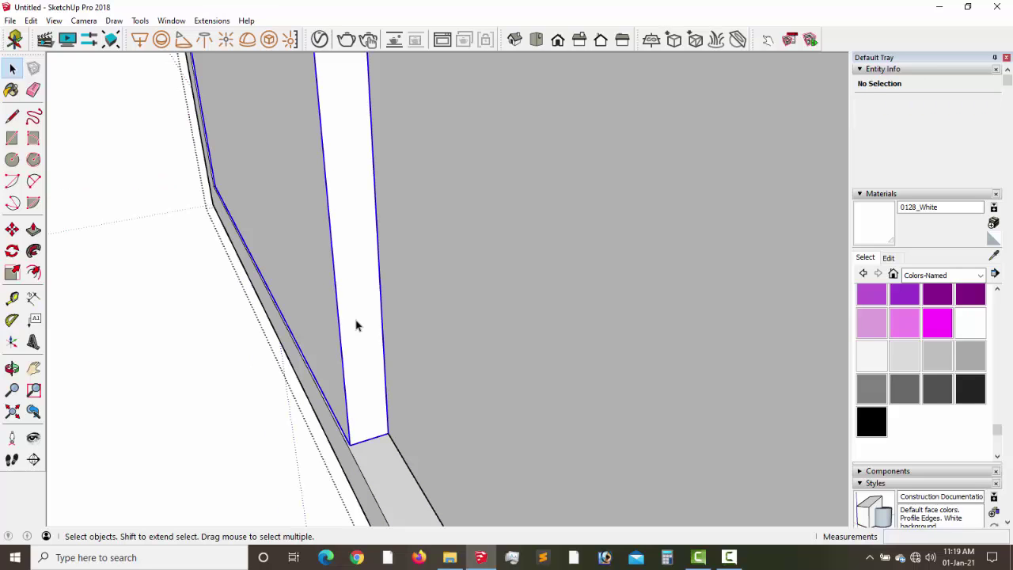
left_click(466, 320, "shift")
right_click(467, 320)
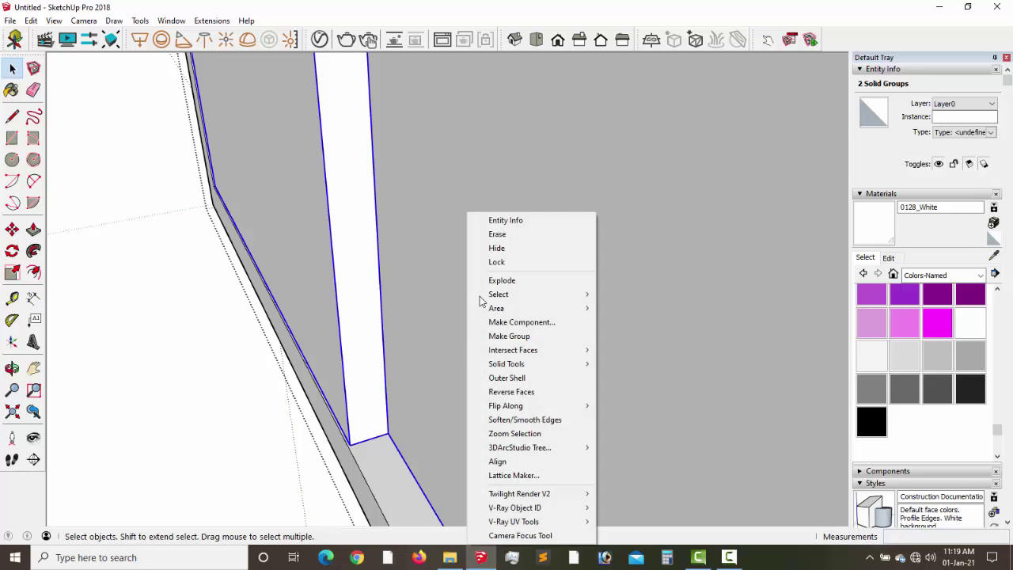
left_click(505, 247)
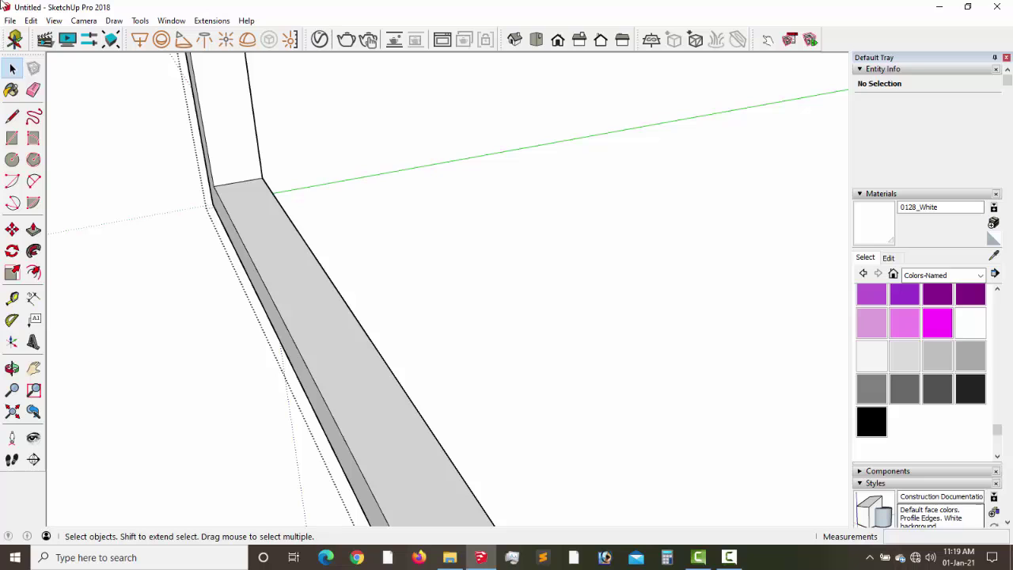
Place a guide line on the inner face of the bottom frame member, 2 mm in from its front edge.
left_click(35, 369)
left_click_drag(217, 315, 385, 238)
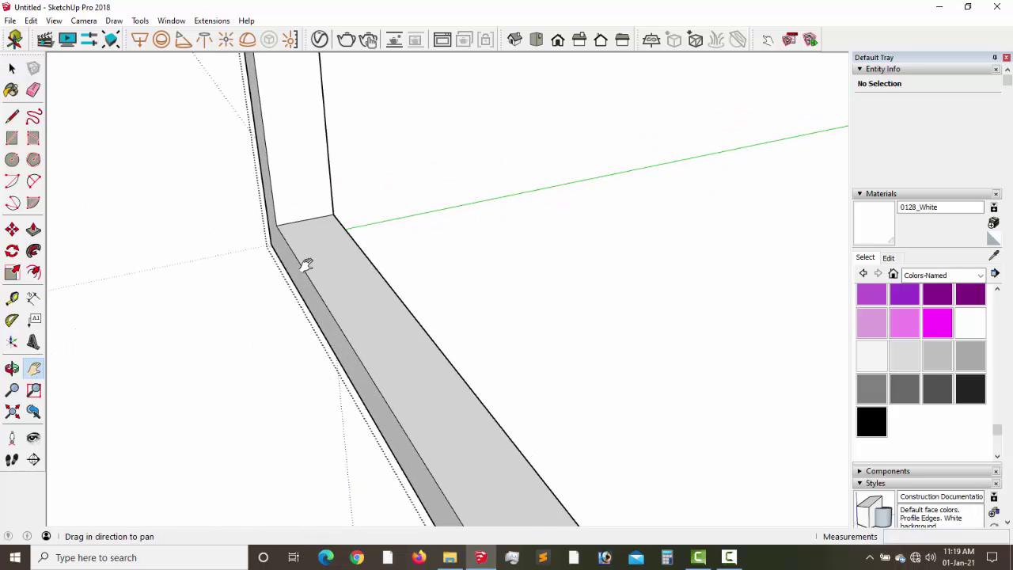
left_click_drag(306, 265, 278, 328)
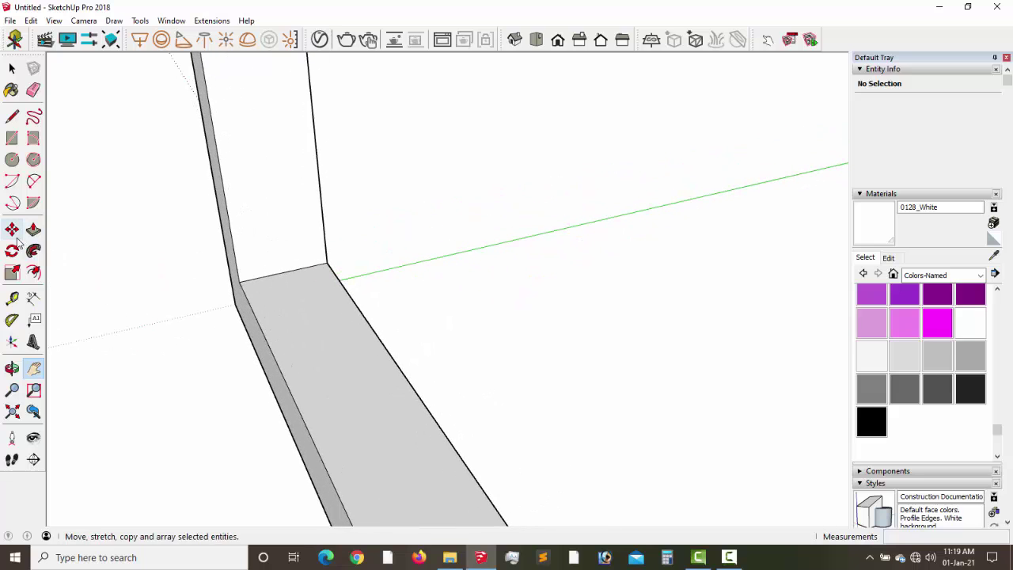
left_click(13, 298)
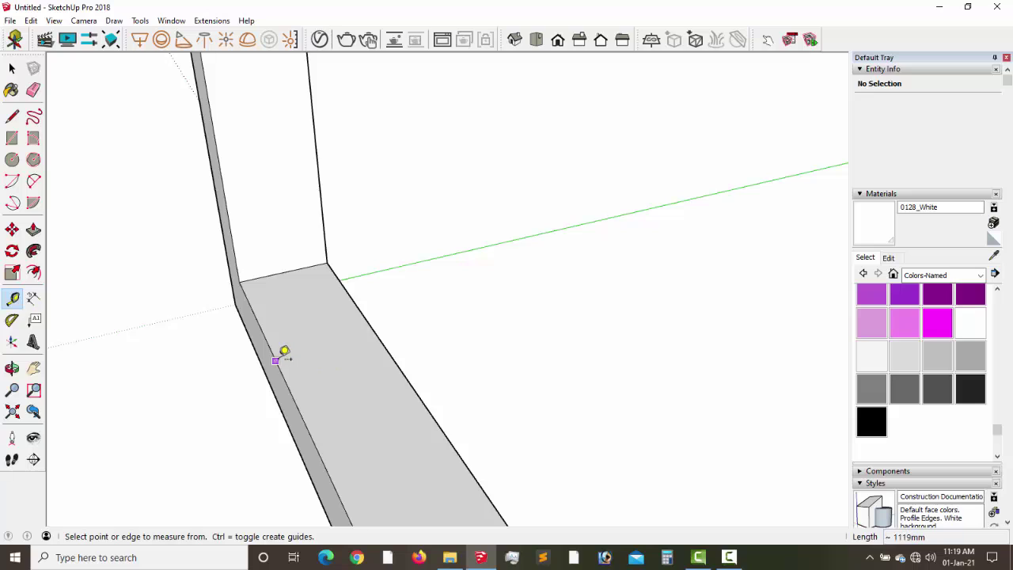
left_click(277, 359)
left_click(292, 349)
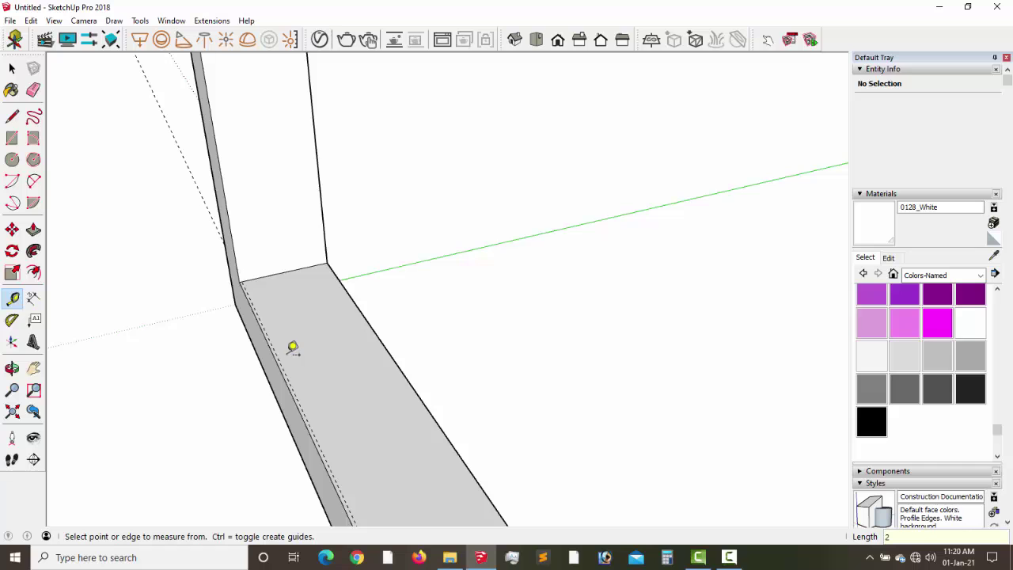
Add a parallel guide line on the bottom frame member, 17.5 mm inward from the 2 mm guide.
scroll(292, 349, "up", 3)
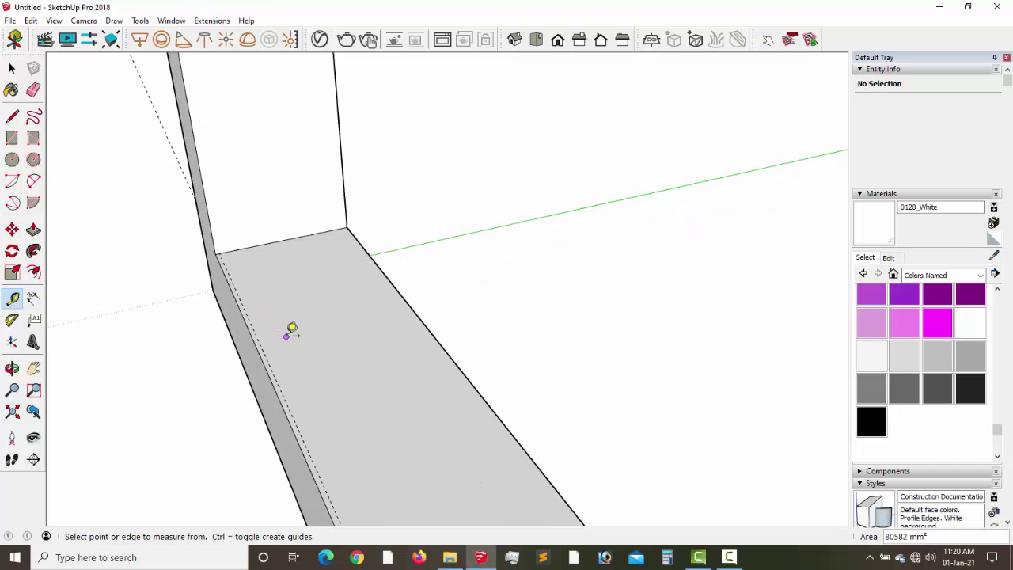
scroll(292, 329, "up", 4)
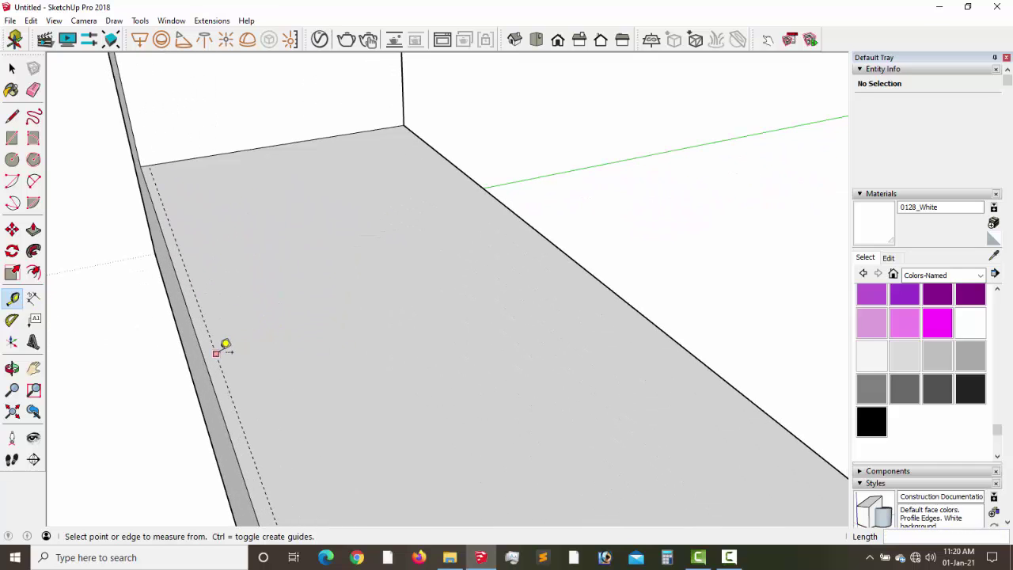
left_click(216, 353)
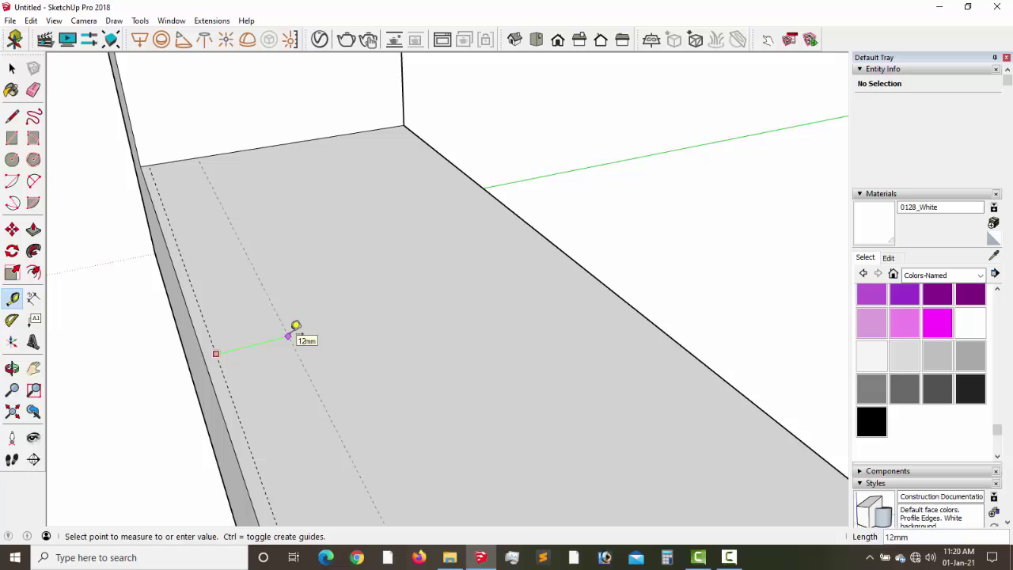
left_click(288, 335)
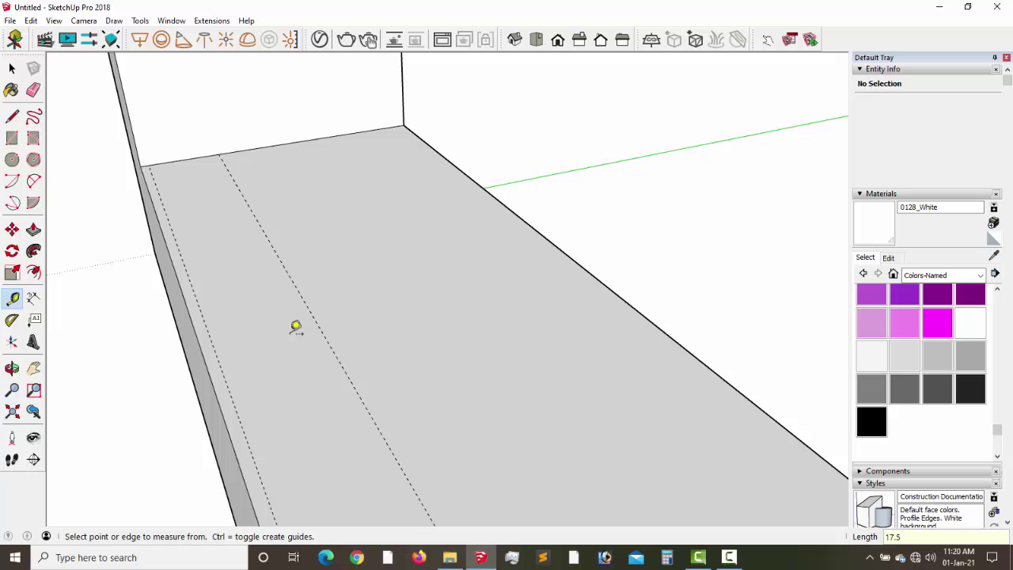
Add two parallel guides on the bottom frame member, 2 mm to either side of the 17.5 mm guide.
left_click(304, 300)
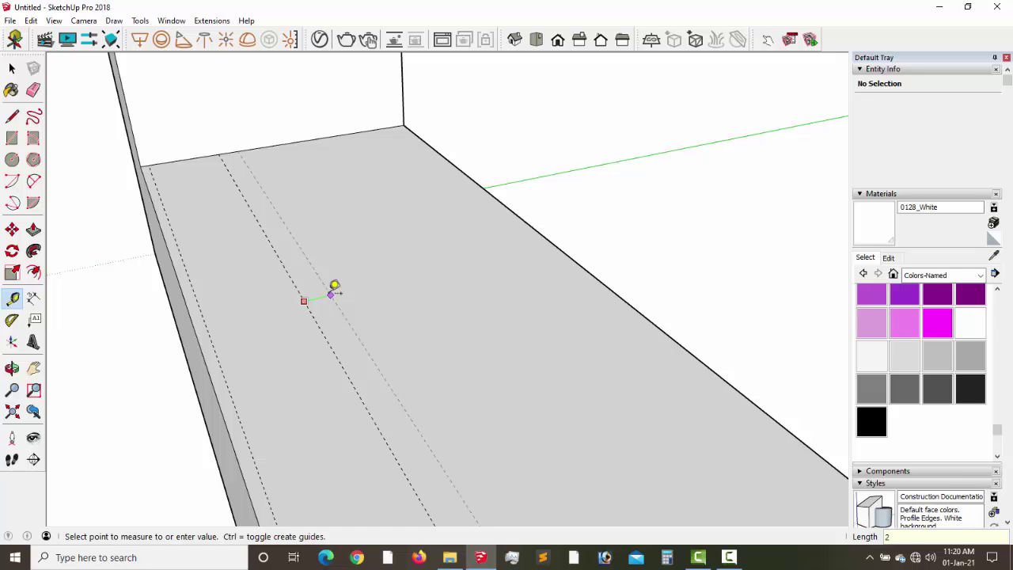
type("2")
key("Return")
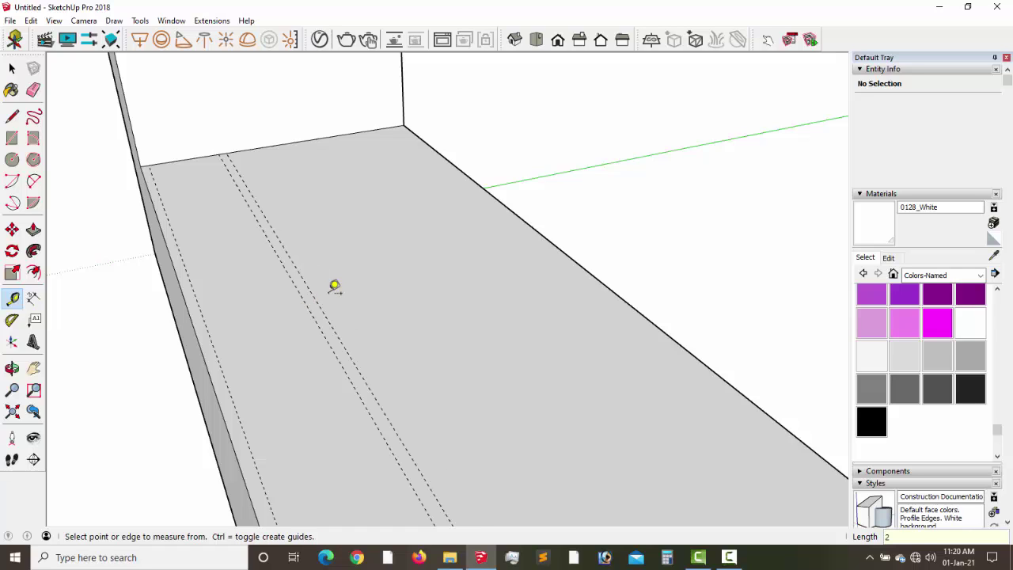
left_click(299, 290)
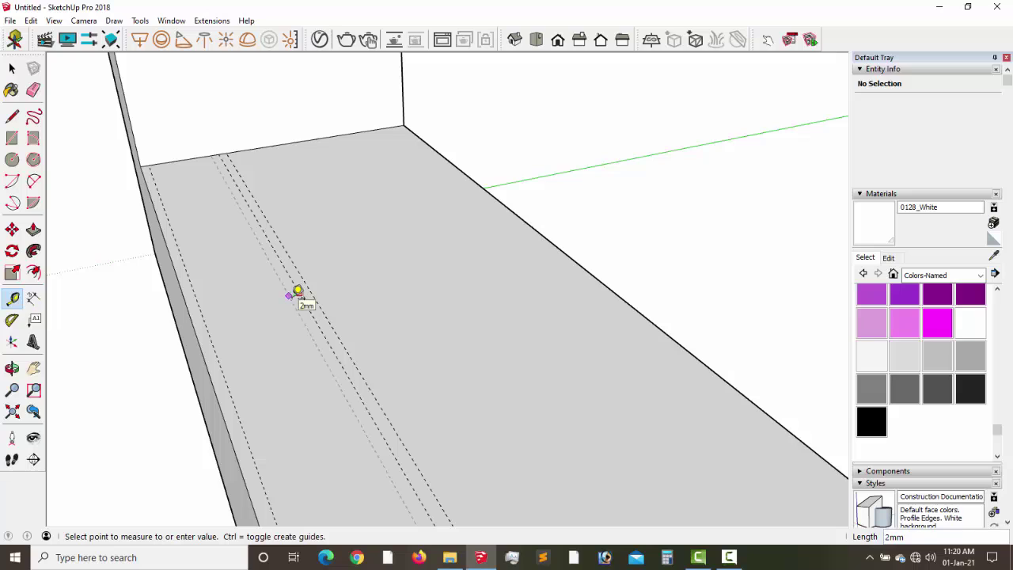
left_click(297, 291)
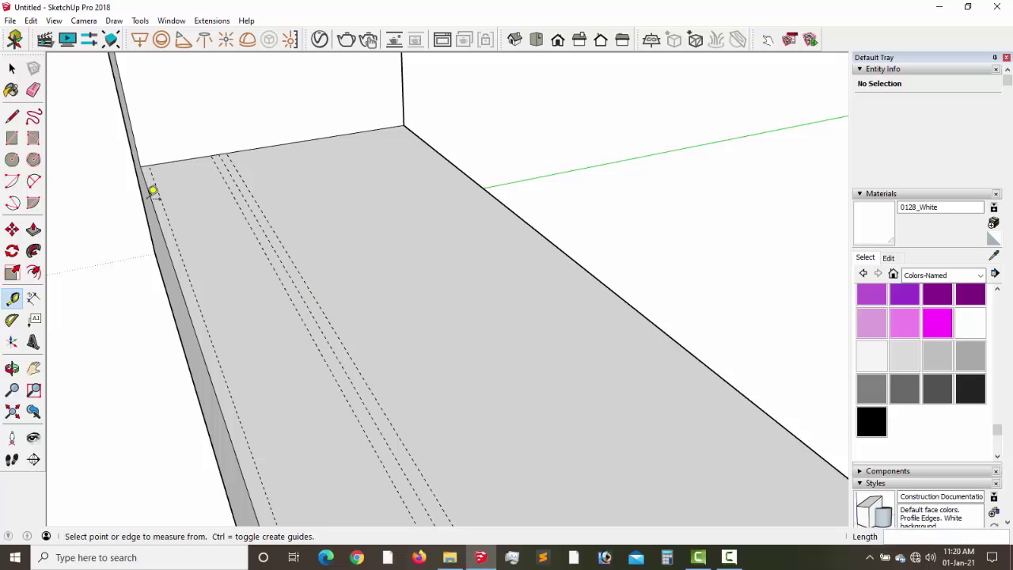
Measure the distance between the two outer lines of the three closely spaced guides.
left_click(270, 222)
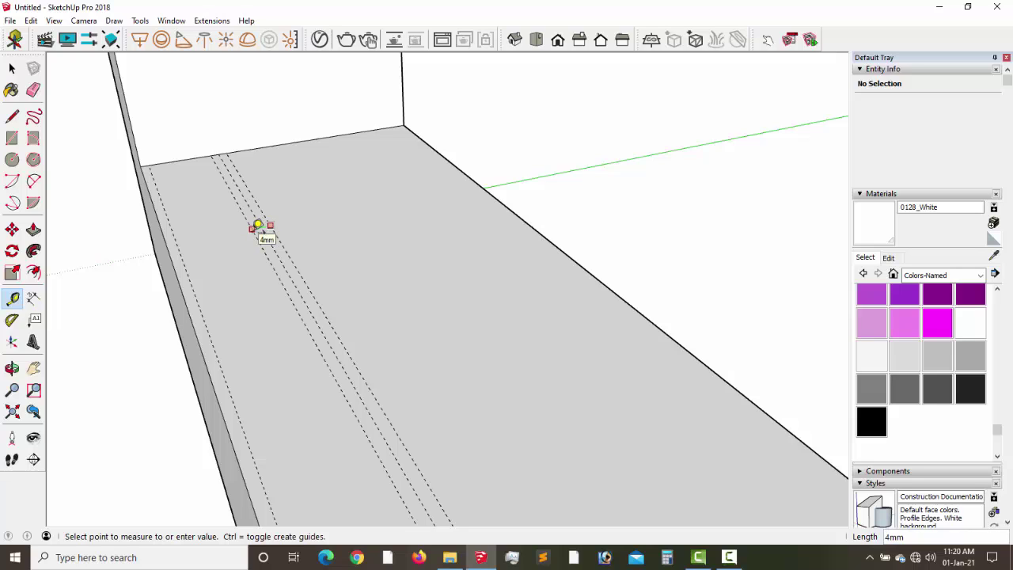
key("Escape")
left_click(12, 69)
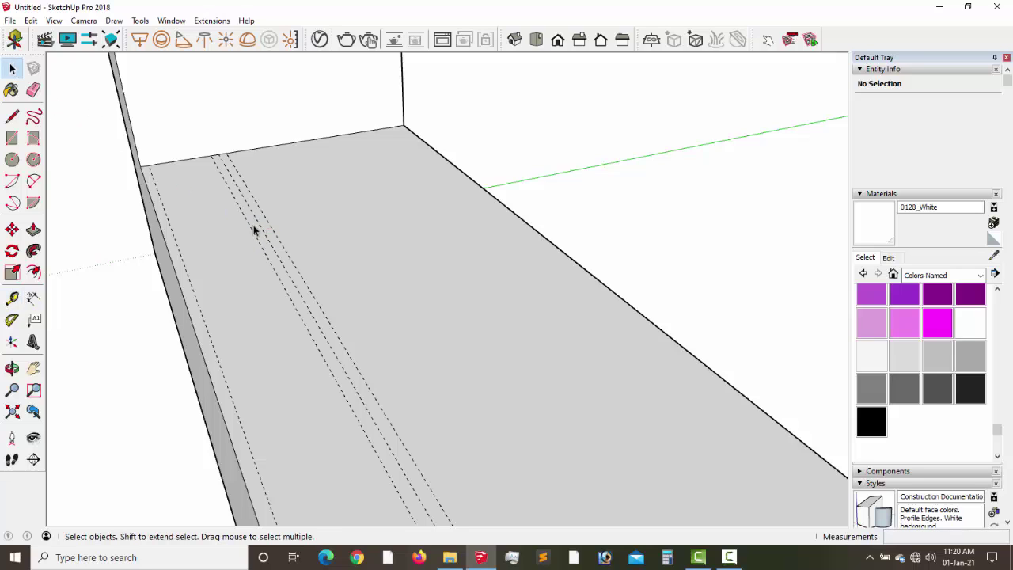
key("ctrl+z")
Inside the frame's group, add a bottom-member guide 35 mm inward from the 2 mm guide and a side-member guide 2 mm from its front edge.
middle_click_drag(252, 232, 136, 228)
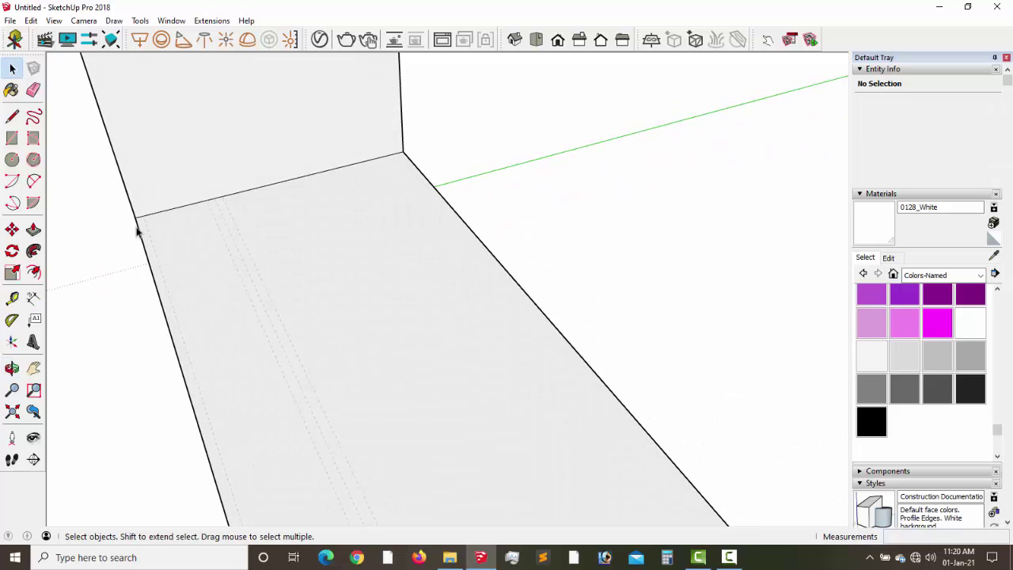
left_click(12, 138)
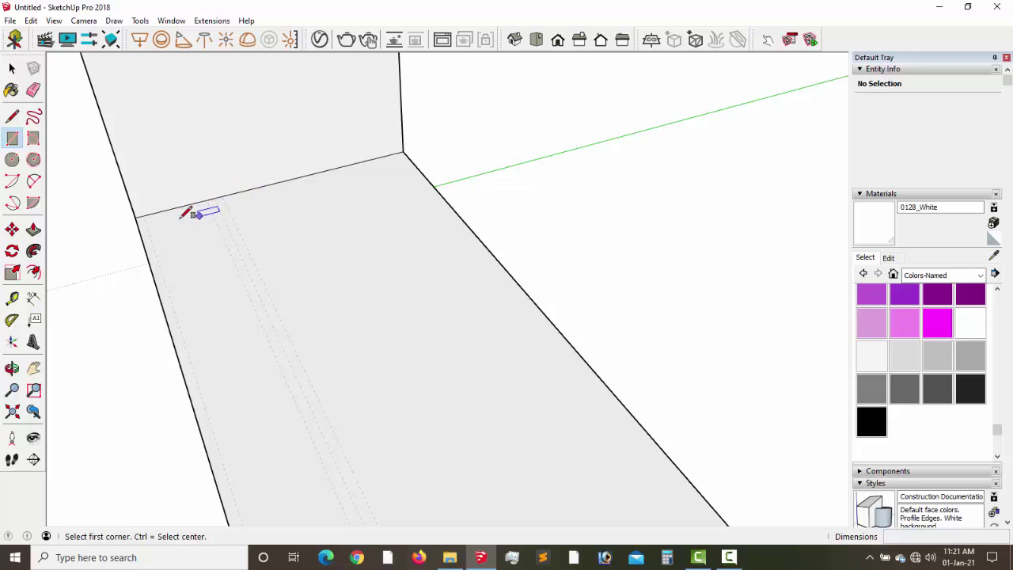
left_click(12, 299)
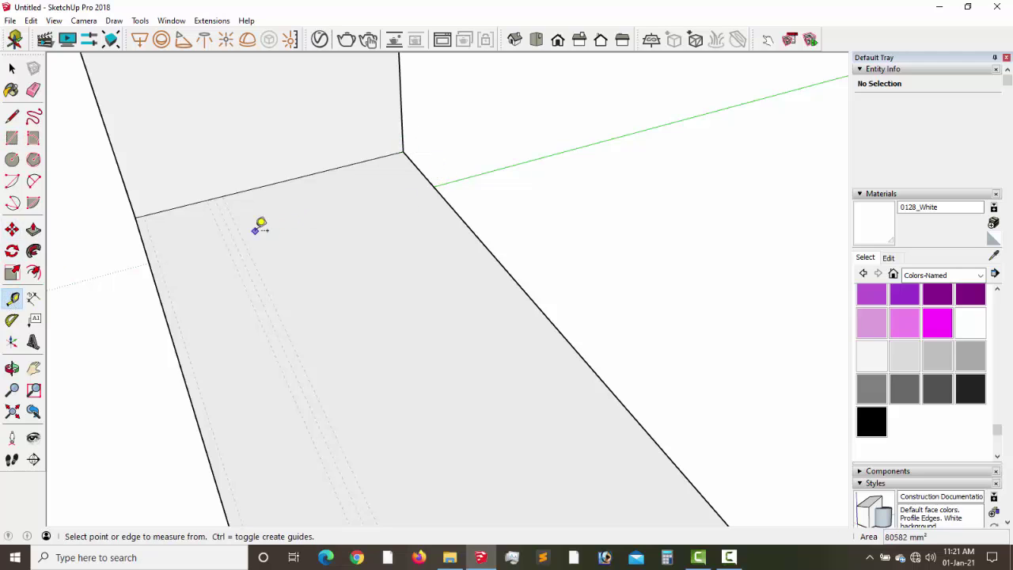
left_click(162, 273)
left_click(290, 250)
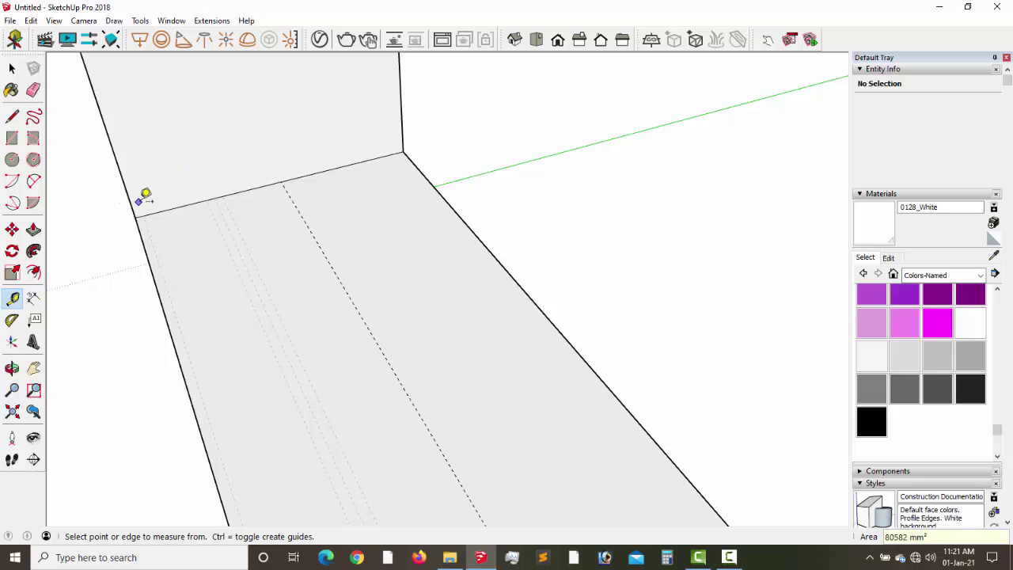
left_click(119, 164)
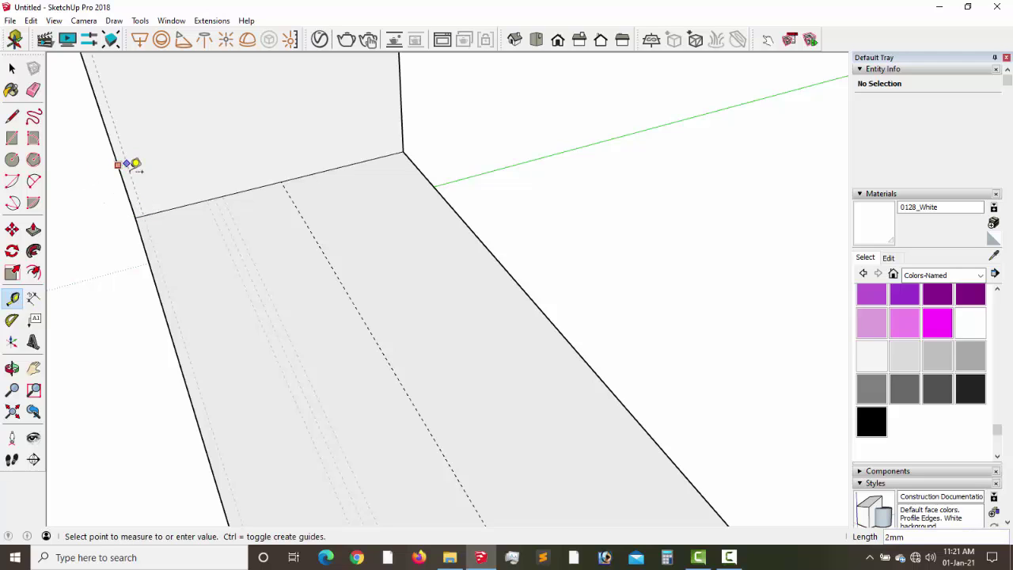
left_click(151, 208)
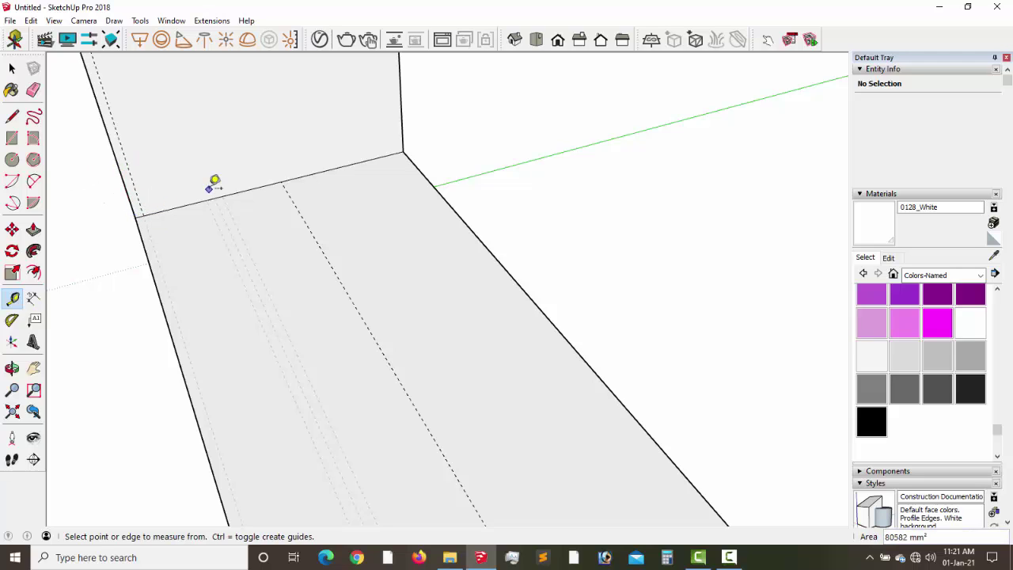
Draw a 35 mm by about 1119 mm rectangle on the side member's inner face, from the 35 mm guide's end up to the 2 mm guide's top.
left_click(12, 138)
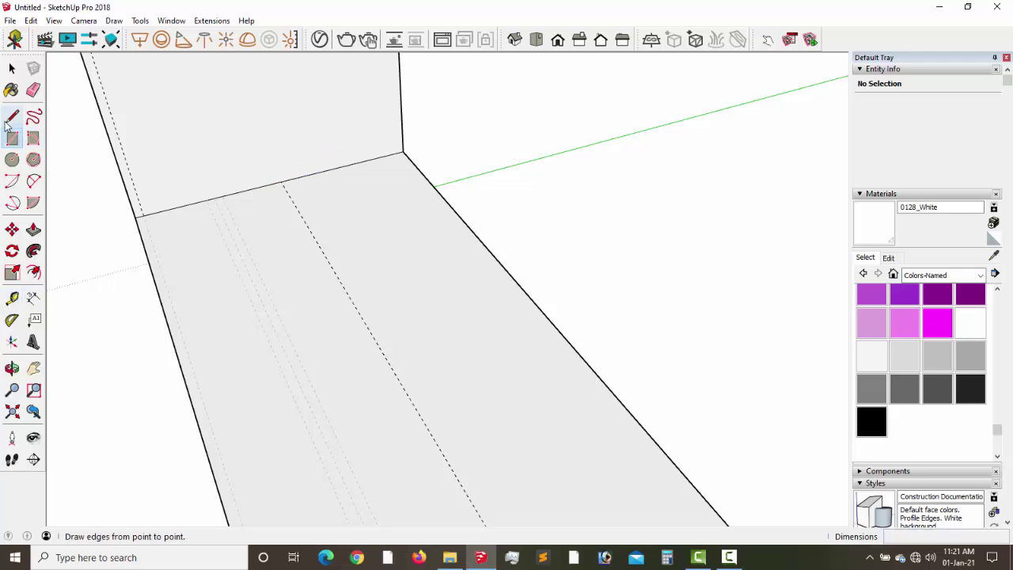
left_click(281, 182)
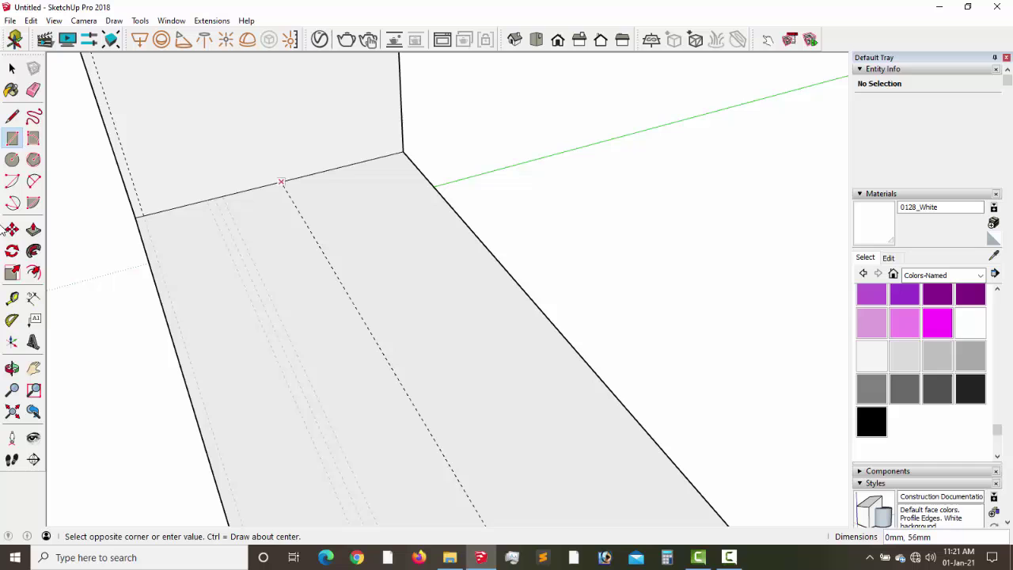
left_click(33, 368)
left_click_drag(187, 136, 328, 385)
middle_click_drag(328, 385, 261, 238)
left_click_drag(260, 238, 244, 373)
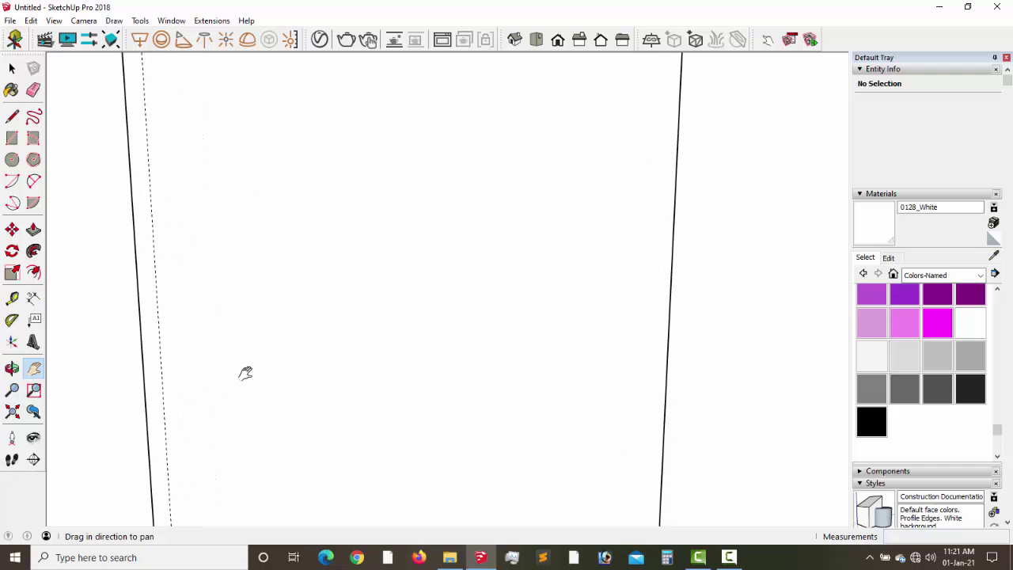
middle_click_drag(245, 373, 249, 515)
left_click_drag(249, 515, 252, 279)
left_click(12, 138)
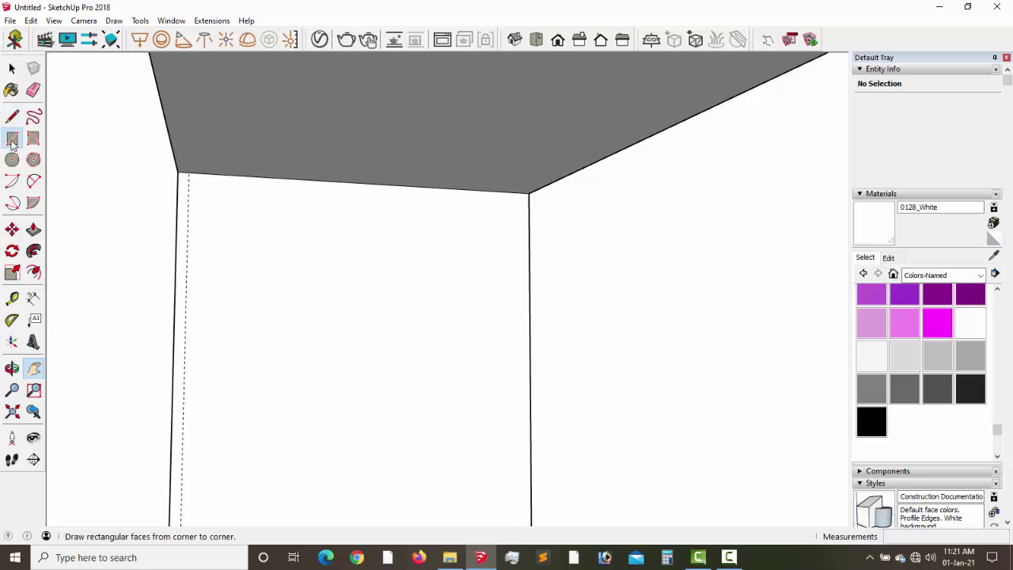
left_click(368, 519)
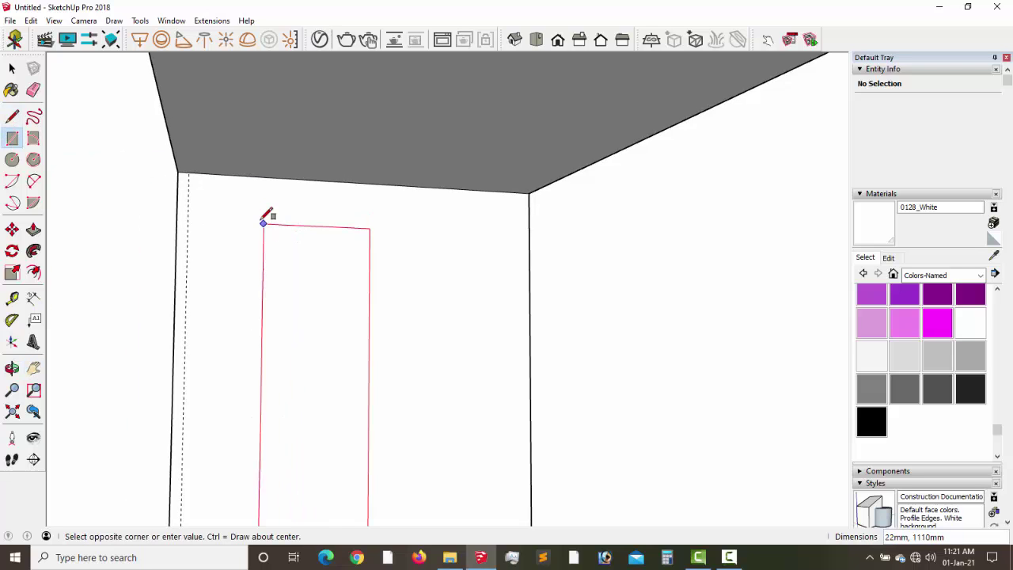
left_click(194, 178)
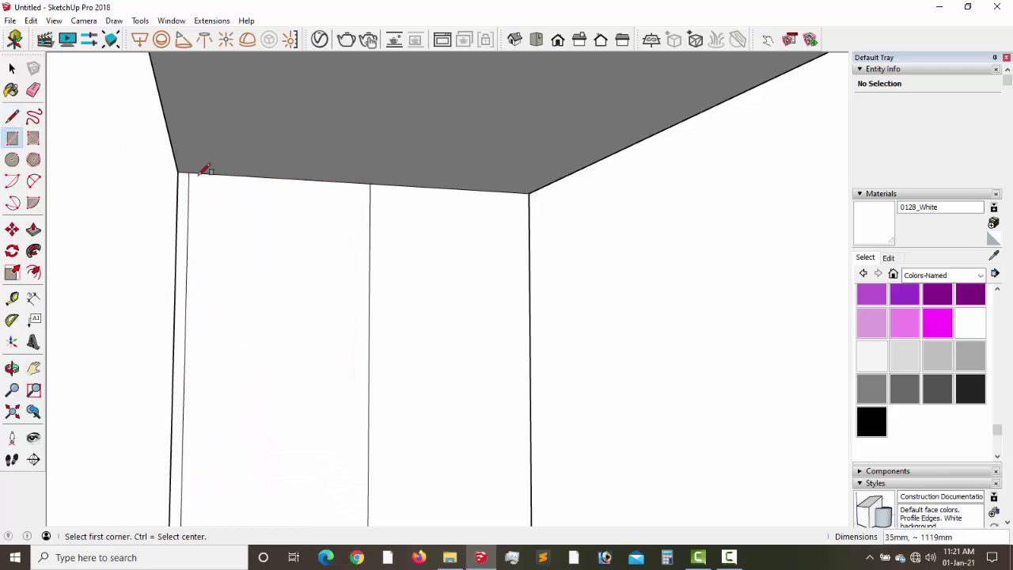
Push the 35 mm wide strip on the side member 25 mm inward to form a recess.
left_click(33, 229)
middle_click_drag(290, 366, 367, 413)
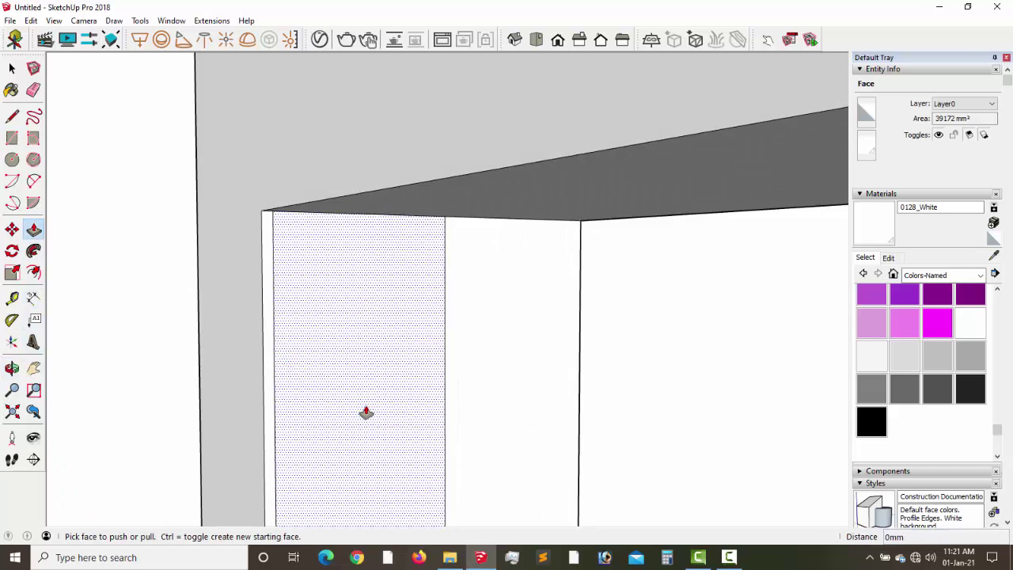
left_click(366, 414)
left_click(350, 403)
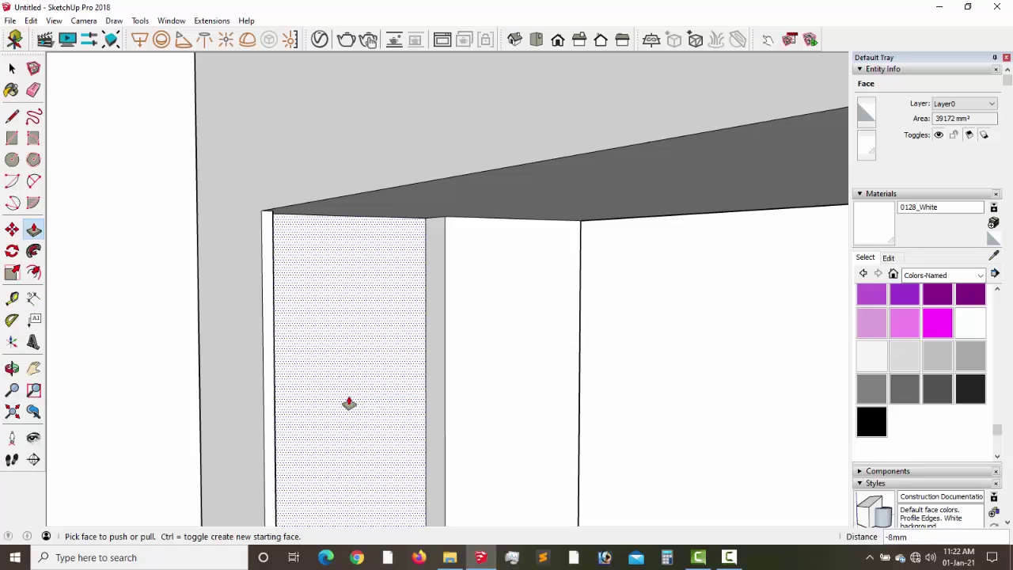
type("25")
key("Return")
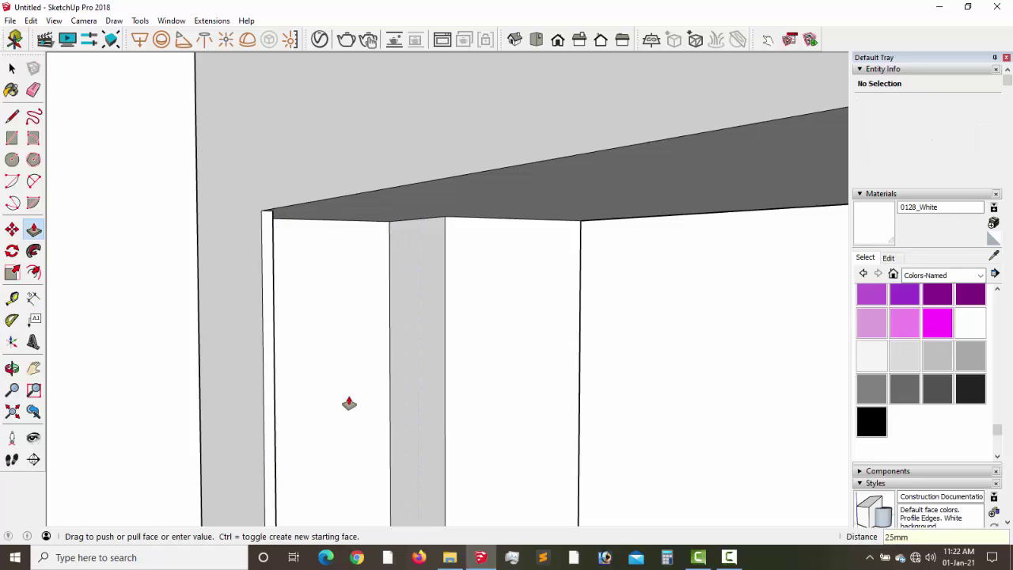
Place a guide on the bottom frame member, 2 mm in from the edge opposite the first guides.
left_click(33, 368)
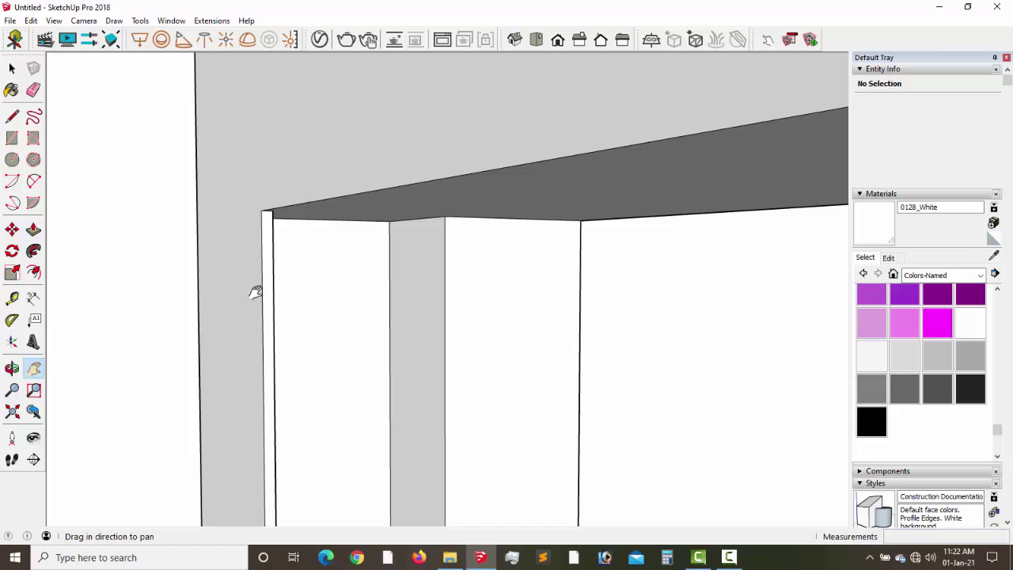
left_click_drag(253, 290, 317, 324)
middle_click_drag(361, 324, 353, 417)
left_click_drag(353, 416, 553, 319)
middle_click_drag(417, 322, 578, 351)
left_click_drag(517, 374, 520, 276)
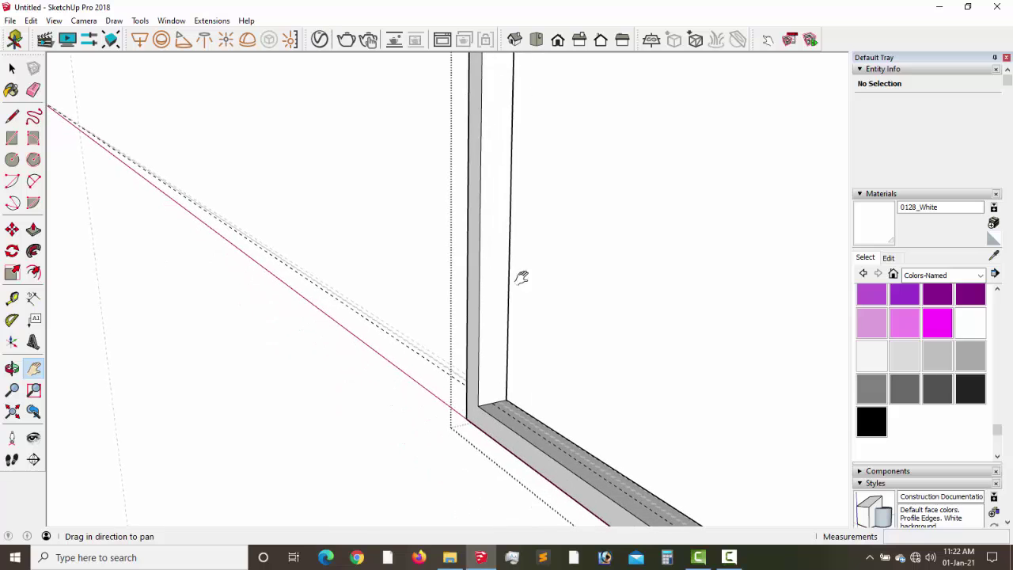
left_click_drag(484, 396, 494, 410)
scroll(494, 410, "up", 5)
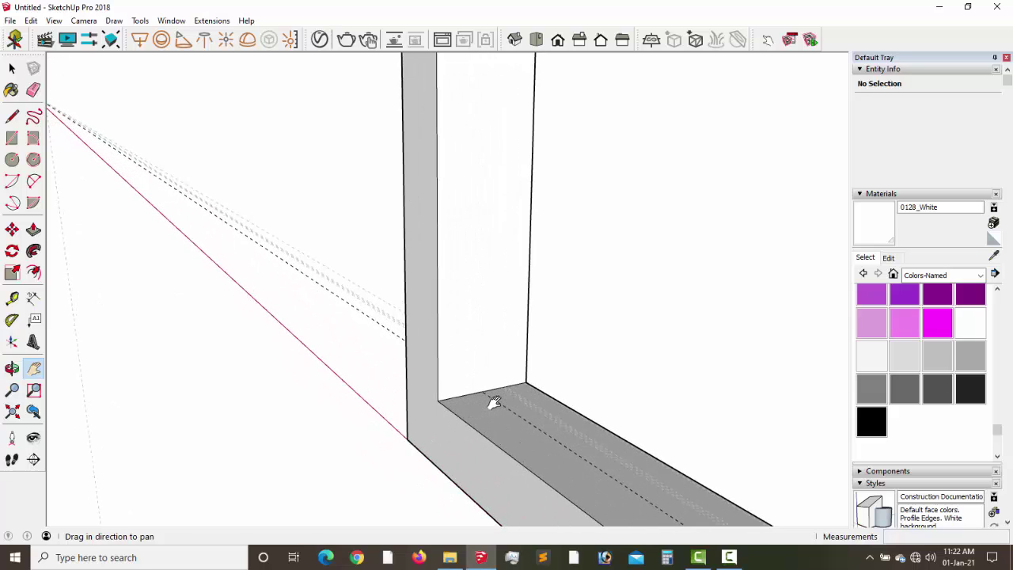
scroll(494, 399, "up", 5)
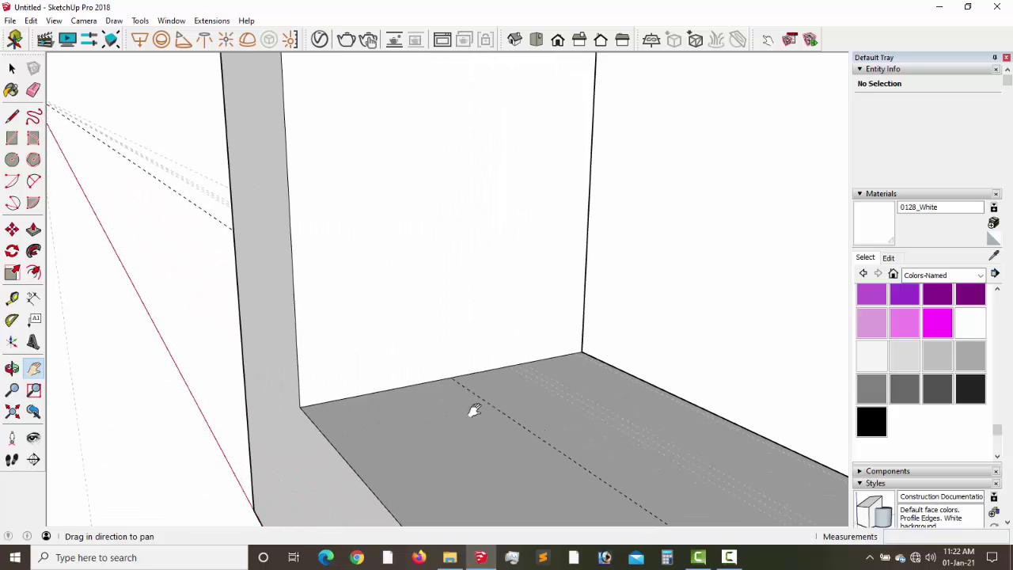
middle_click_drag(473, 409, 426, 438)
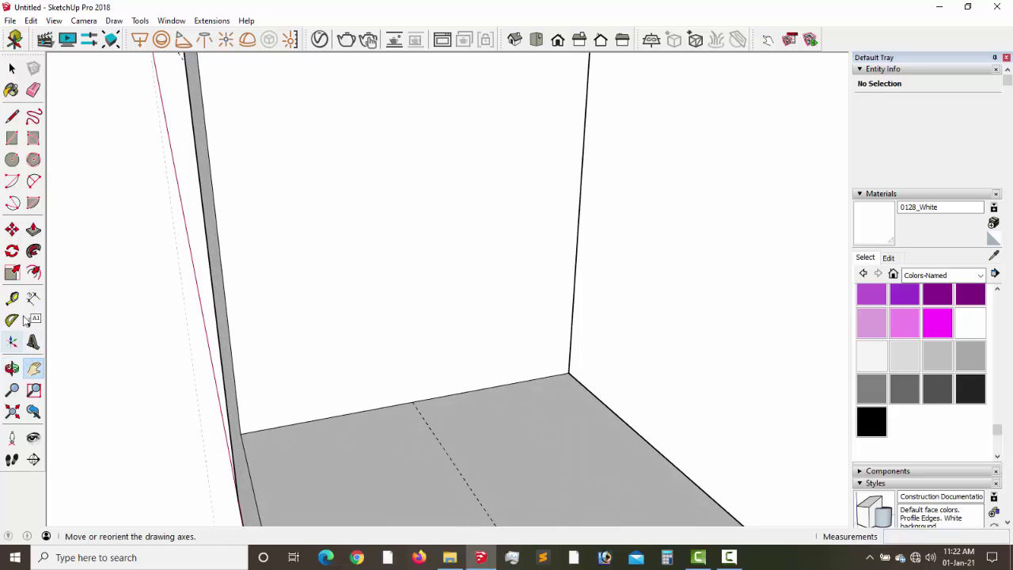
left_click(12, 297)
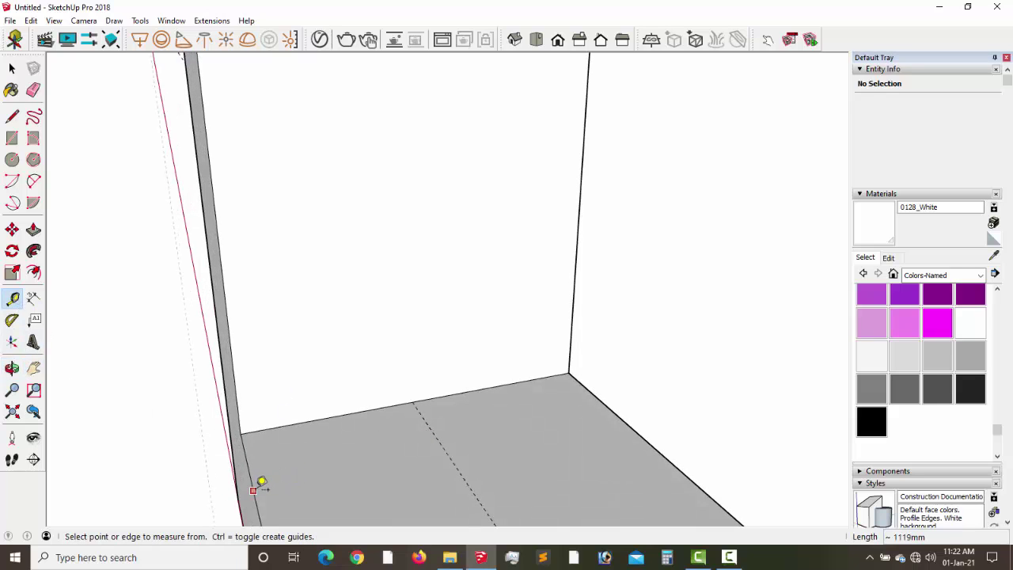
left_click(252, 491)
left_click(284, 476)
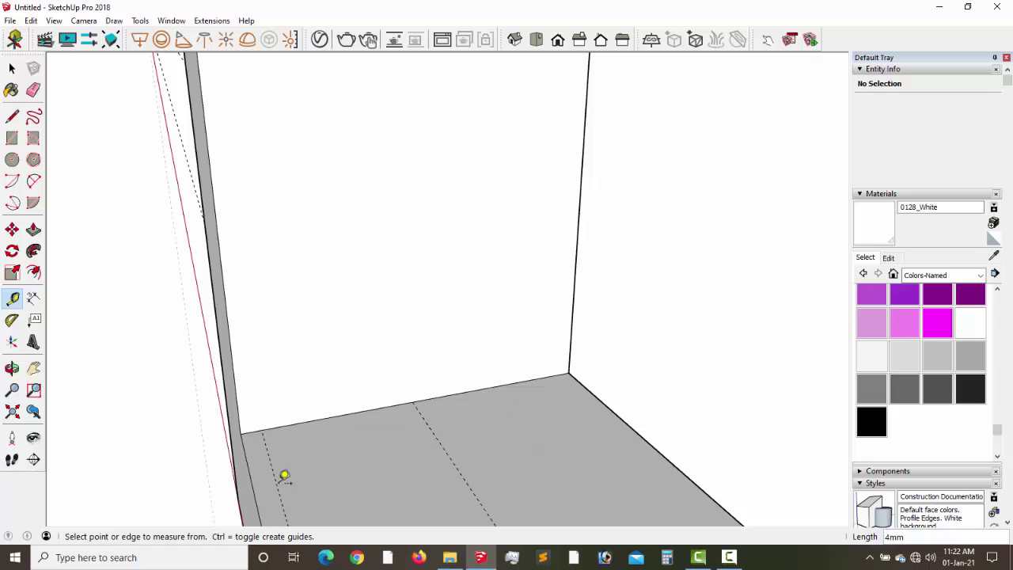
type("2")
key("Return")
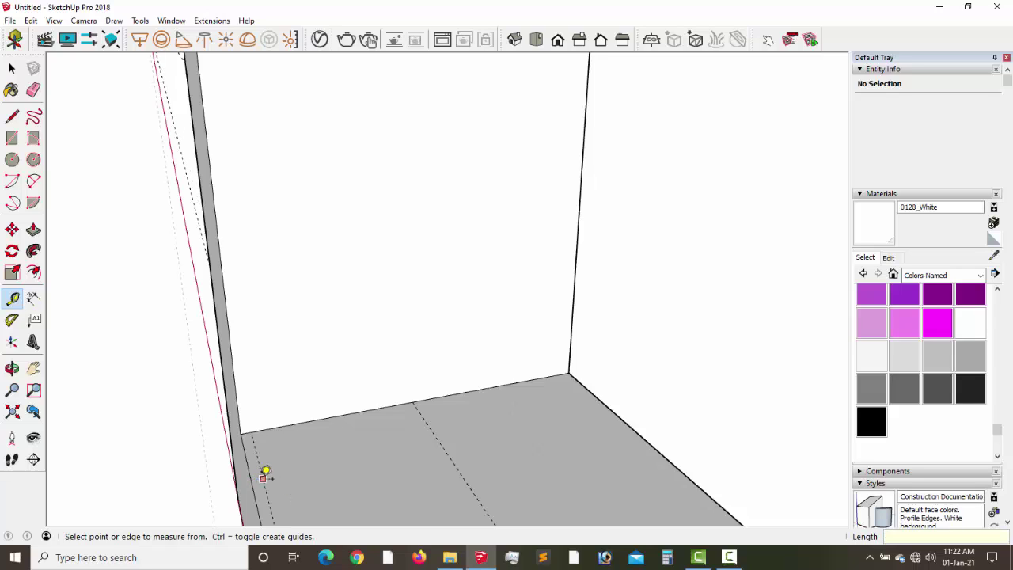
left_click(264, 477)
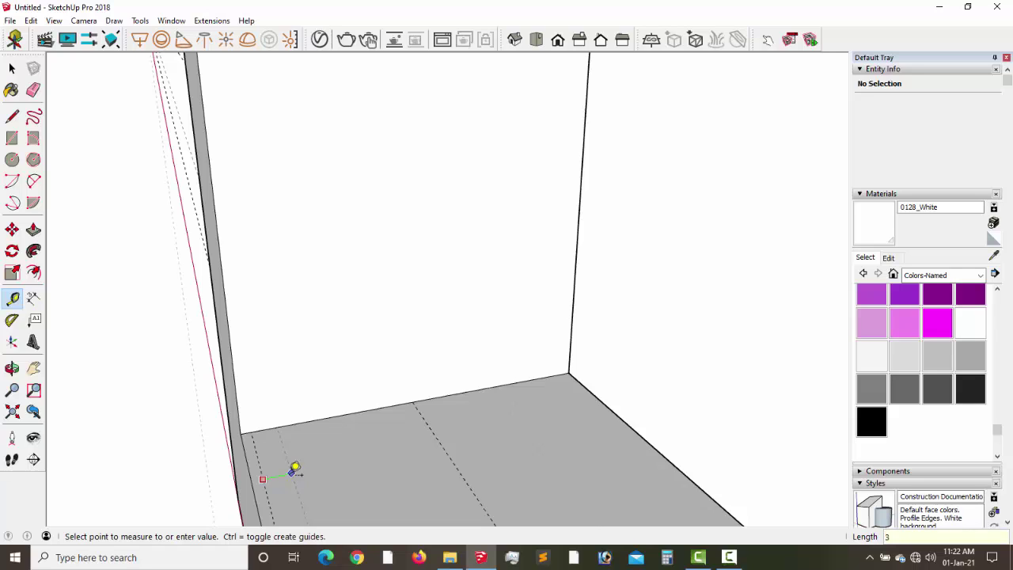
type("35")
key("Return")
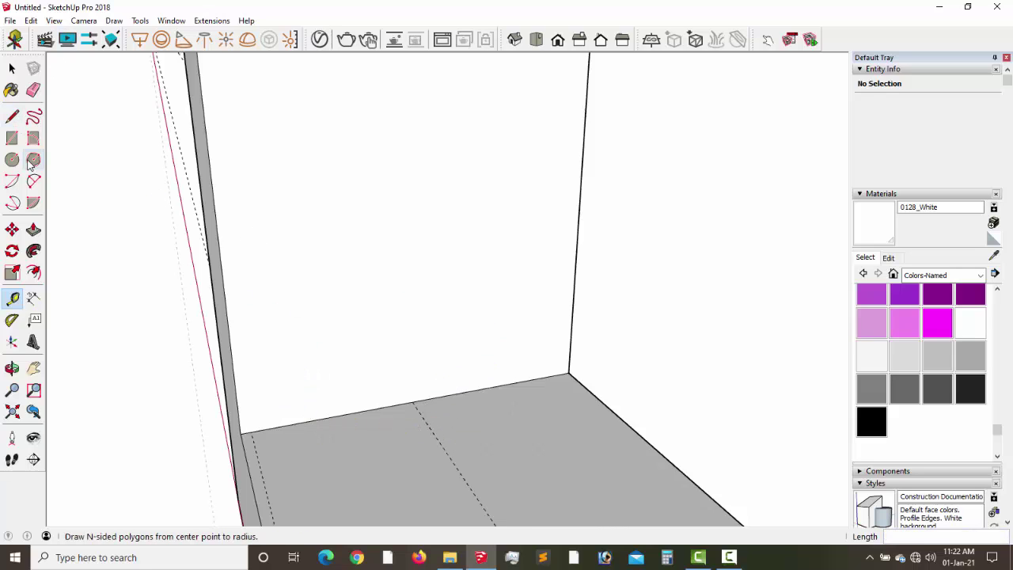
Erase the middle guide on the bottom member and add one 35 mm inward from the opposite edge's 2 mm guide.
left_click(34, 89)
left_click(436, 454)
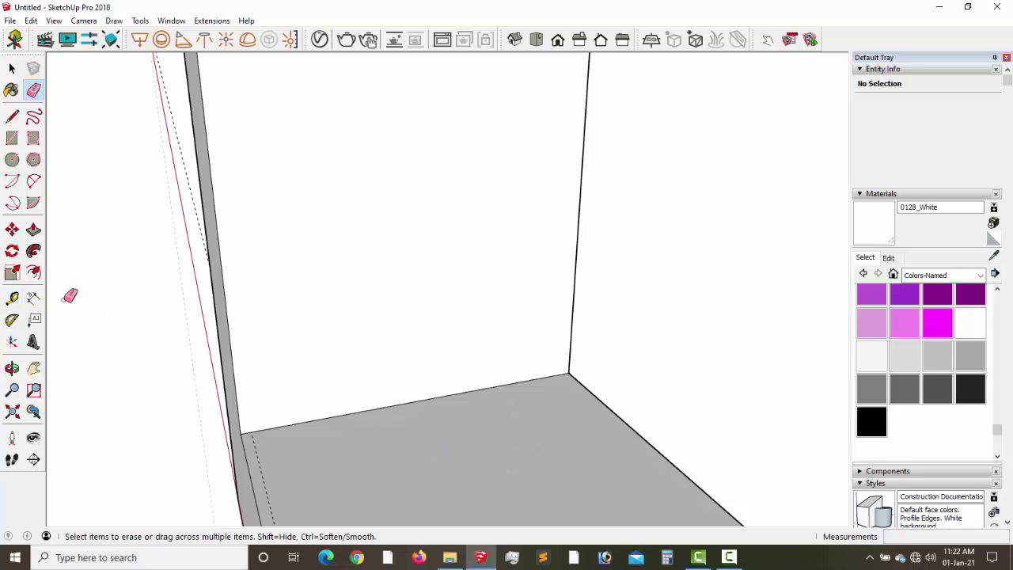
left_click(12, 298)
left_click(257, 459)
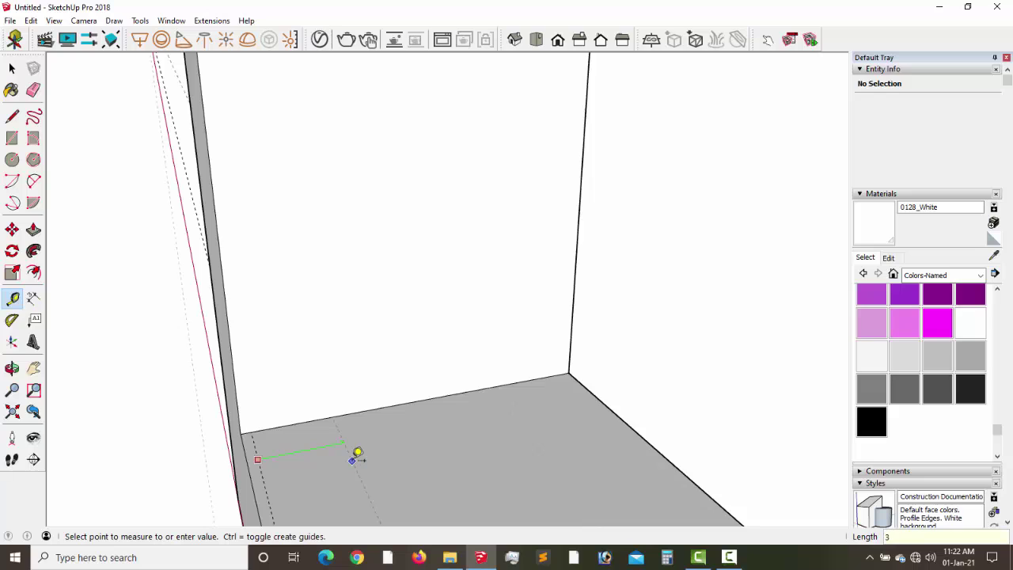
type("35")
key("Return")
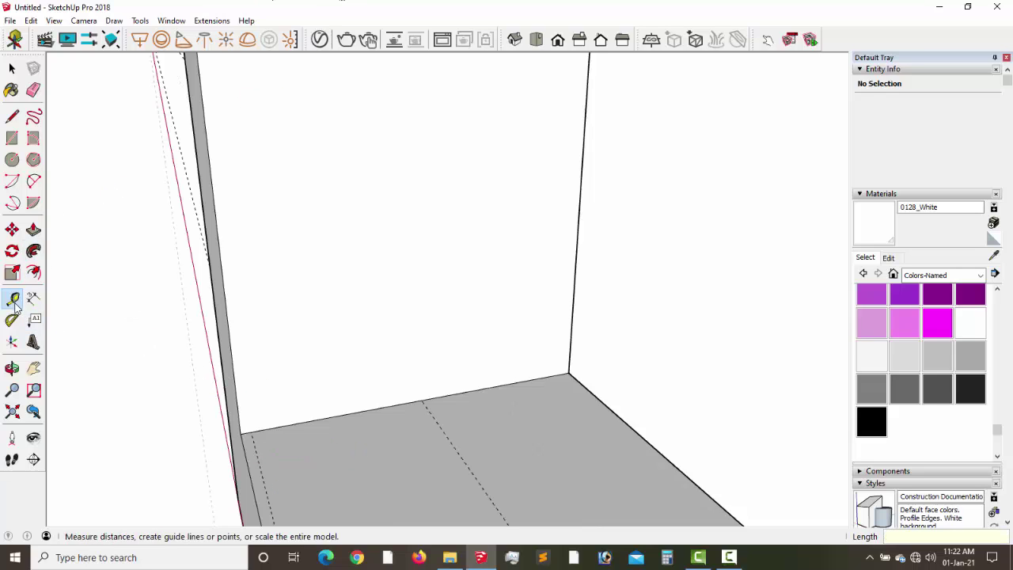
Place a vertical guide on the side member's inner face, 2 mm in from its front edge.
left_click(12, 139)
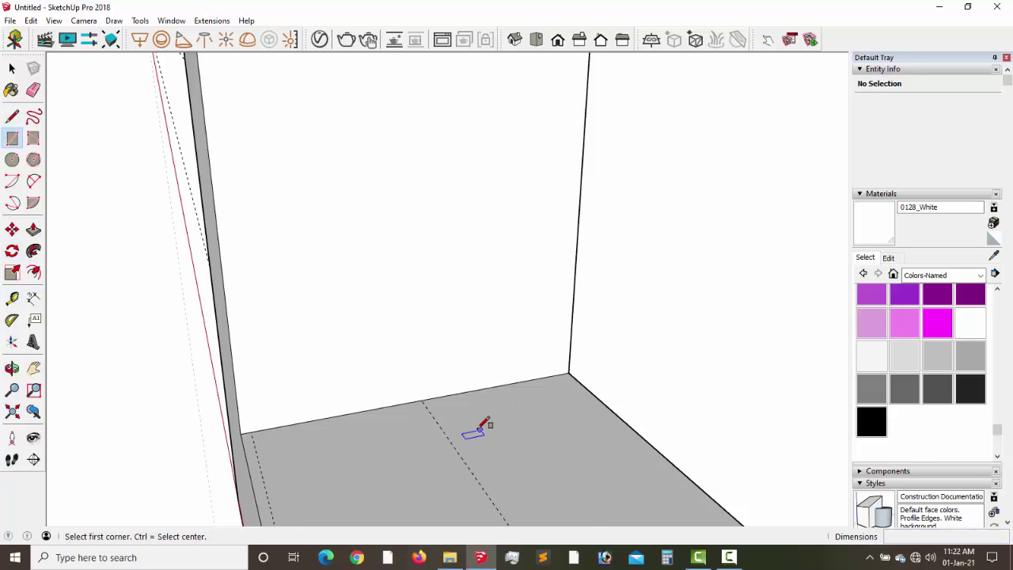
left_click(421, 401)
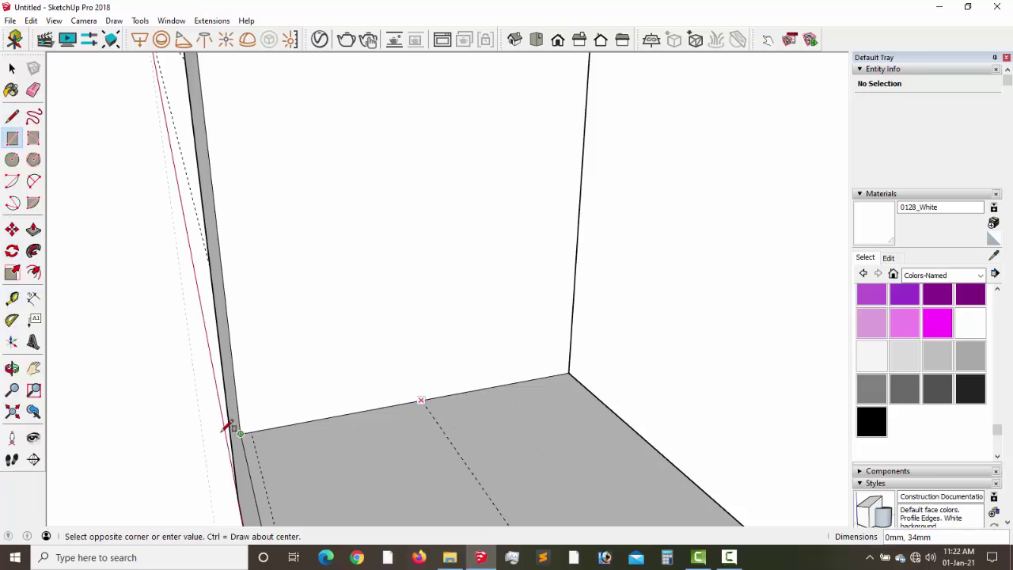
left_click(33, 368)
middle_click_drag(300, 318, 309, 181)
left_click_drag(308, 181, 369, 486)
left_click_drag(362, 59, 332, 396)
middle_click_drag(332, 396, 353, 298)
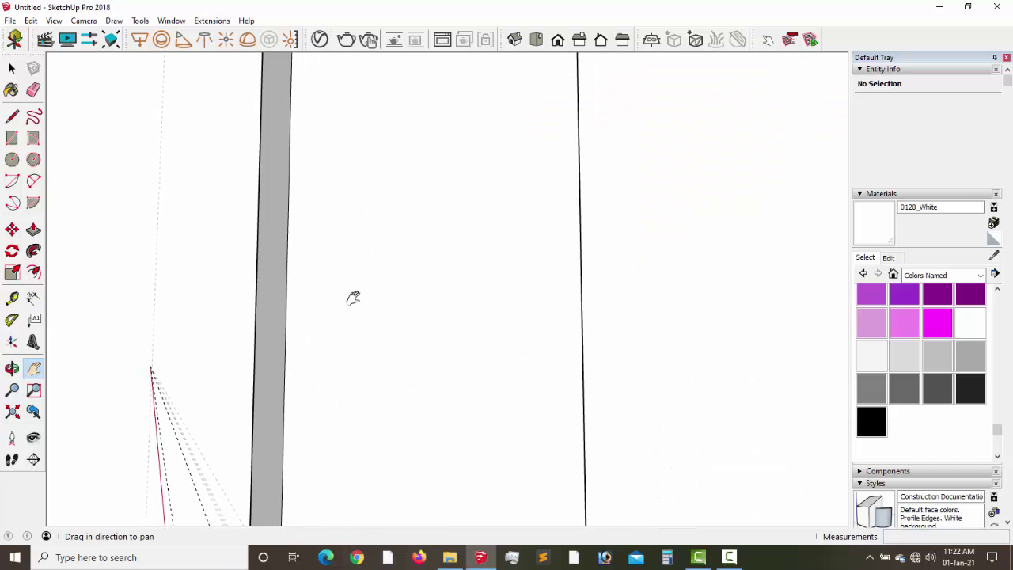
left_click_drag(330, 59, 249, 321)
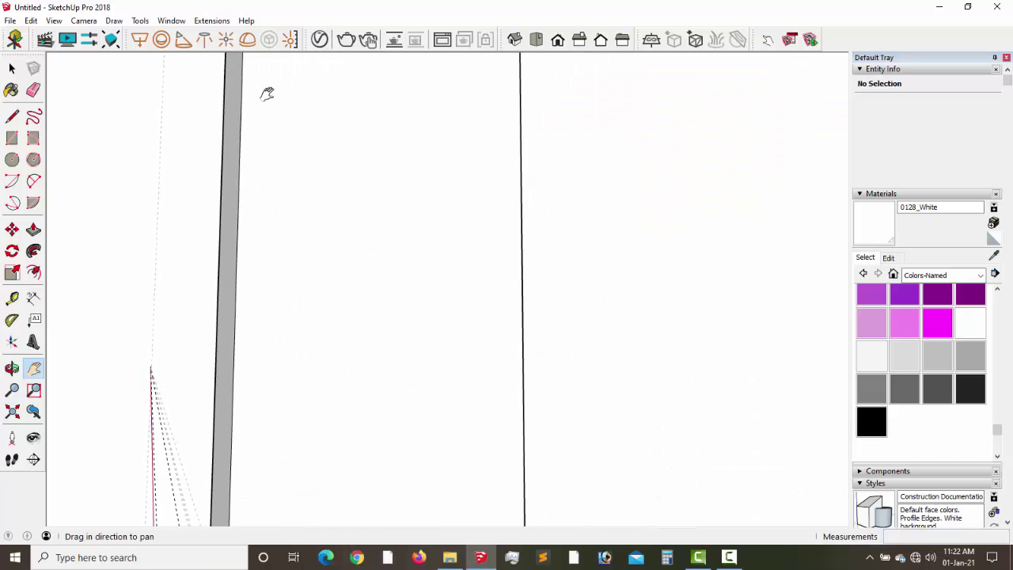
left_click_drag(266, 94, 259, 463)
left_click_drag(285, 96, 272, 452)
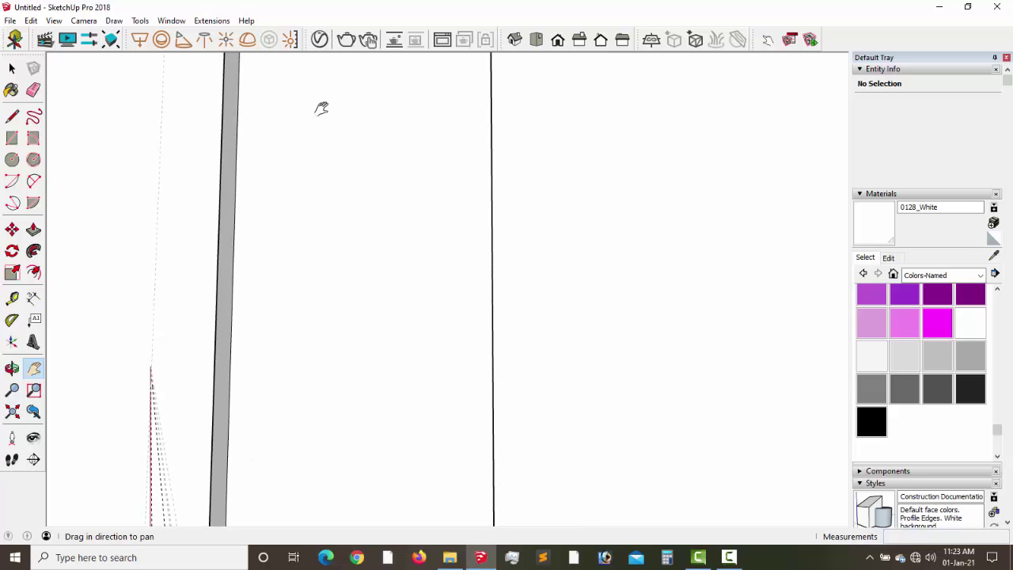
left_click_drag(321, 106, 315, 323)
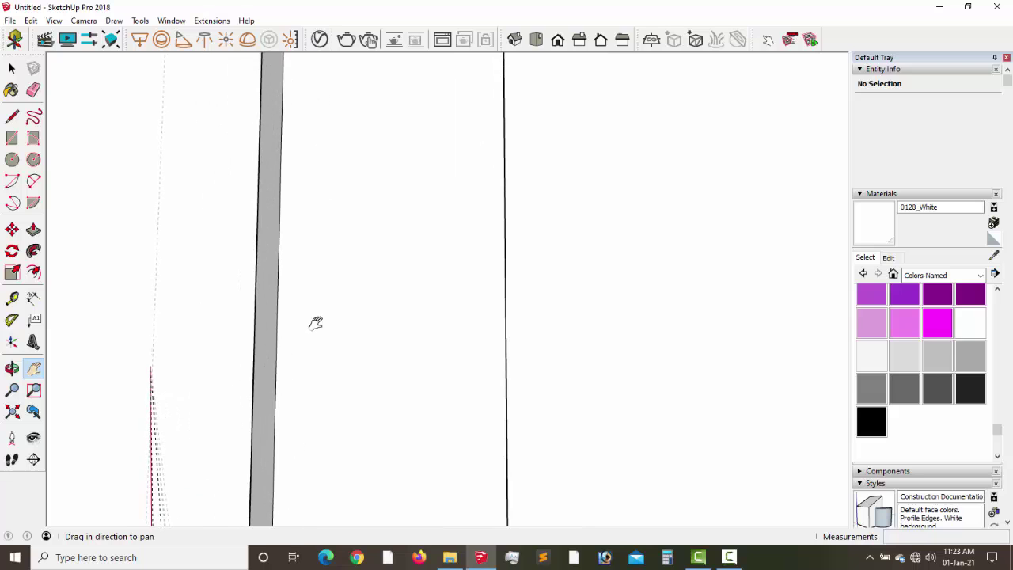
left_click_drag(335, 94, 213, 247)
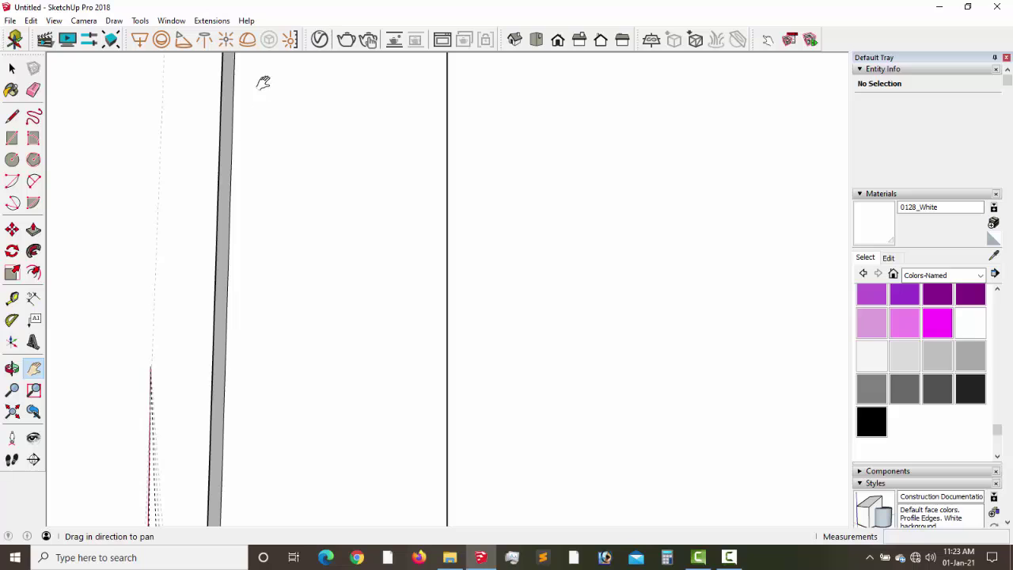
left_click_drag(267, 161, 266, 218)
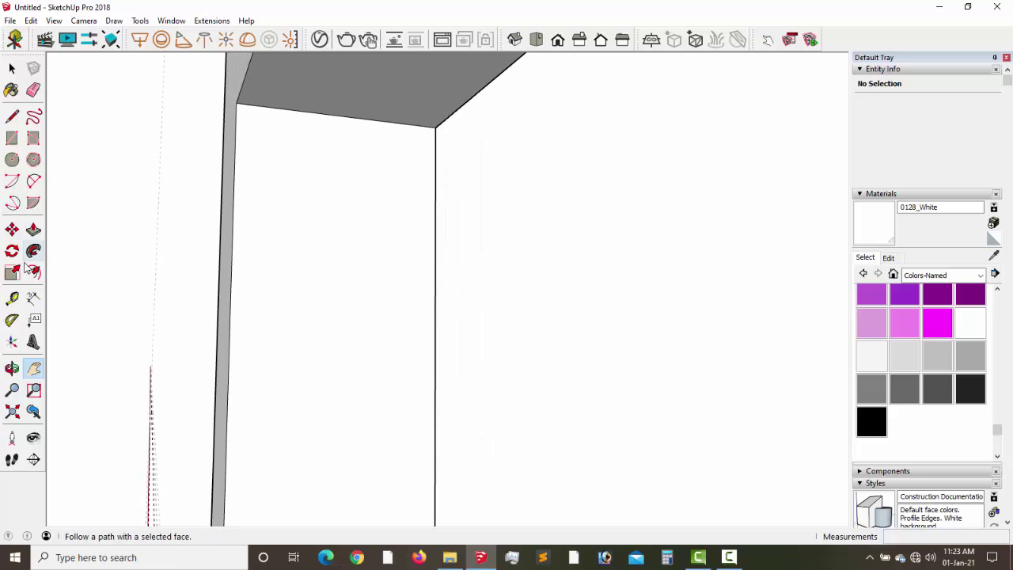
left_click(12, 297)
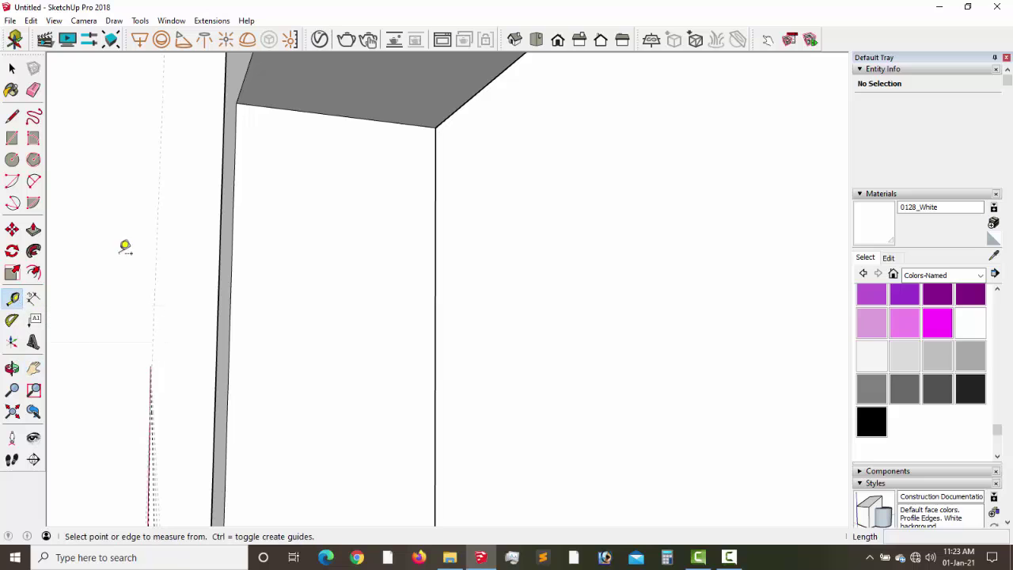
left_click(239, 198)
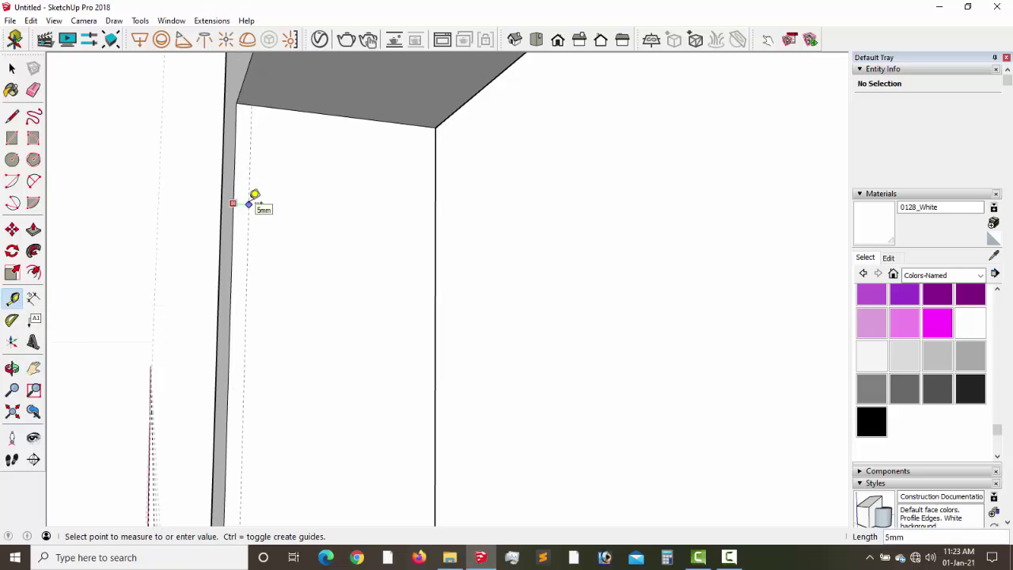
left_click(255, 196)
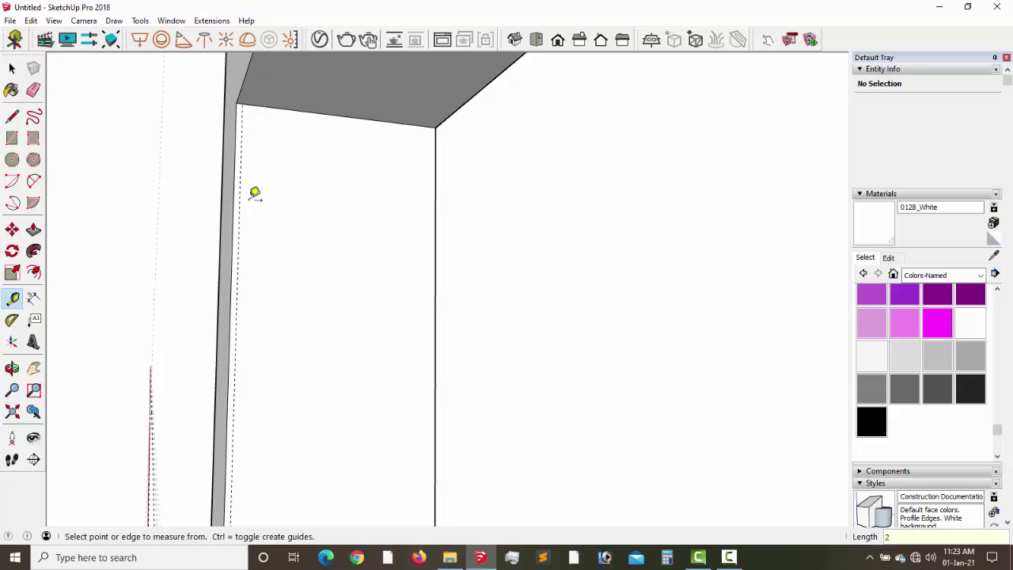
Add a second vertical guide on the side member, 35 mm inward from the 2 mm guide.
left_click(240, 183)
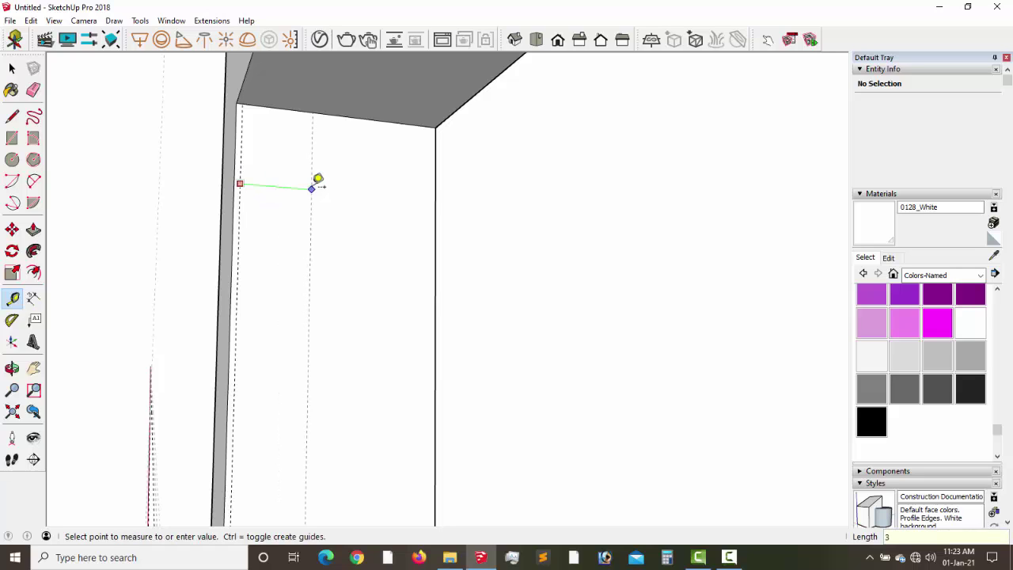
type("35")
key("Return")
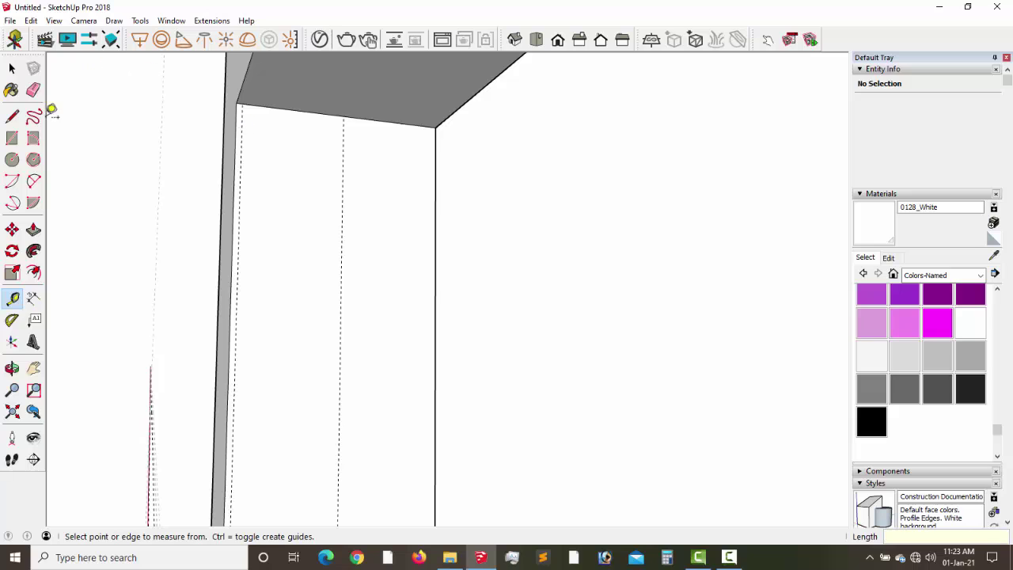
Draw a 35 mm by about 1119 mm rectangle between the side member's two vertical guides, from its upper end down to the bottom member.
left_click(13, 138)
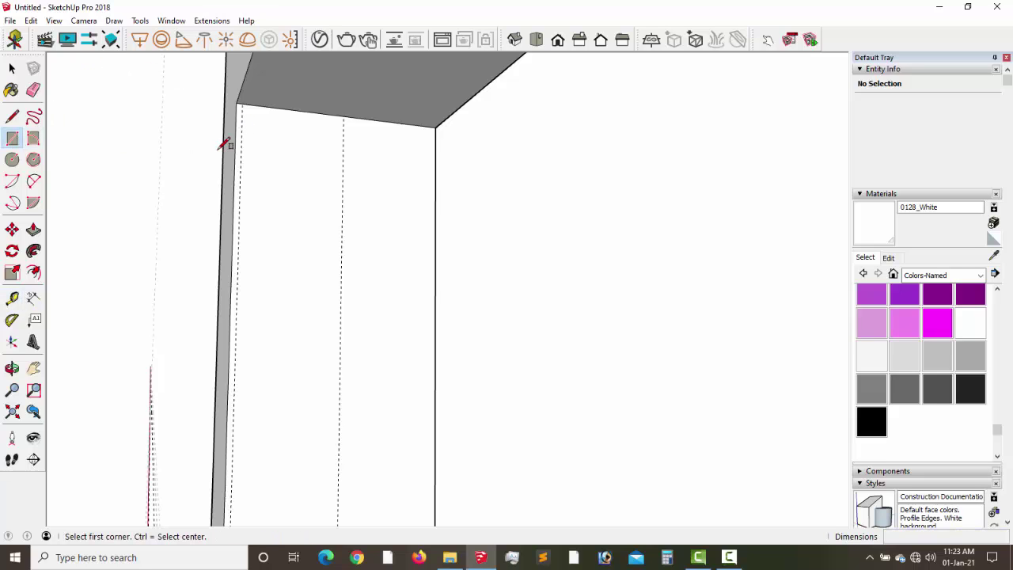
left_click(241, 104)
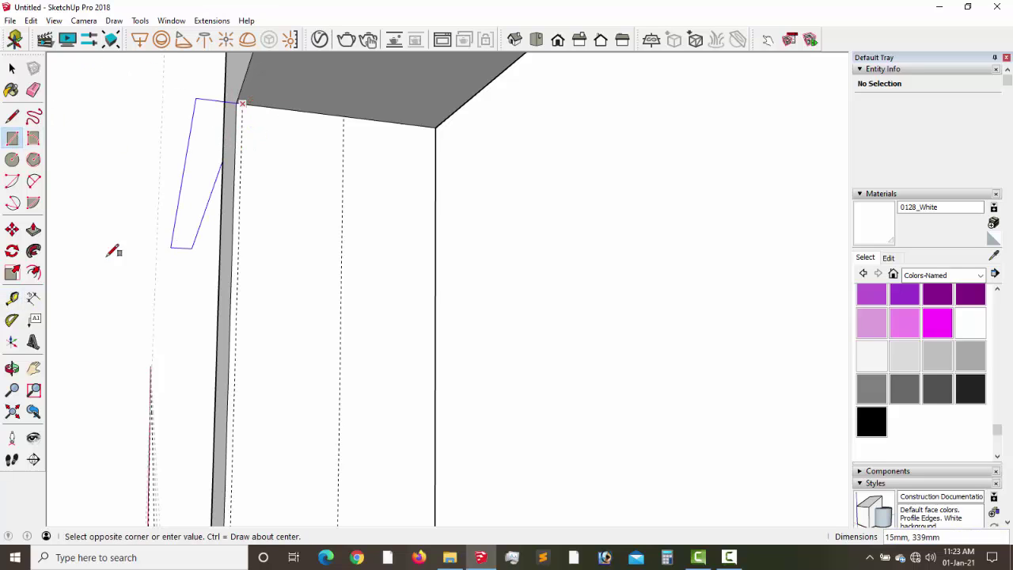
left_click(33, 368)
left_click(33, 412)
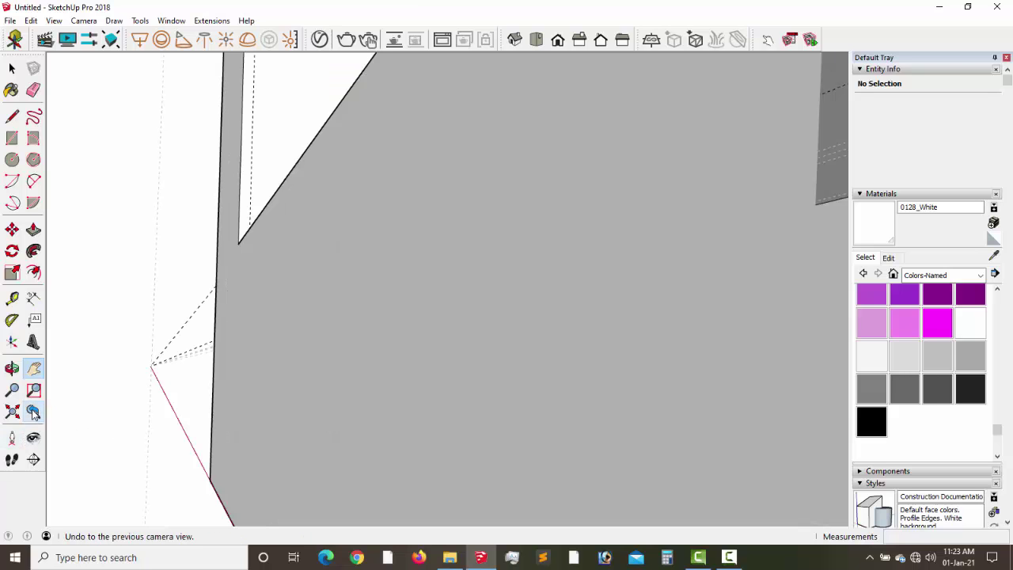
middle_click_drag(290, 203, 301, 412)
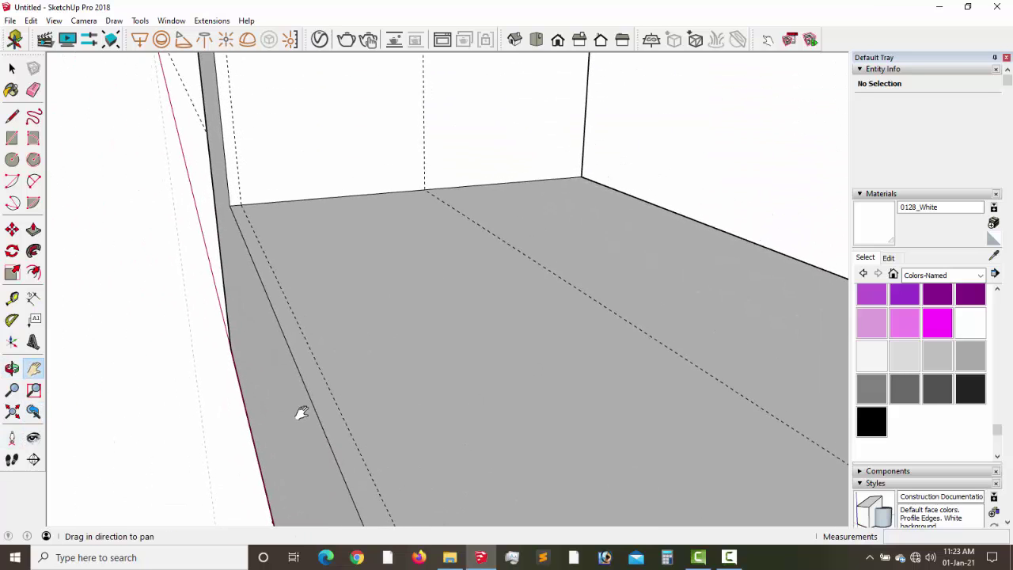
left_click(12, 137)
left_click(430, 185)
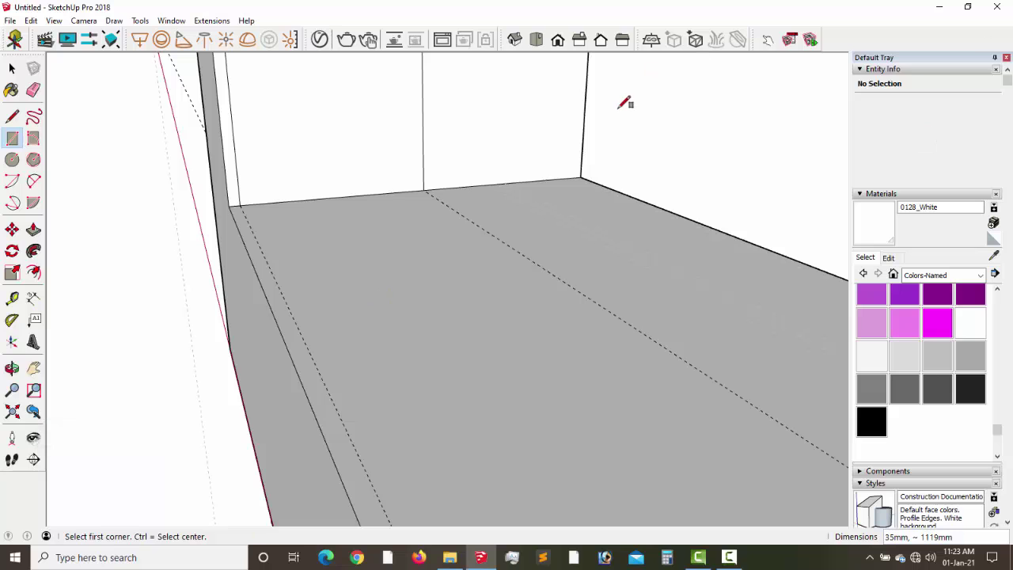
Push the side member's 35 mm wide strip 25 mm inward to form a recess.
left_click(32, 368)
left_click_drag(119, 349, 271, 309)
middle_click_drag(272, 309, 238, 237)
left_click(34, 230)
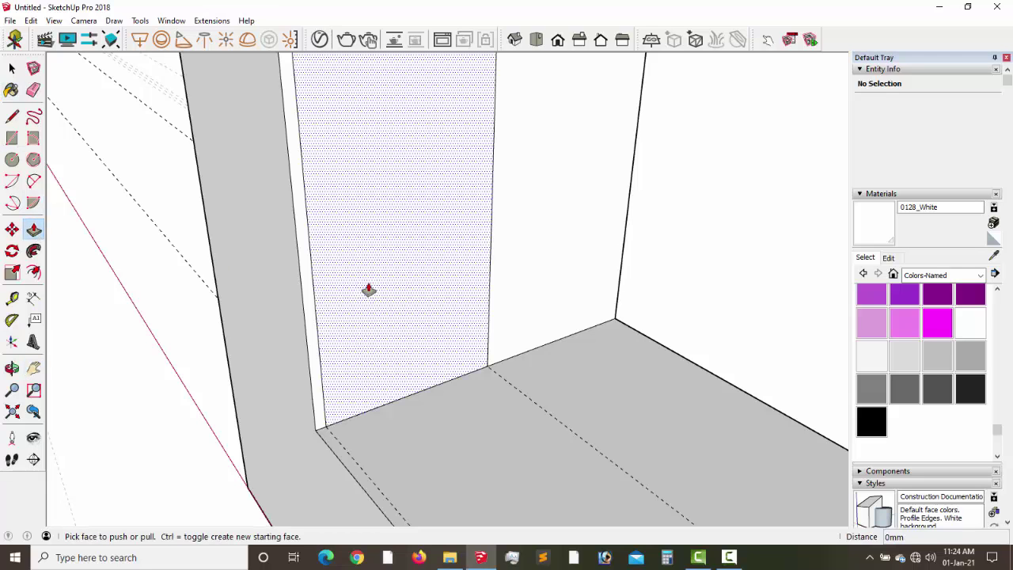
left_click(374, 320)
left_click(367, 314)
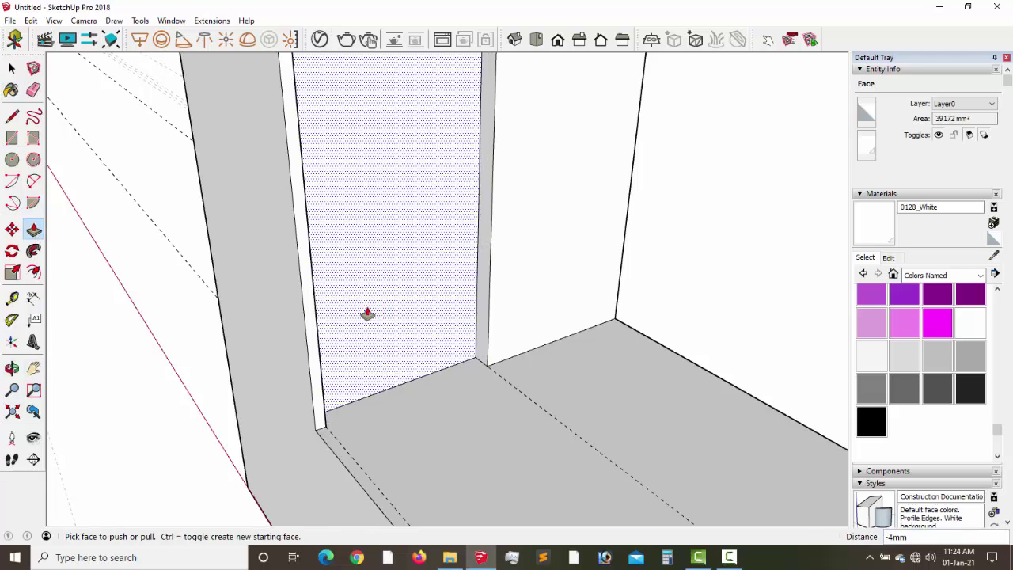
left_click(367, 315)
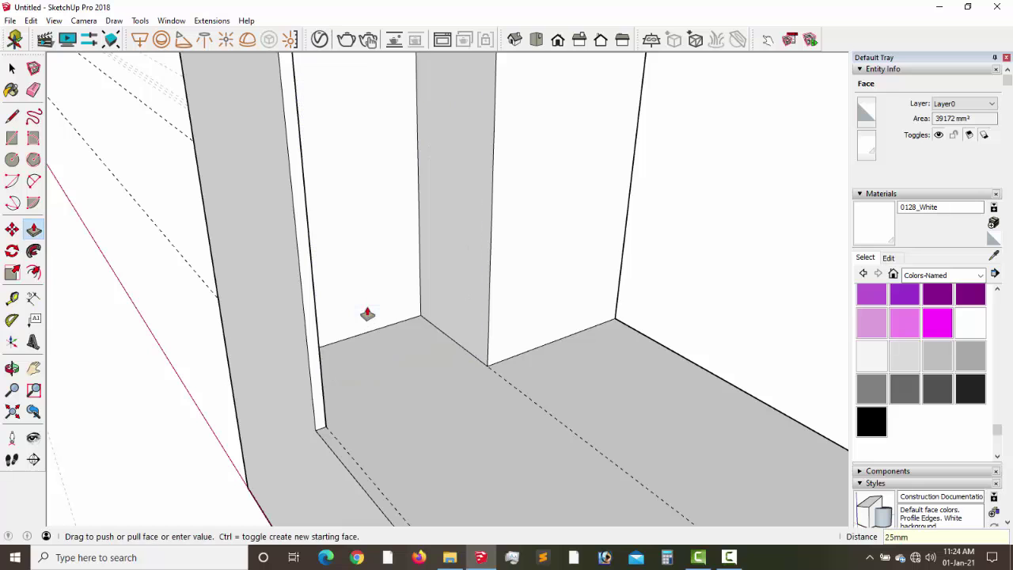
Erase the 35 mm guide running along the bottom member from the recess corner.
middle_click_drag(350, 340, 451, 337)
left_click(451, 337)
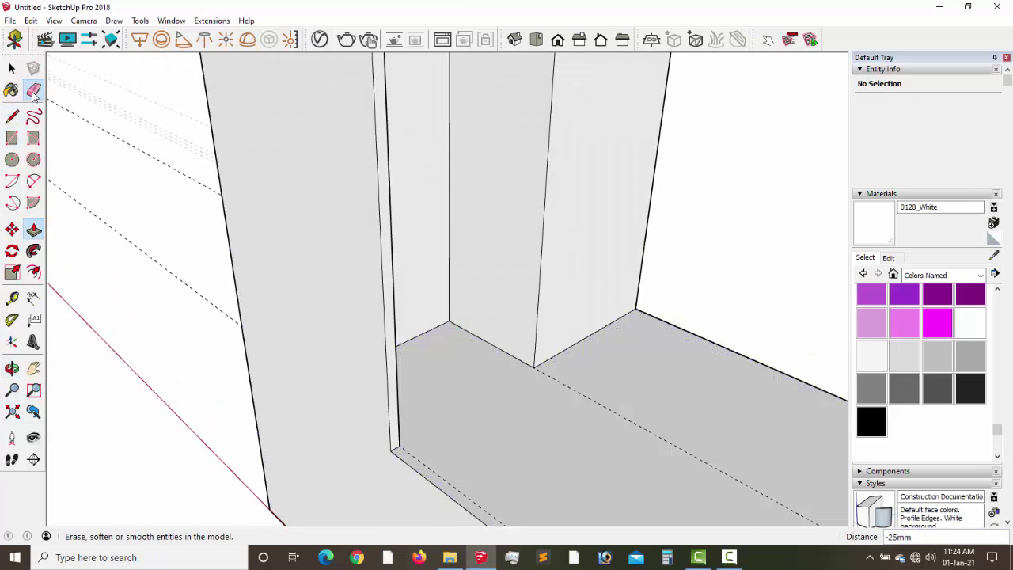
left_click(34, 89)
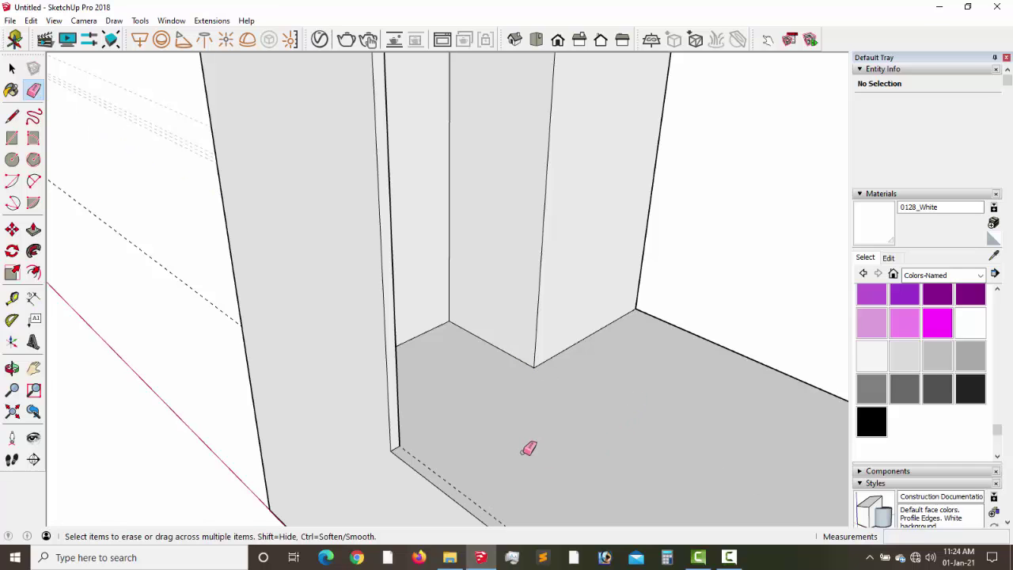
middle_click_drag(528, 448, 432, 418)
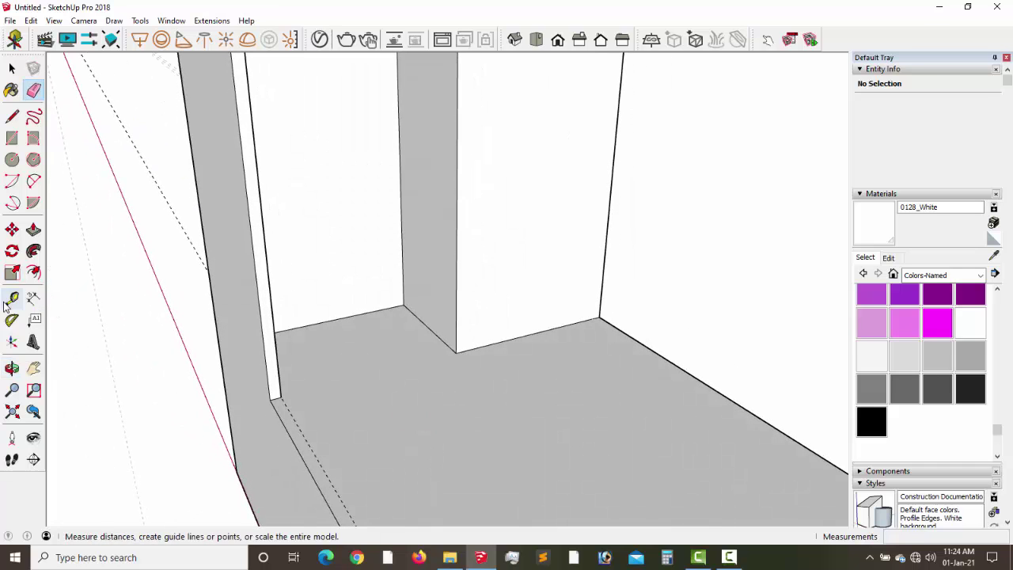
Place a guide along the bottom member, parallel to the 2 mm guide and through the middle of the recess width.
left_click(13, 298)
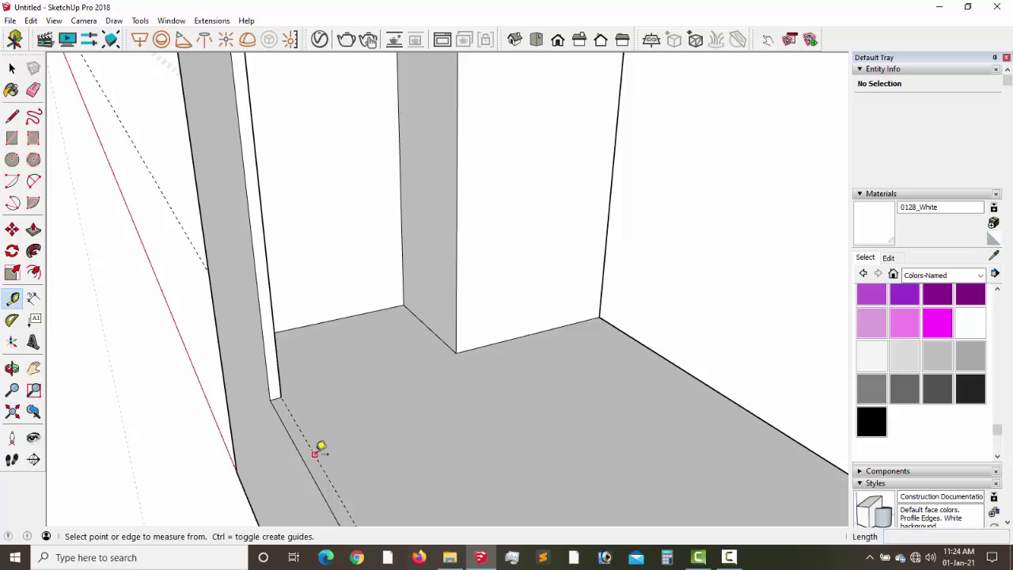
left_click(315, 454)
left_click(396, 432)
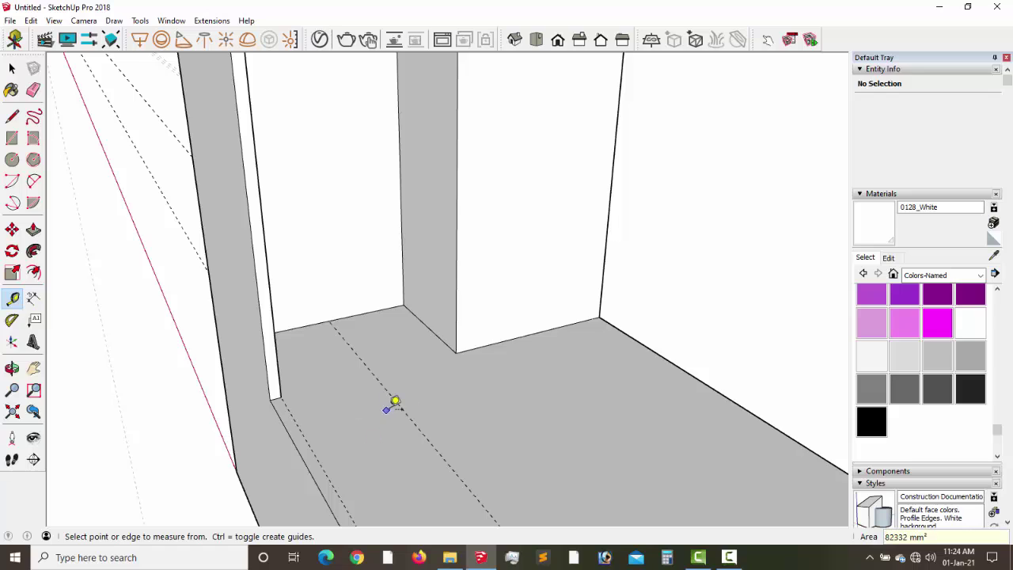
Add two guides on the bottom member, offset 2 mm to either side of the recess's middle guide.
left_click(399, 405)
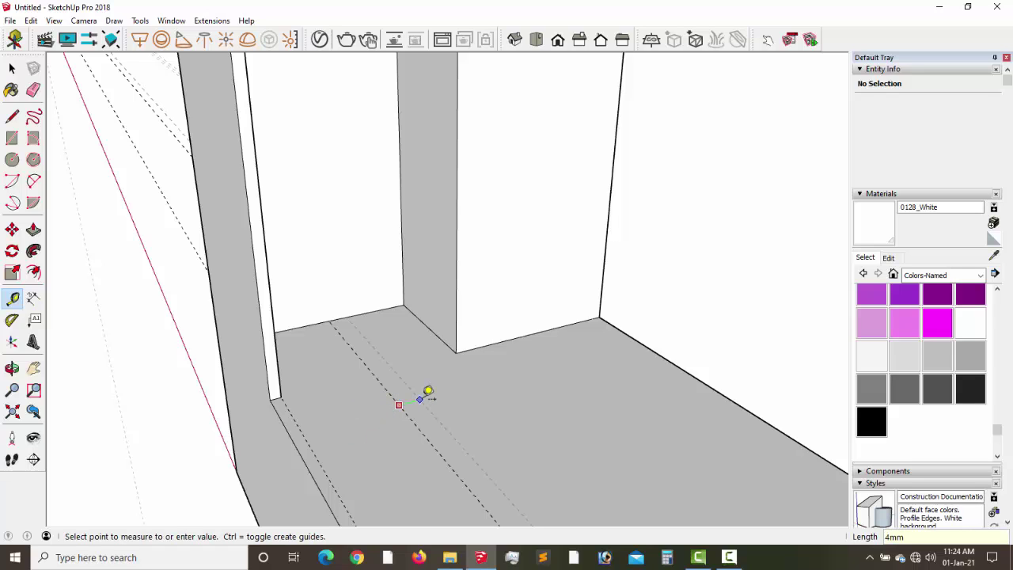
left_click(427, 393)
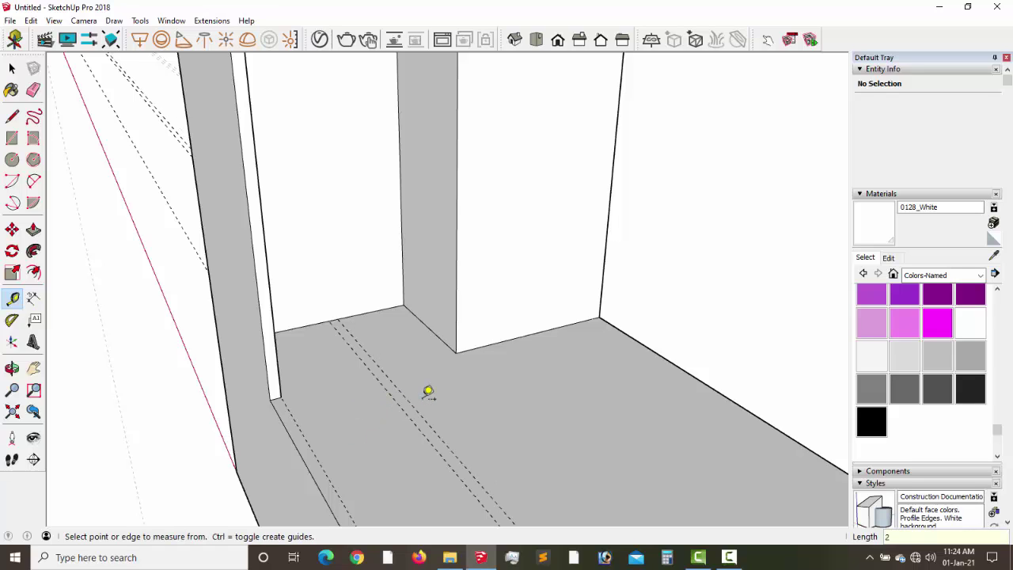
left_click(406, 418)
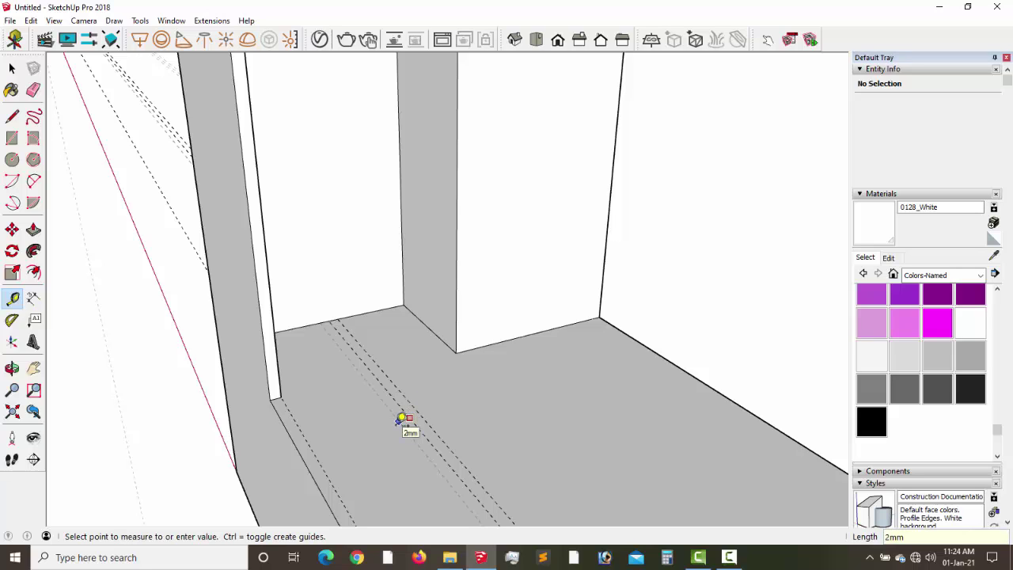
left_click(410, 415)
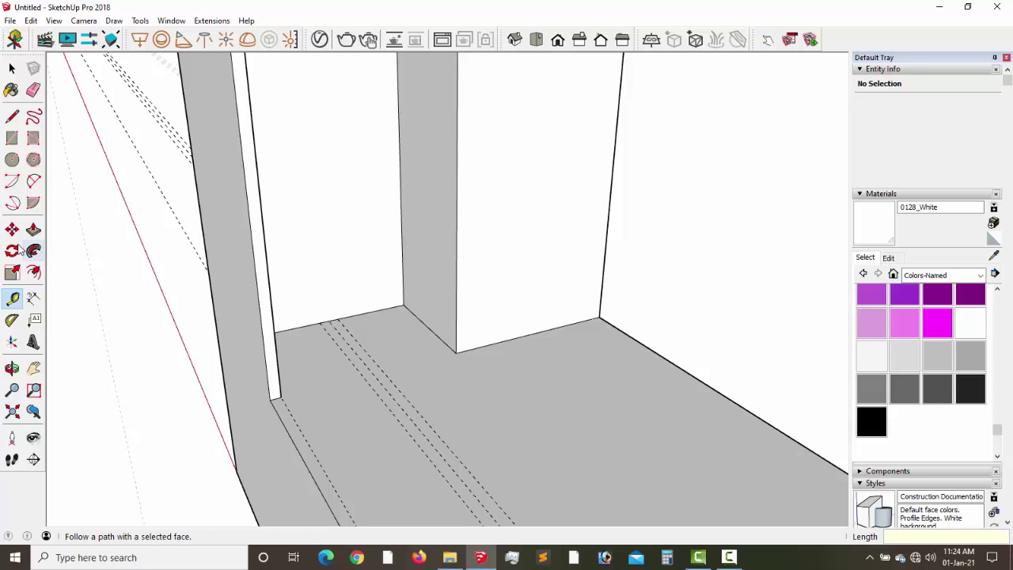
Draw a 4 mm by 1144 mm rectangle between the outer two guides of one three-guide set along the bottom member.
left_click(12, 138)
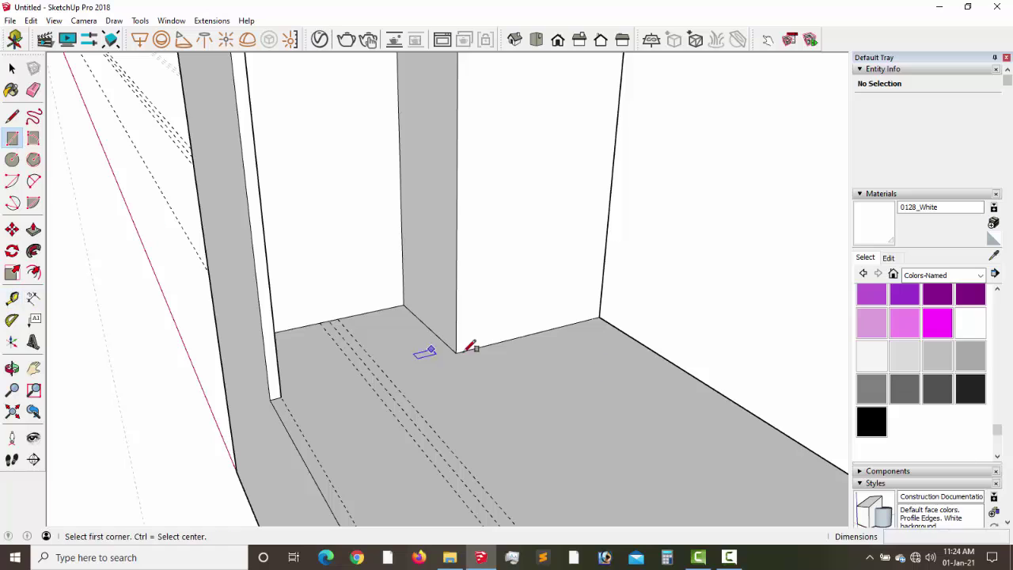
left_click(319, 322)
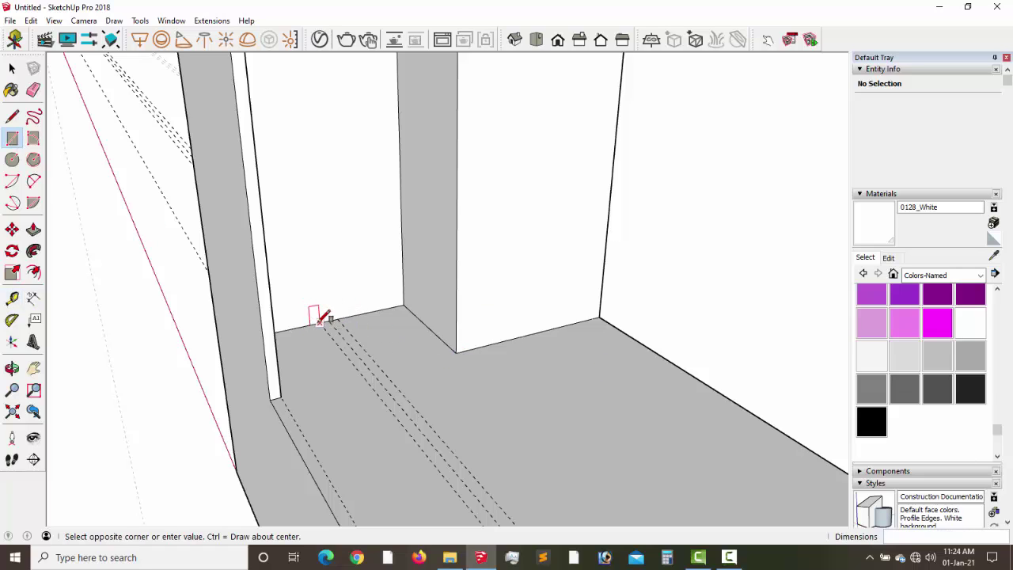
left_click(33, 368)
left_click_drag(287, 375, 251, 301)
middle_click_drag(251, 301, 550, 391)
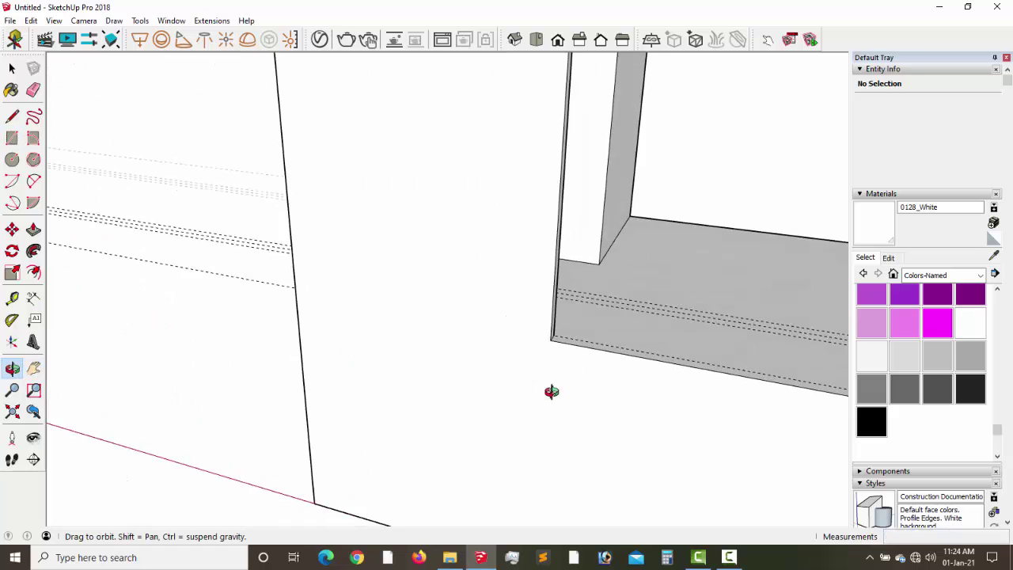
scroll(579, 364, "up", 3)
left_click_drag(579, 364, 739, 333)
left_click_drag(824, 325, 565, 344)
middle_click_drag(784, 341, 333, 317)
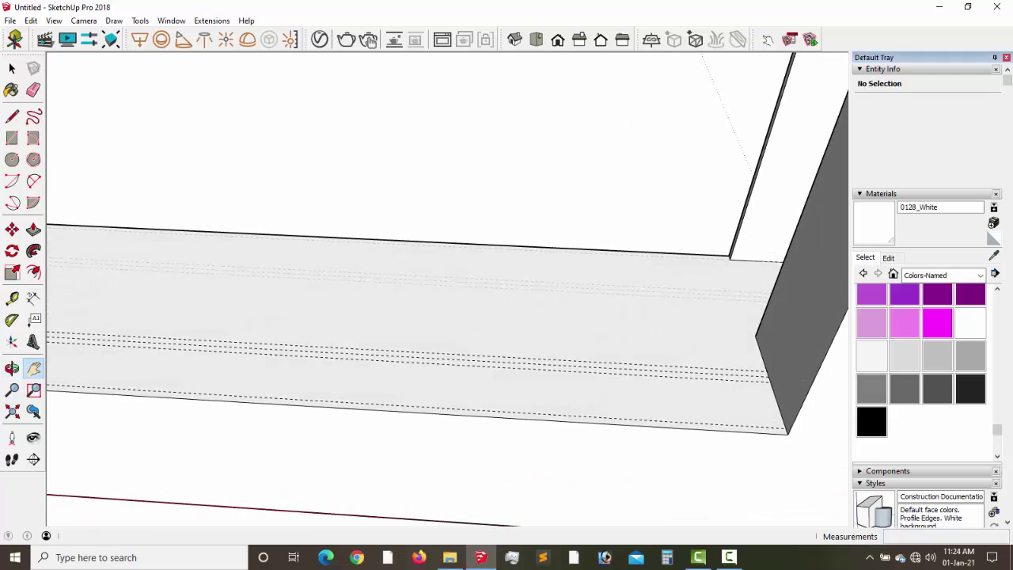
left_click(13, 138)
left_click(47, 339)
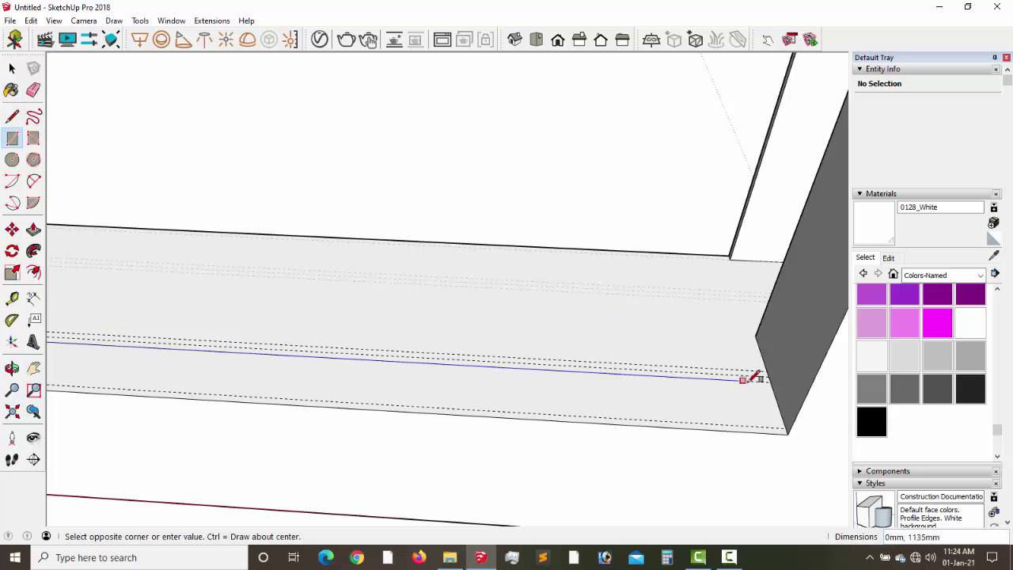
left_click(770, 369)
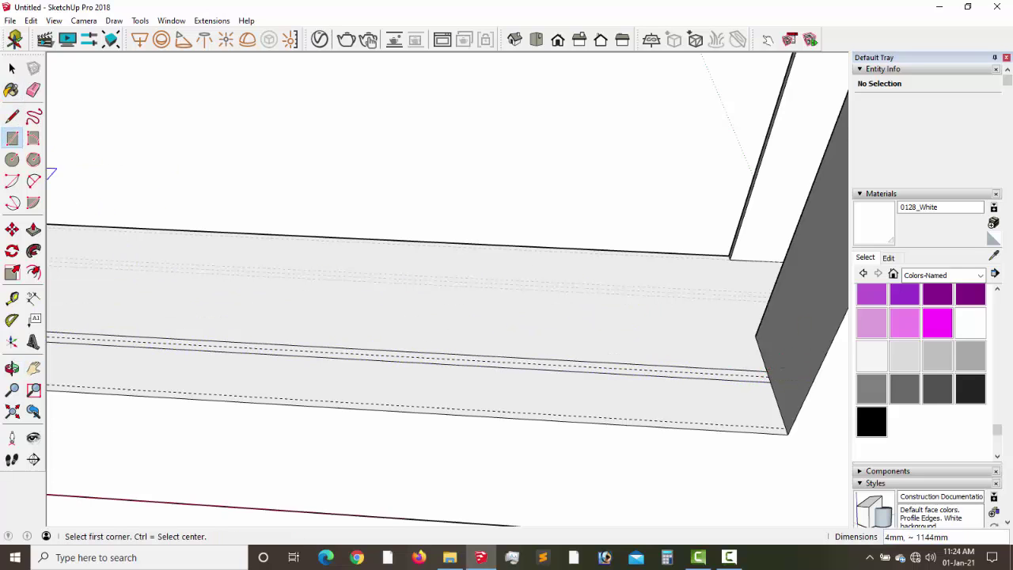
Pull the narrow strip between the guides up 5 mm to form a raised rail along the bottom member.
left_click(33, 230)
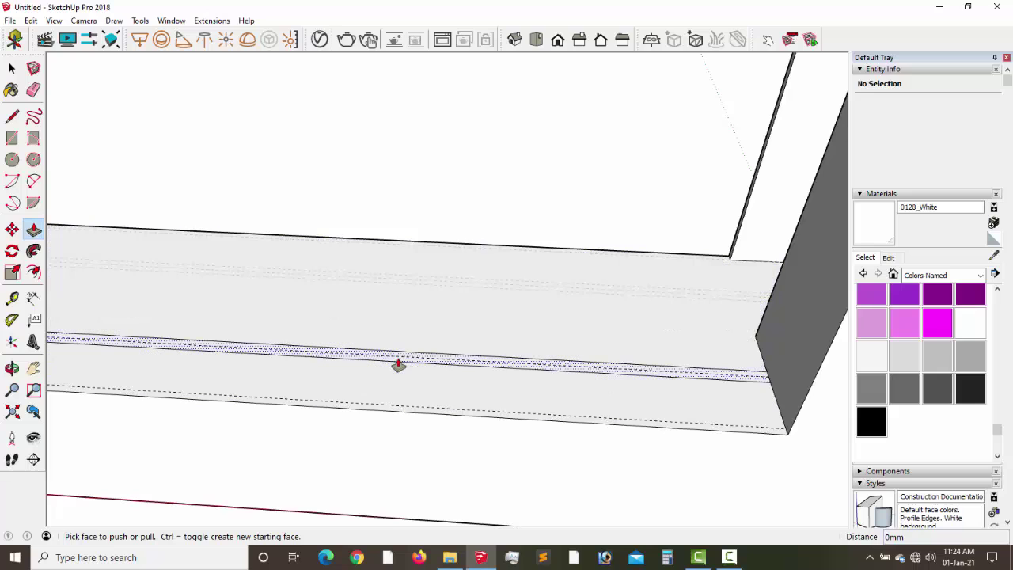
left_click(398, 366)
left_click(400, 351)
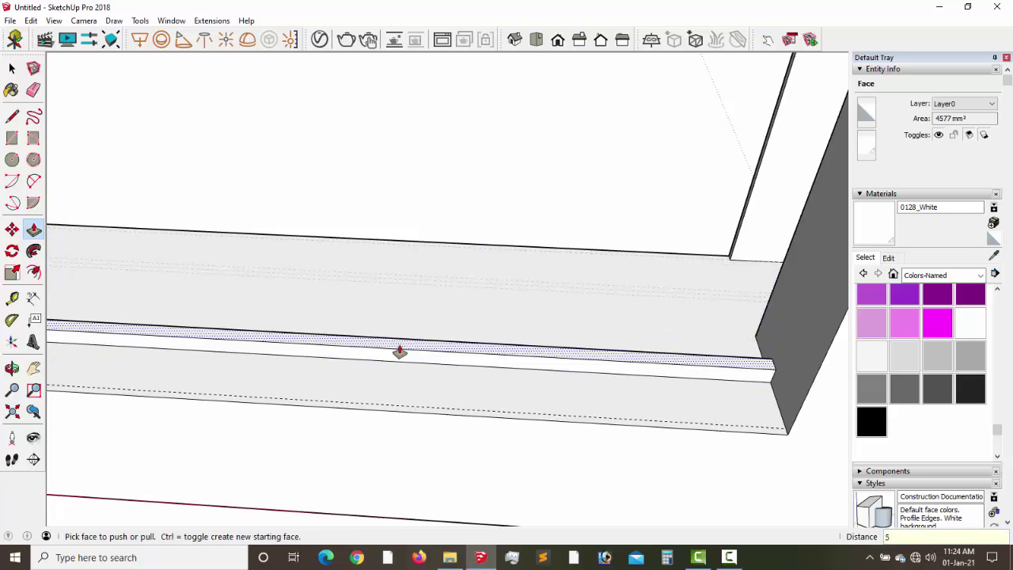
left_click(400, 351)
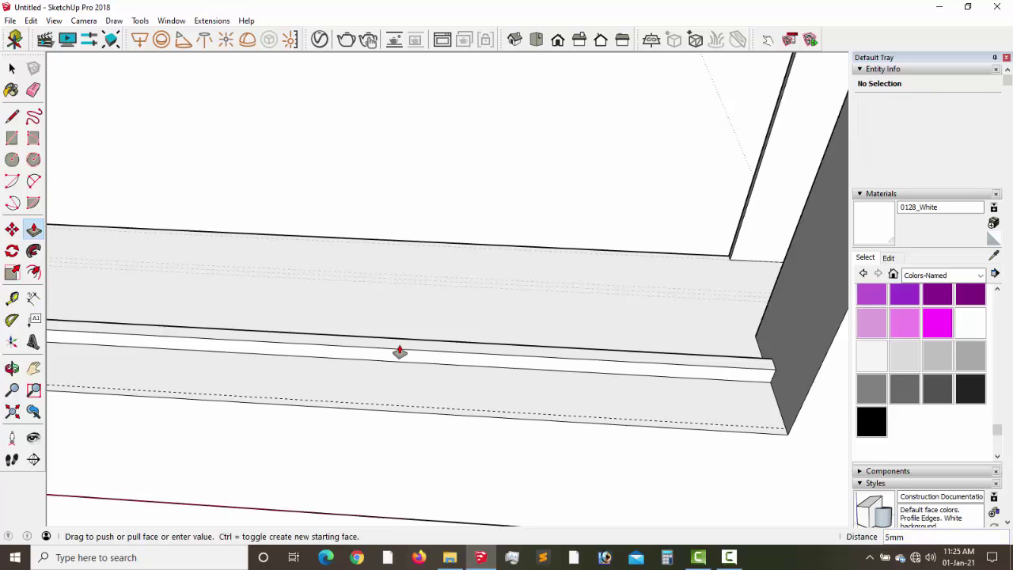
middle_click_drag(475, 340, 944, 250)
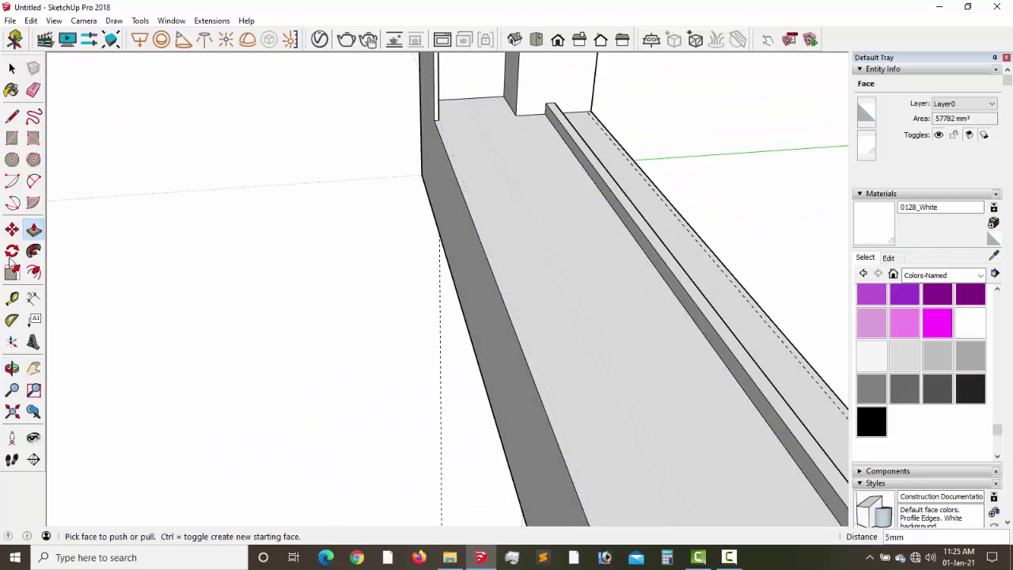
left_click(475, 159)
left_click(451, 228)
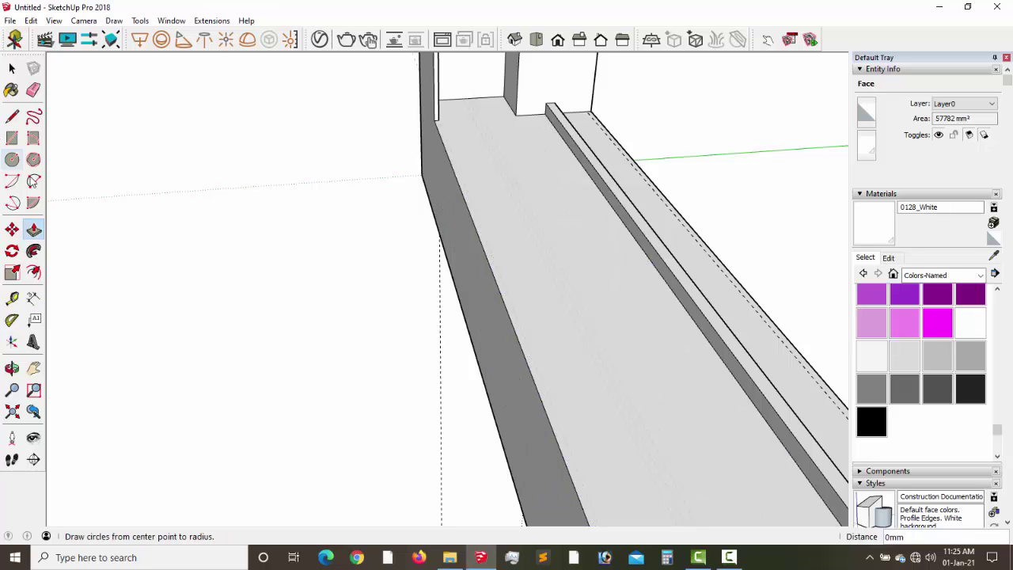
Draw a rectangle between the outer two guides of the remaining three-guide set along the bottom member, starting at the recess end.
left_click(33, 368)
left_click_drag(426, 204, 391, 246)
middle_click_drag(391, 246, 418, 254)
left_click(11, 137)
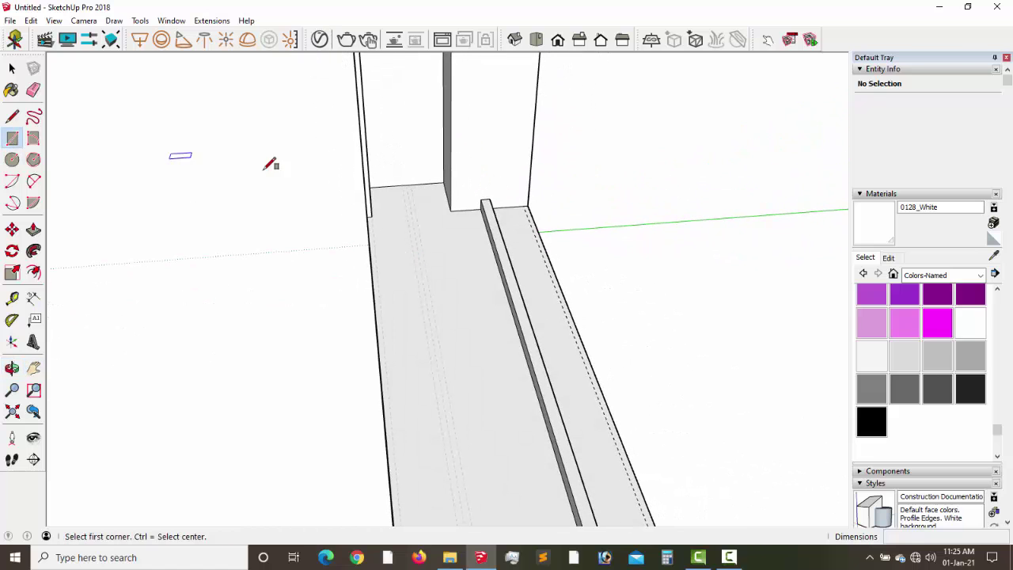
left_click(406, 184)
middle_click_drag(425, 310, 554, 301)
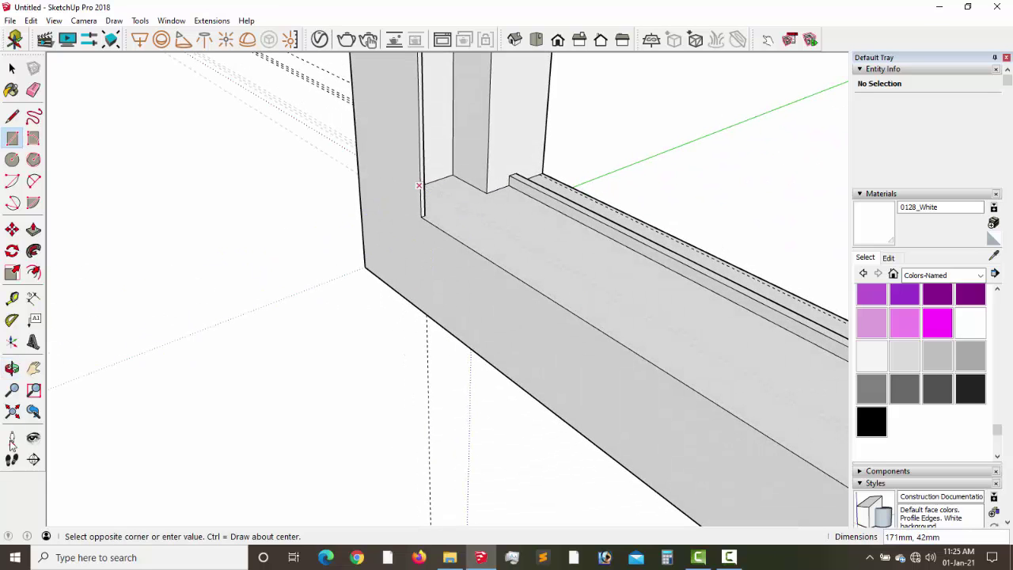
Draw a rectangle about 4 mm by 1144 mm between the guide lines along the full length of the bottom sill.
left_click(33, 368)
left_click_drag(361, 310, 182, 294)
middle_click_drag(327, 378, 95, 335)
left_click_drag(725, 265, 74, 353)
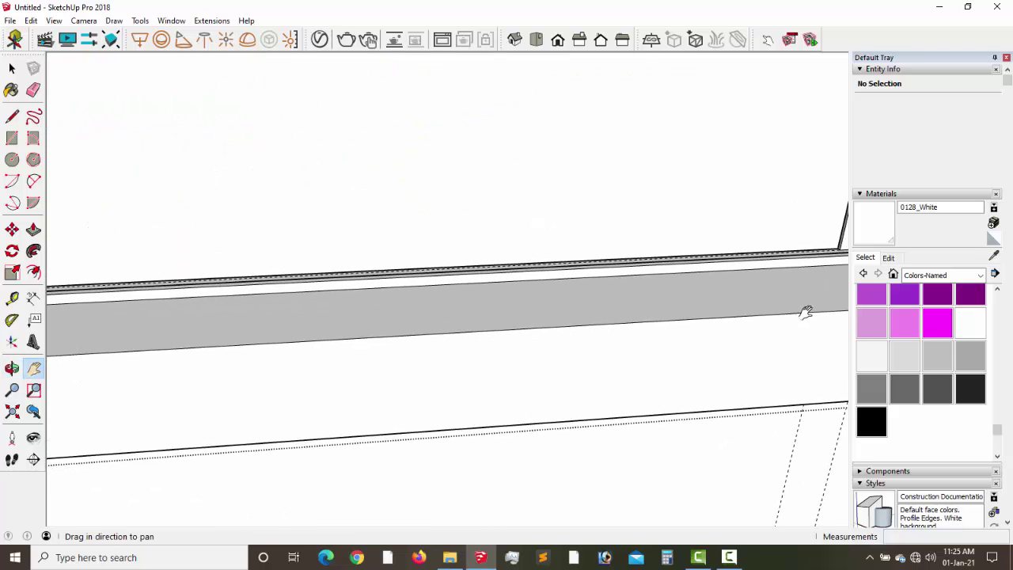
middle_click_drag(807, 309, 563, 324)
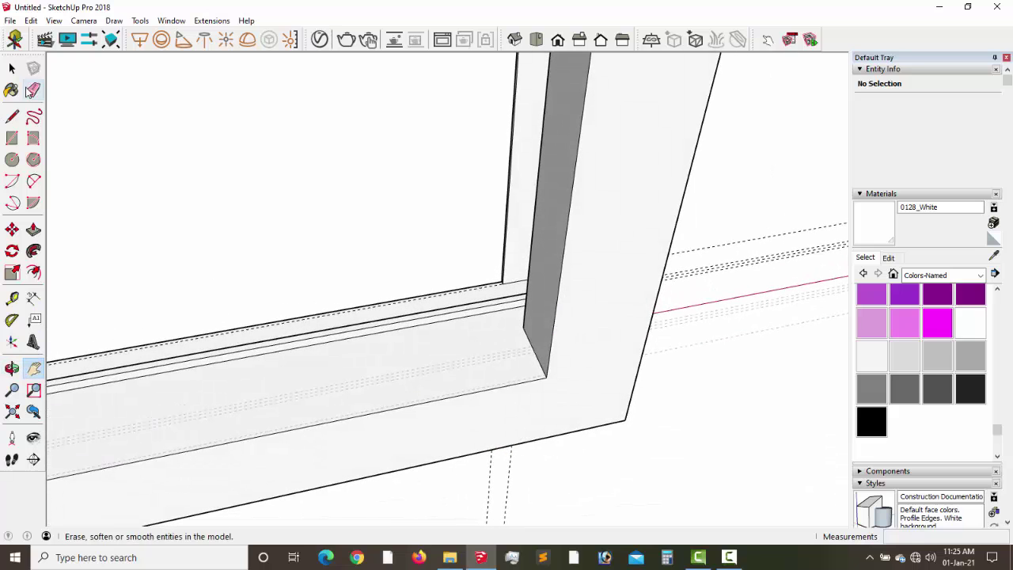
left_click(12, 137)
left_click(51, 450)
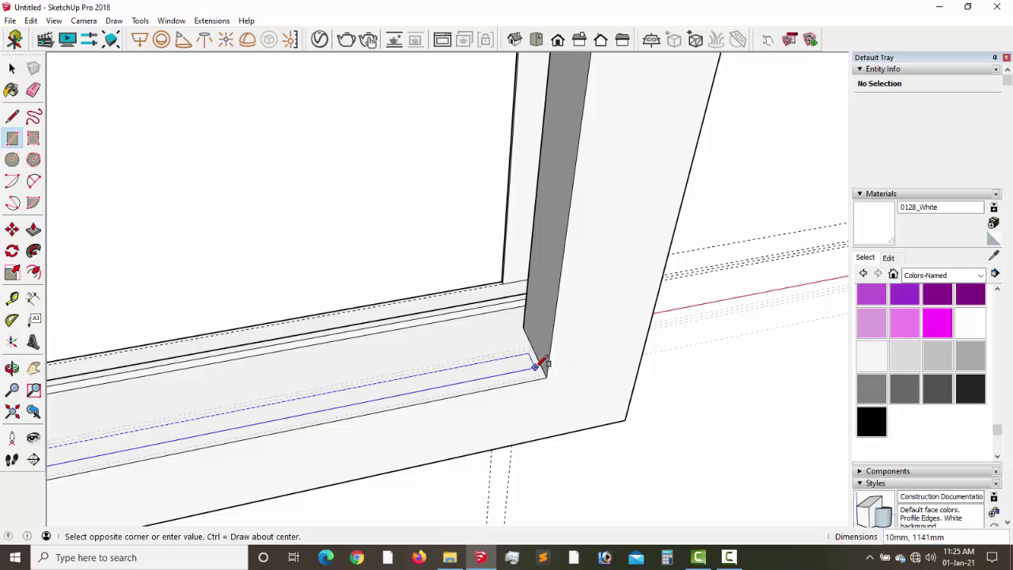
left_click(536, 342)
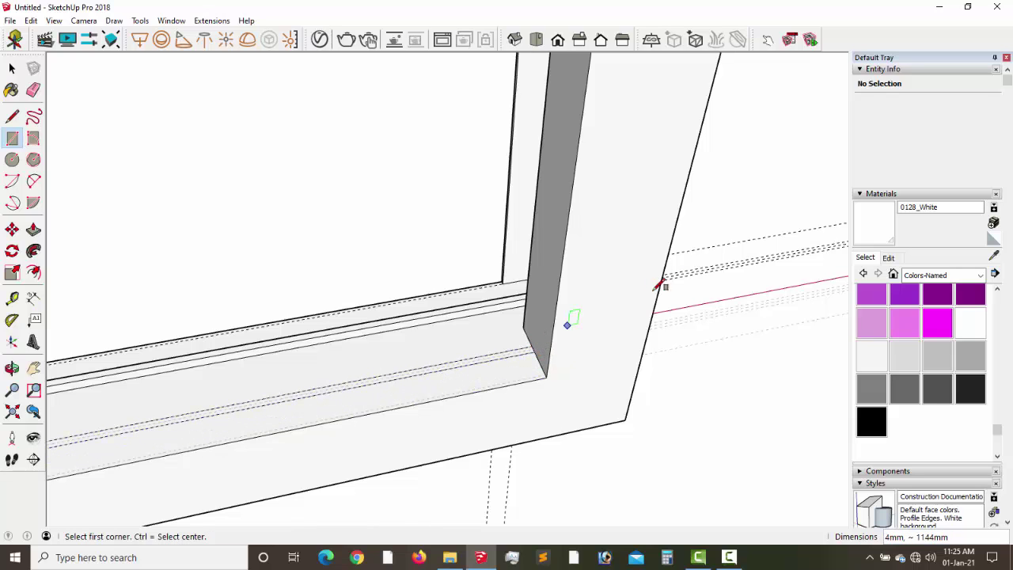
Push/Pull the narrow strip on the sill up 5 mm to form the second sliding track.
left_click(34, 230)
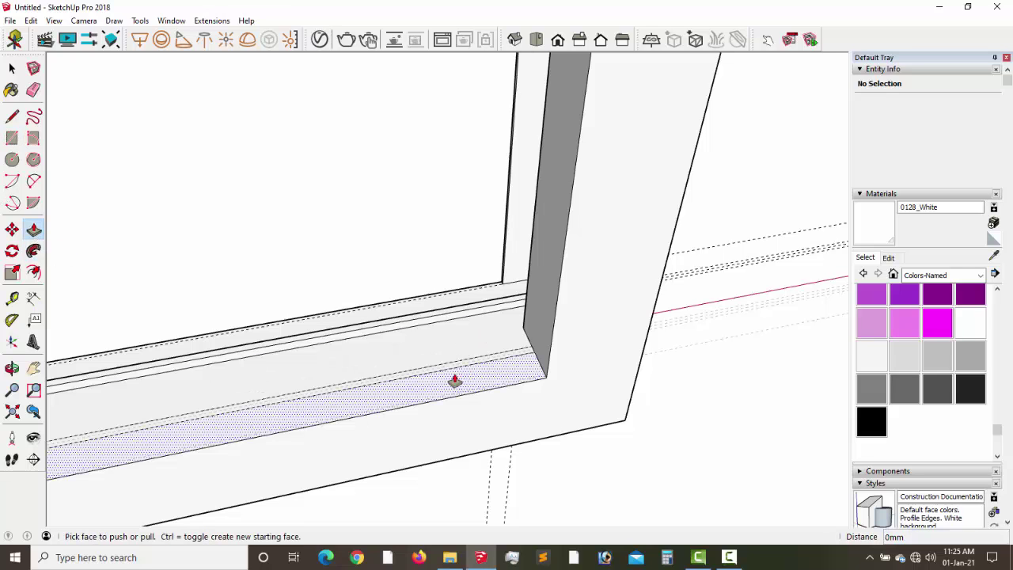
left_click(447, 371)
left_click(446, 354)
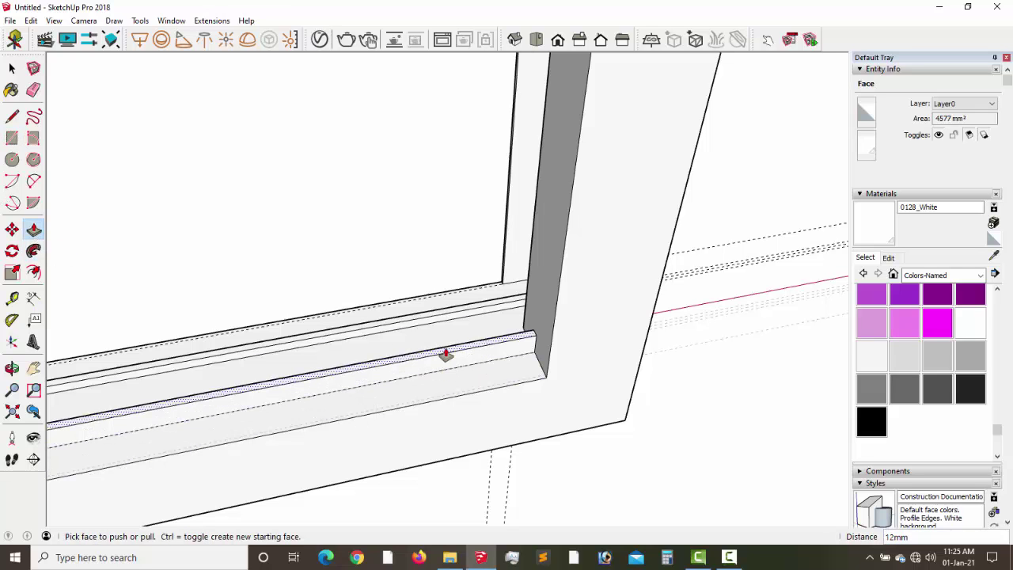
type("5")
key("Return")
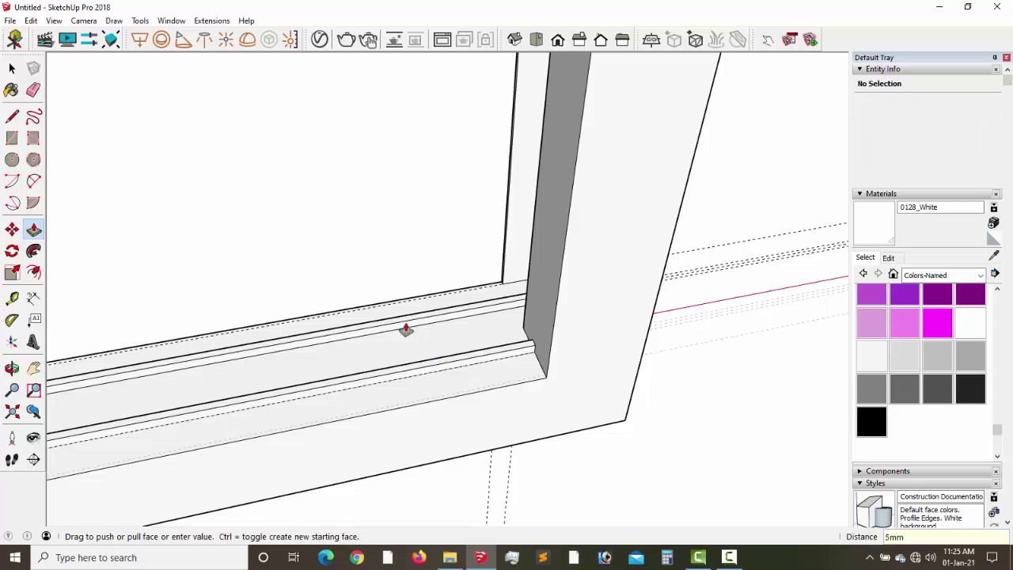
Erase the construction guides used for the sill tracks and reopen the window frame group for editing.
left_click(12, 89)
left_click(33, 89)
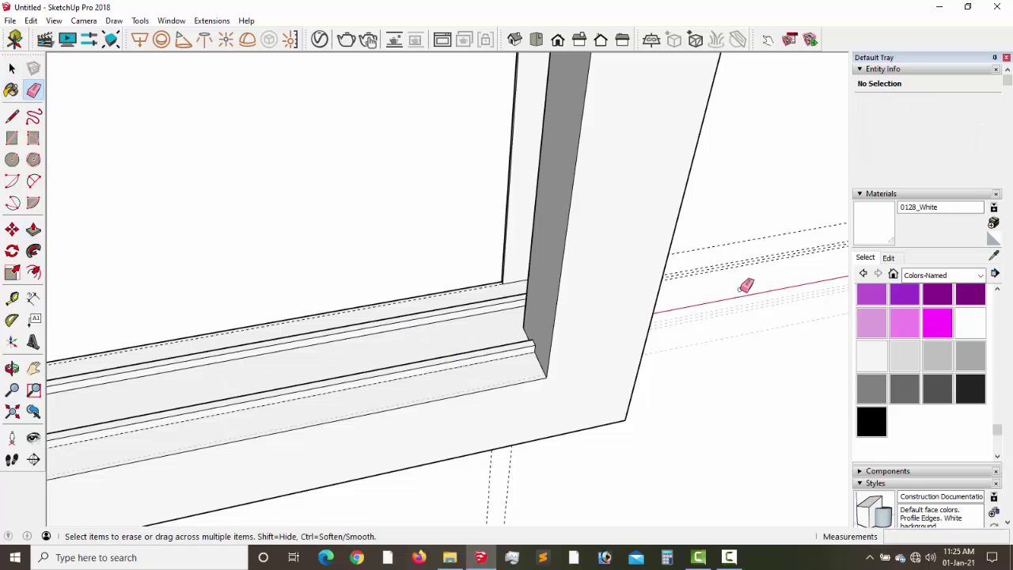
left_click_drag(747, 287, 751, 212)
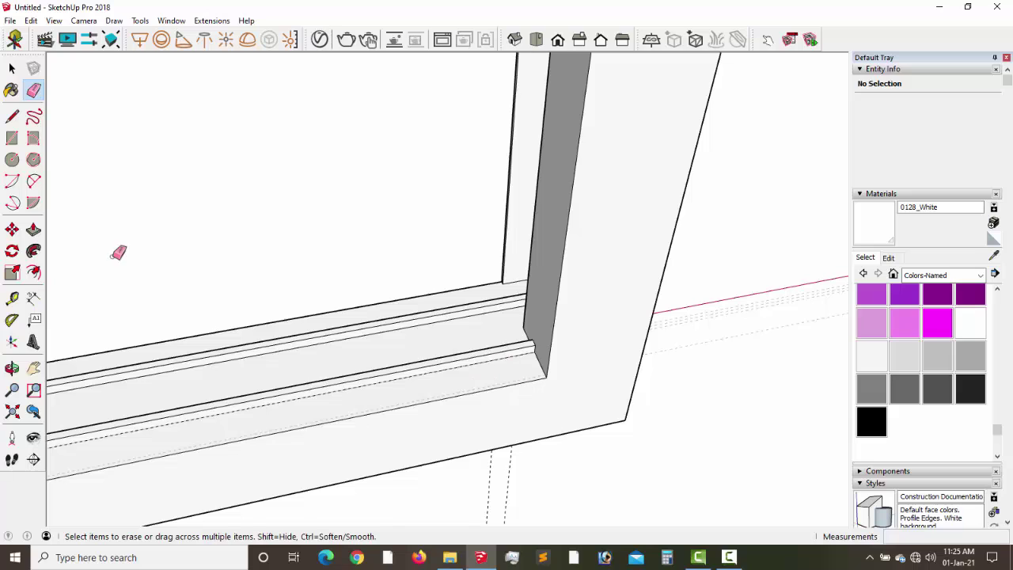
left_click(12, 69)
key("ctrl+z")
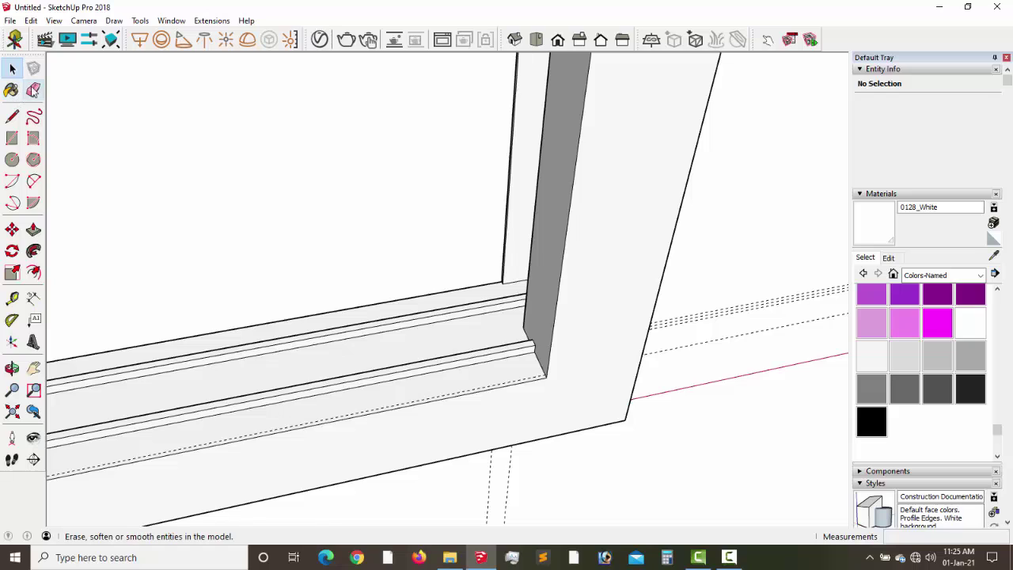
left_click(33, 89)
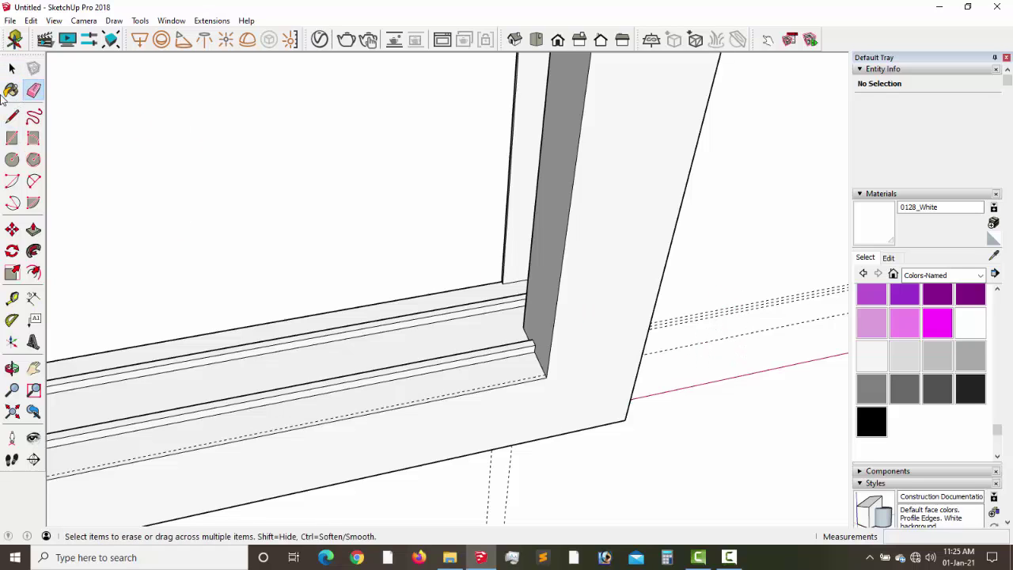
left_click(12, 69)
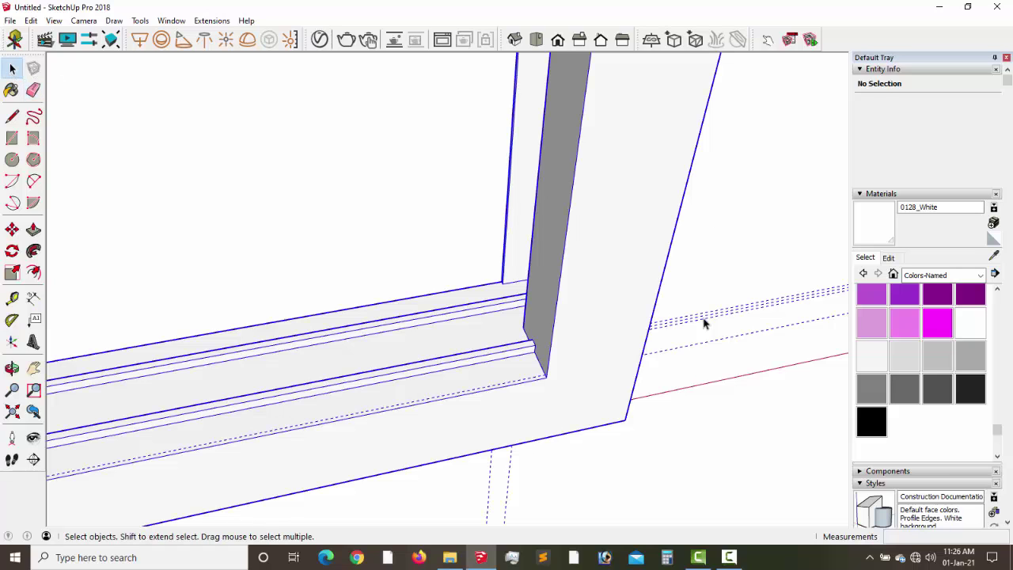
left_click(704, 322)
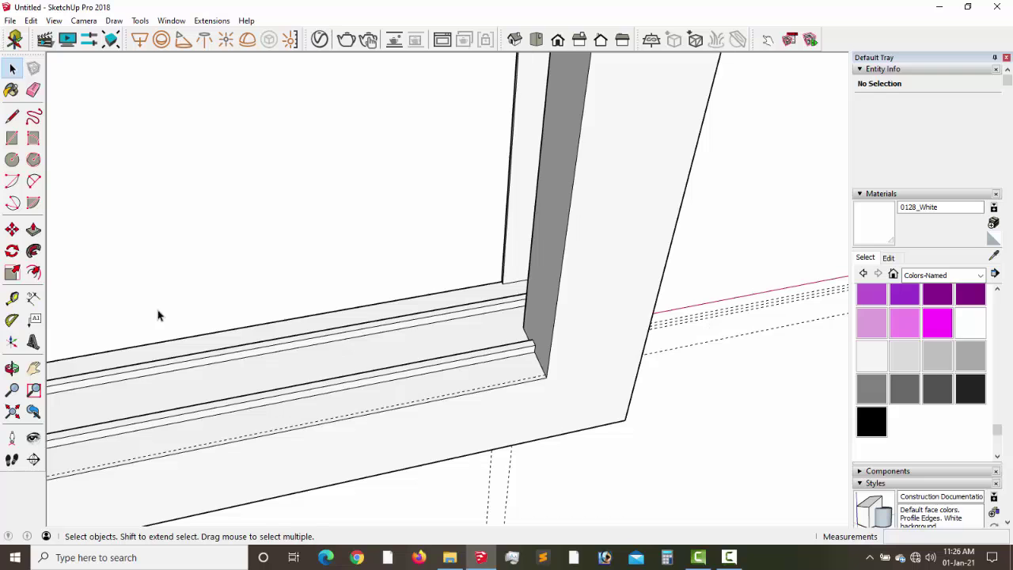
Unhide the hidden sliding panels inside the window frame.
left_click(33, 368)
left_click_drag(84, 346, 861, 219)
scroll(861, 219, "down", 5)
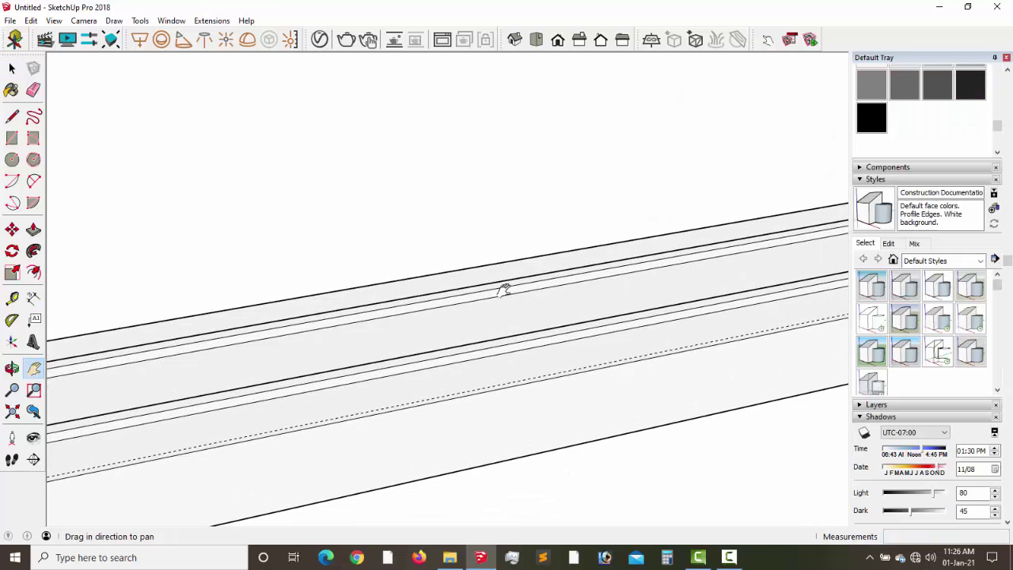
left_click_drag(502, 288, 599, 351)
middle_click_drag(599, 350, 399, 238)
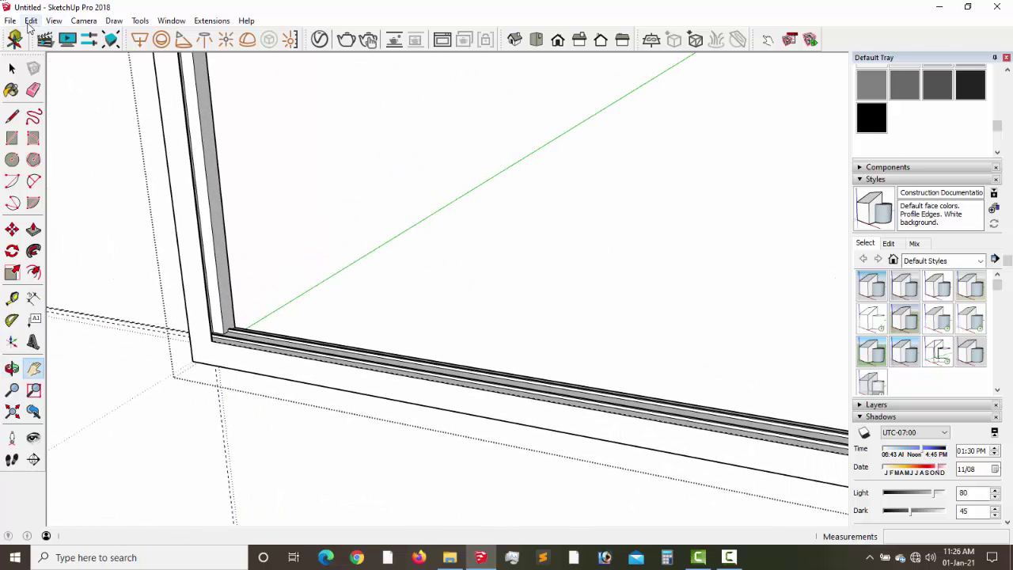
left_click(30, 20)
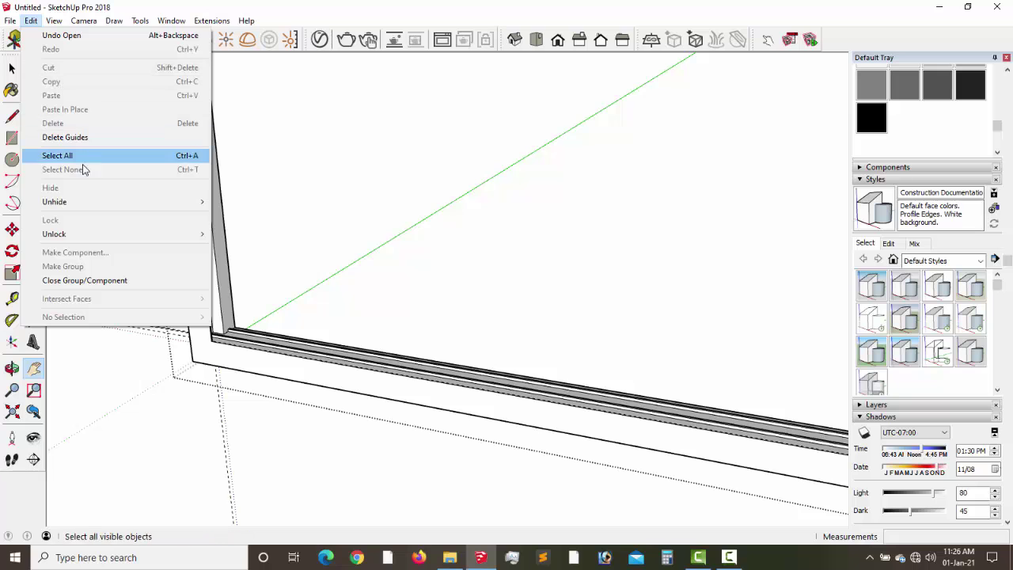
mouse_move(175, 201)
left_click(235, 217)
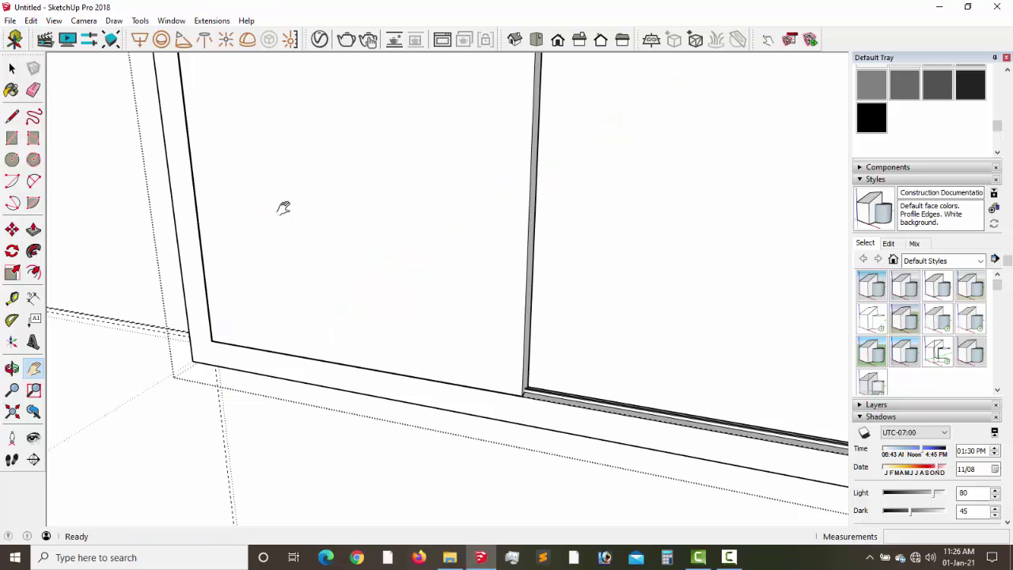
middle_click_drag(452, 298, 448, 262)
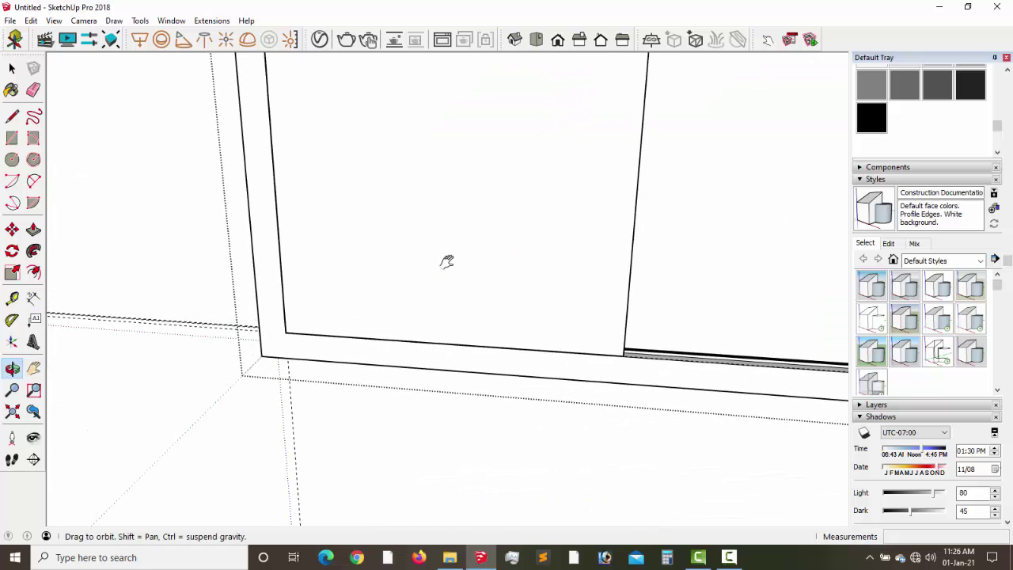
middle_click_drag(285, 265, 206, 181, "shift")
left_click(12, 69)
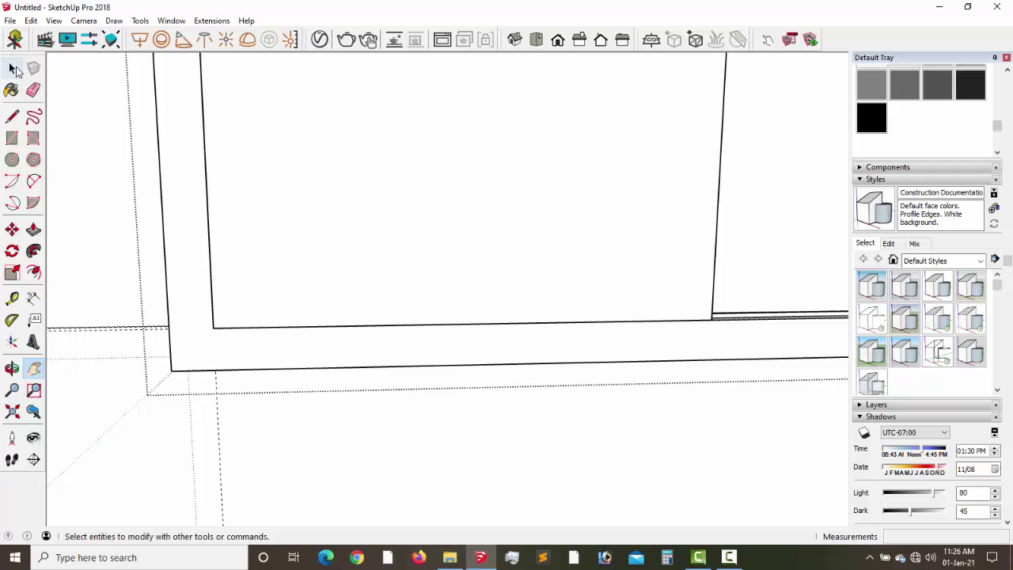
double_click(240, 185)
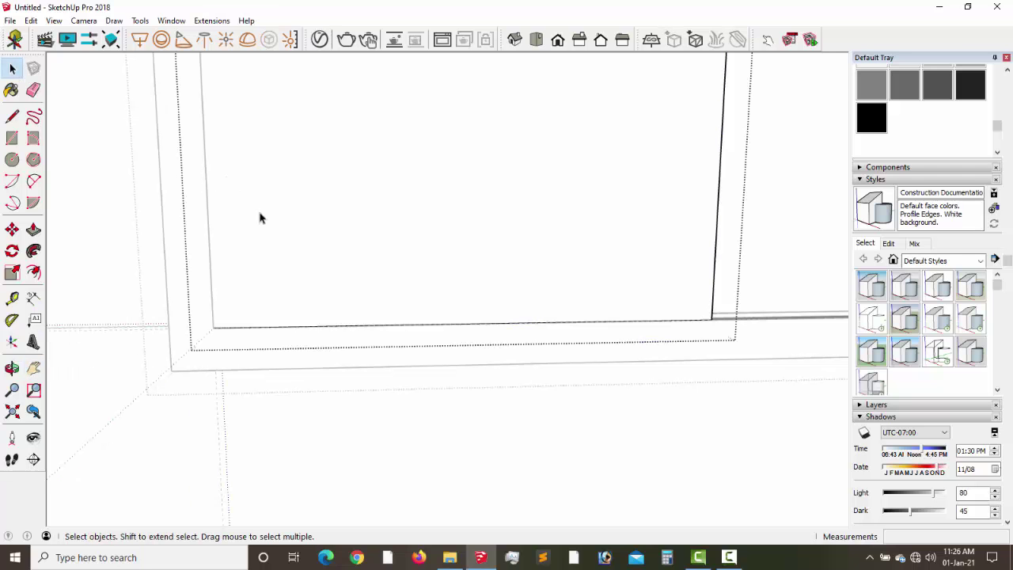
left_click(270, 294)
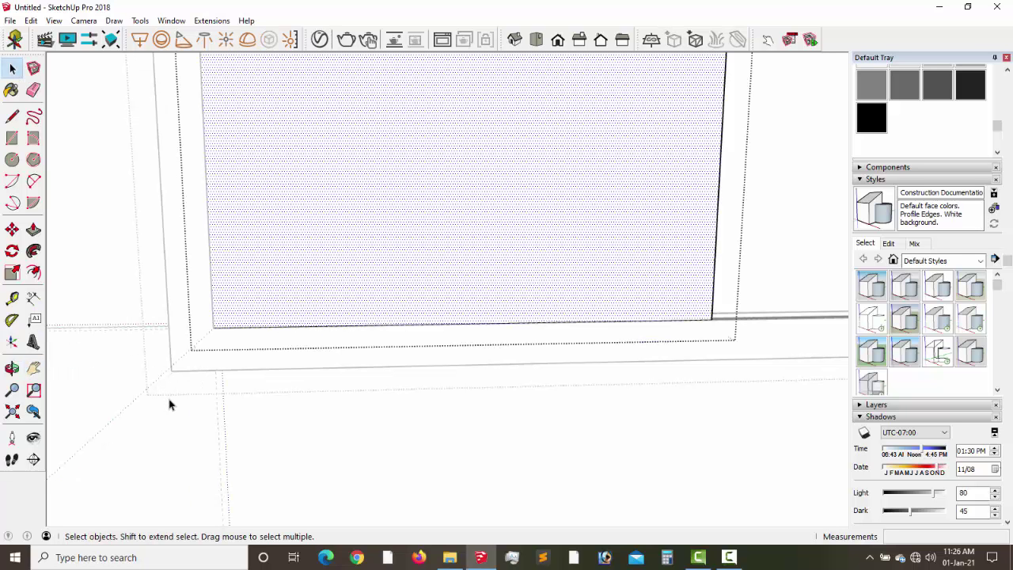
left_click(170, 402)
left_click(254, 308)
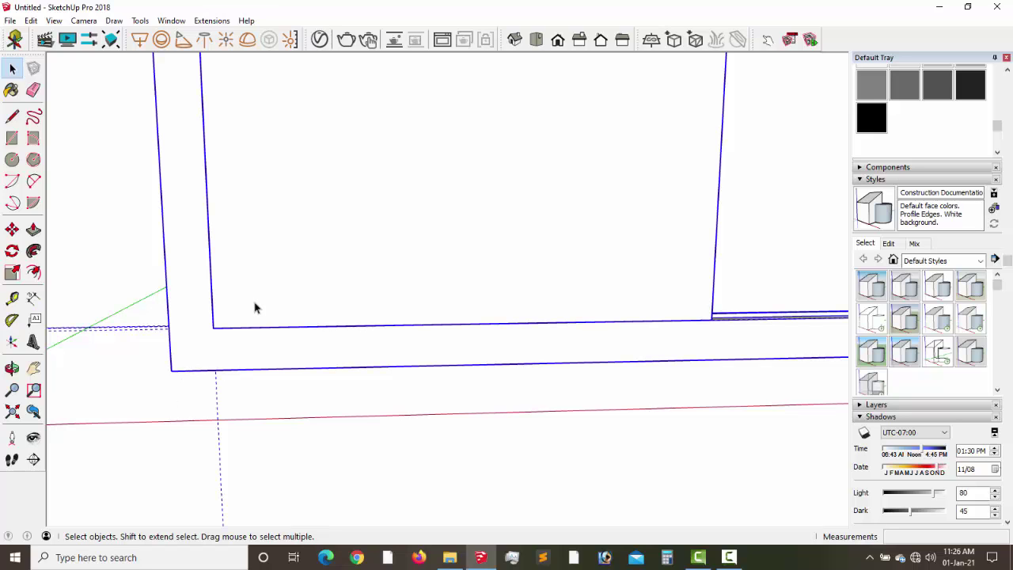
double_click(255, 308)
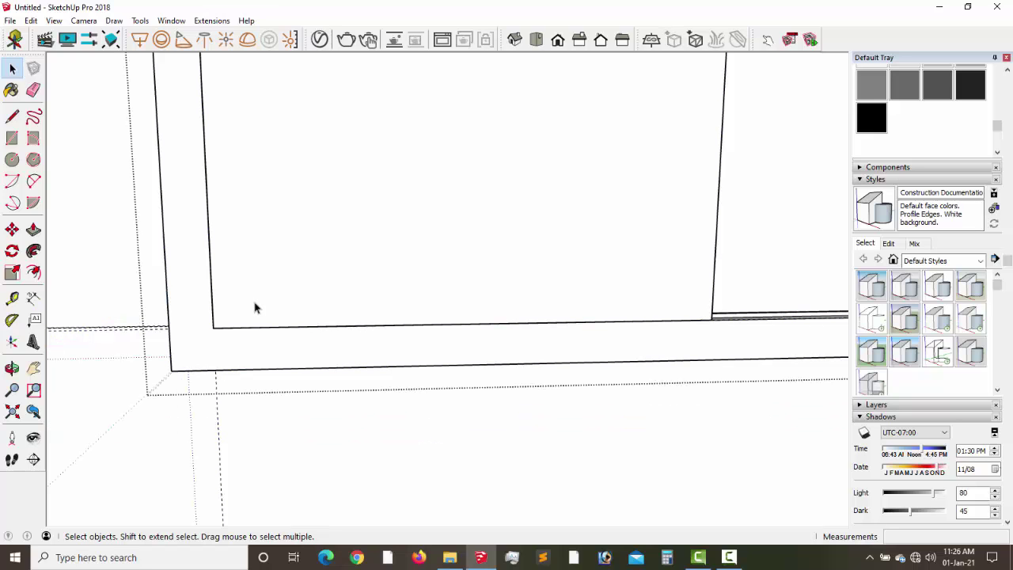
Move the front sliding panel 25 mm along the red axis into the adjoining frame side, using its lower outer corner as base point.
left_click(12, 229)
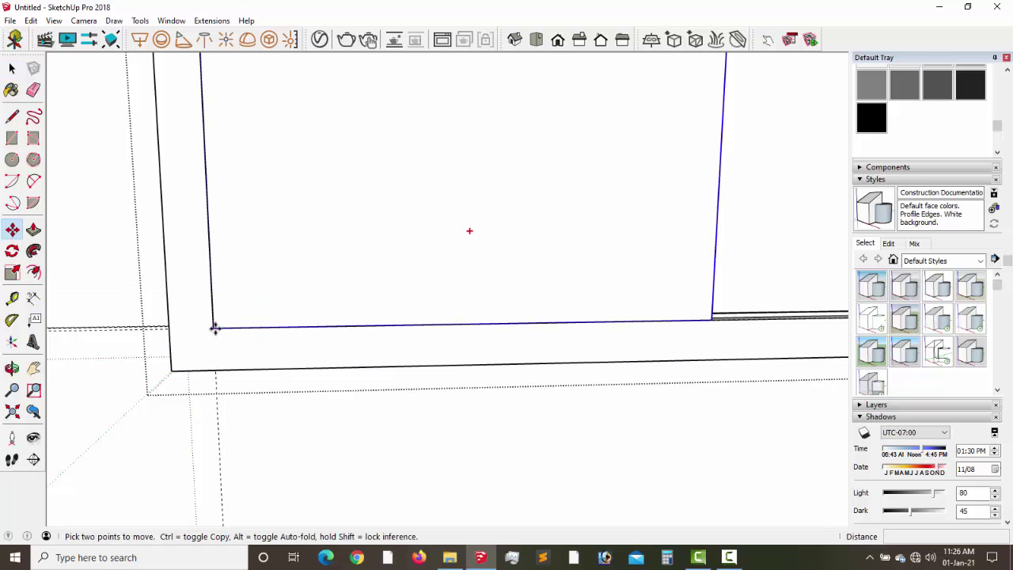
left_click(215, 328)
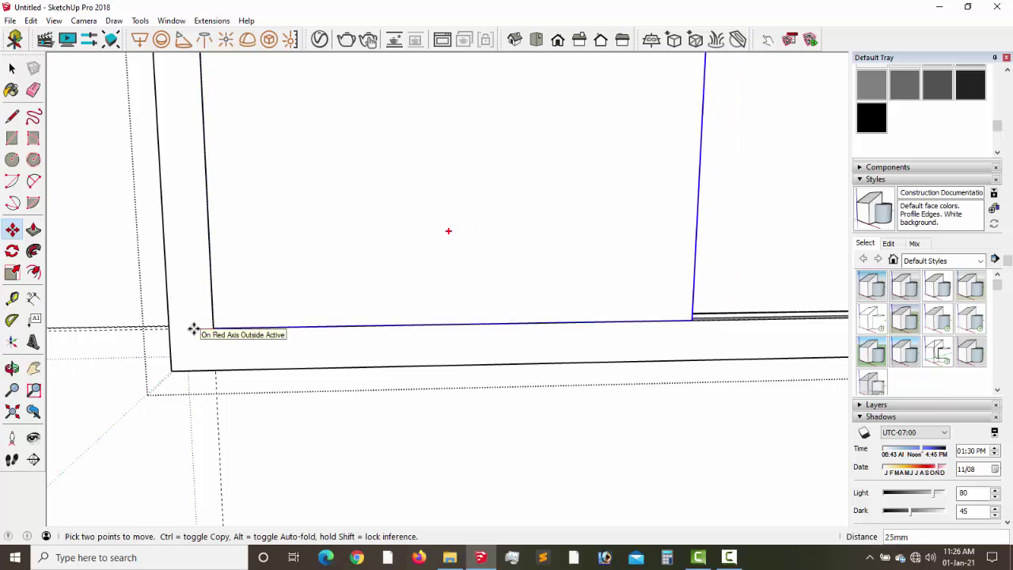
left_click(194, 328)
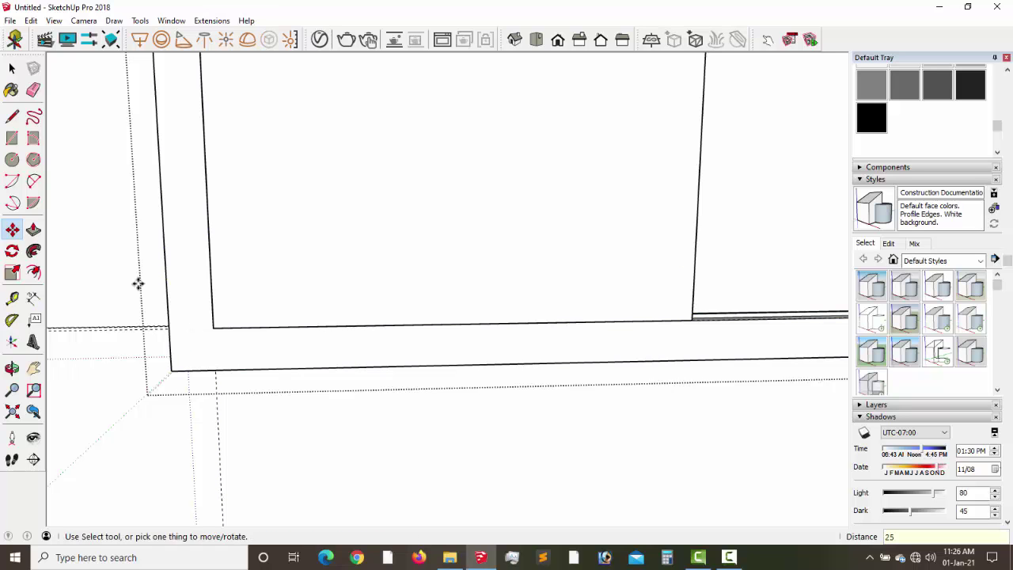
Move the second sliding panel 25 mm along the red axis into the opposite frame side and close the frame group.
left_click(34, 369)
scroll(210, 289, "down", 5)
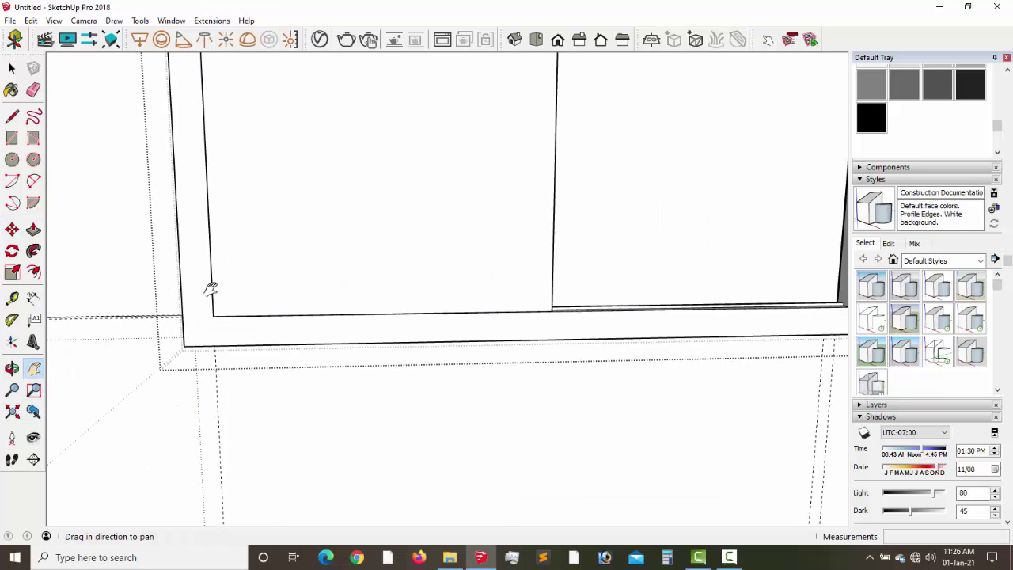
middle_click_drag(605, 269, 83, 234)
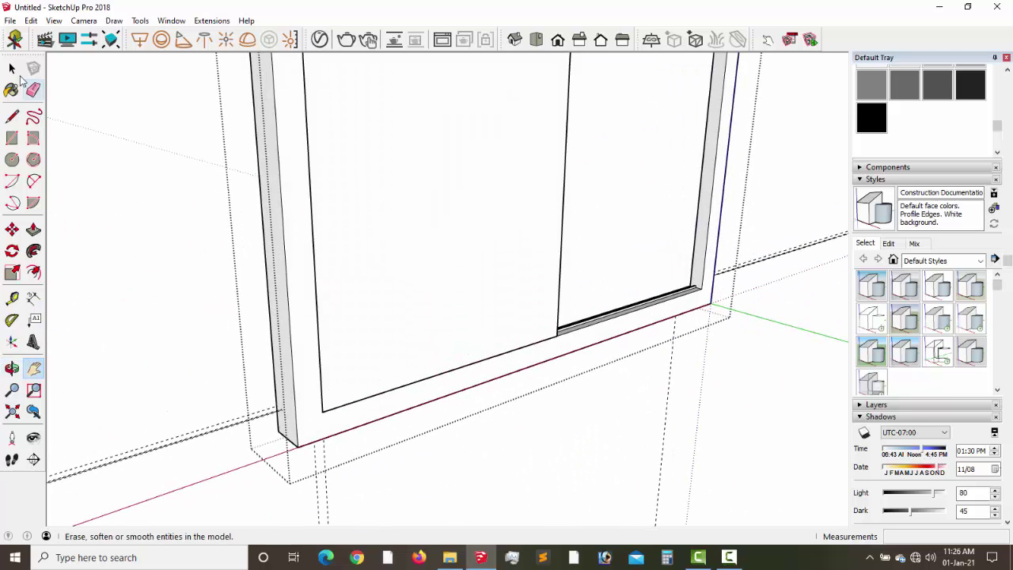
left_click(12, 69)
double_click(349, 392)
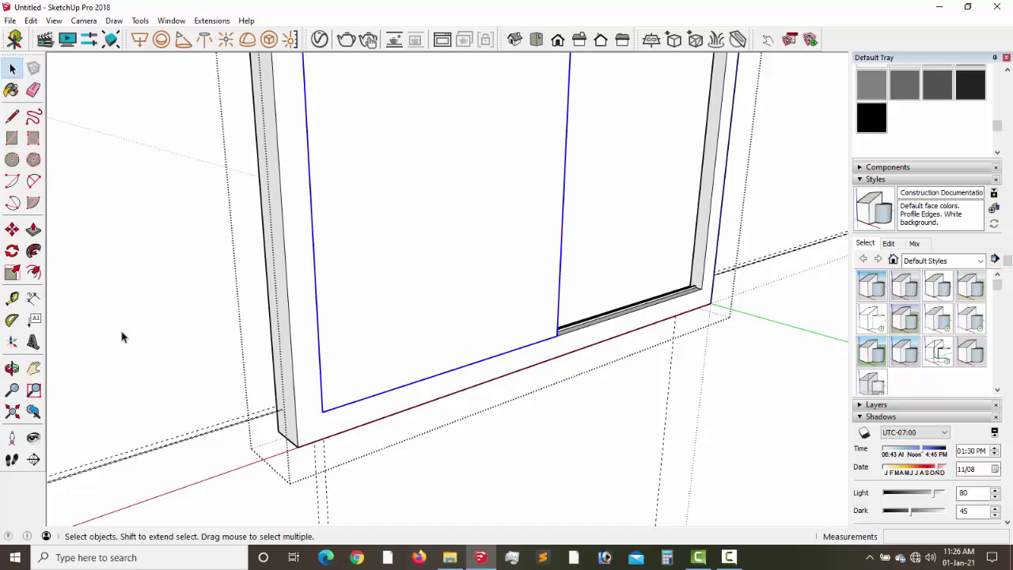
left_click(12, 229)
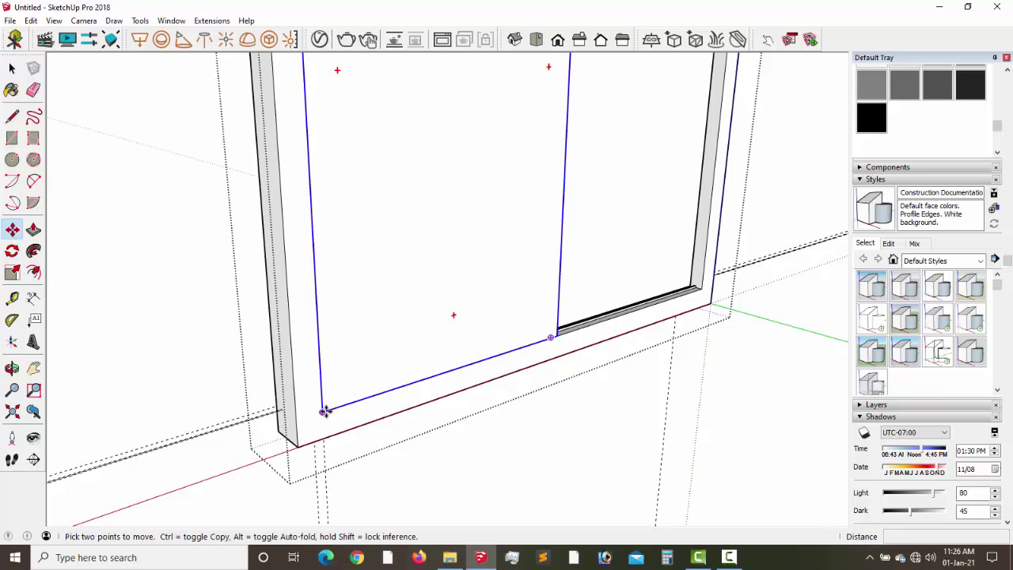
left_click_drag(324, 412, 275, 422)
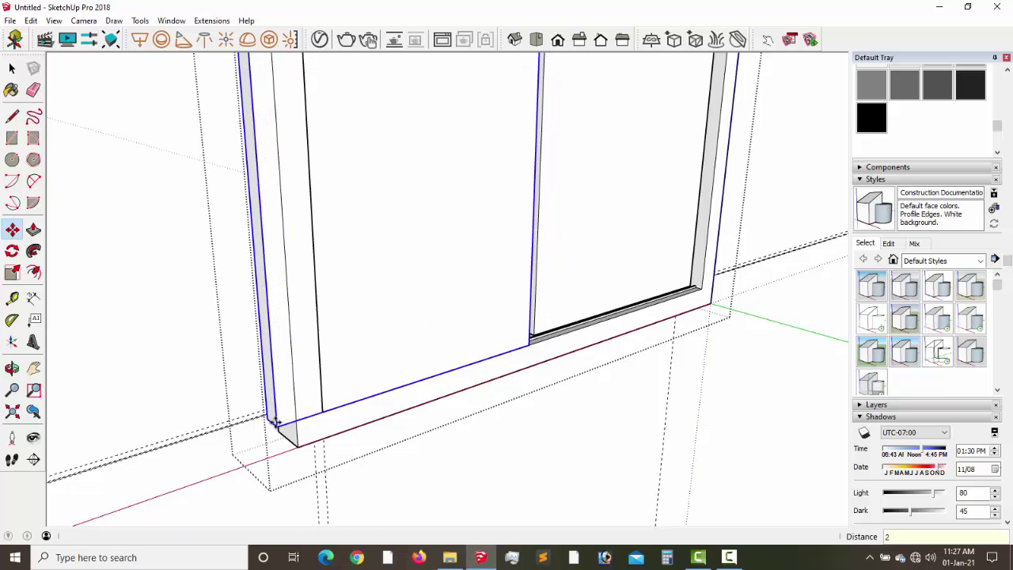
key("Return")
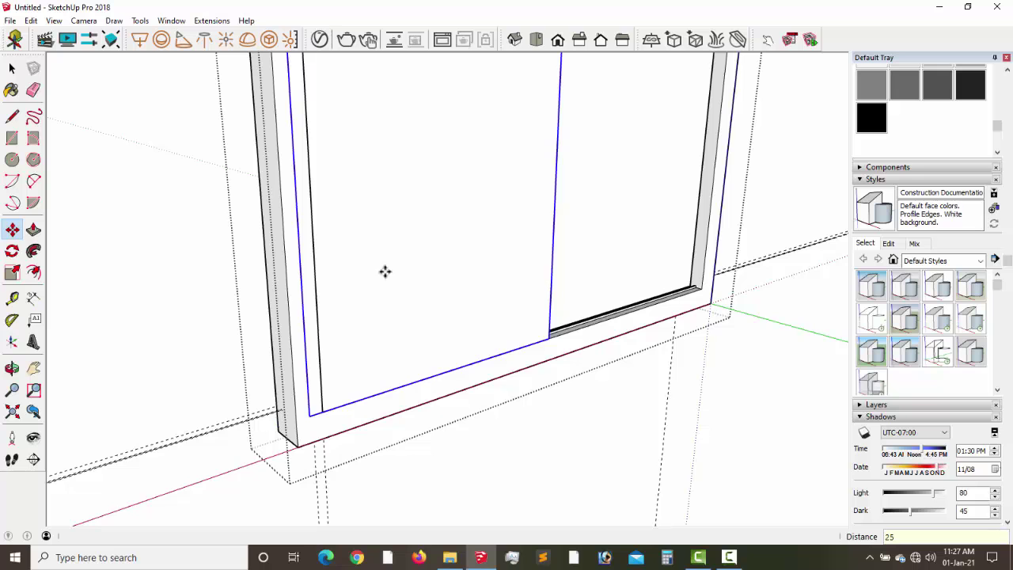
left_click(13, 69)
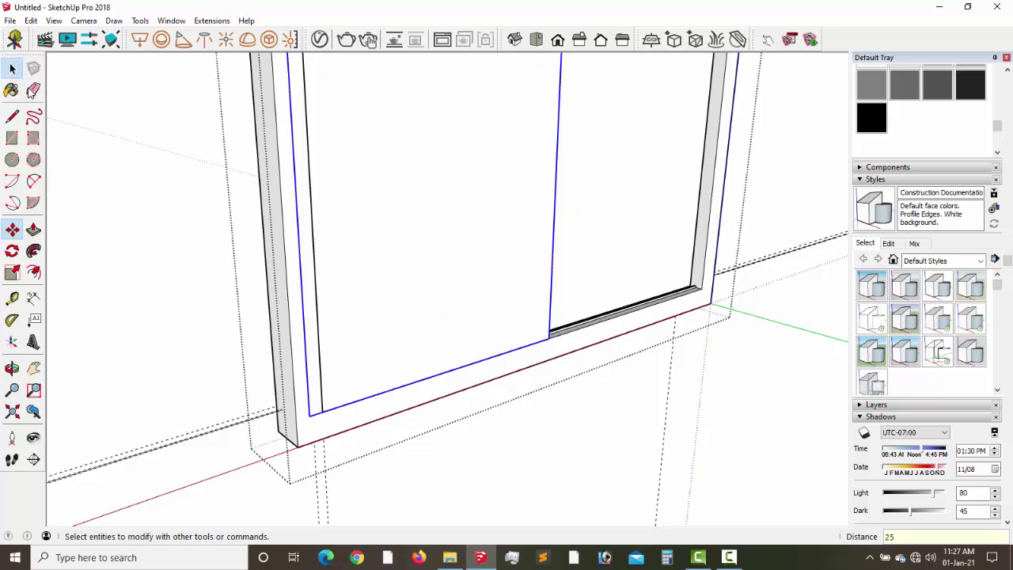
left_click(113, 151)
middle_click_drag(603, 396, 297, 357)
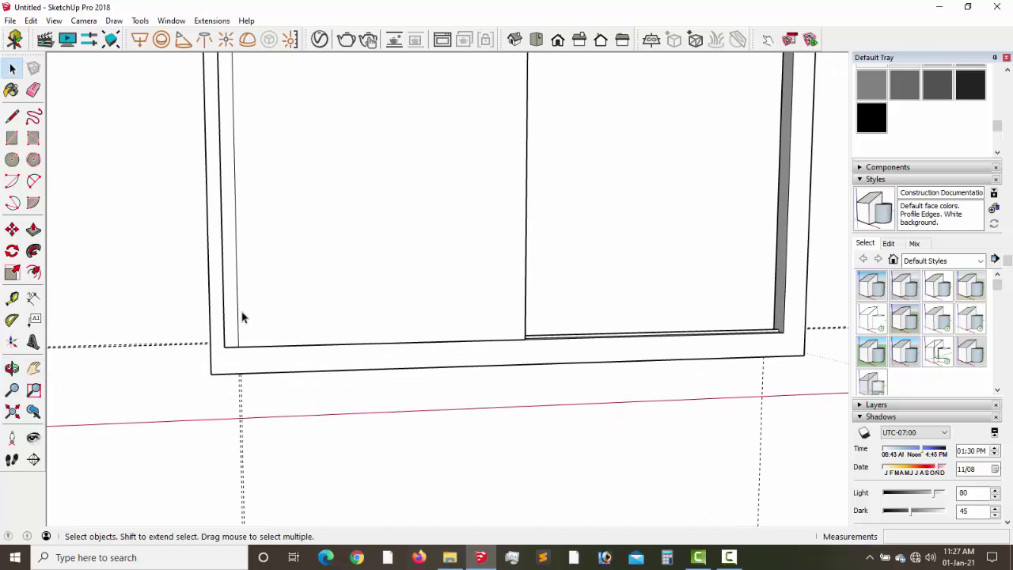
middle_click_drag(357, 333, 790, 371)
scroll(790, 370, "up", 3)
key("space")
scroll(464, 307, "up", 4)
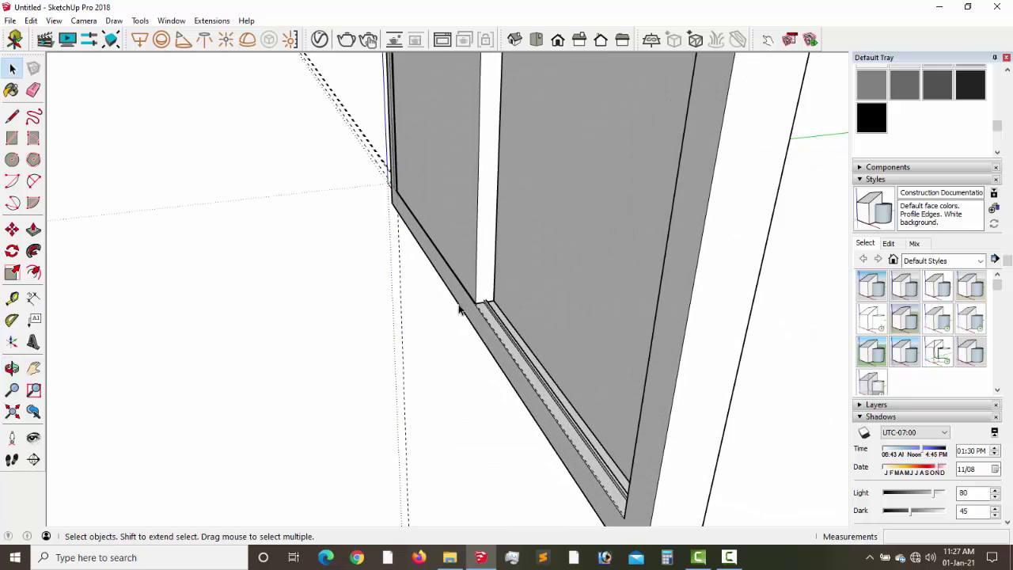
Open the window frame's nested group for editing, down to its own faces.
scroll(458, 309, "up", 5)
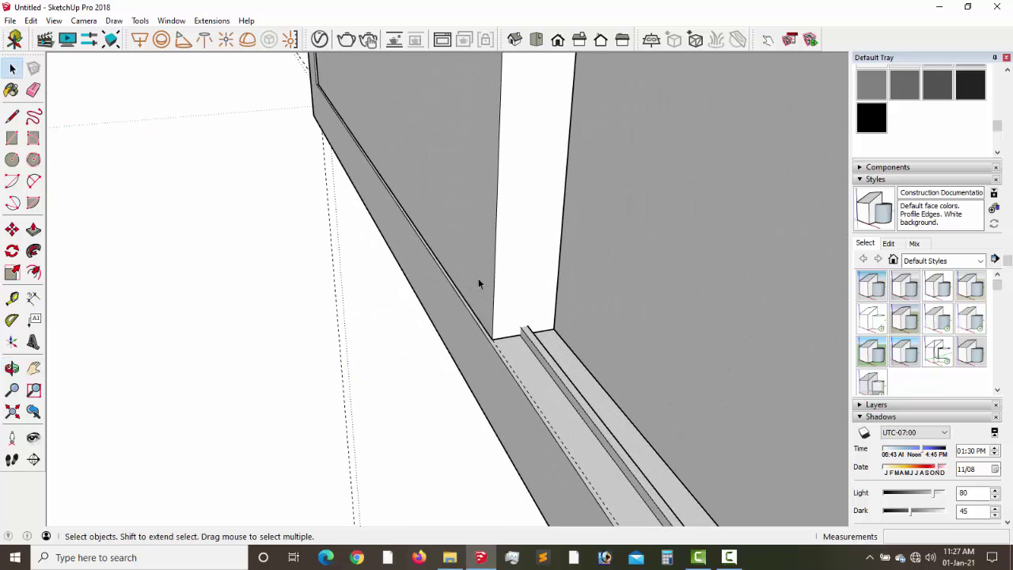
middle_click_drag(478, 278, 565, 208)
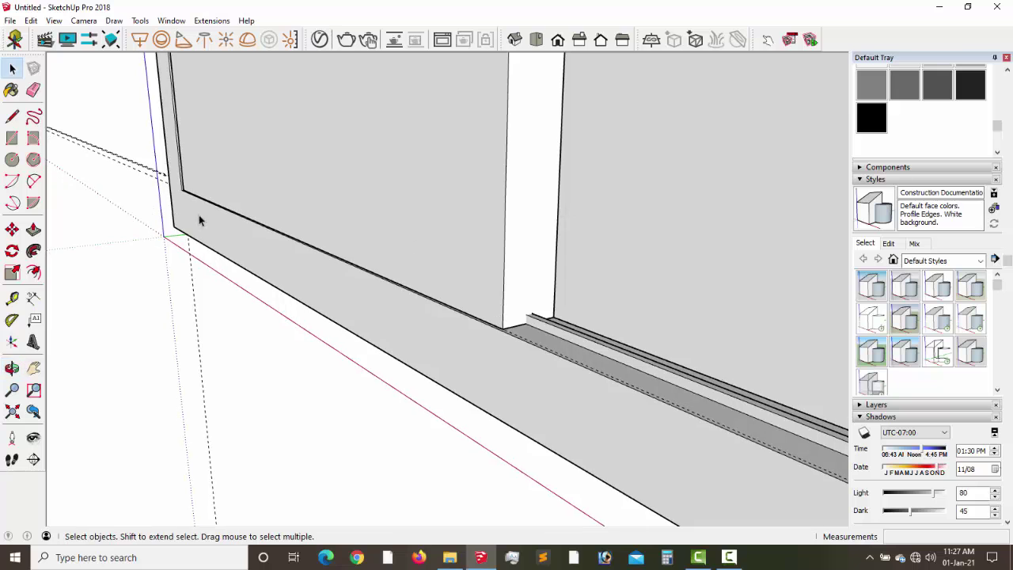
middle_click_drag(199, 219, 151, 251)
scroll(325, 285, "down", 3)
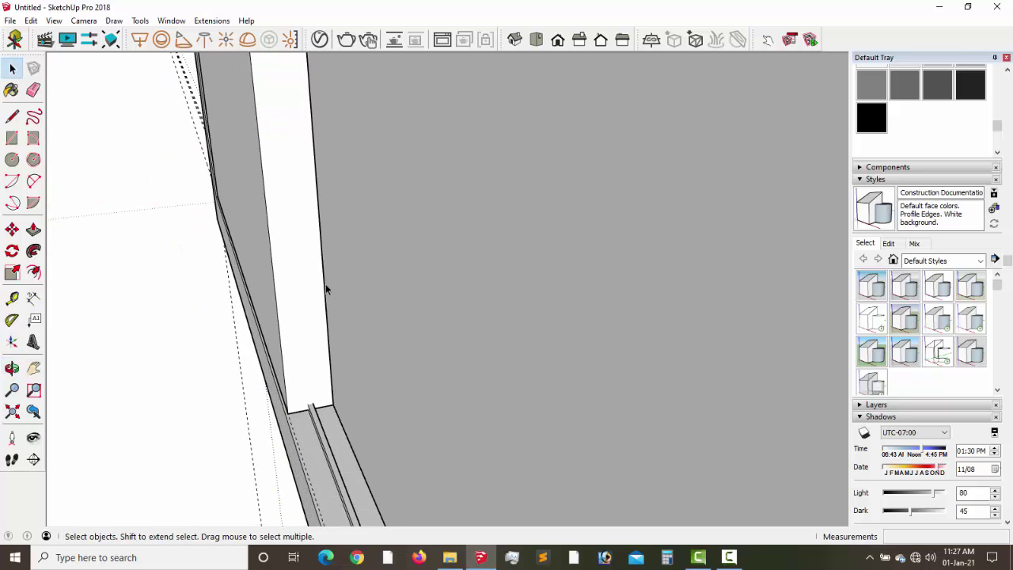
middle_click_drag(325, 292, 487, 397)
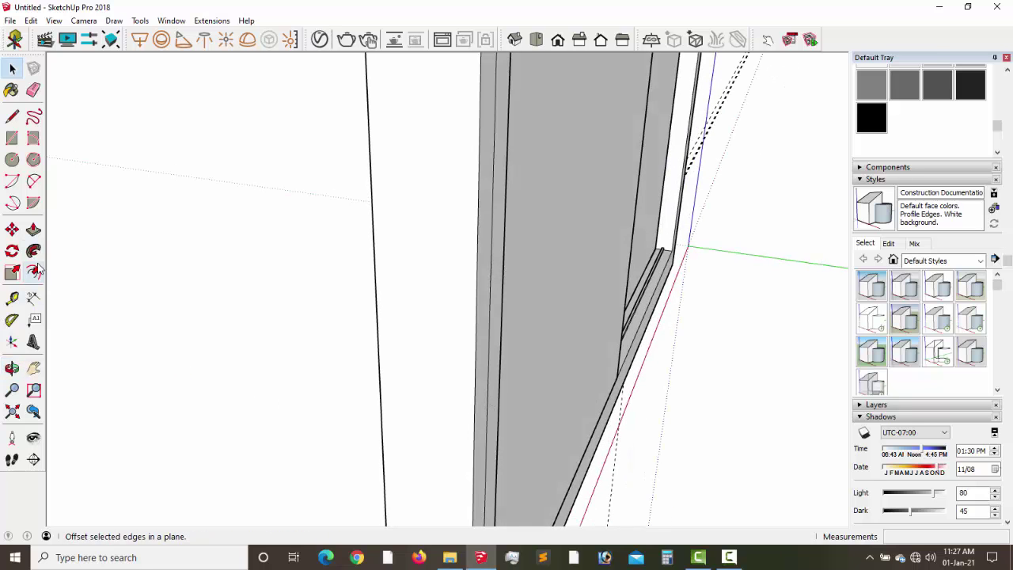
left_click(33, 368)
middle_click_drag(255, 396, 434, 356)
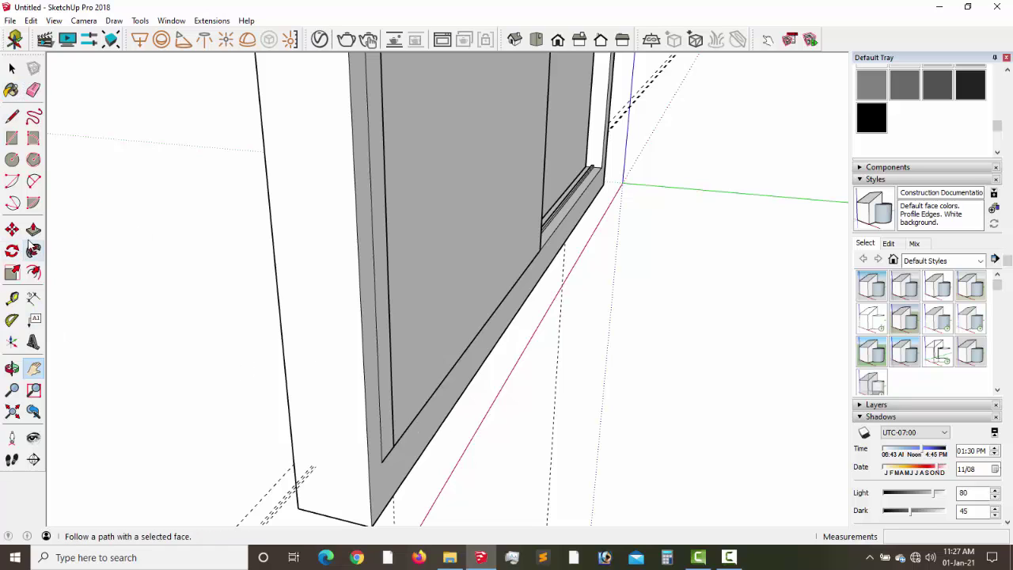
left_click(12, 69)
left_click(438, 406)
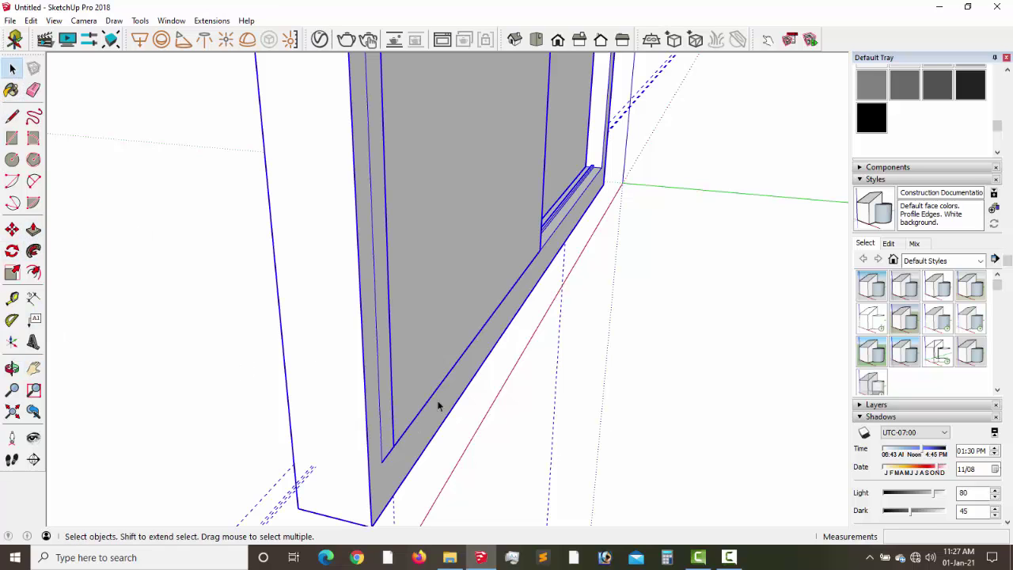
double_click(439, 406)
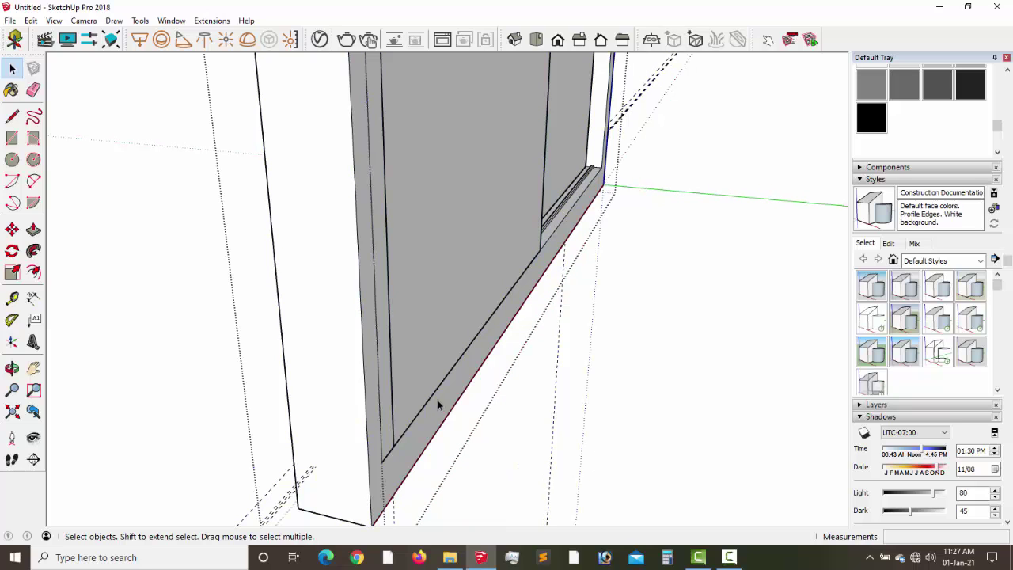
double_click(439, 405)
double_click(438, 406)
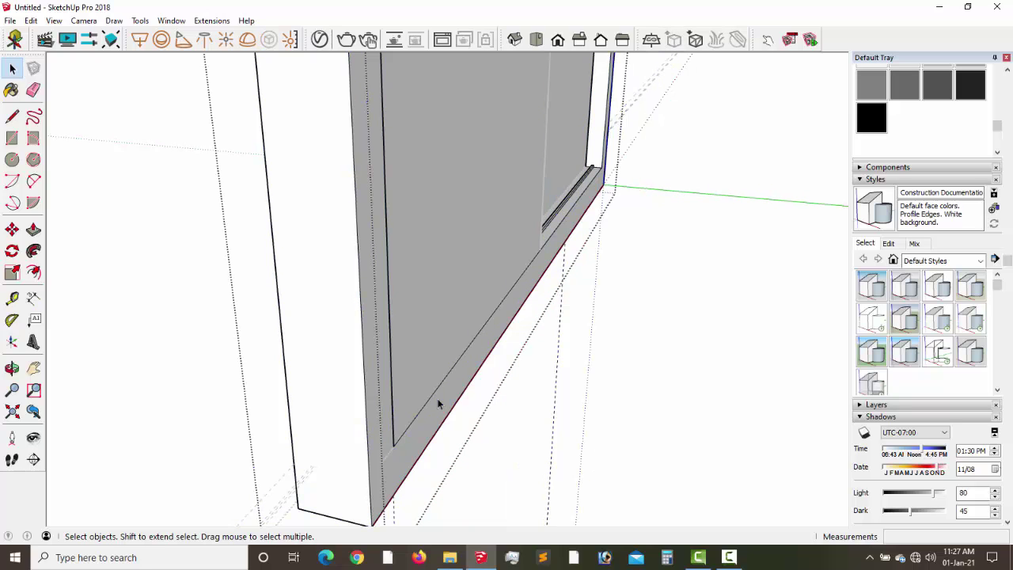
Pull the frame's front face out by about 4 mm, then push it back by about 2 mm, and close the groups.
left_click(438, 405)
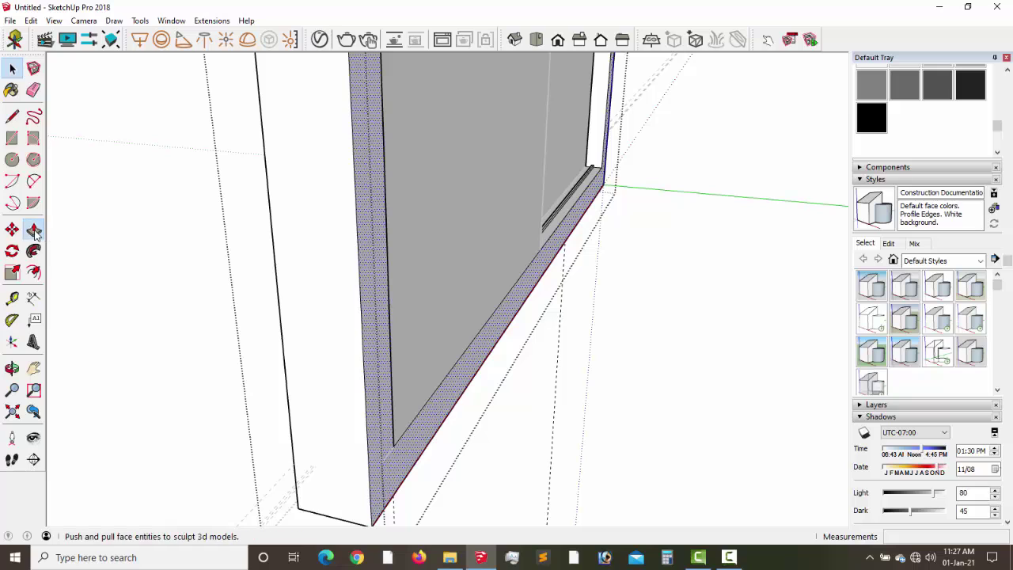
left_click(34, 229)
left_click(452, 402)
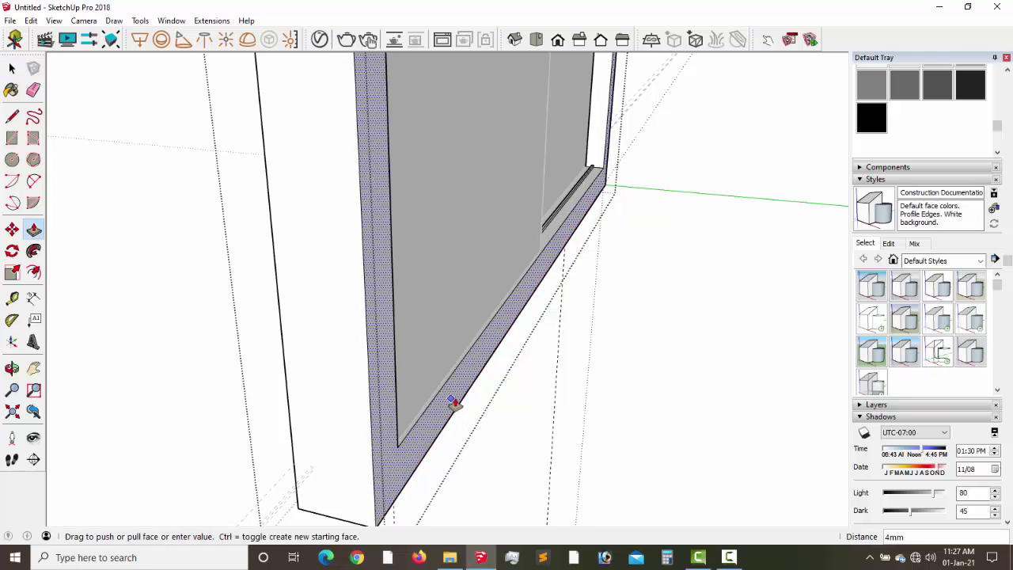
left_click(456, 404)
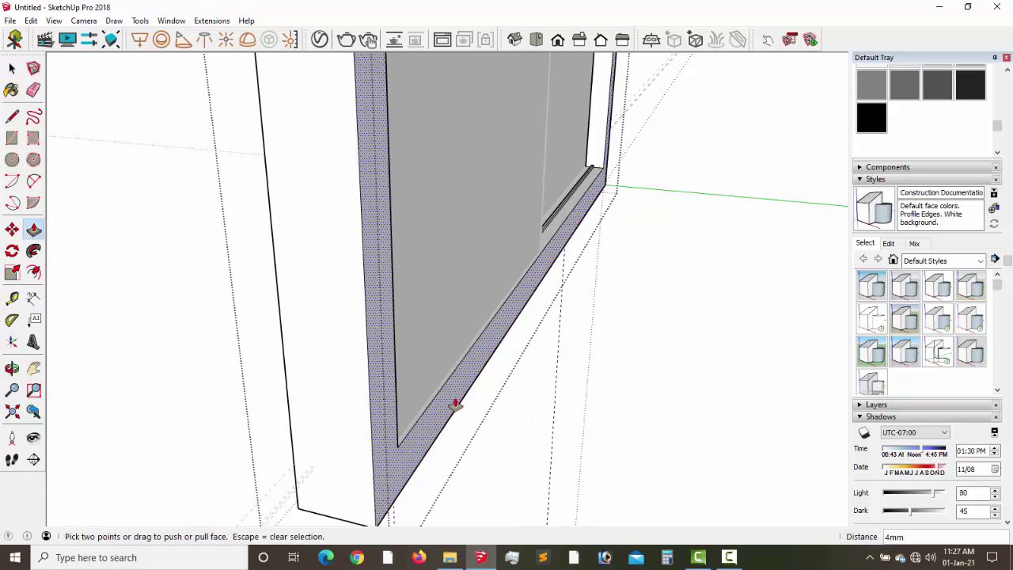
left_click(455, 404)
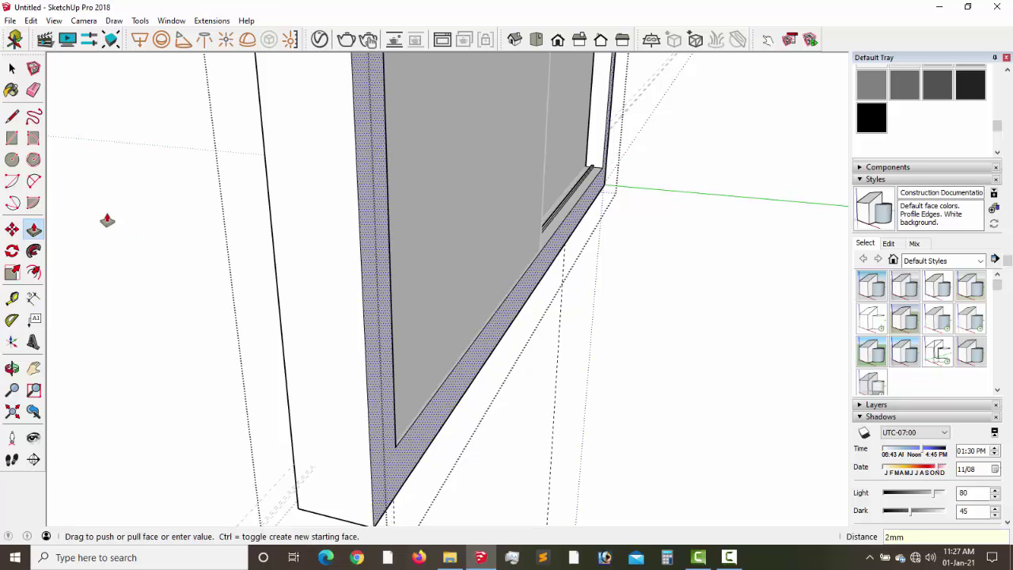
left_click(12, 69)
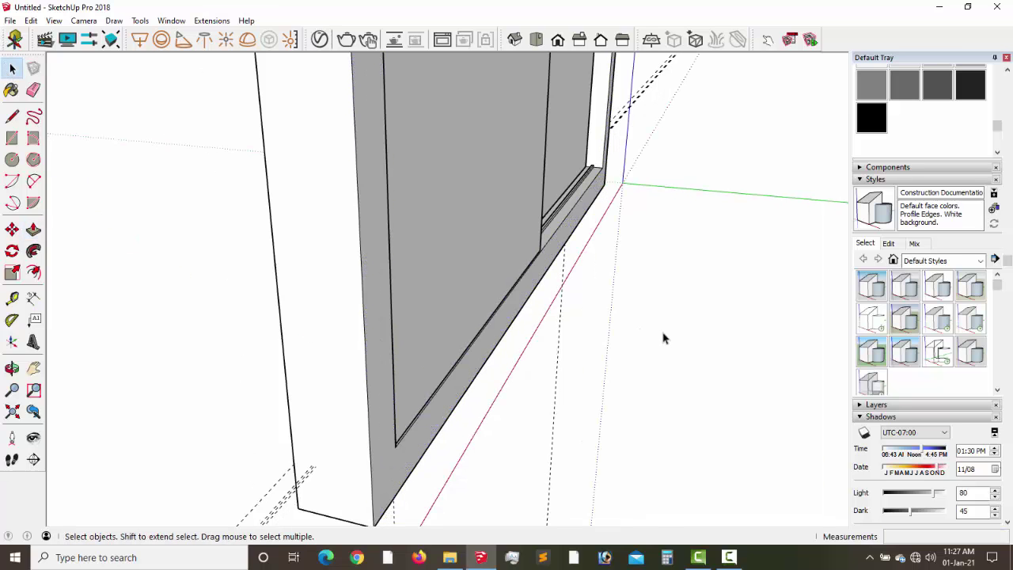
Open the window group and delete the horizontal construction guides running out from the frame's lower corner.
middle_click_drag(662, 339, 608, 384)
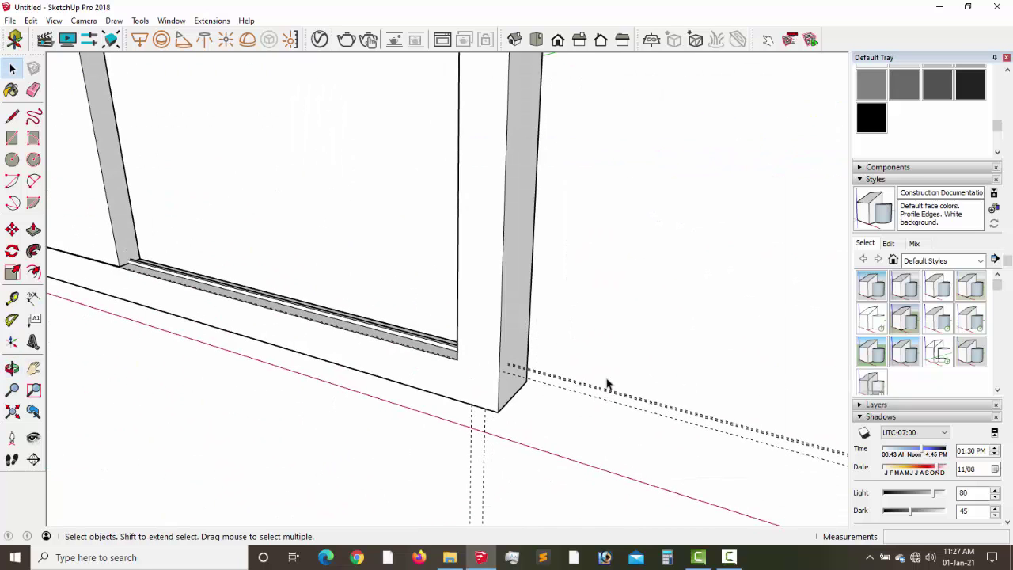
left_click(609, 393)
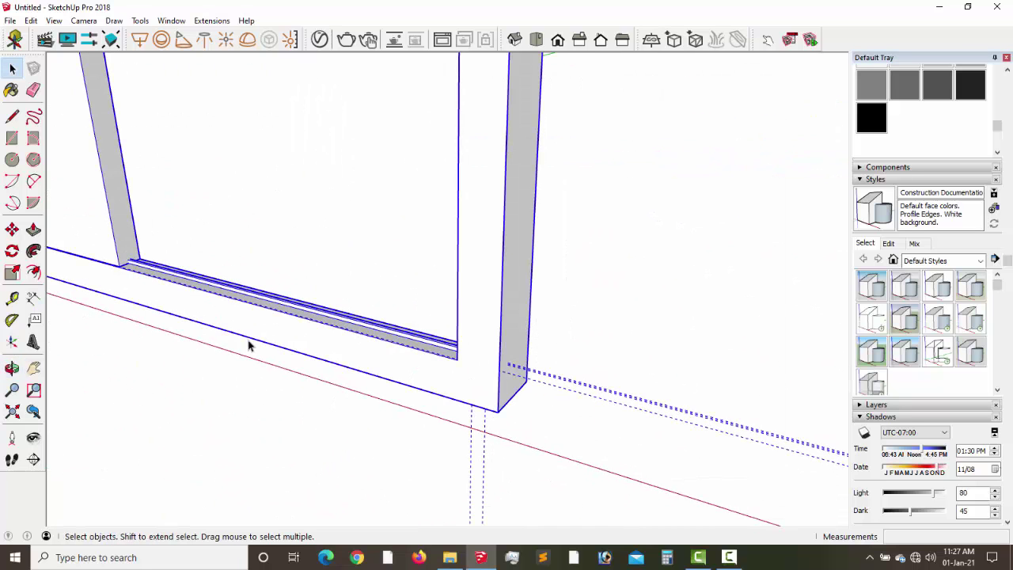
key("ctrl+t")
left_click(661, 407)
double_click(662, 406)
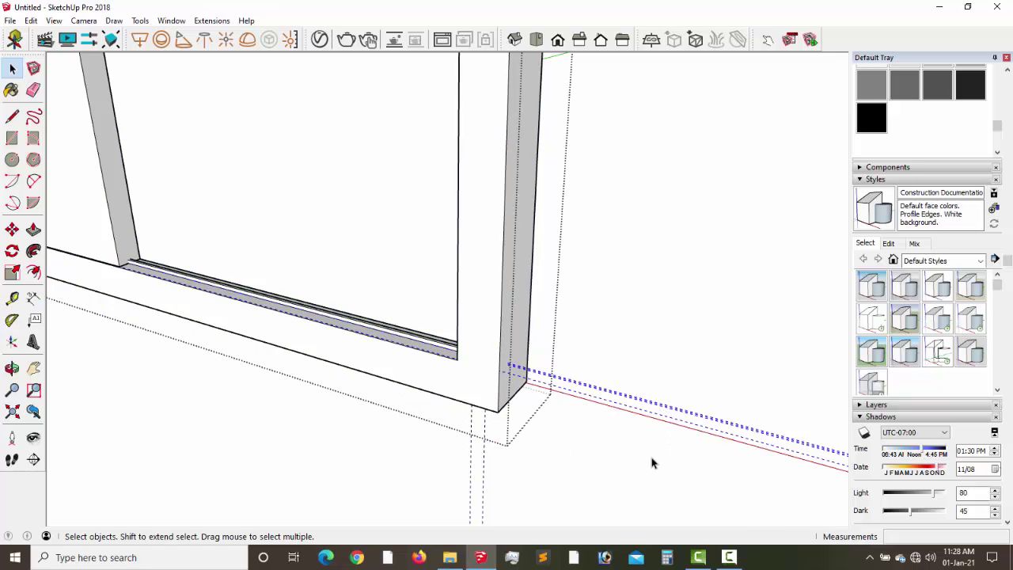
key("ctrl+t")
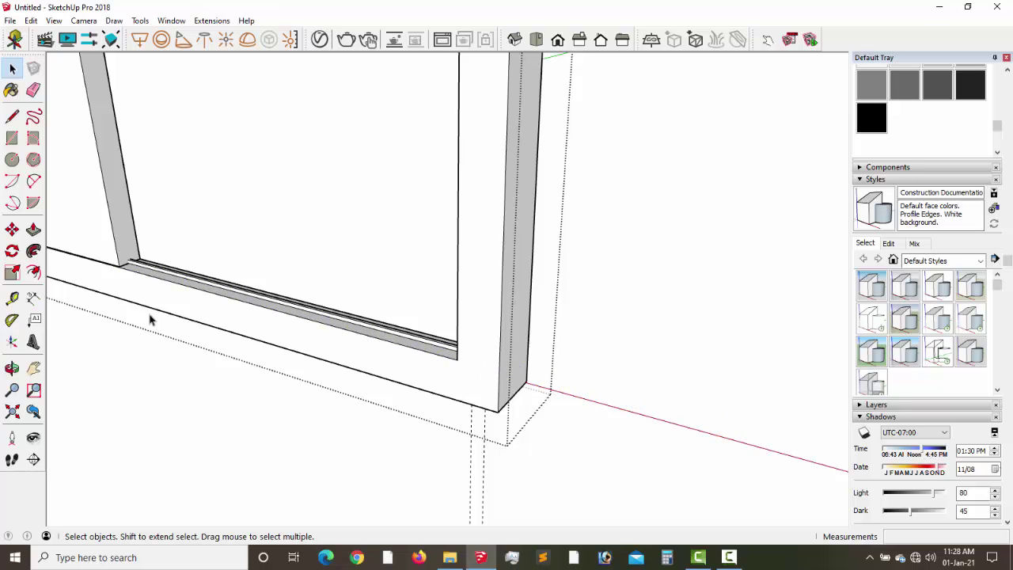
Try to outline the raised sill track's end profile against the front sliding panel's side face with the Line tool.
left_click(33, 368)
left_click_drag(133, 273, 426, 360)
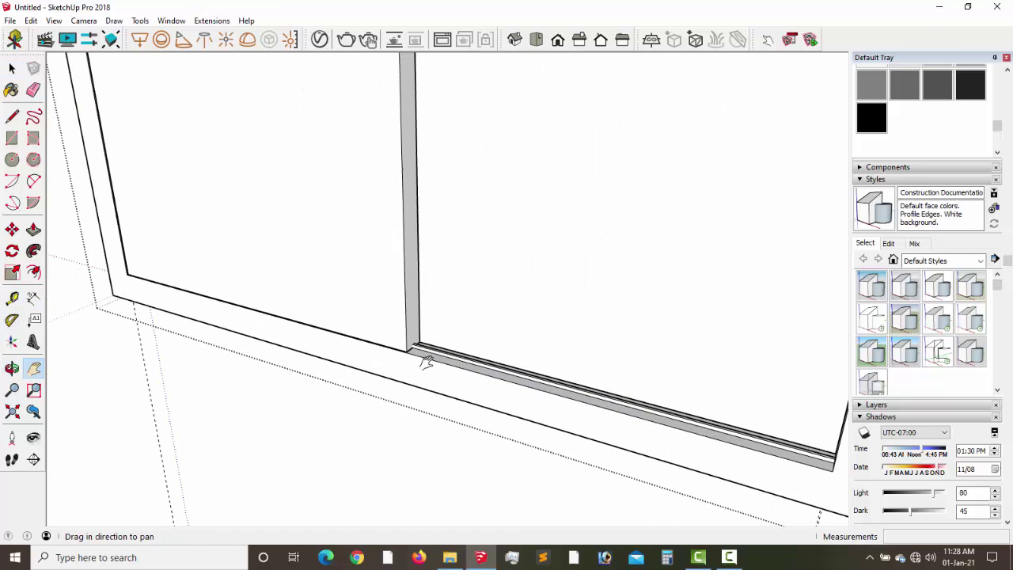
middle_click_drag(426, 360, 322, 340)
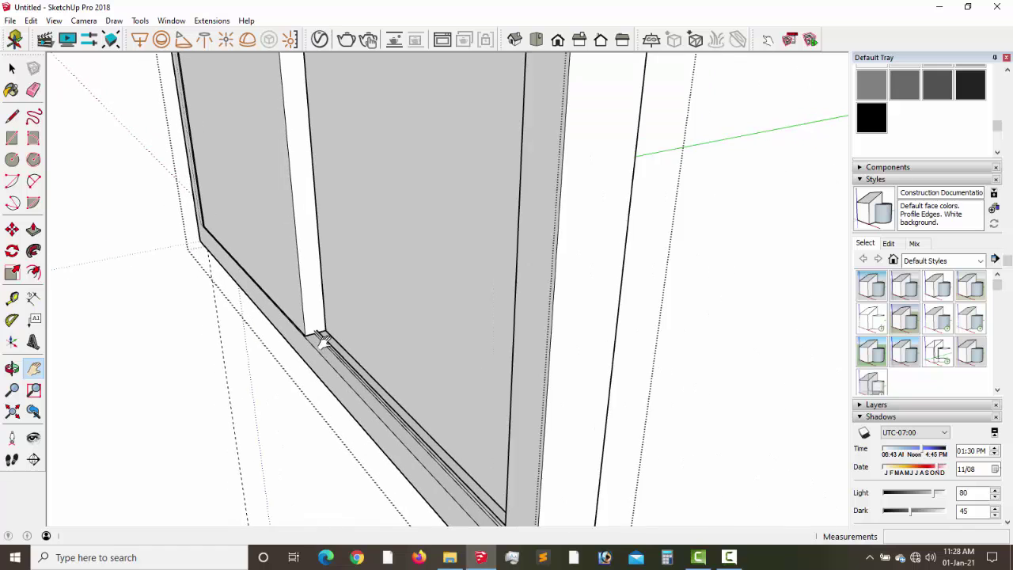
scroll(321, 338, "up", 6)
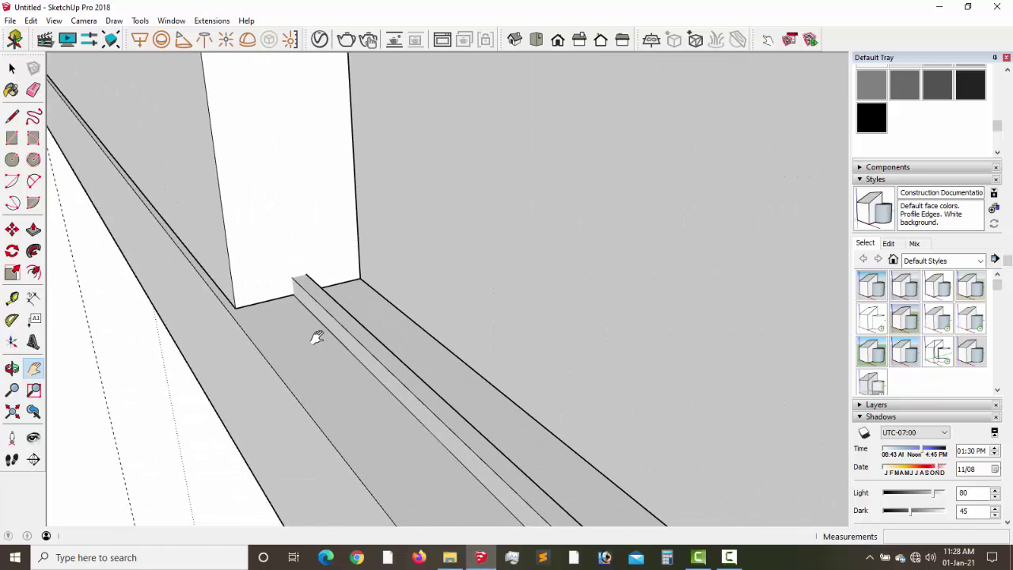
scroll(317, 335, "up", 3)
scroll(354, 293, "up", 3)
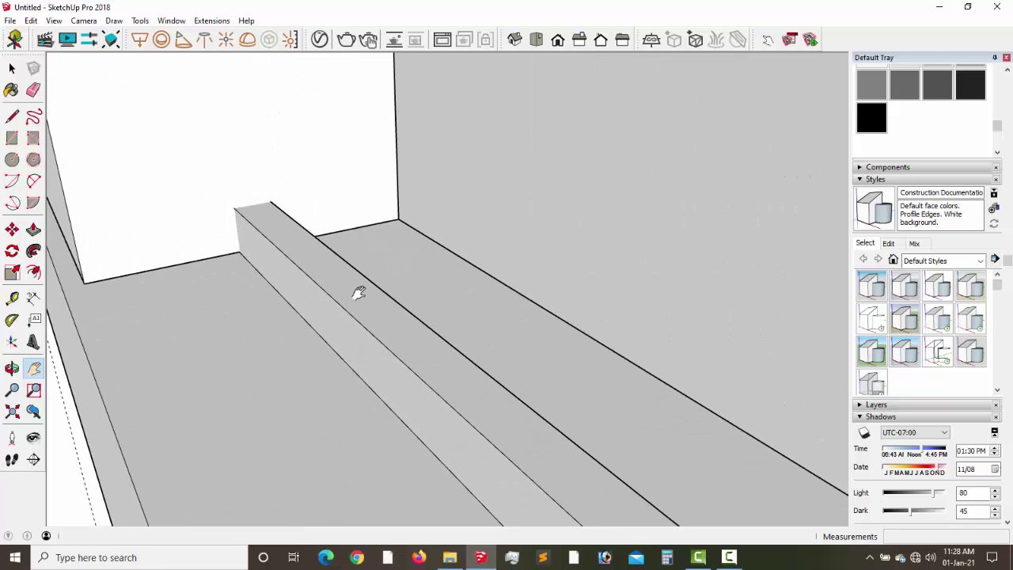
mouse_move(359, 293)
middle_mouse_down()
mouse_move(324, 344)
mouse_move(328, 281)
middle_mouse_up()
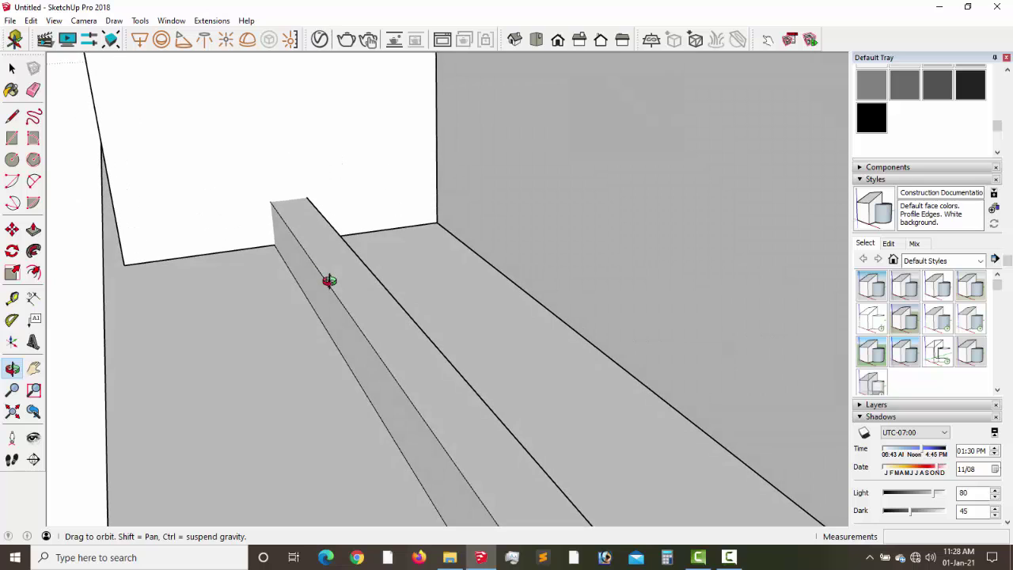
left_click(13, 116)
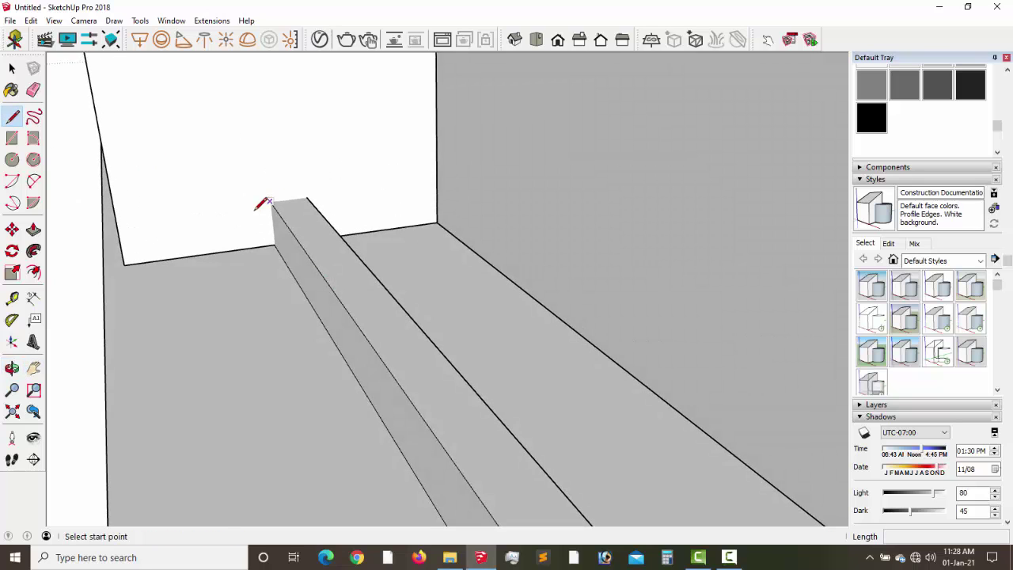
left_click(273, 244)
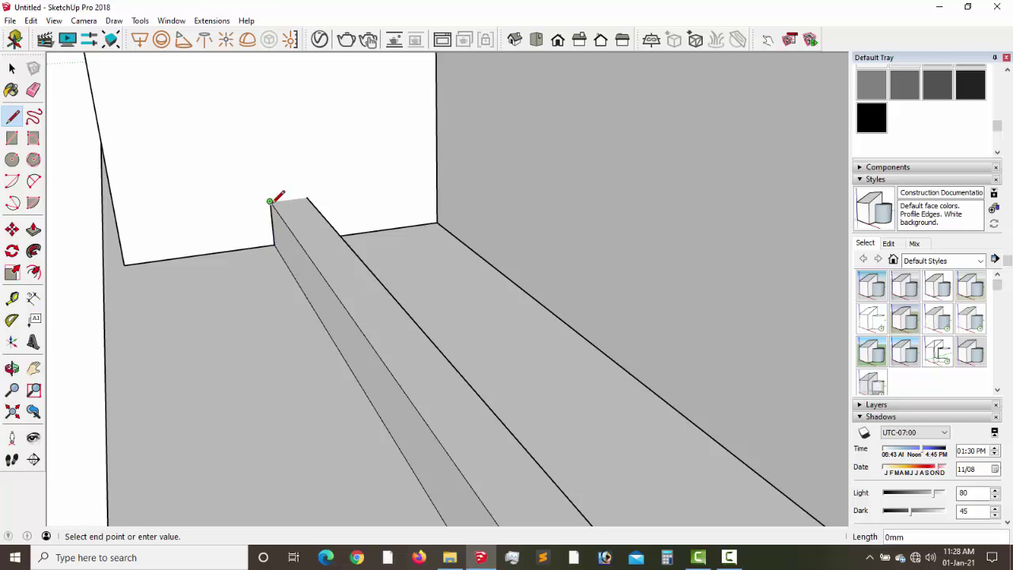
middle_click_drag(317, 198, 221, 210)
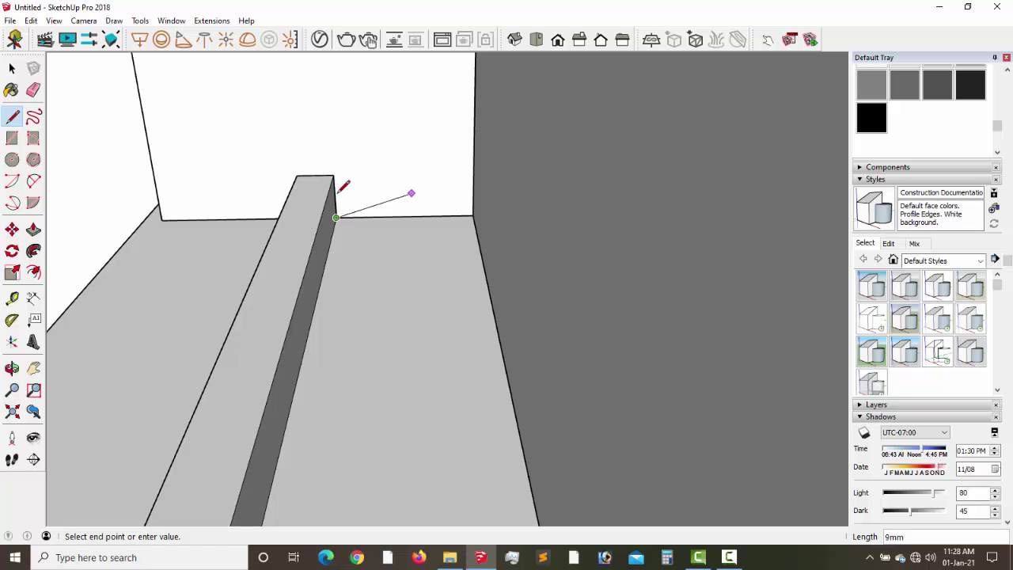
key("Escape")
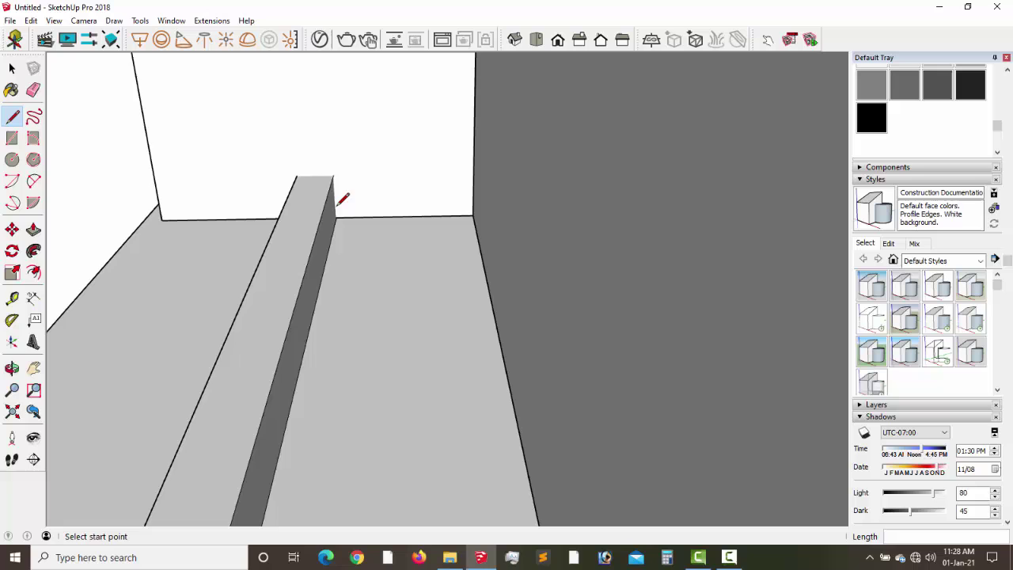
Open the front sliding panel's group and trace the raised sill track's end profile with lines on the panel's side face.
left_click(12, 69)
double_click(206, 119)
key("ctrl+z")
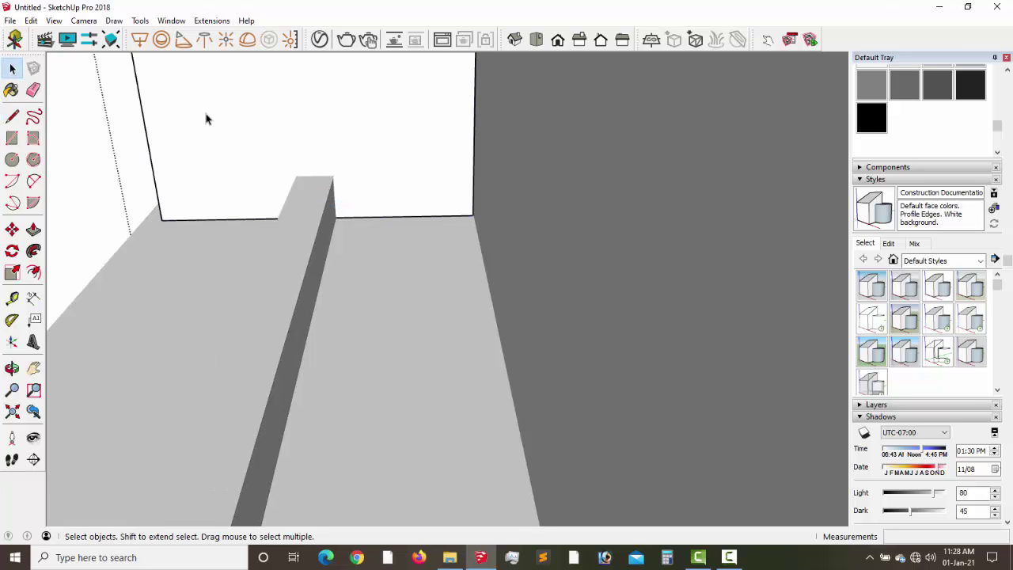
left_click(206, 119)
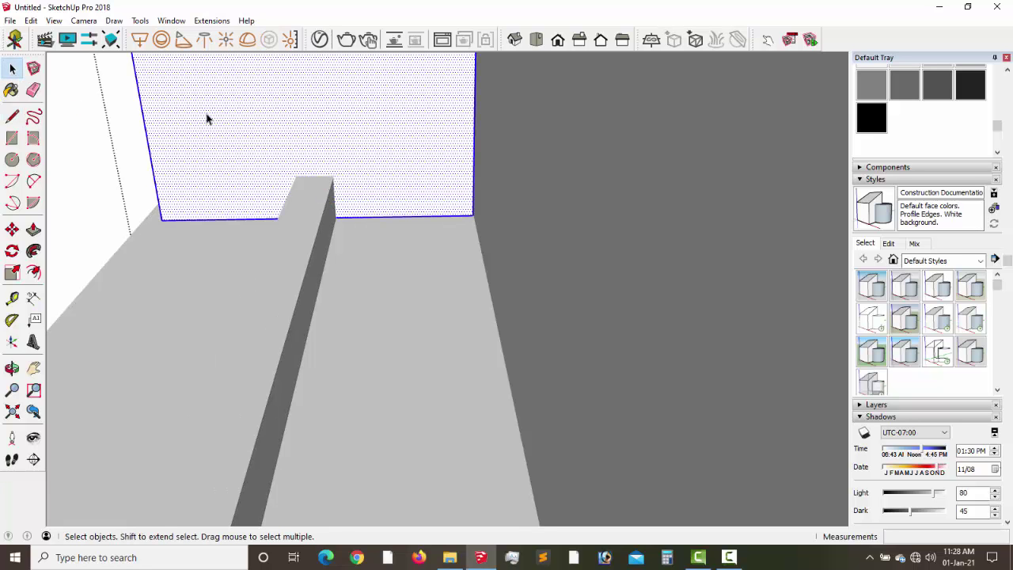
middle_click_drag(206, 119, 119, 159)
left_click(11, 116)
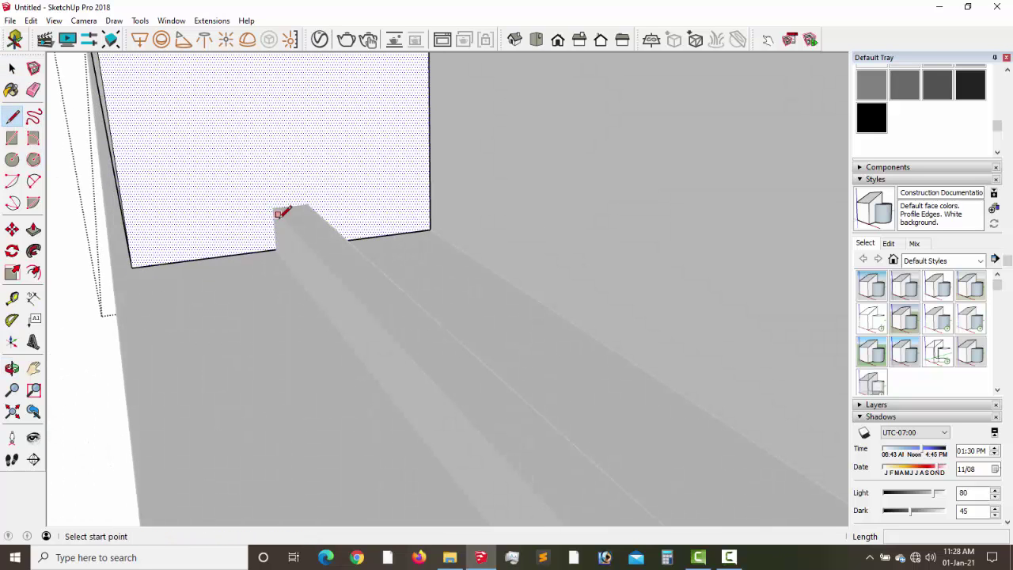
left_click(275, 249)
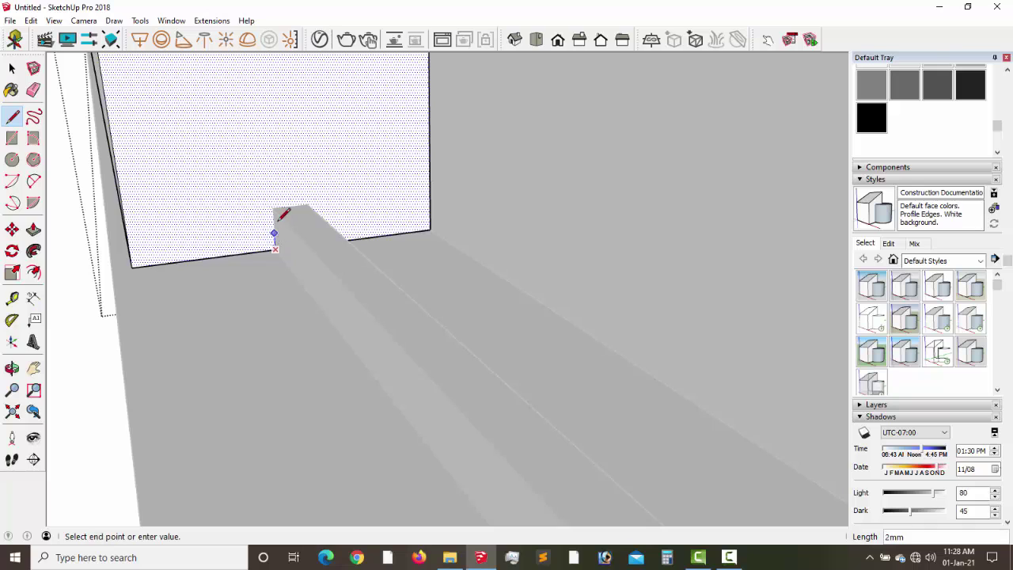
left_click(272, 208)
middle_click_drag(308, 203, 340, 206)
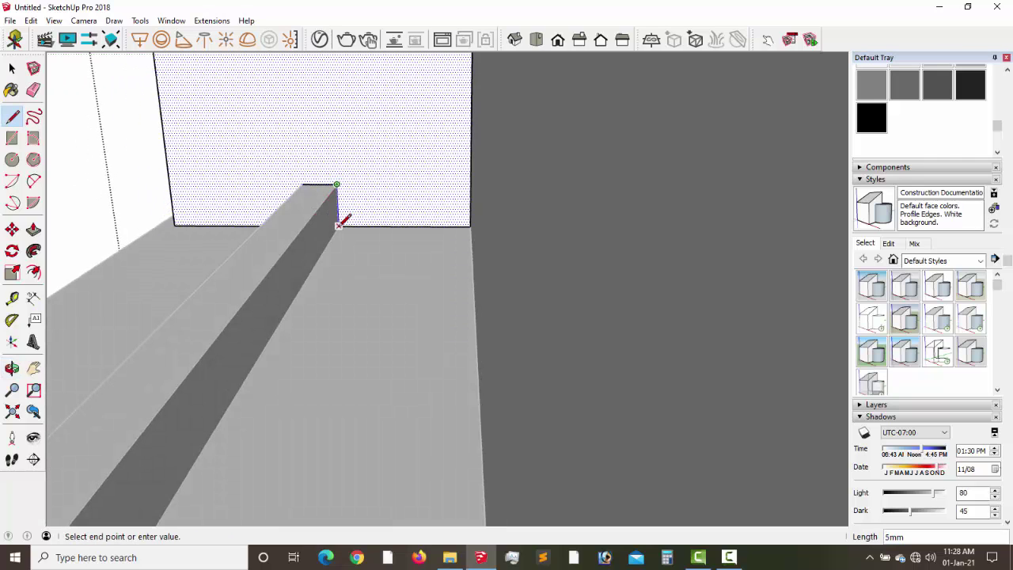
left_click(341, 224)
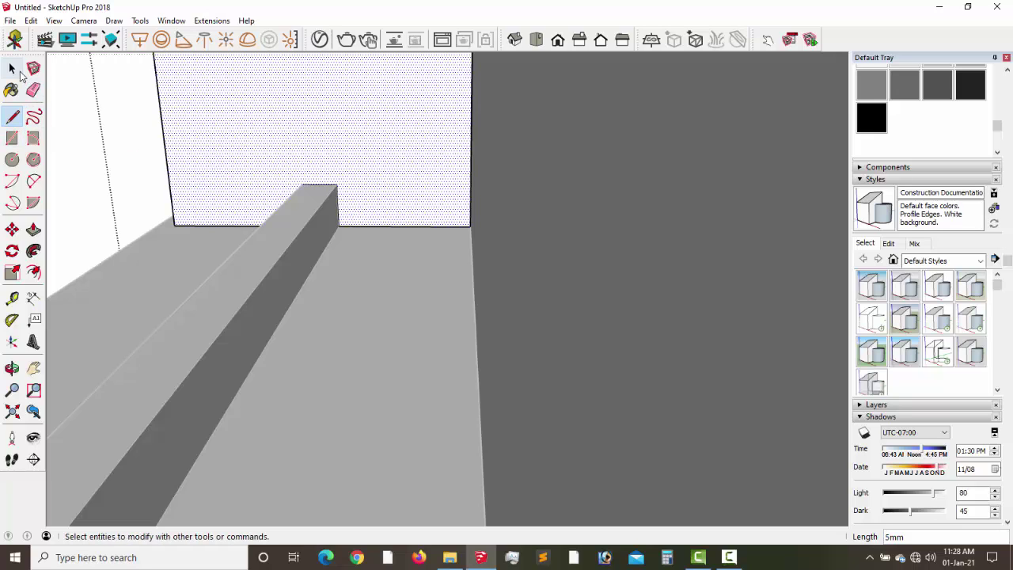
left_click(13, 70)
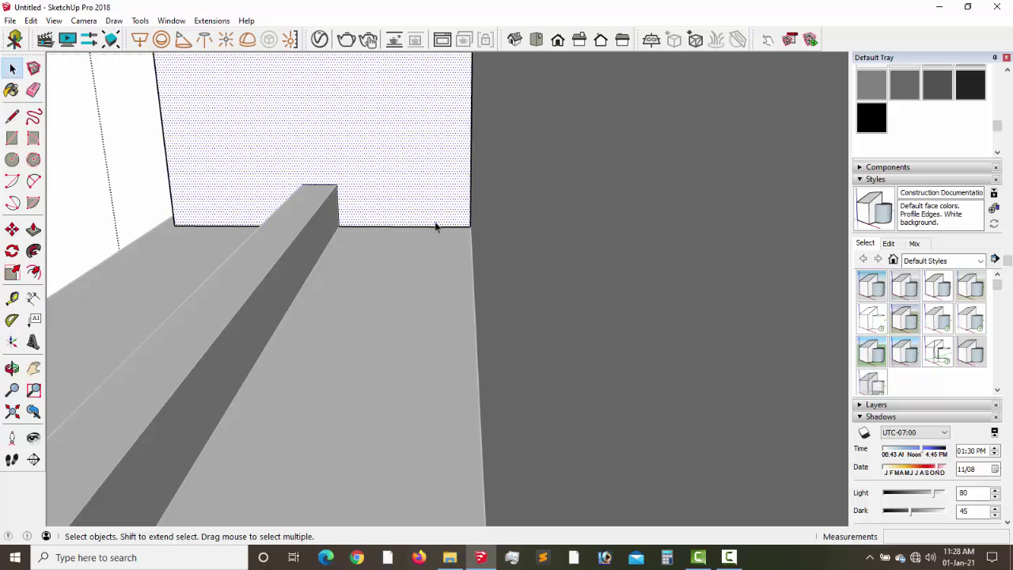
Reopen the front sliding panel's group and select its side face above the raised sill track.
middle_click_drag(475, 239, 522, 277)
left_click(33, 368)
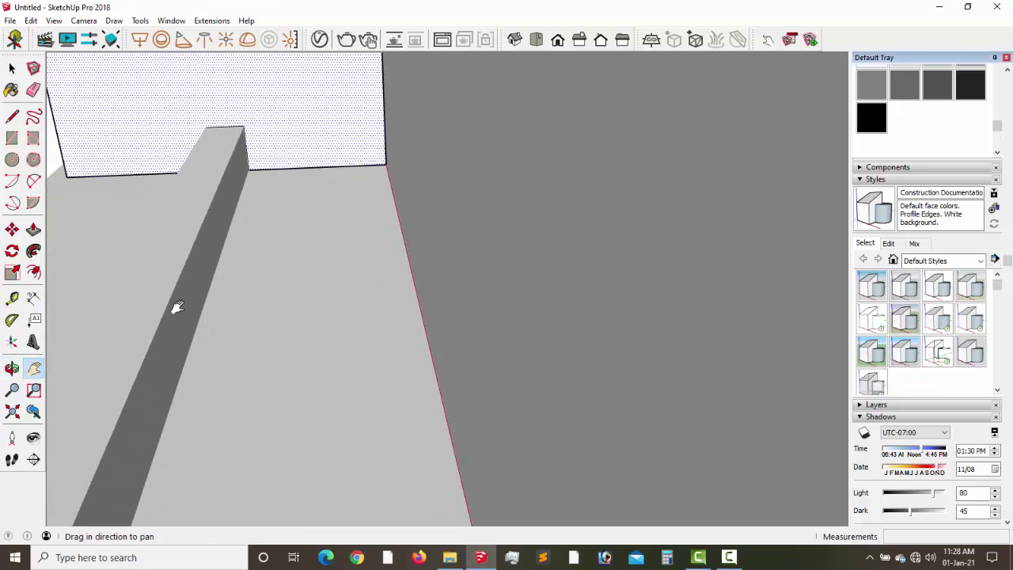
left_click_drag(175, 306, 253, 270)
left_click_drag(325, 265, 293, 240)
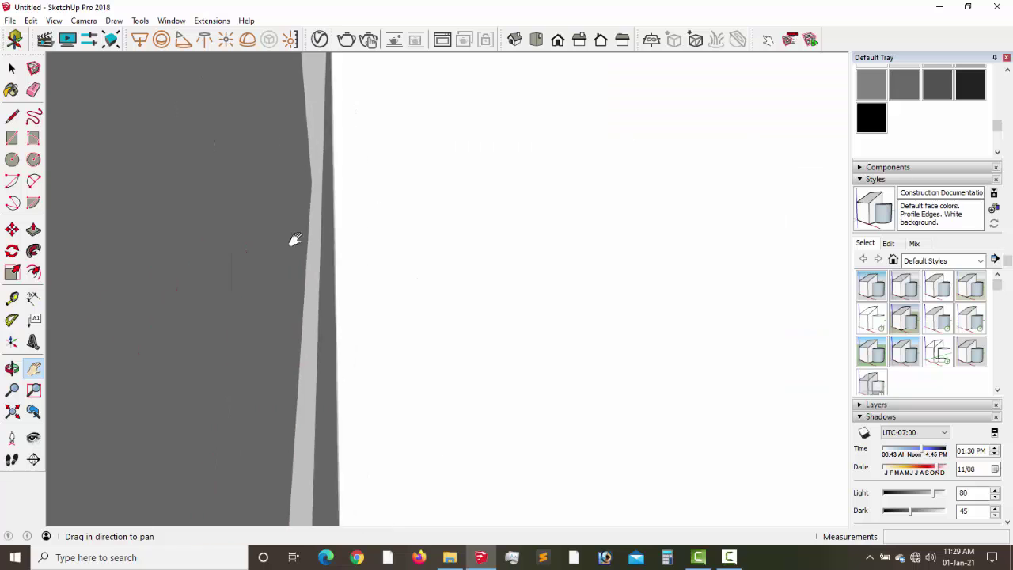
middle_click_drag(475, 251, 467, 299)
left_click_drag(246, 338, 386, 273)
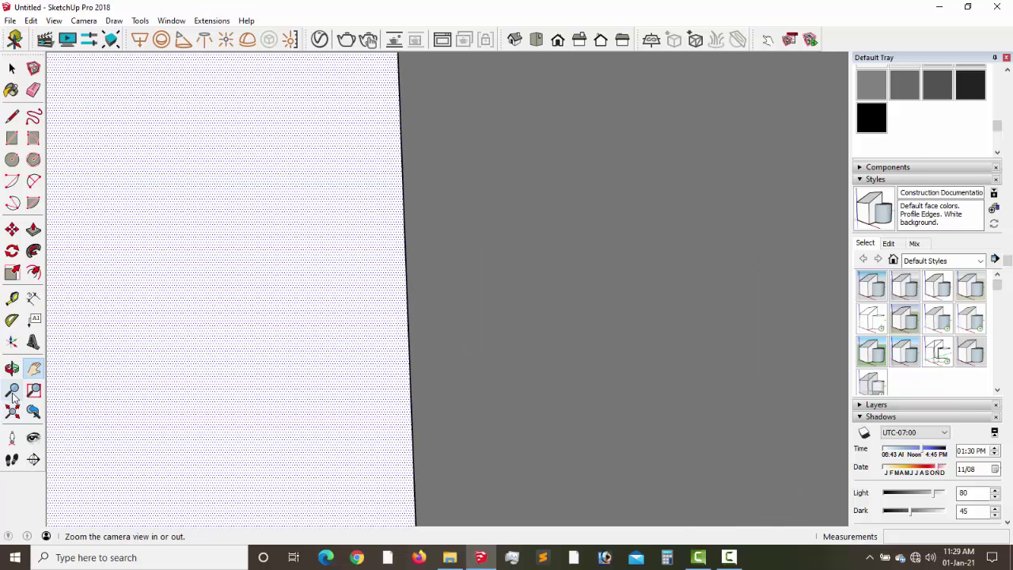
left_click(33, 411)
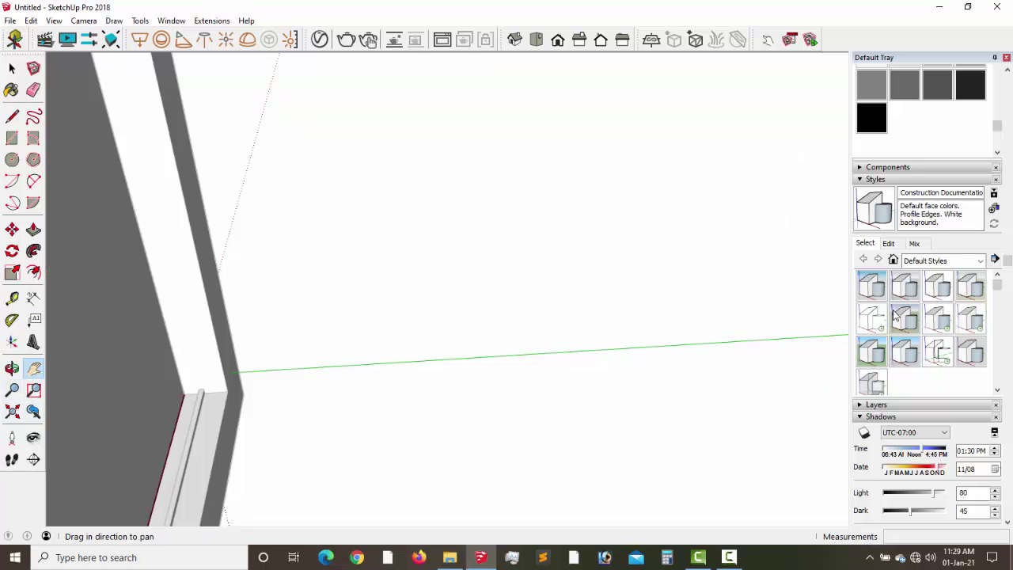
left_click_drag(226, 109, 312, 316)
middle_click_drag(312, 316, 370, 216)
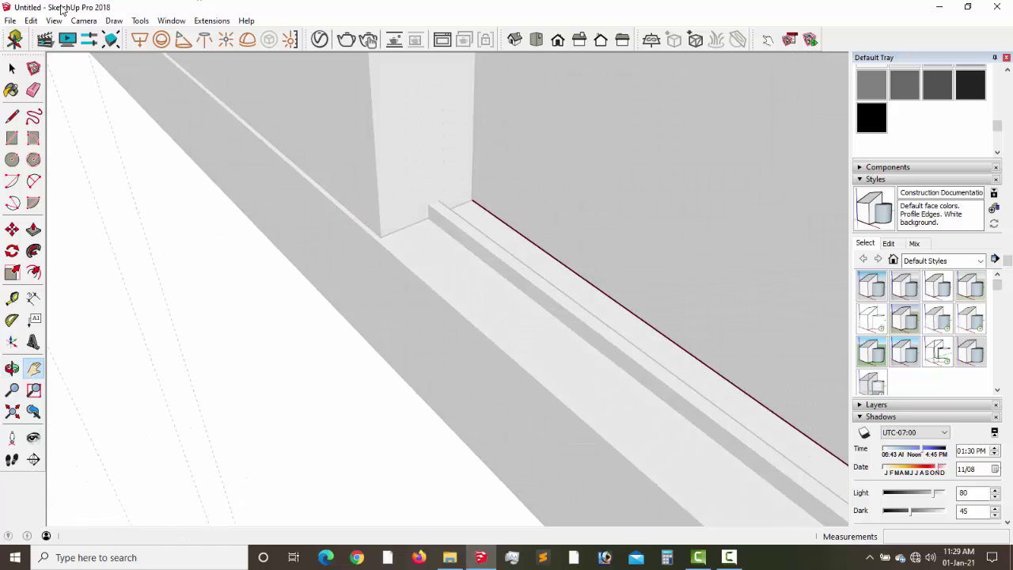
key("space")
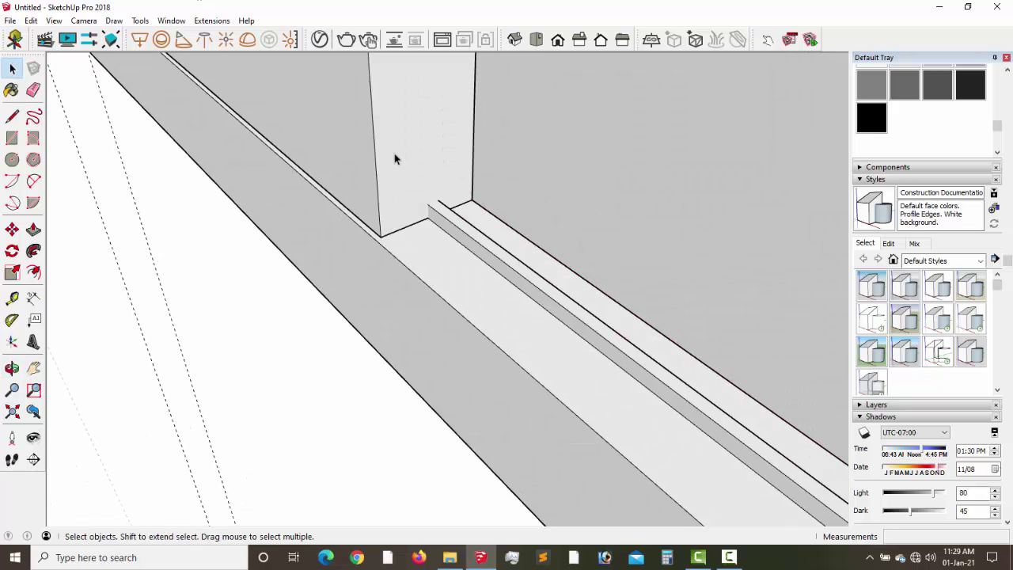
left_click(395, 159)
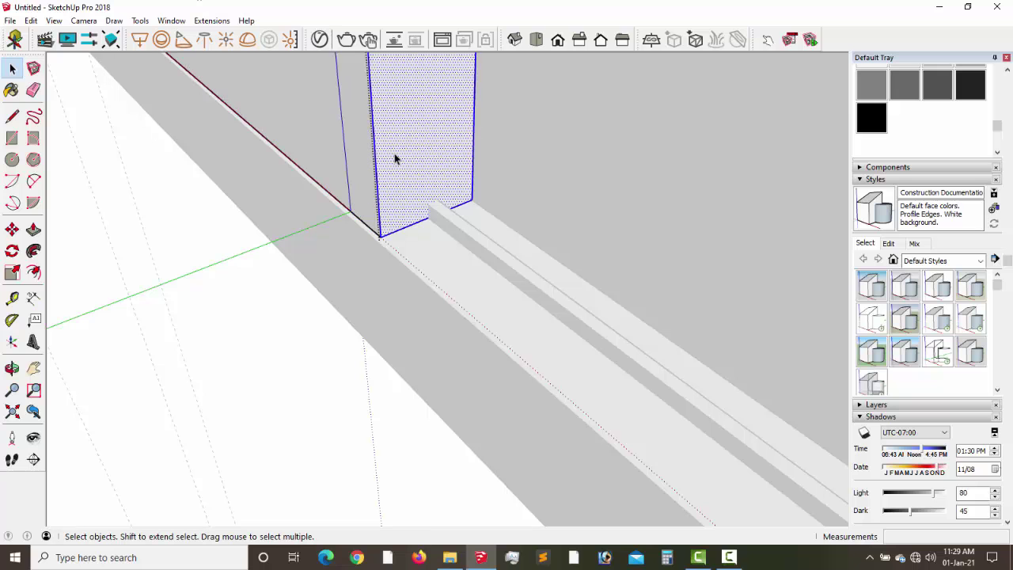
Trace the raised sill track's end profile, about 5 mm high, on the front panel's selected side face with the Line tool.
scroll(419, 199, "up", 5)
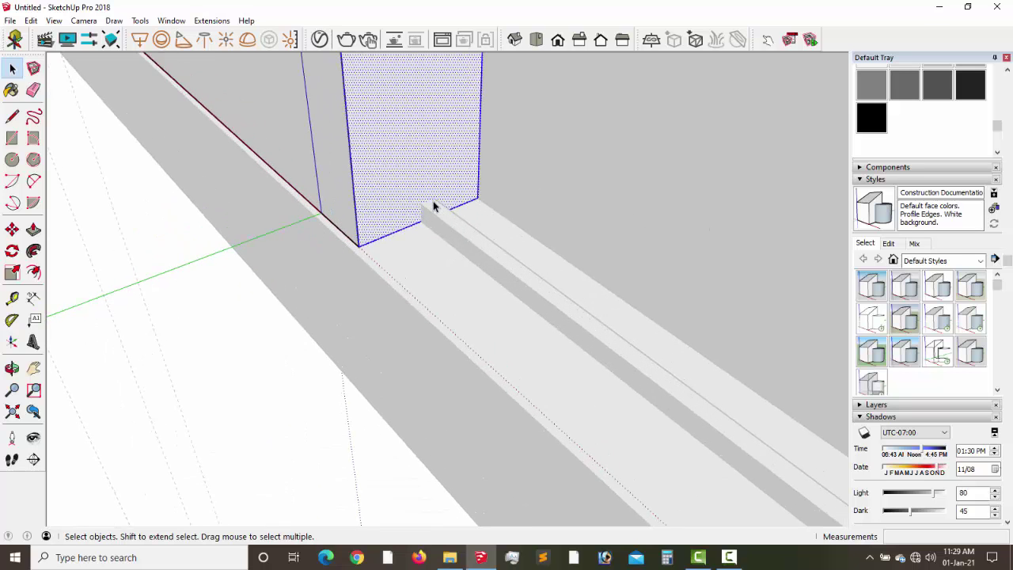
scroll(434, 198, "up", 3)
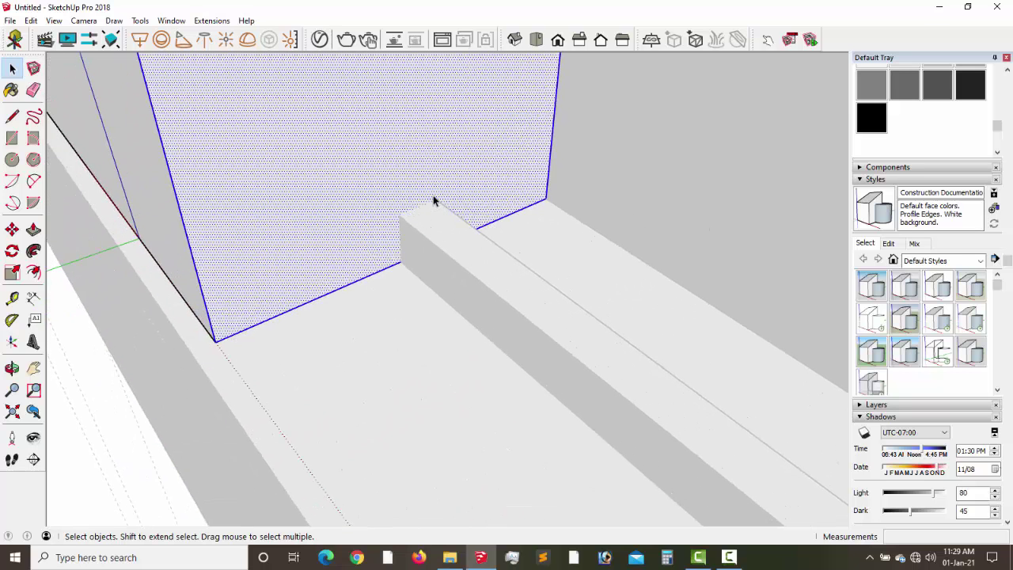
middle_click_drag(434, 198, 220, 185)
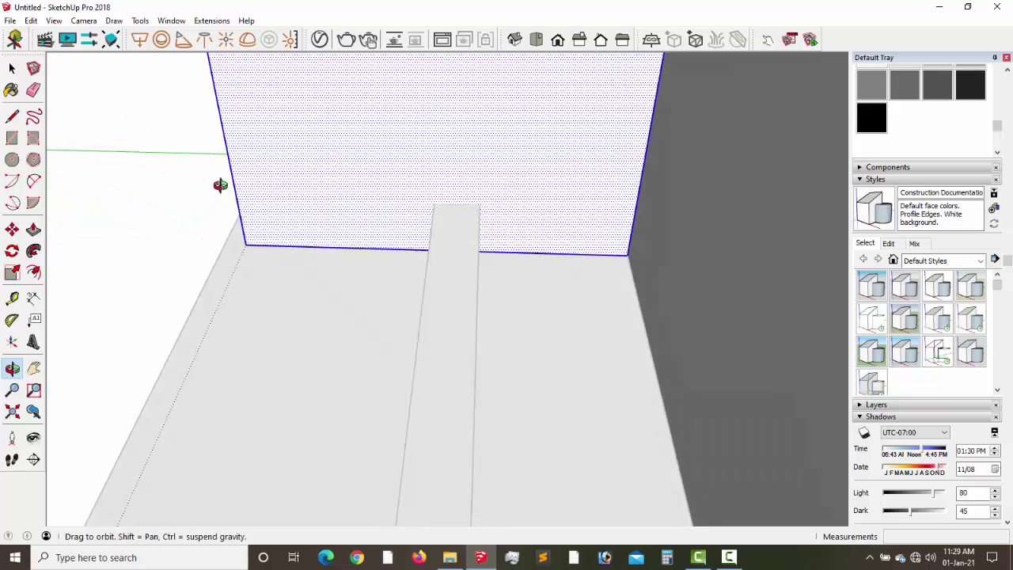
left_click(12, 116)
middle_click_drag(384, 248, 434, 242)
left_click(426, 255)
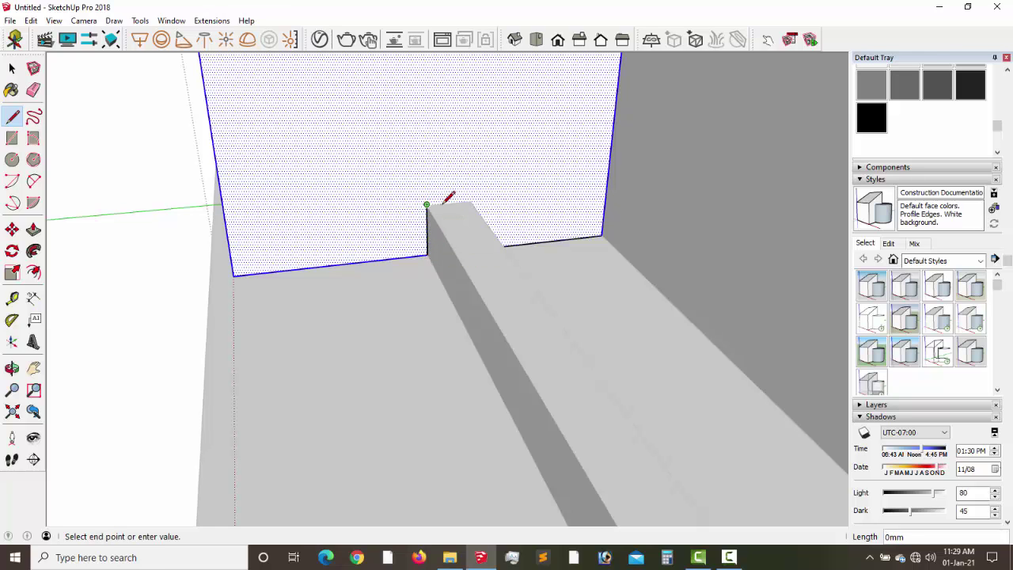
middle_click_drag(475, 197, 386, 260)
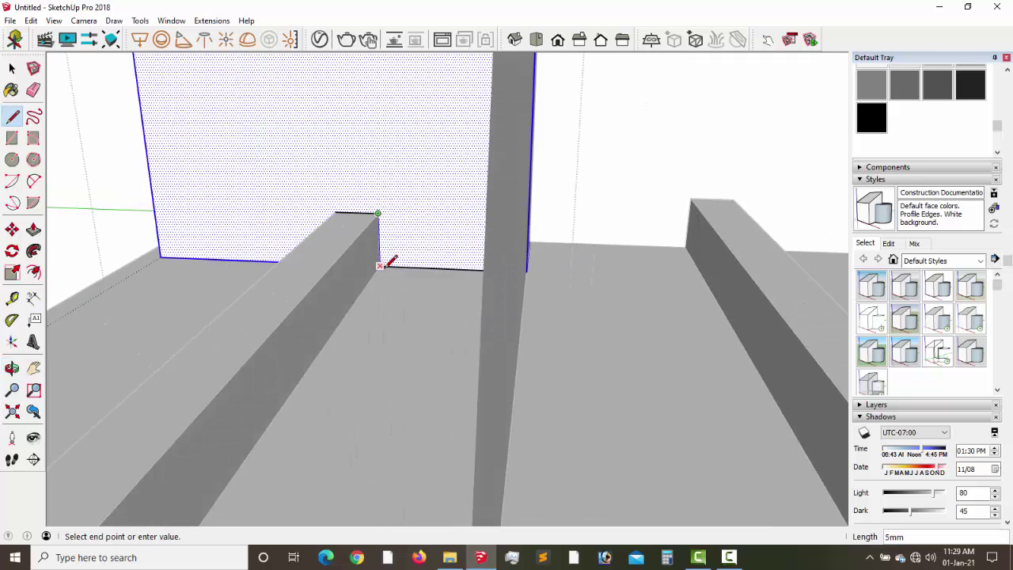
middle_click_drag(474, 209, 581, 231)
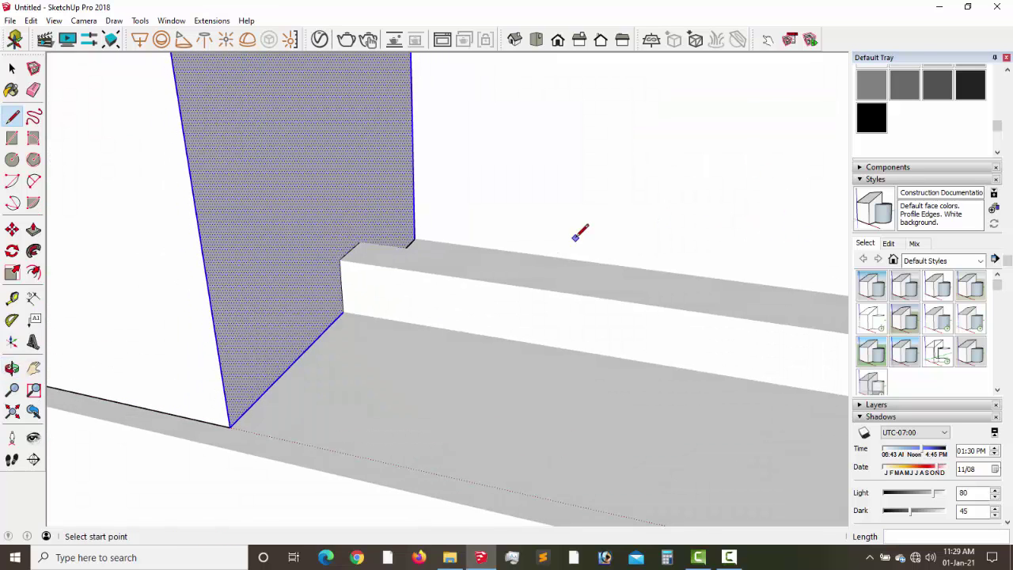
Close the panel's group and hide the outer frame with its tracks inside the window group.
scroll(606, 229, "down", 6)
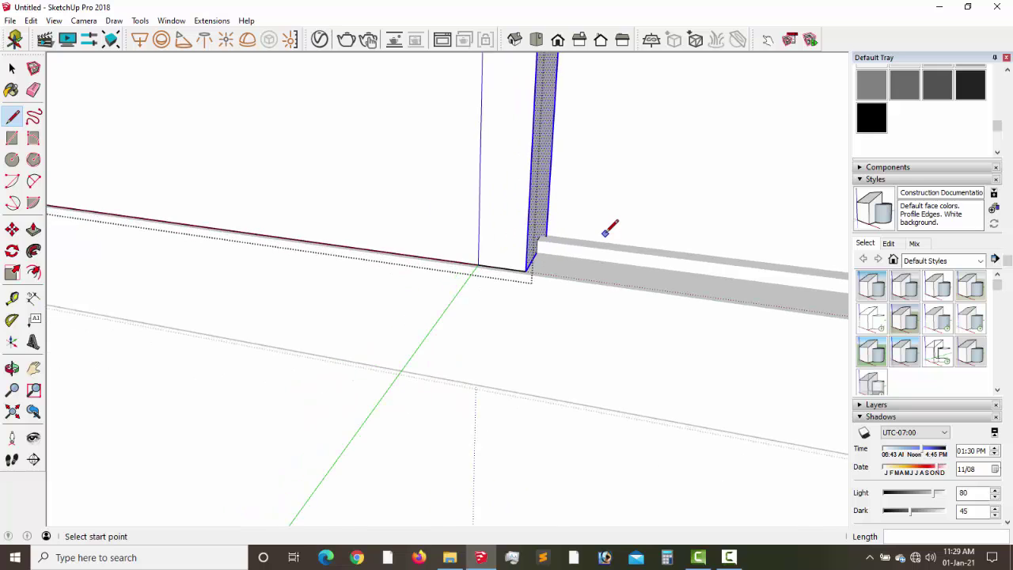
scroll(607, 229, "down", 6)
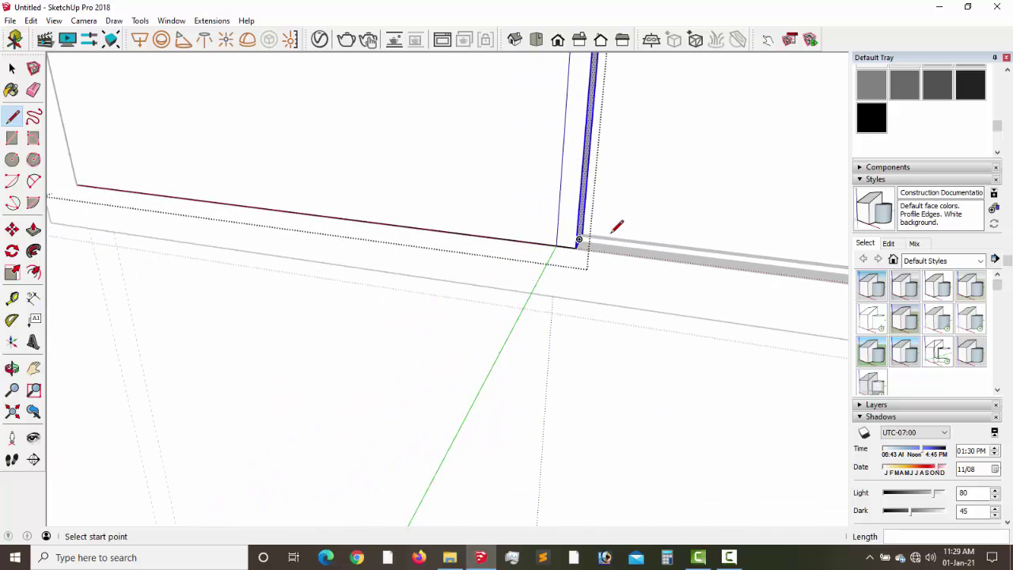
key("space")
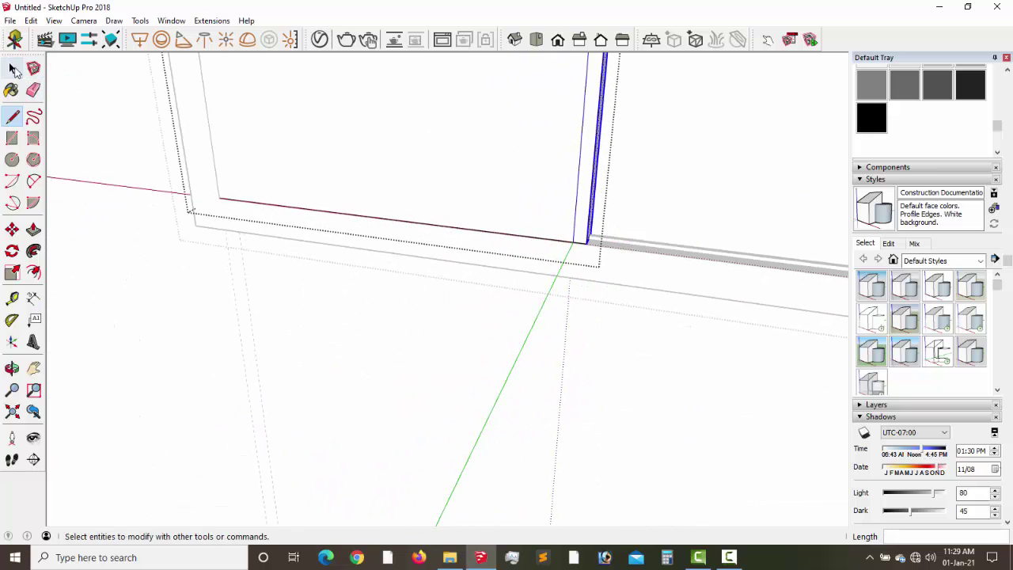
left_click(94, 135)
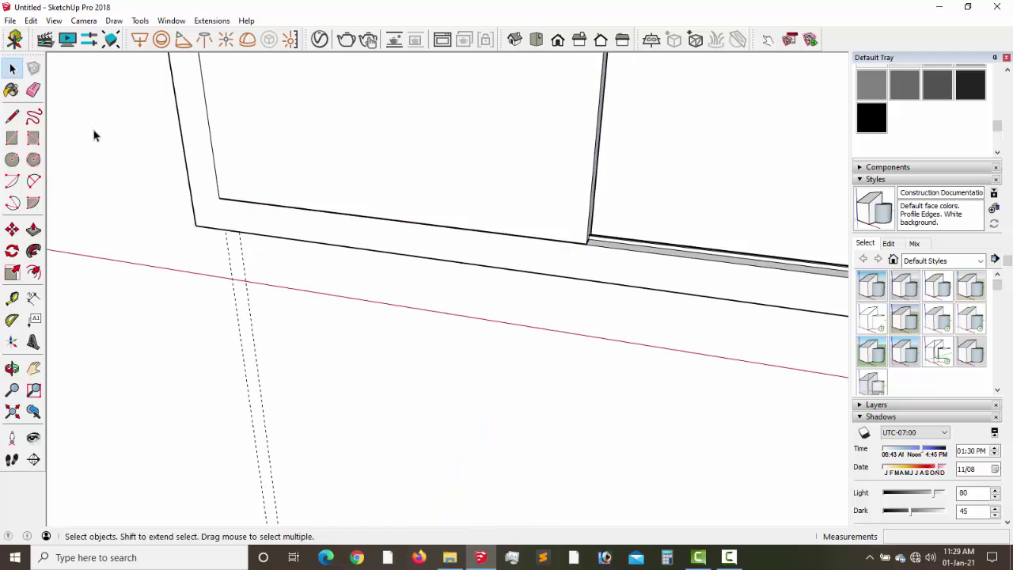
double_click(198, 184)
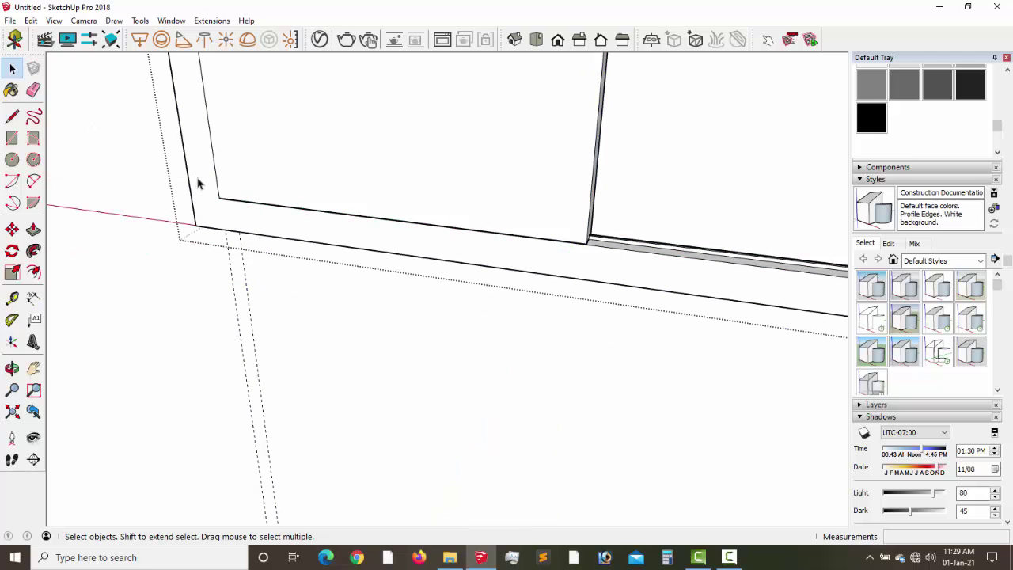
right_click(197, 183)
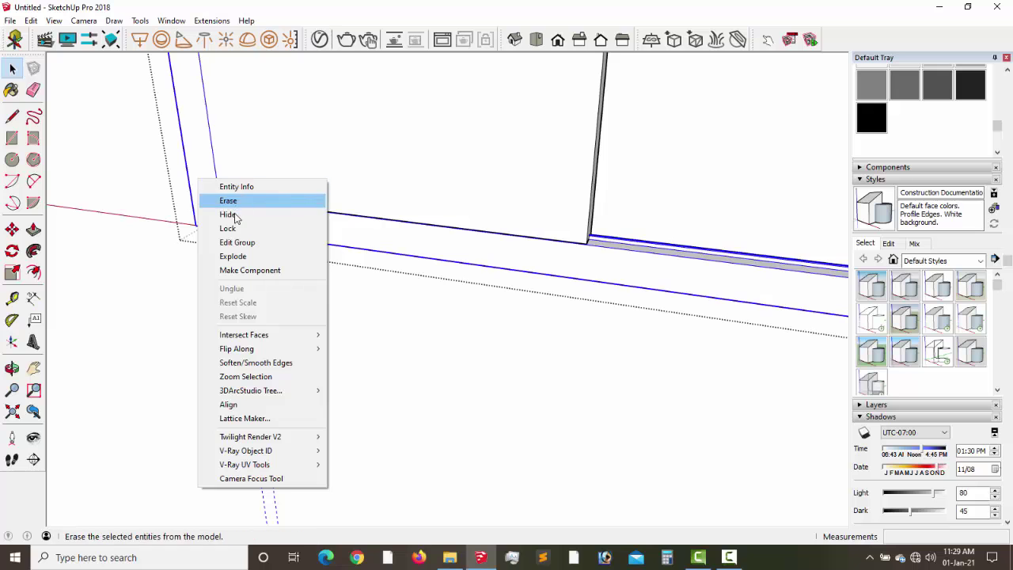
left_click(235, 217)
Measure the front sliding panel's width between its vertical edges with the Tape Measure.
middle_click_drag(232, 225, 260, 176)
left_click(13, 298)
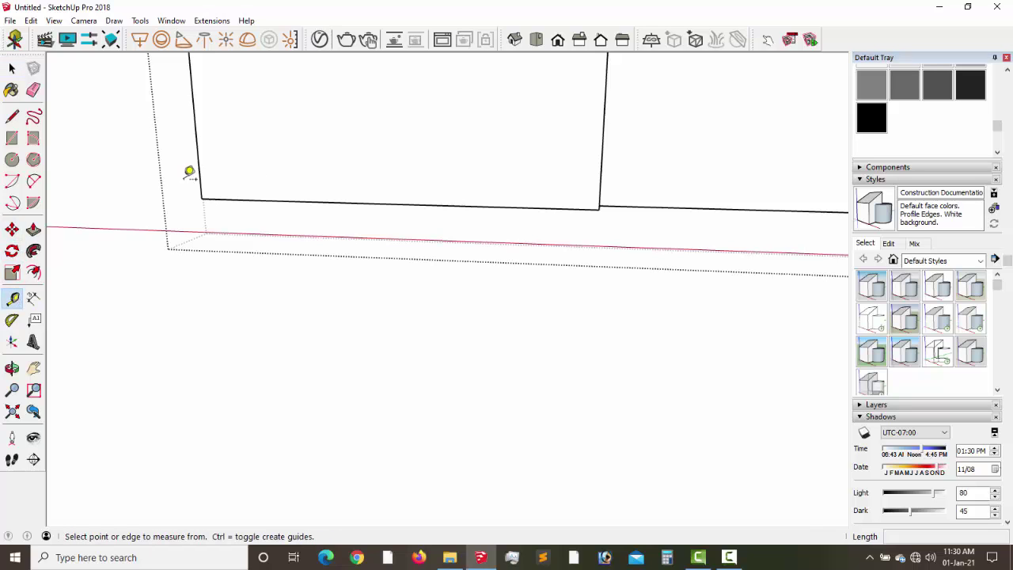
left_click(197, 155)
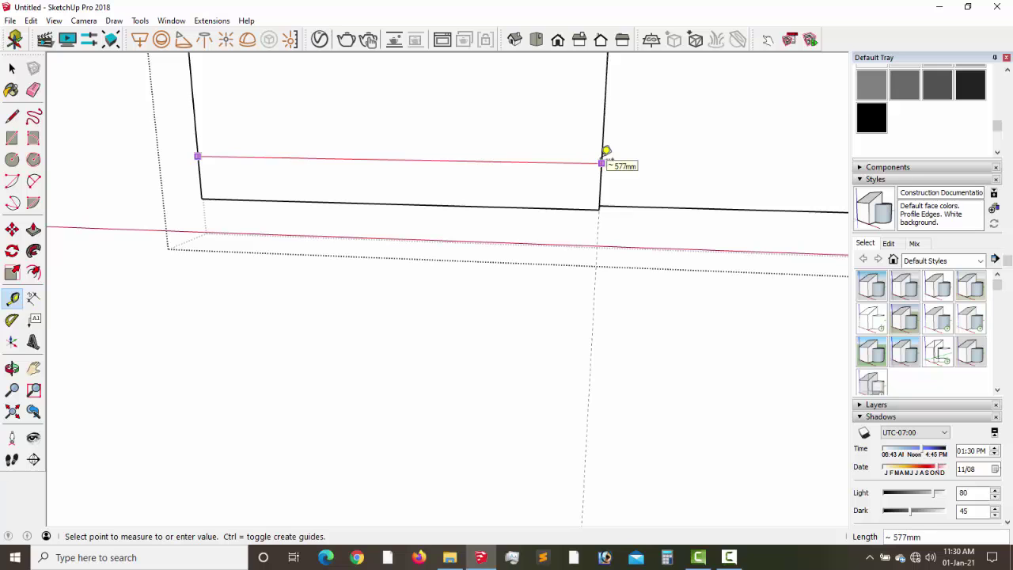
key("Escape")
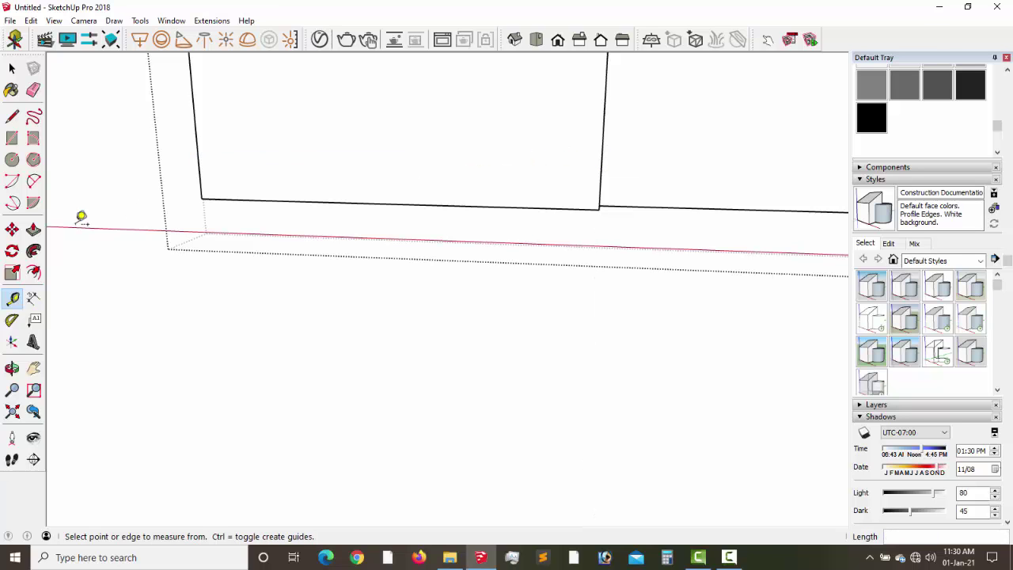
Open the front panel's group and select the small track profile face at the base of its side face.
left_click(34, 369)
left_click_drag(306, 238, 300, 236)
middle_click_drag(301, 236, 449, 246)
scroll(448, 245, "down", 4)
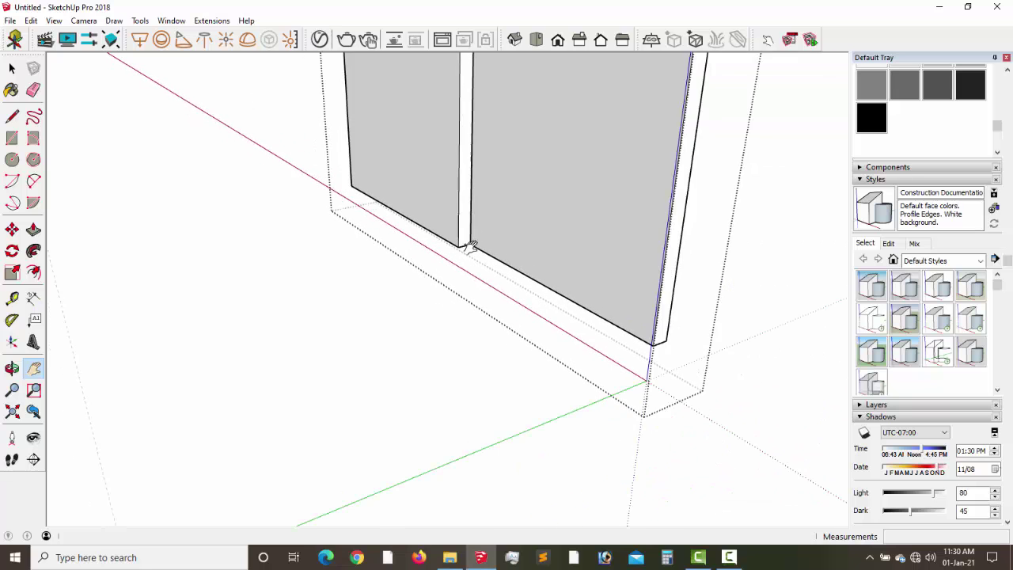
scroll(469, 249, "up", 6)
scroll(469, 249, "up", 3)
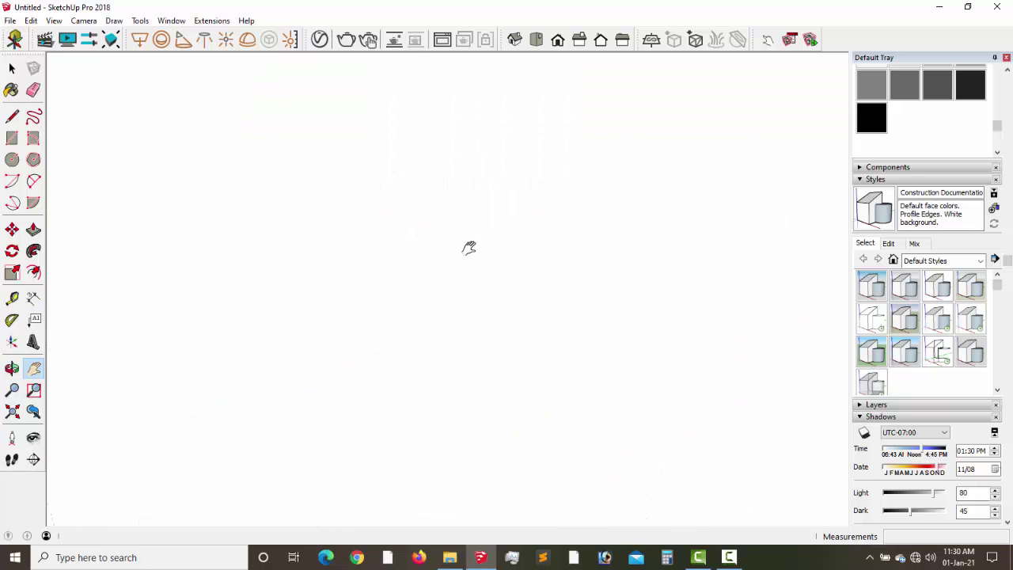
scroll(469, 249, "down", 2)
scroll(468, 247, "up", 3)
scroll(420, 229, "down", 3)
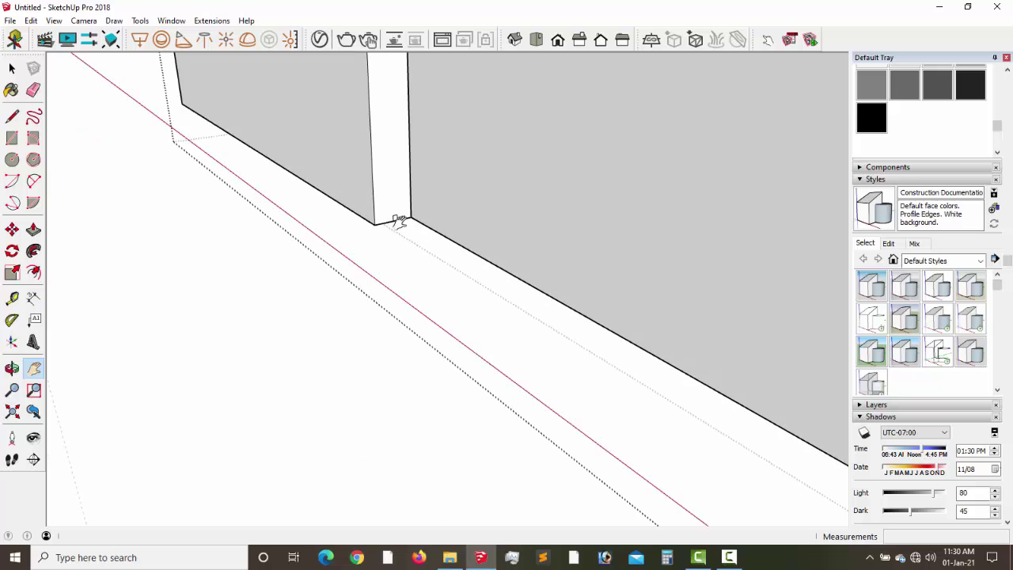
scroll(396, 219, "up", 2)
scroll(391, 217, "down", 5)
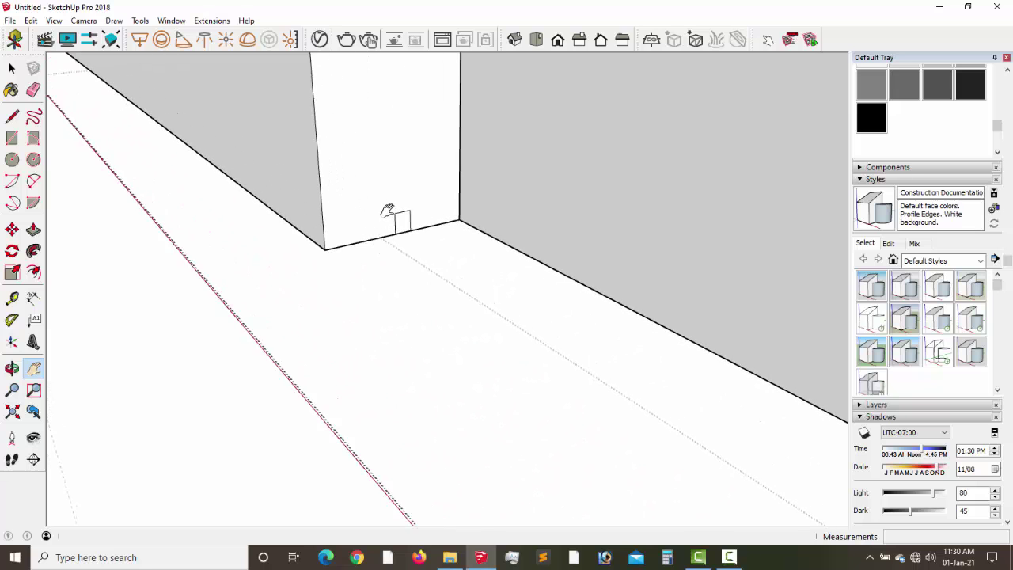
scroll(386, 209, "up", 2)
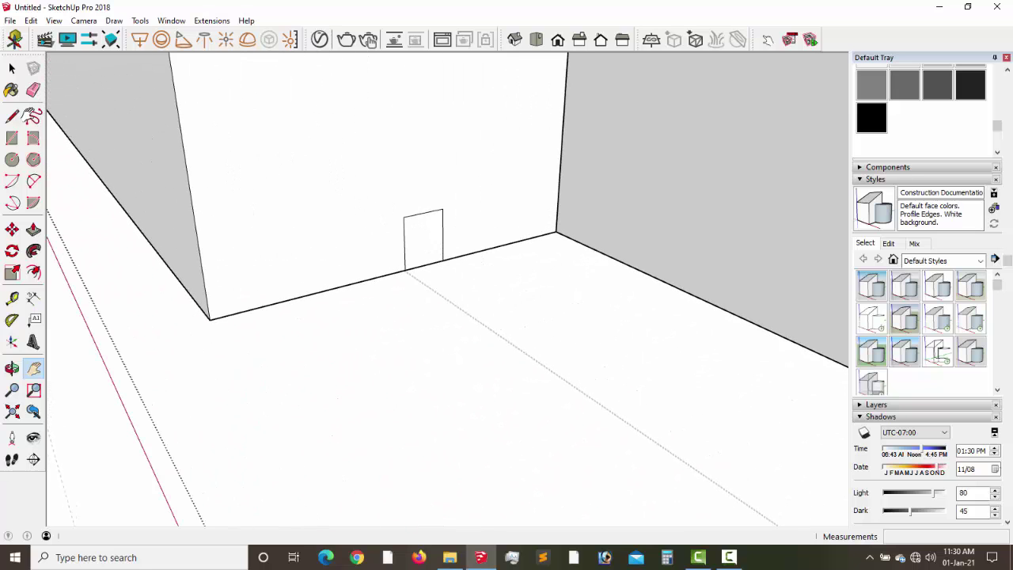
left_click(32, 231)
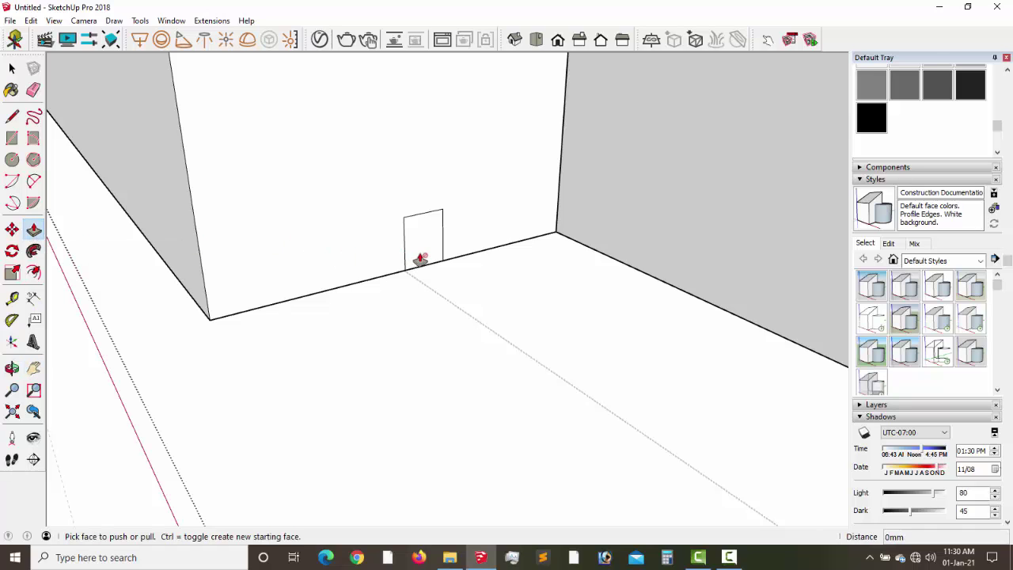
left_click(12, 69)
triple_click(423, 203)
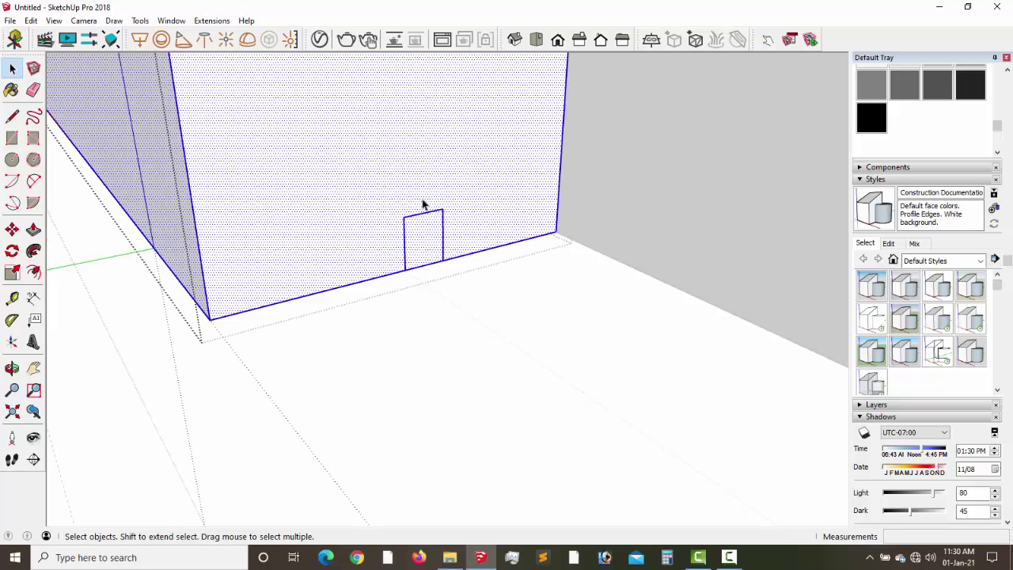
left_click(425, 235)
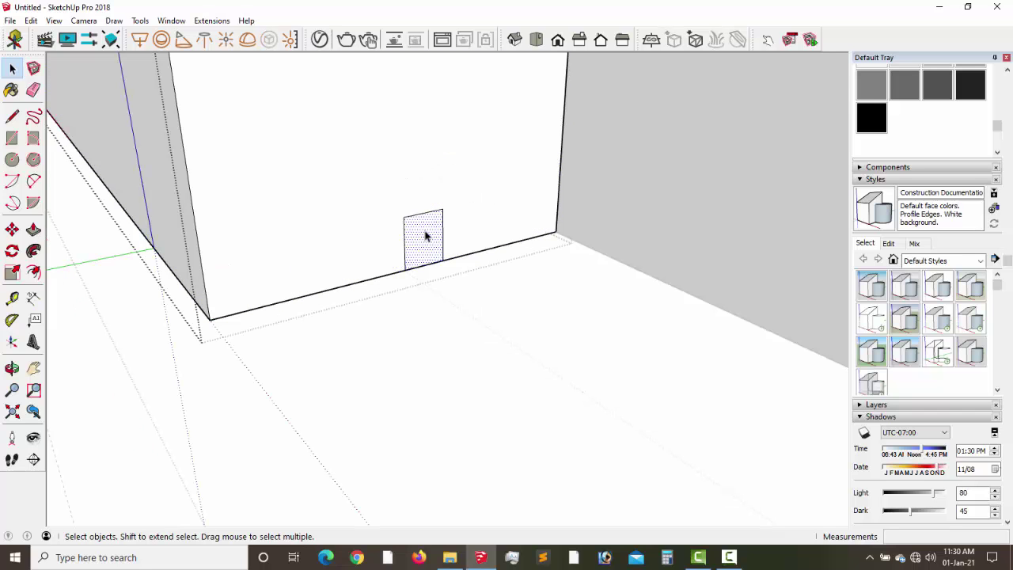
Push the track profile 577 mm through the front panel's lower edge to cut the track groove.
left_click(32, 230)
left_click(426, 253)
left_click(416, 245)
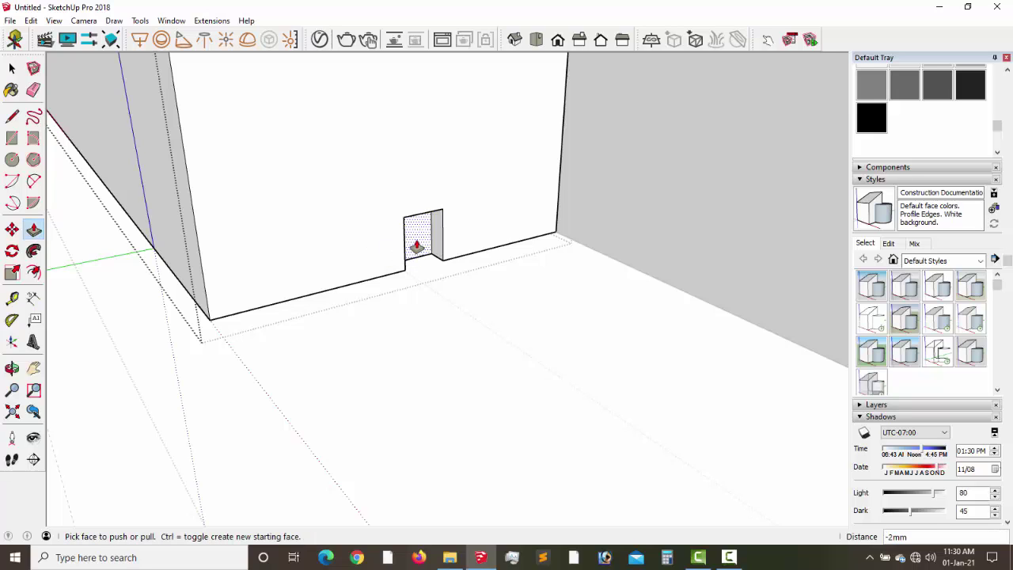
left_click(417, 245)
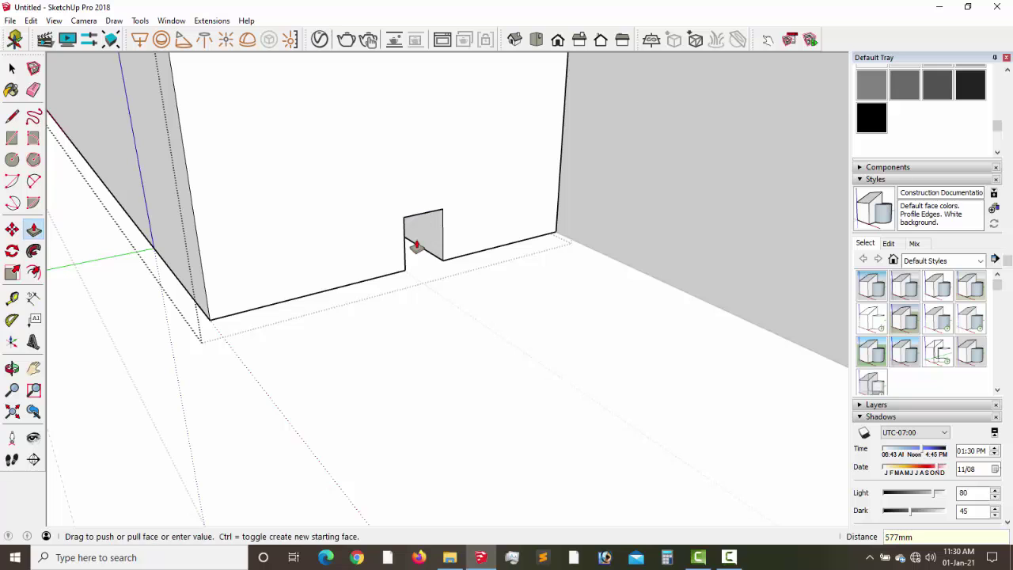
Examine the groove cut along the front panel's underside and the track profile on its side face.
left_click(35, 369)
left_click_drag(182, 261, 444, 238)
middle_click_drag(444, 238, 374, 27)
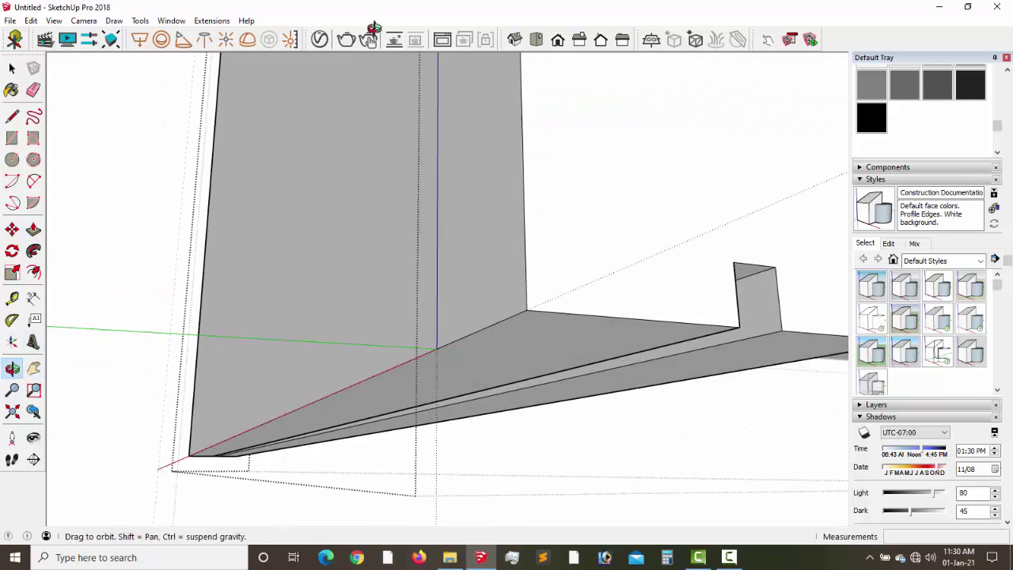
middle_click_drag(464, 199, 59, 310)
middle_click_drag(670, 226, 633, 240)
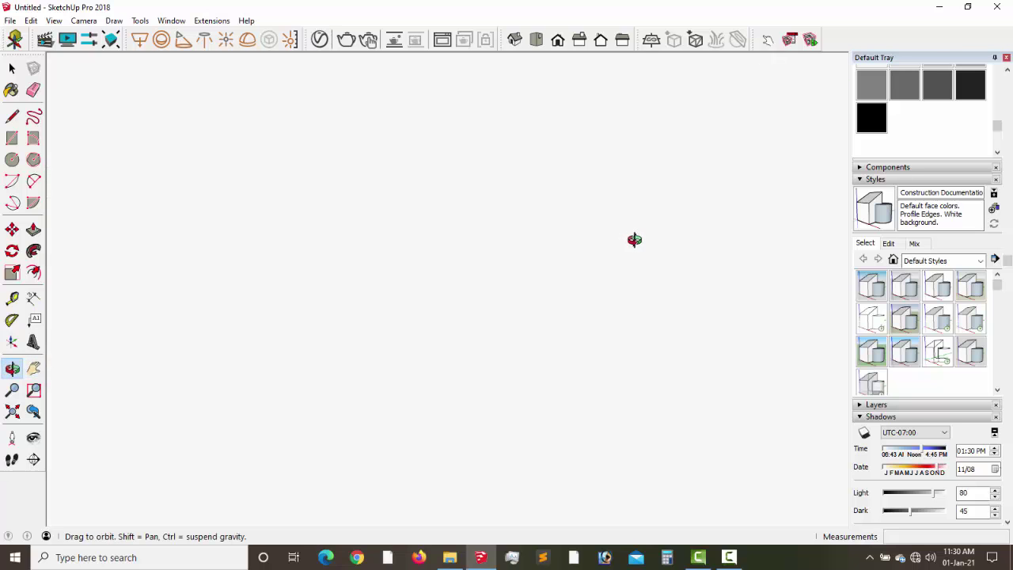
left_click(33, 413)
middle_click_drag(606, 145, 556, 238, "shift")
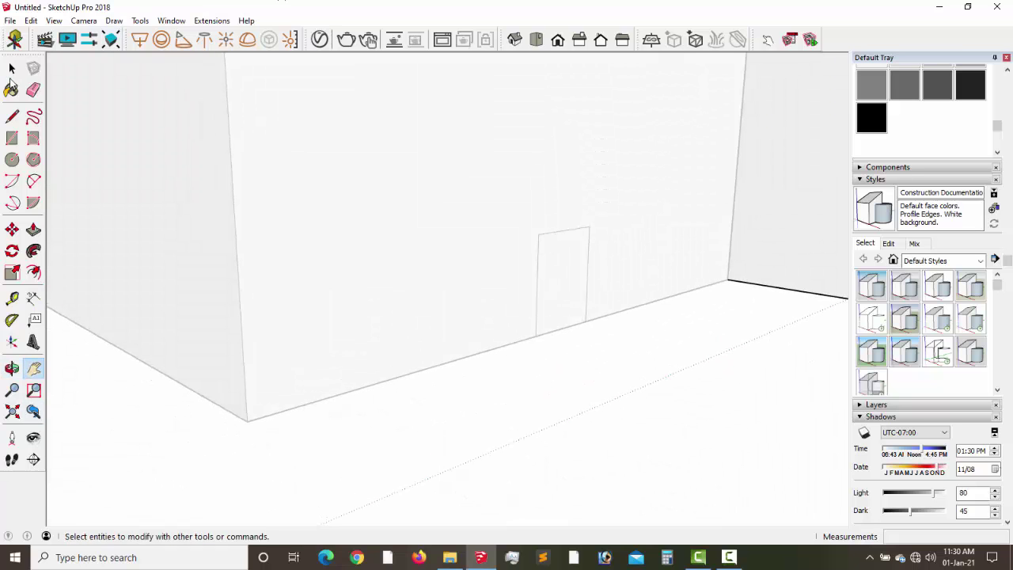
Open the sliding panel's group and push the small track profile at the base of its side face 577 mm to cut the groove.
left_click(12, 70)
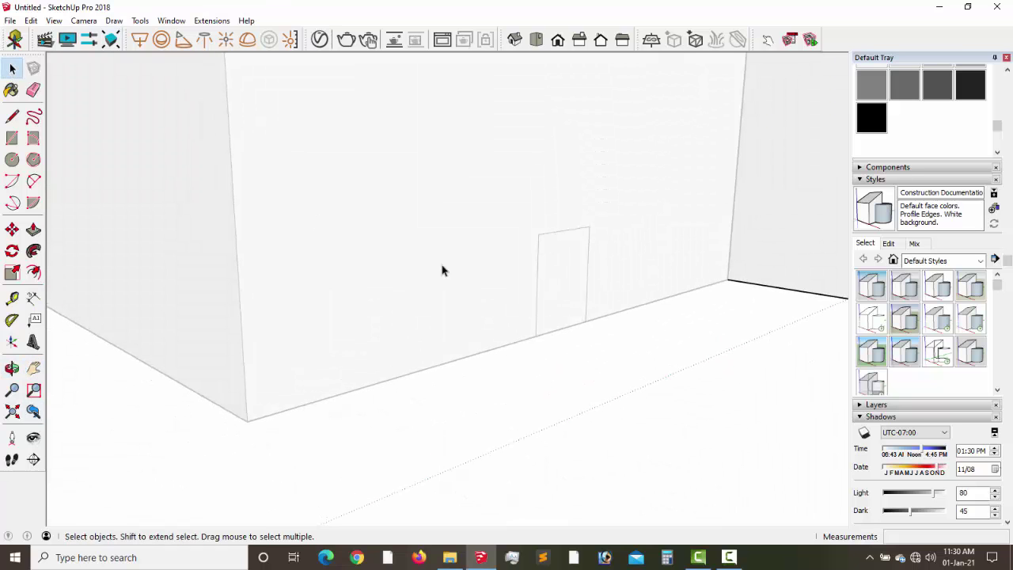
left_click(578, 267)
triple_click(576, 268)
left_click(574, 271)
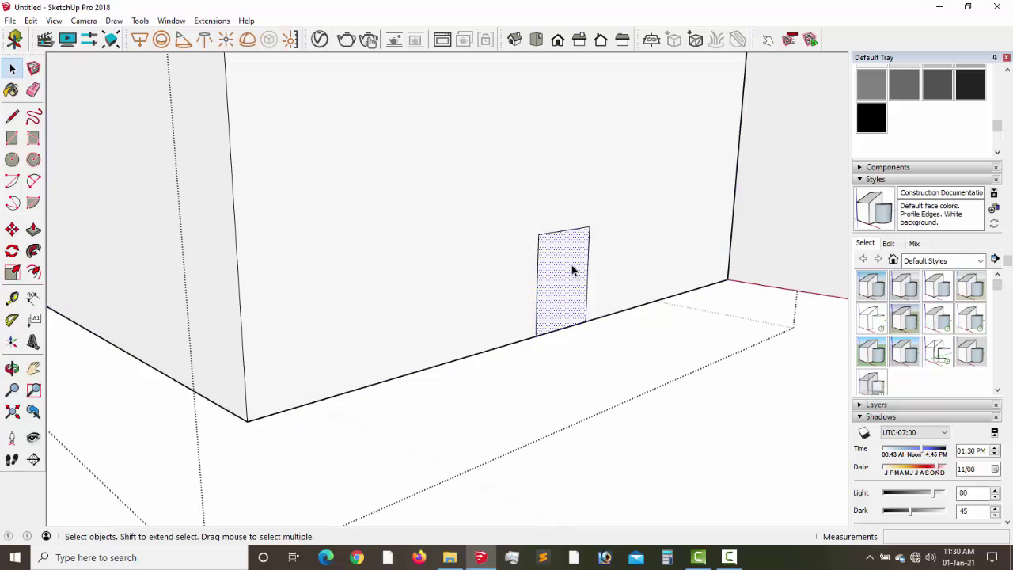
left_click(33, 230)
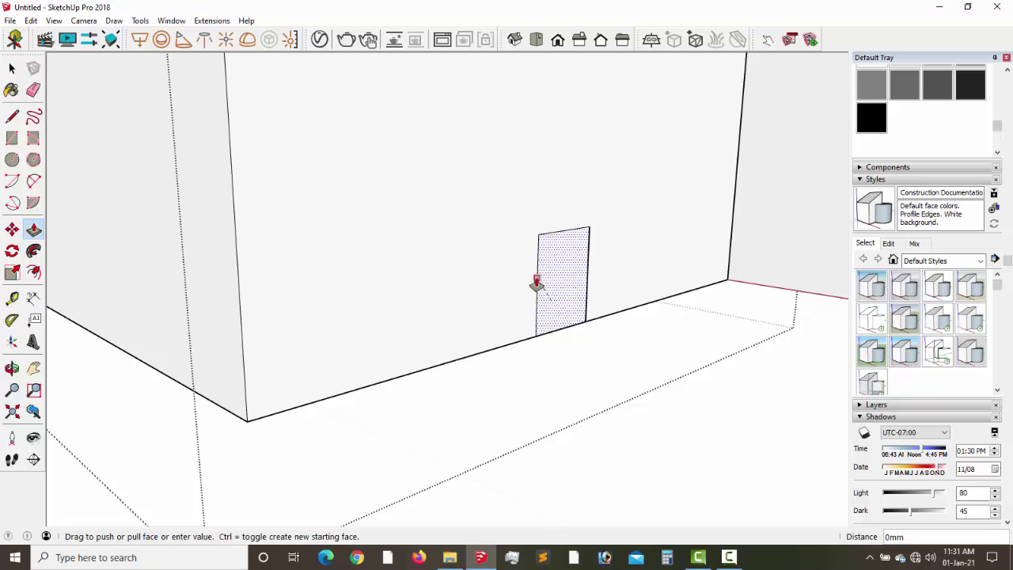
left_click(528, 285)
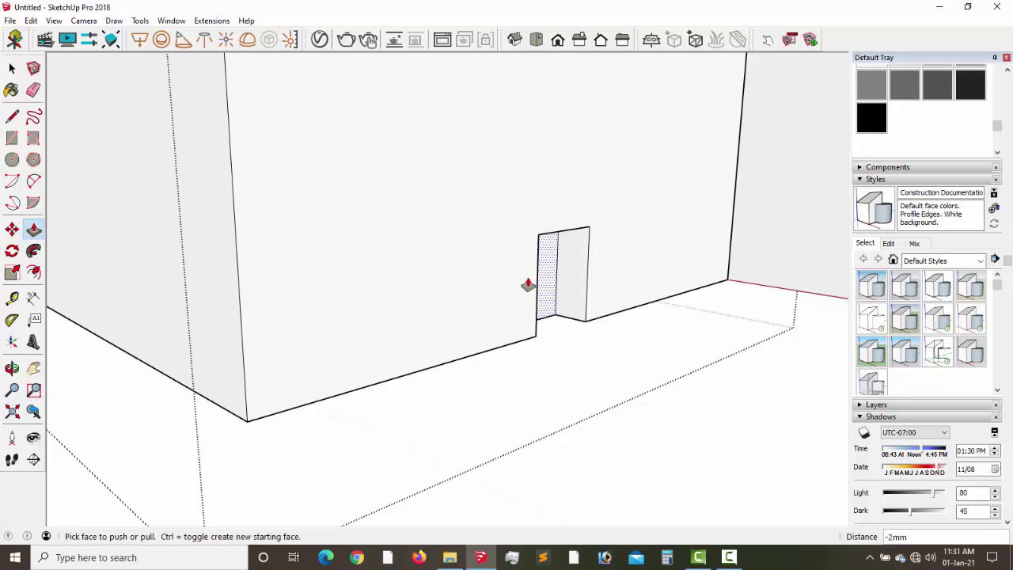
left_click(528, 285)
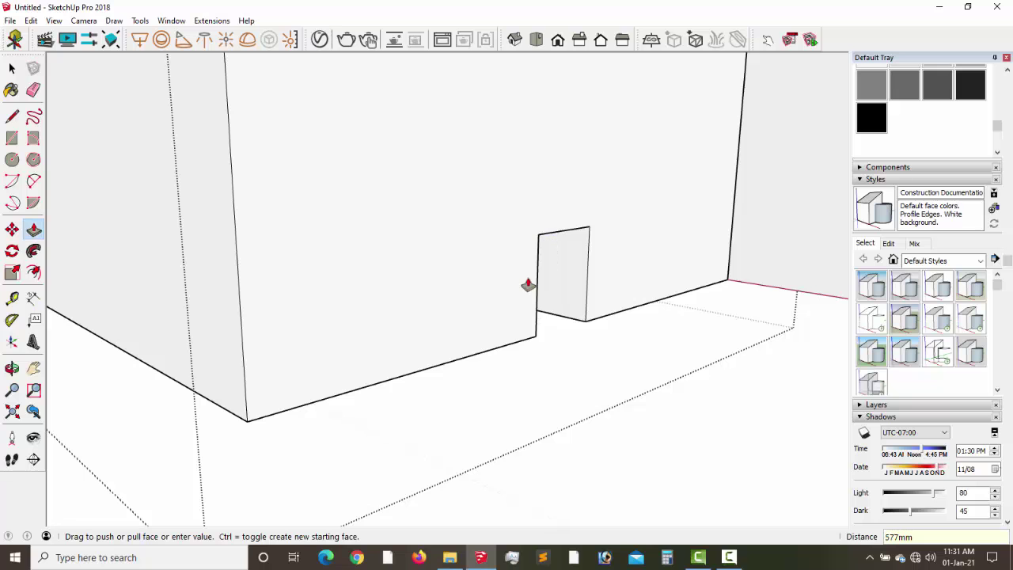
Unhide the last hidden geometry to bring the window frame back around the panels.
left_click(34, 368)
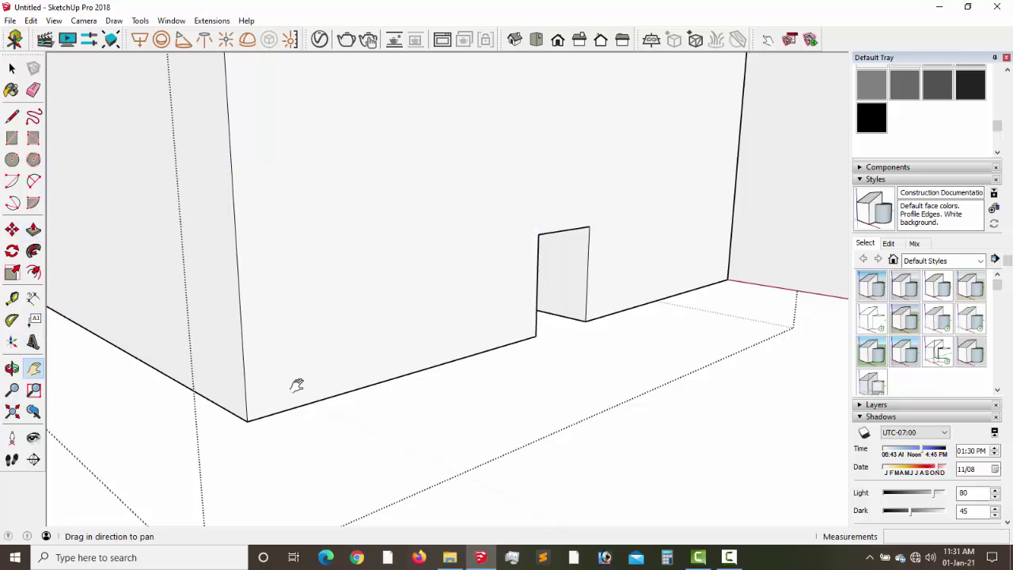
mouse_move(346, 381)
middle_mouse_down()
mouse_move(337, 259)
mouse_move(353, 160)
mouse_move(443, 313)
middle_mouse_up()
left_click(12, 69)
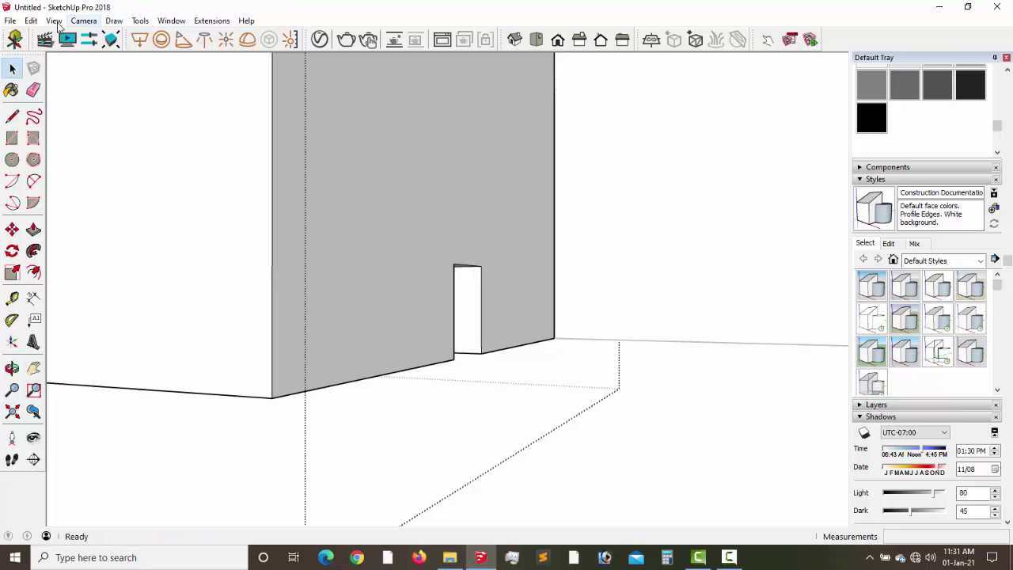
left_click(30, 21)
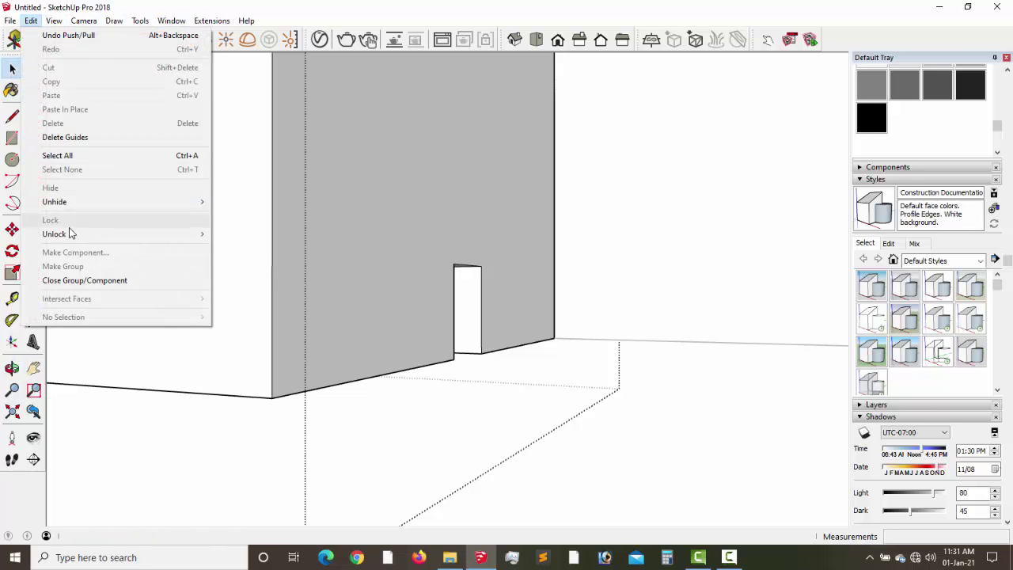
mouse_move(162, 203)
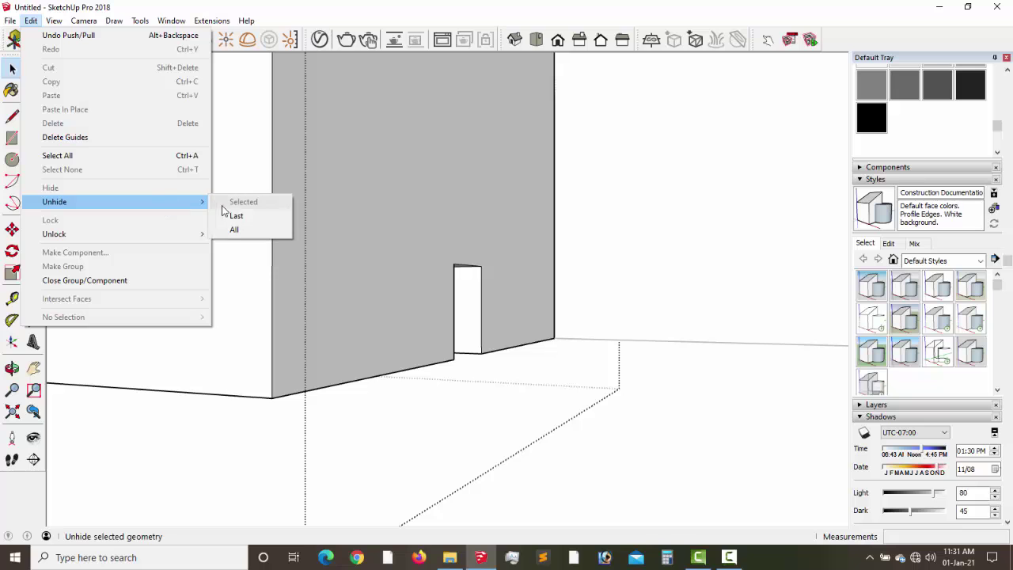
left_click(235, 217)
Examine how the front panel's grooved lower edge sits on the frame's sill track.
scroll(688, 254, "down", 3)
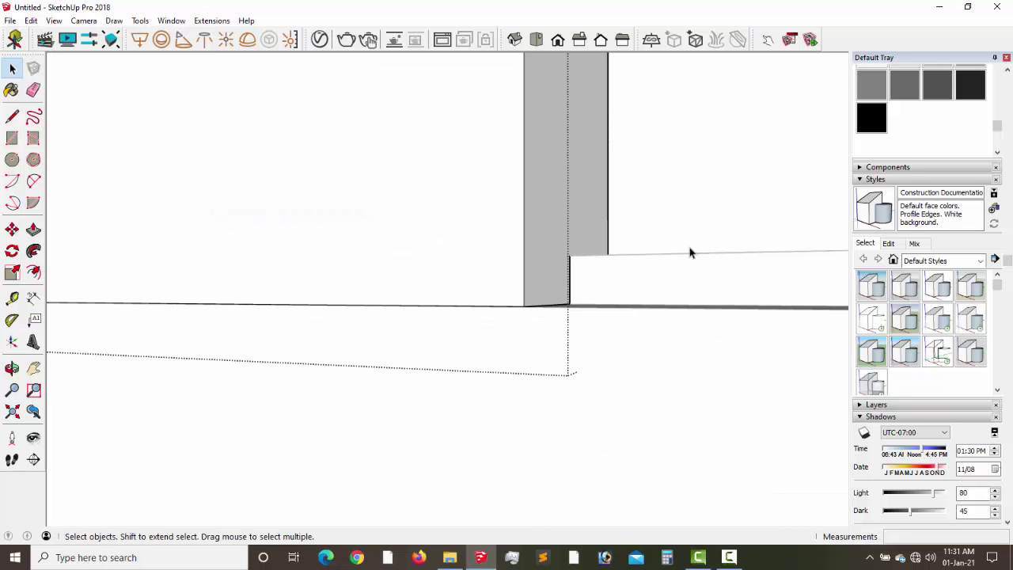
middle_click_drag(690, 251, 626, 372)
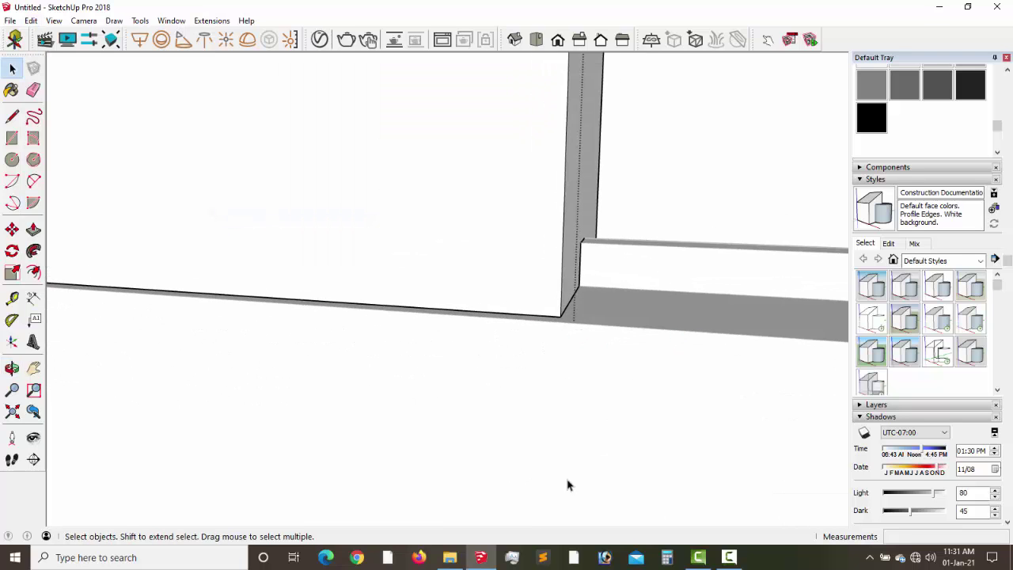
left_click(501, 482)
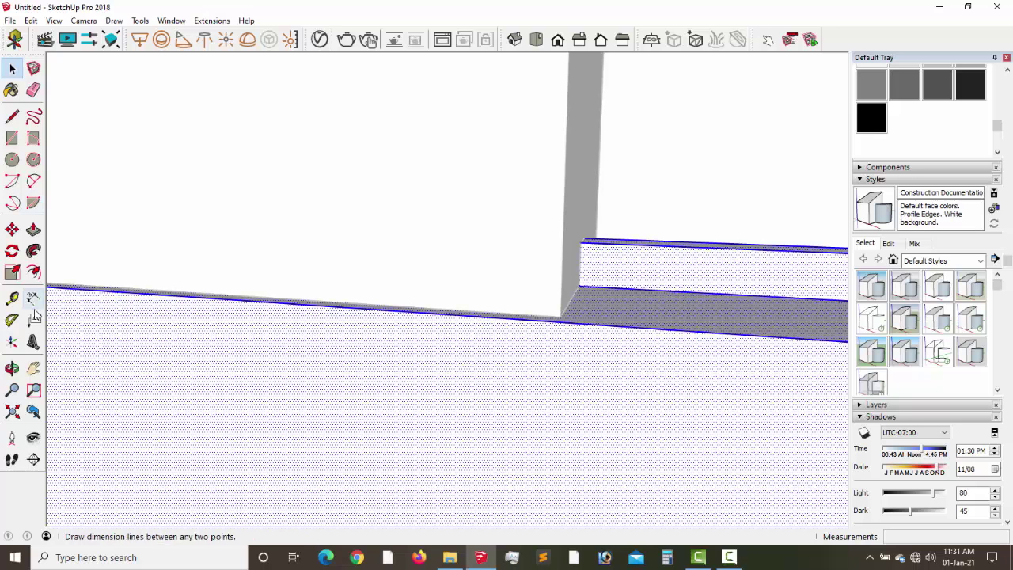
left_click(33, 368)
left_click_drag(222, 256, 500, 208)
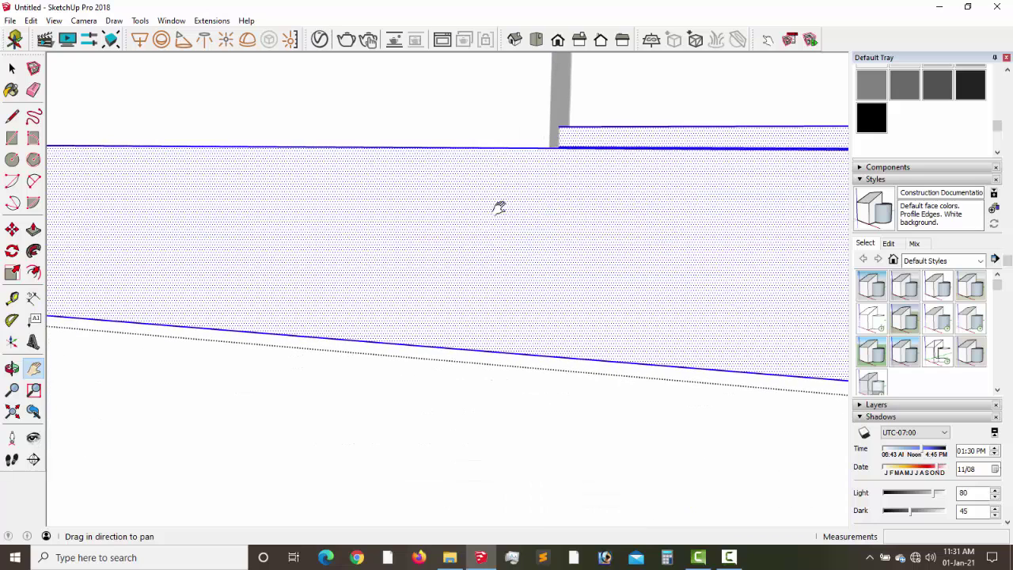
left_click(11, 69)
left_click(198, 357)
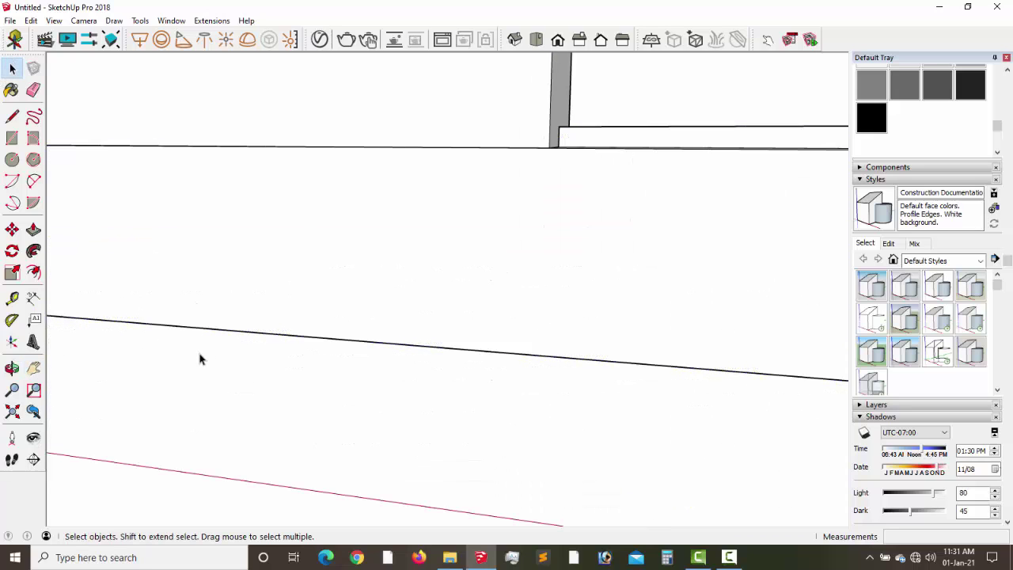
scroll(407, 222, "down", 5)
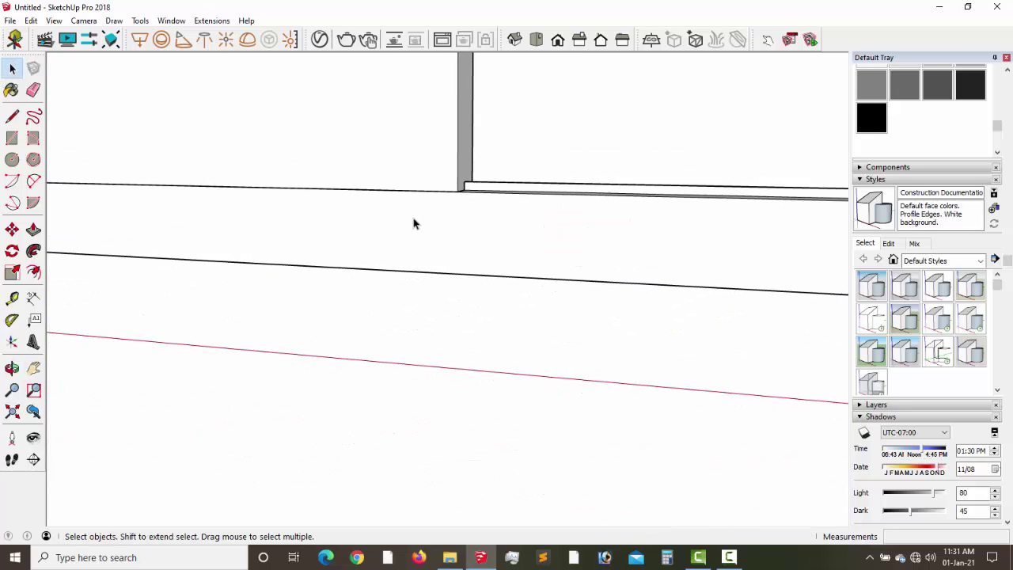
middle_click_drag(428, 214, 437, 295)
Try to slide the front panel about 429 mm along the sill track from its lower corner.
key("l")
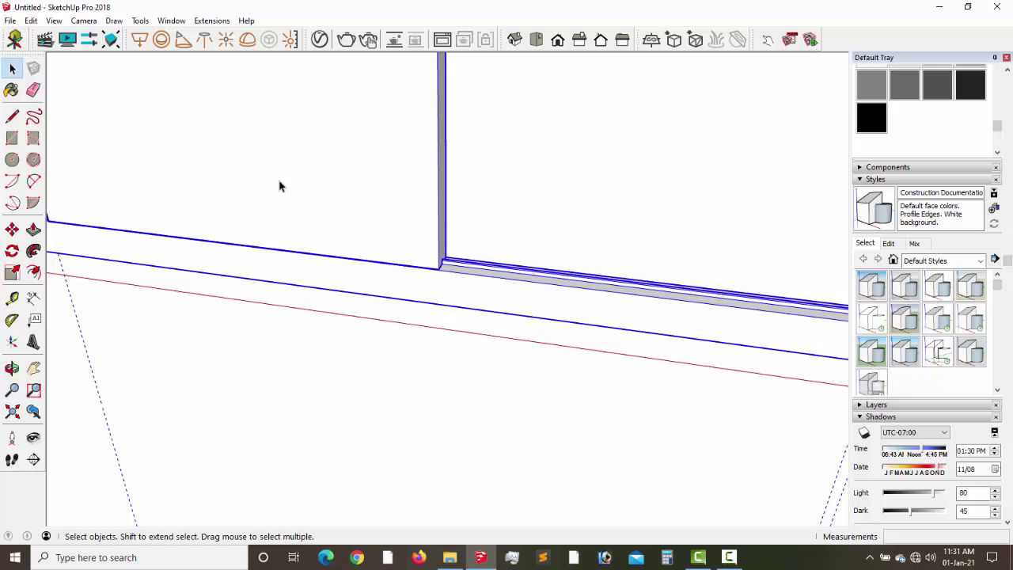
left_click(279, 186)
left_click(13, 230)
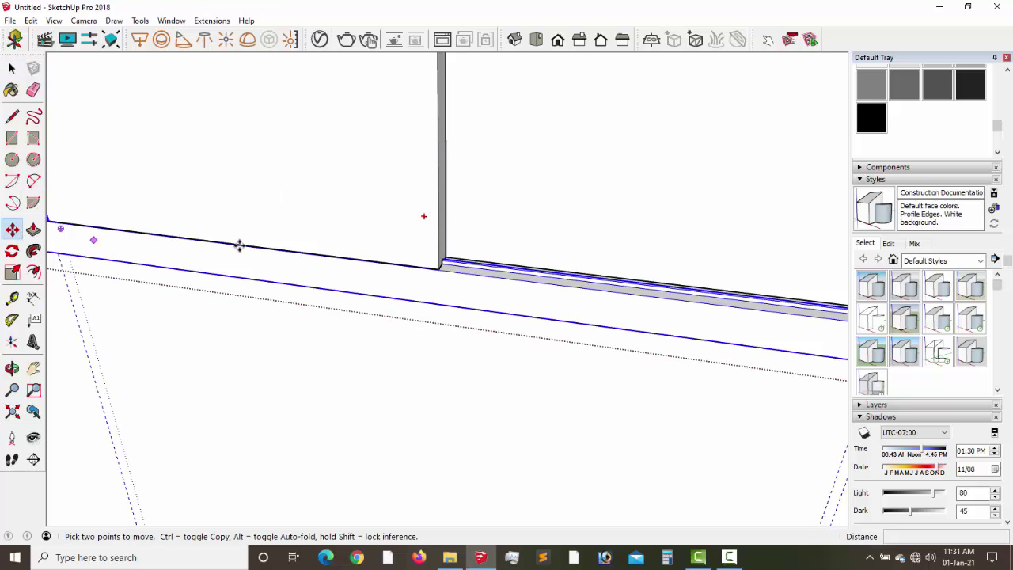
left_click(443, 270)
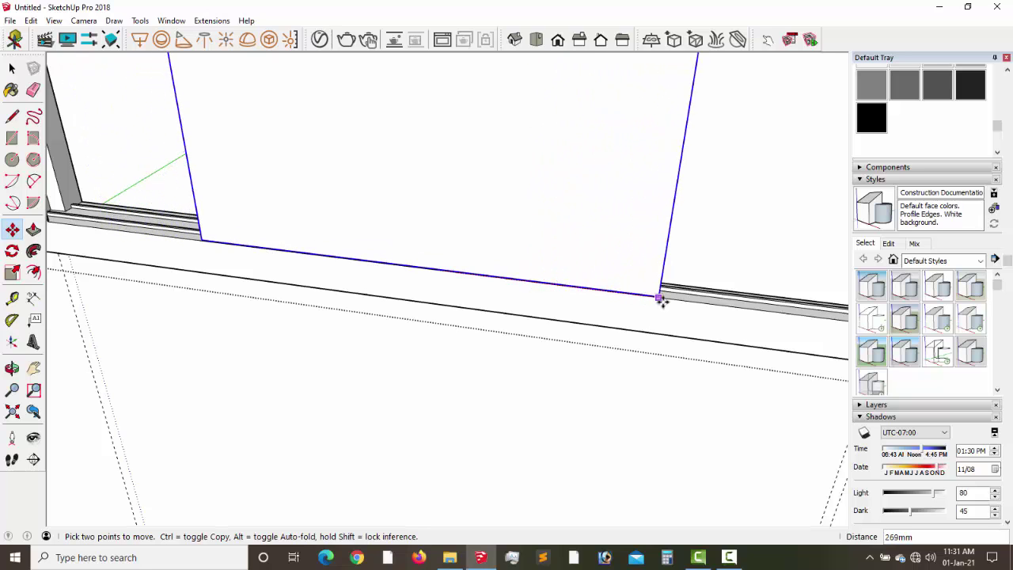
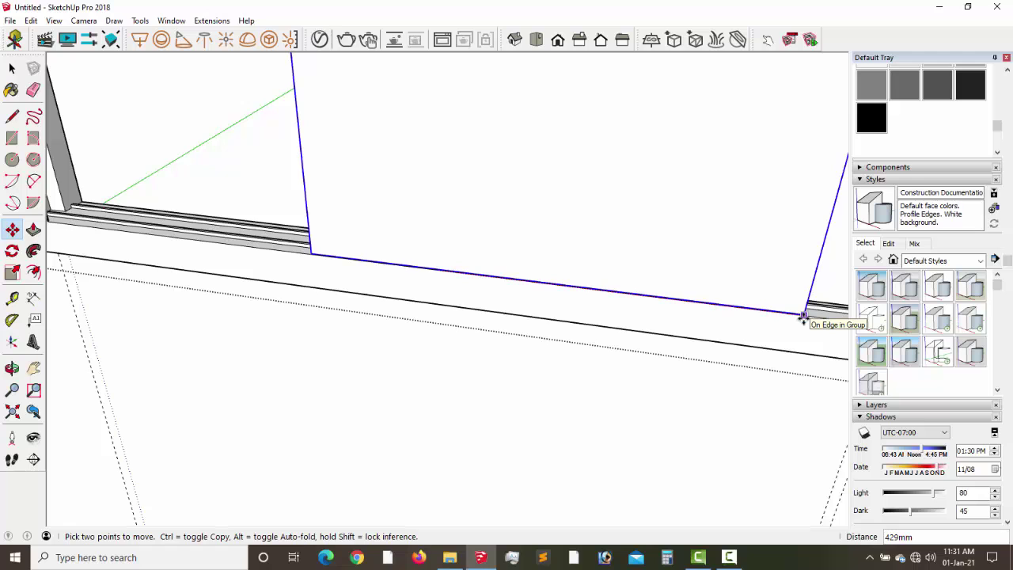
key("Escape")
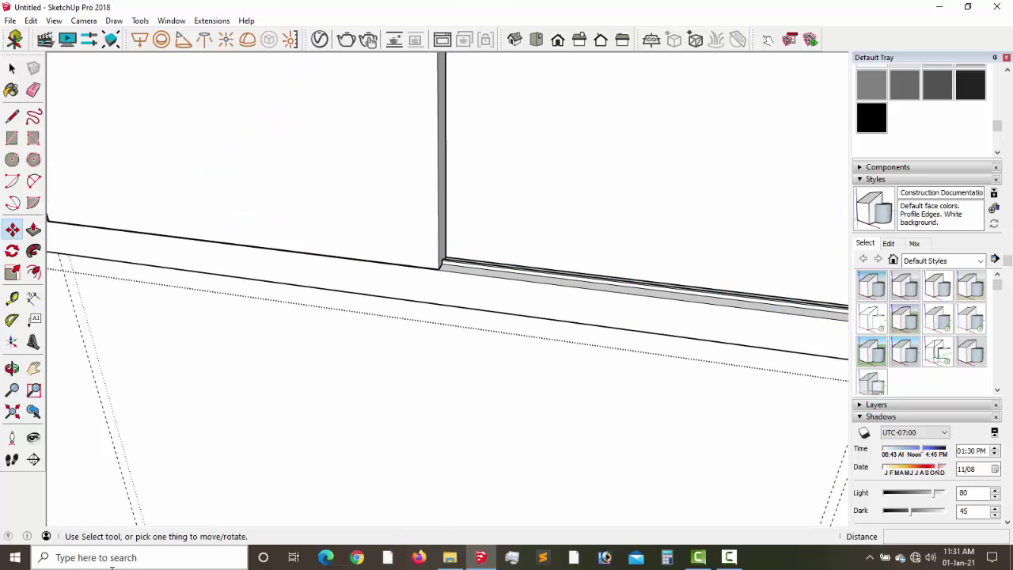
Examine the assembled window from the front, with both panels fitted inside the frame.
left_click(33, 368)
left_click_drag(475, 372, 550, 518)
middle_click_drag(509, 393, 597, 296)
left_click_drag(597, 296, 515, 336)
middle_click_drag(516, 337, 507, 278)
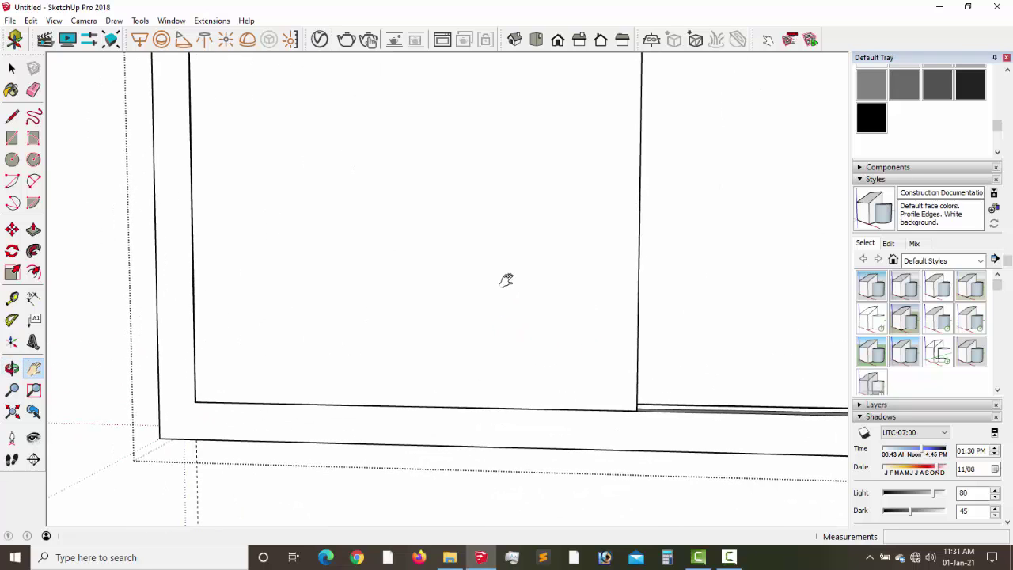
left_click_drag(507, 278, 521, 387)
scroll(523, 387, "down", 5)
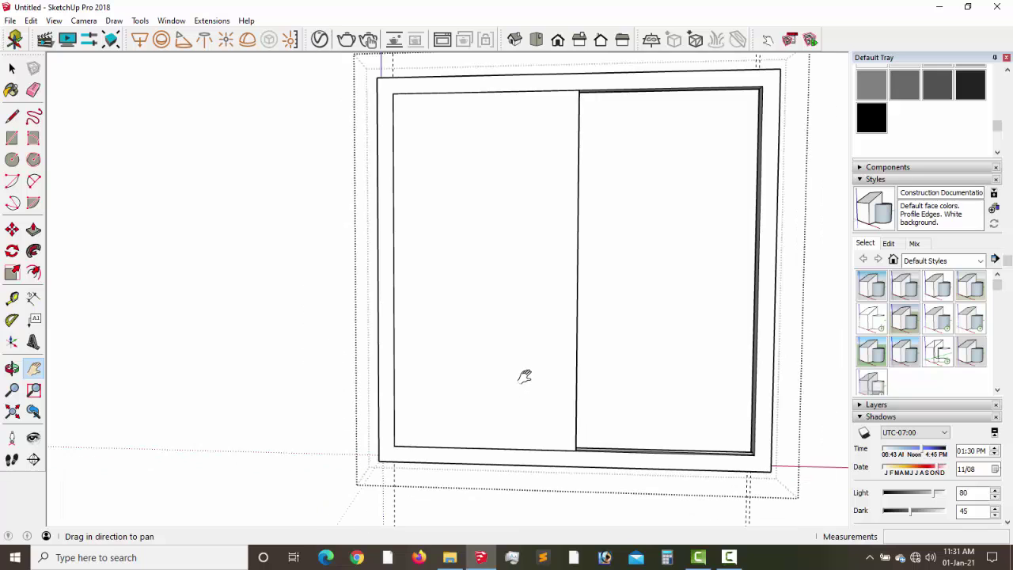
middle_click_drag(524, 376, 531, 401)
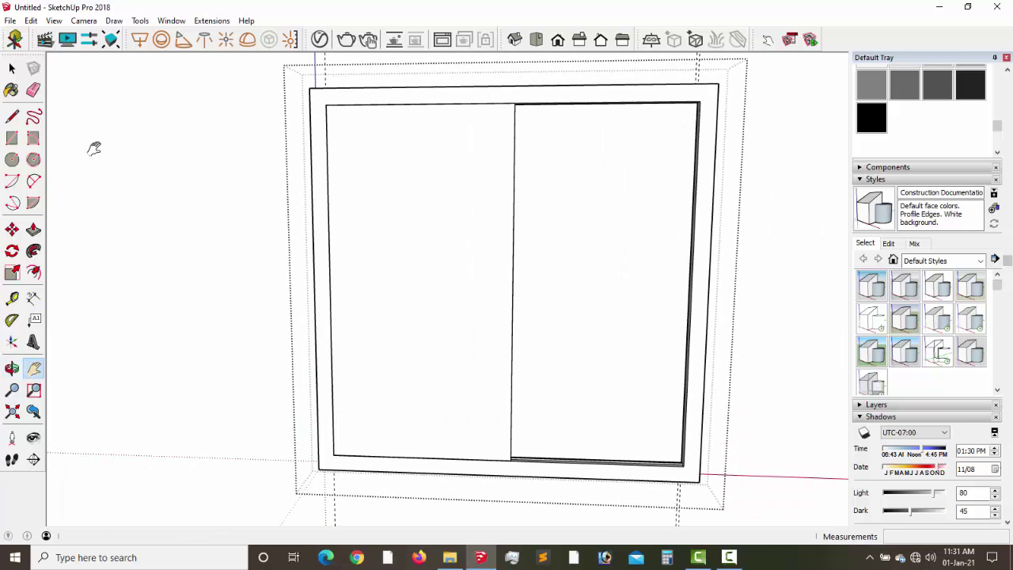
Open the front panel's group and offset its front face outline 30 mm inward.
left_click(12, 69)
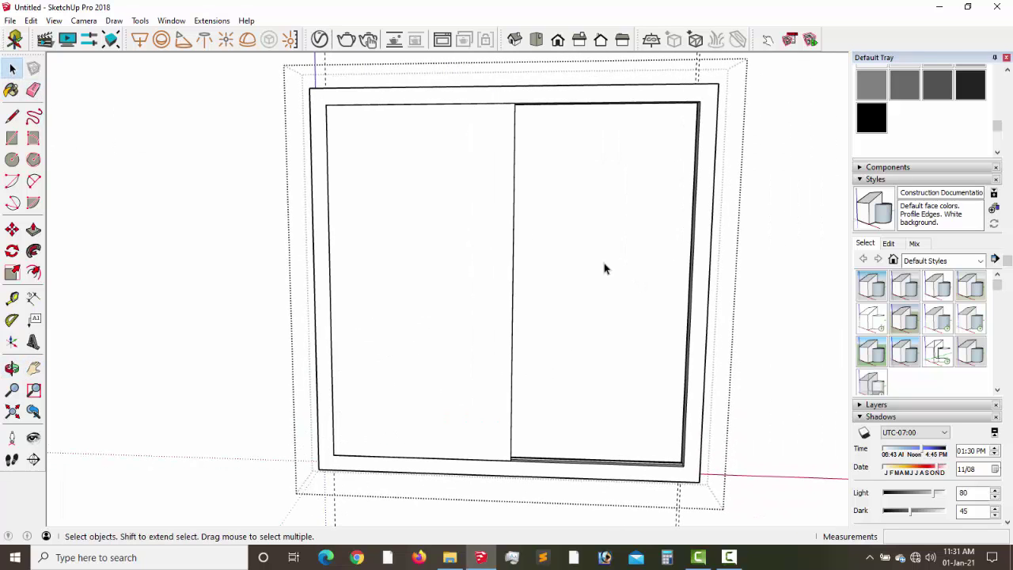
middle_click_drag(617, 299, 545, 360)
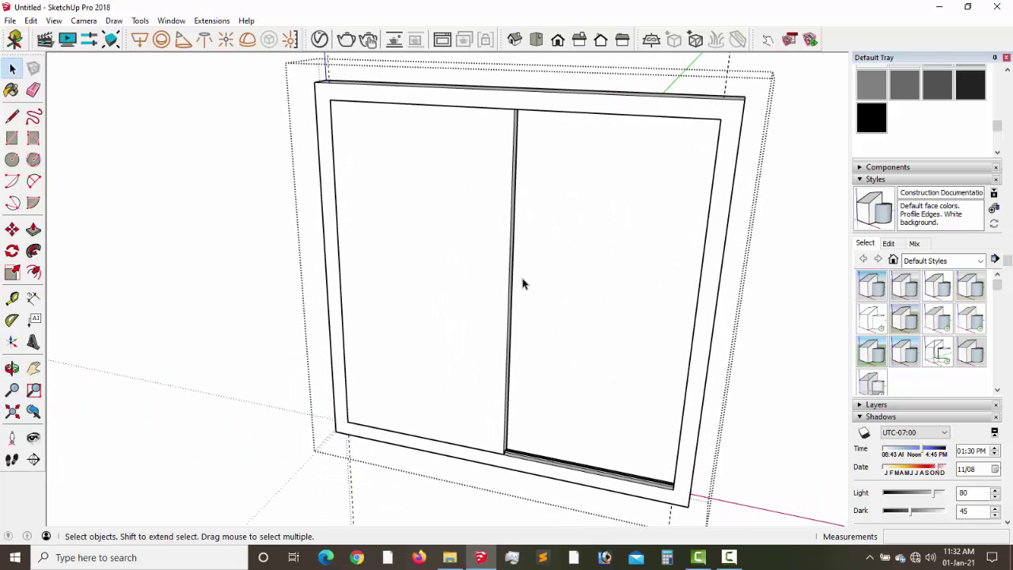
double_click(464, 266)
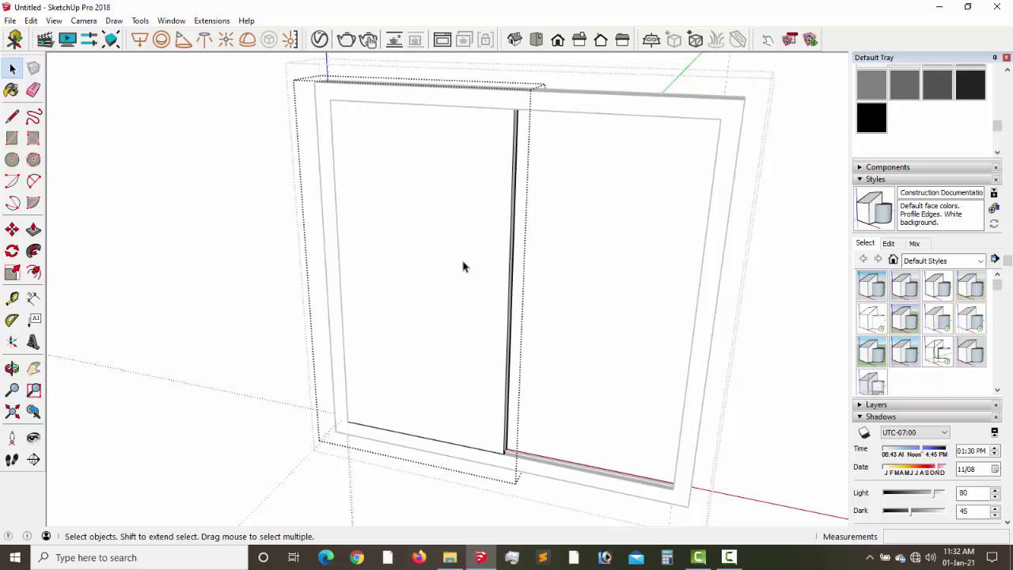
left_click(463, 267)
middle_click_drag(470, 270, 531, 245)
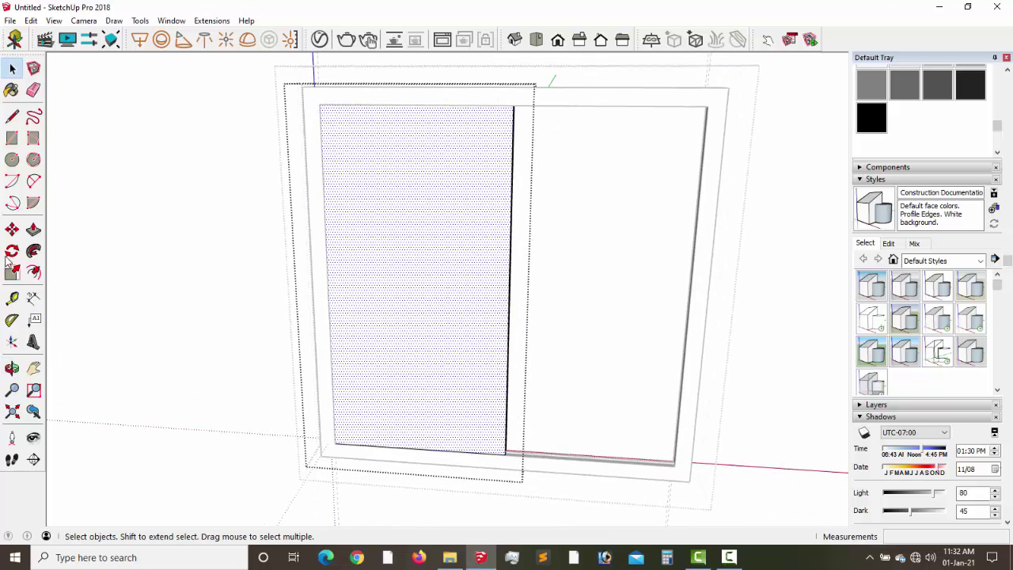
left_click(349, 250)
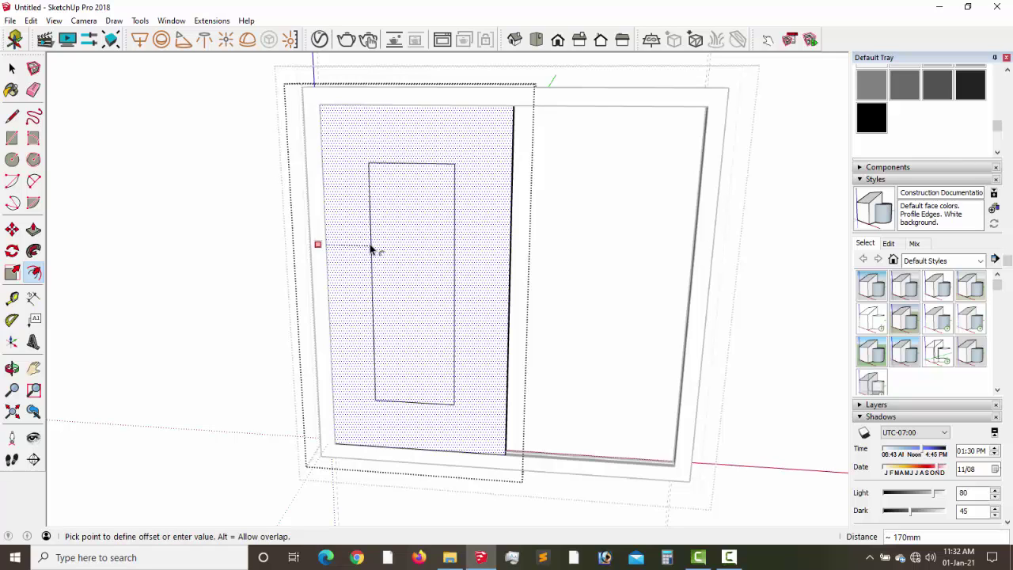
left_click(365, 251)
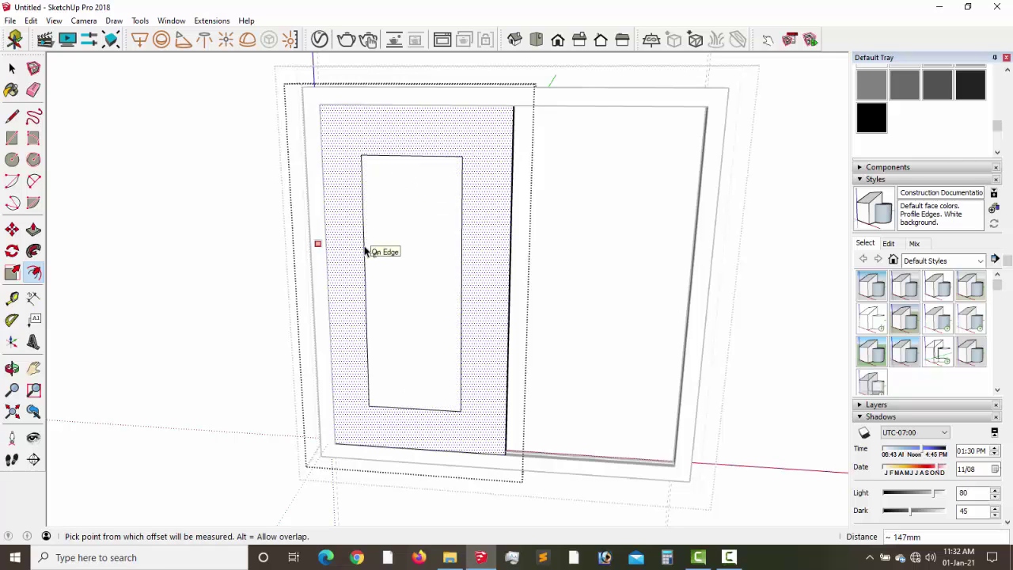
key("Return")
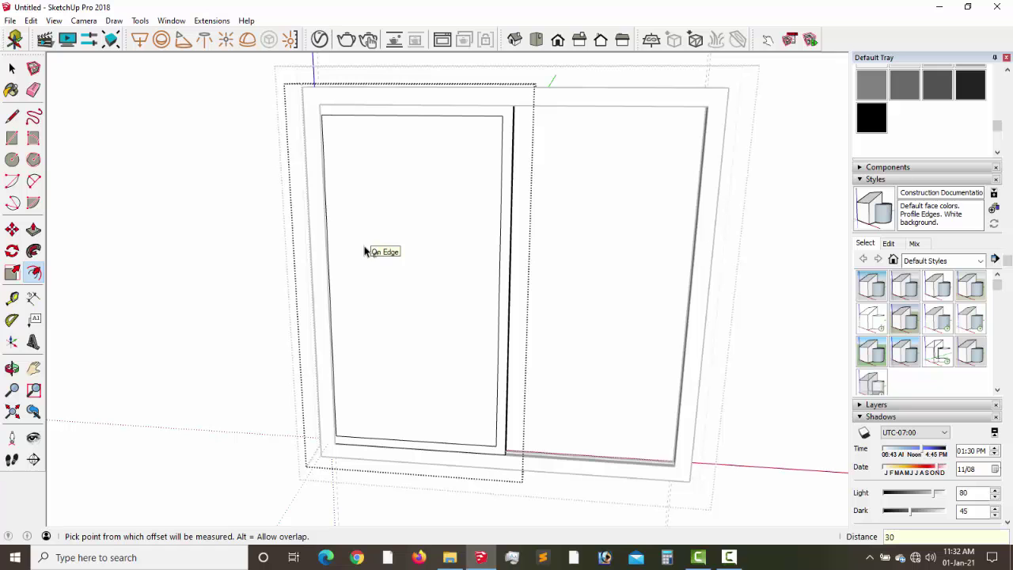
middle_click_drag(447, 231, 362, 224)
Push the front panel's inner rectangular face back 35 mm to cut the opening through the panel.
key("space")
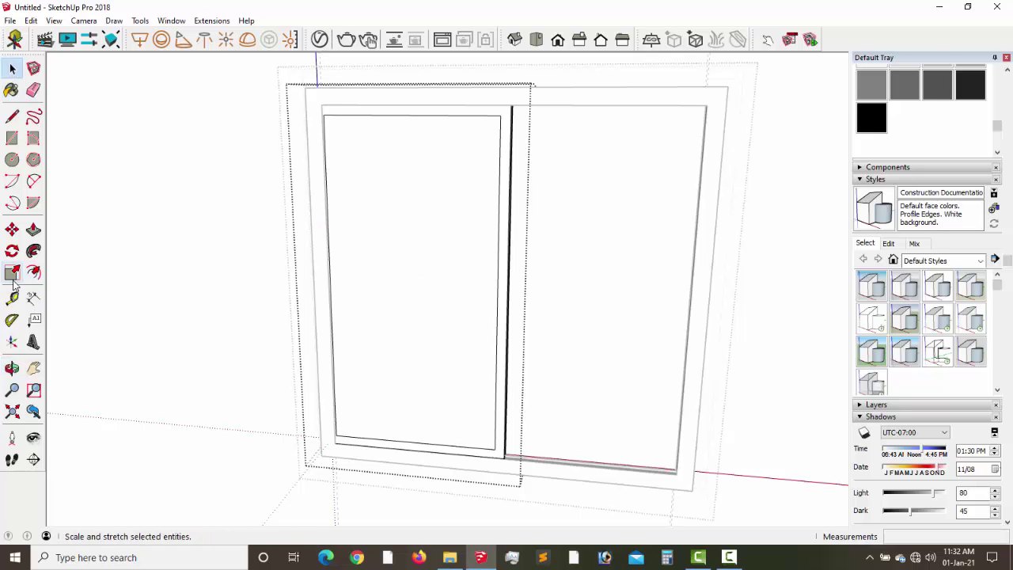
left_click(33, 230)
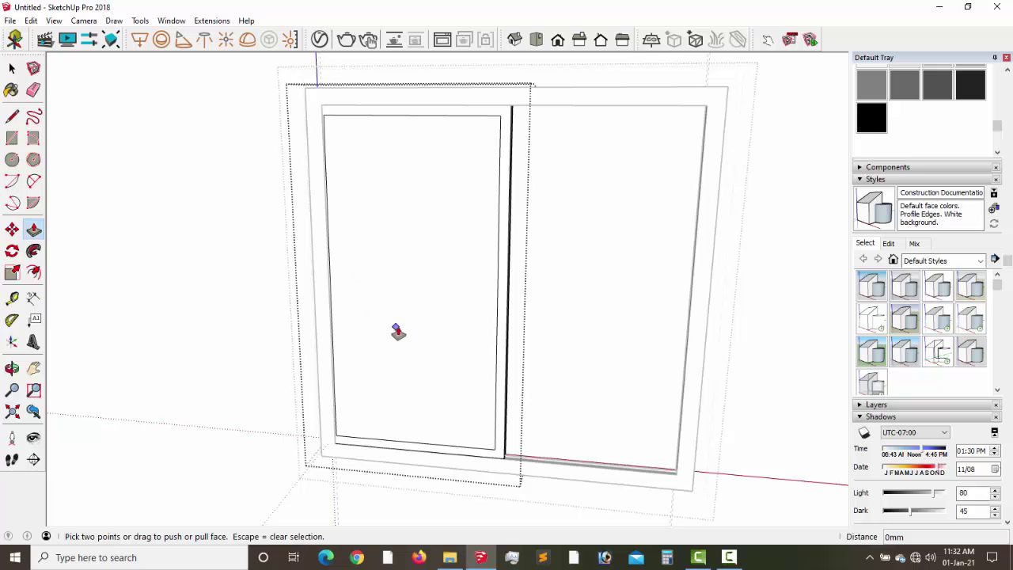
key("b")
key("space")
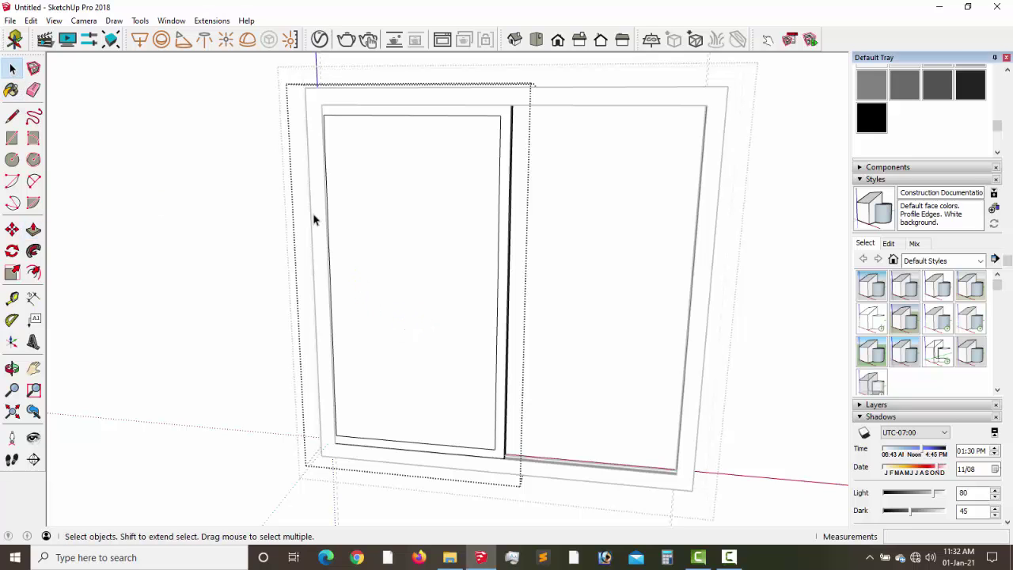
left_click(420, 290)
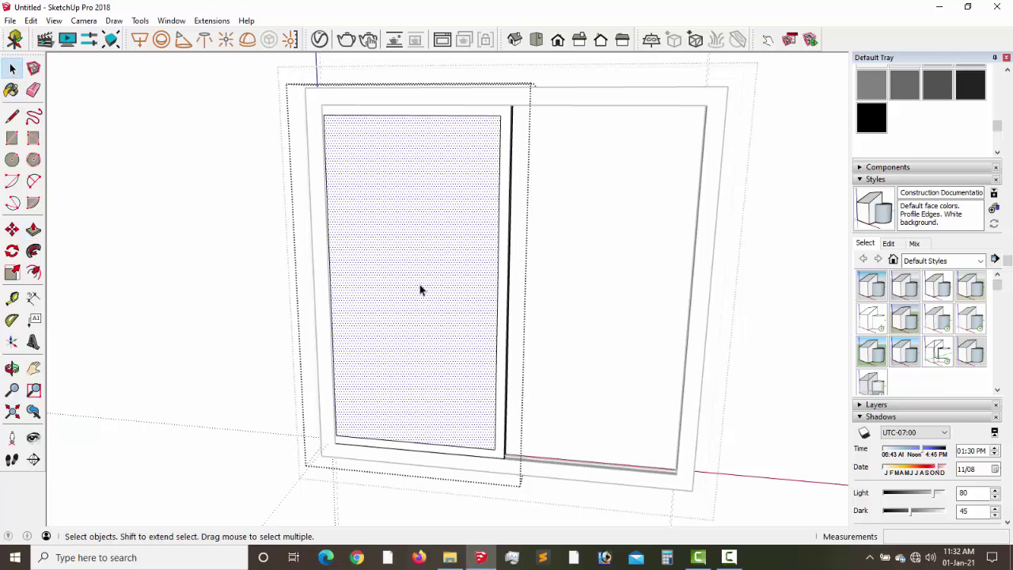
left_click(34, 230)
left_click(396, 380)
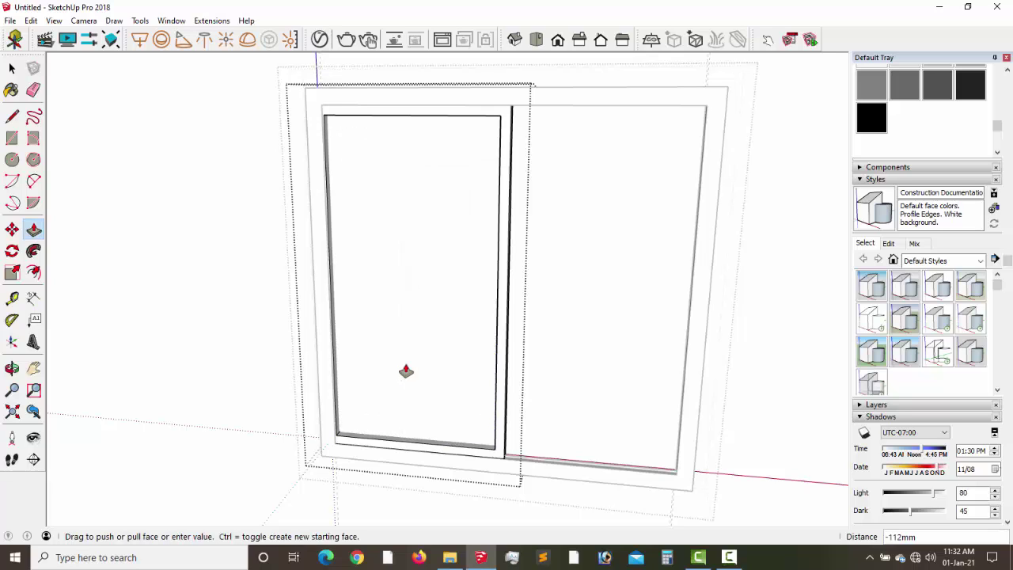
left_click(406, 371)
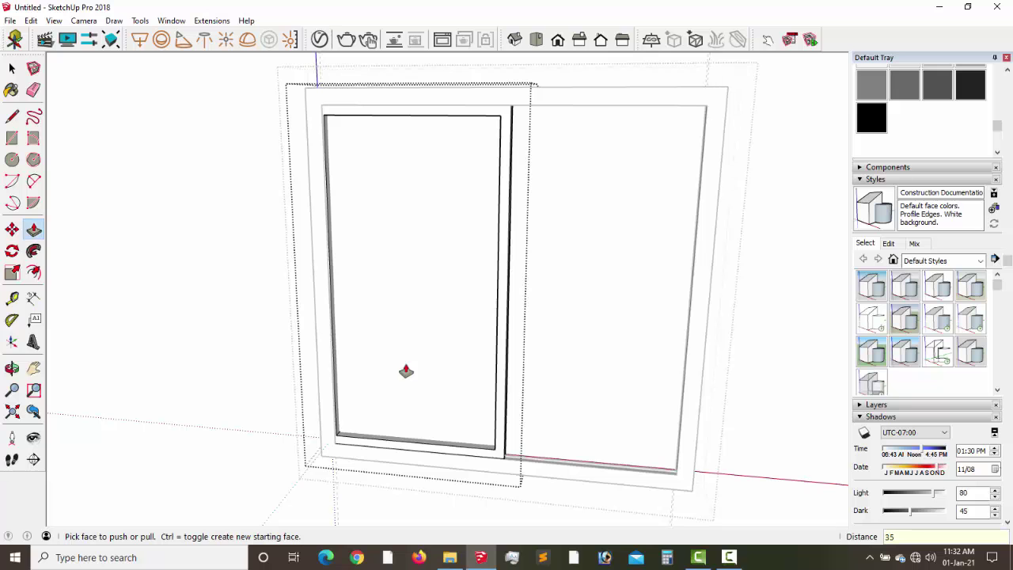
left_click(406, 372)
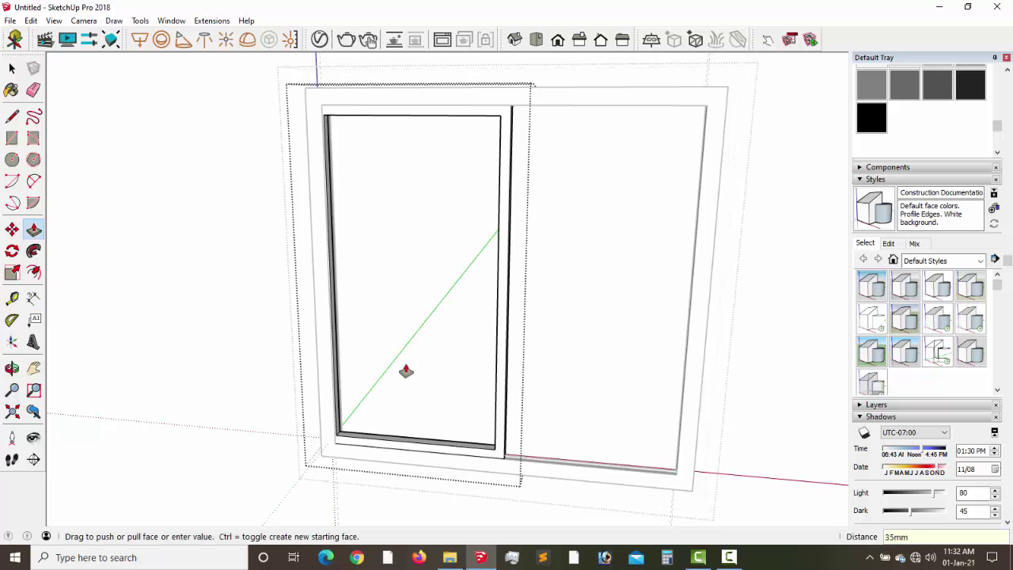
Try to draw a rectangle across the front panel's opening between its diagonally opposite corners.
left_click(33, 368)
left_click_drag(463, 434, 493, 312)
middle_click_drag(492, 311, 410, 330)
scroll(368, 436, "up", 2)
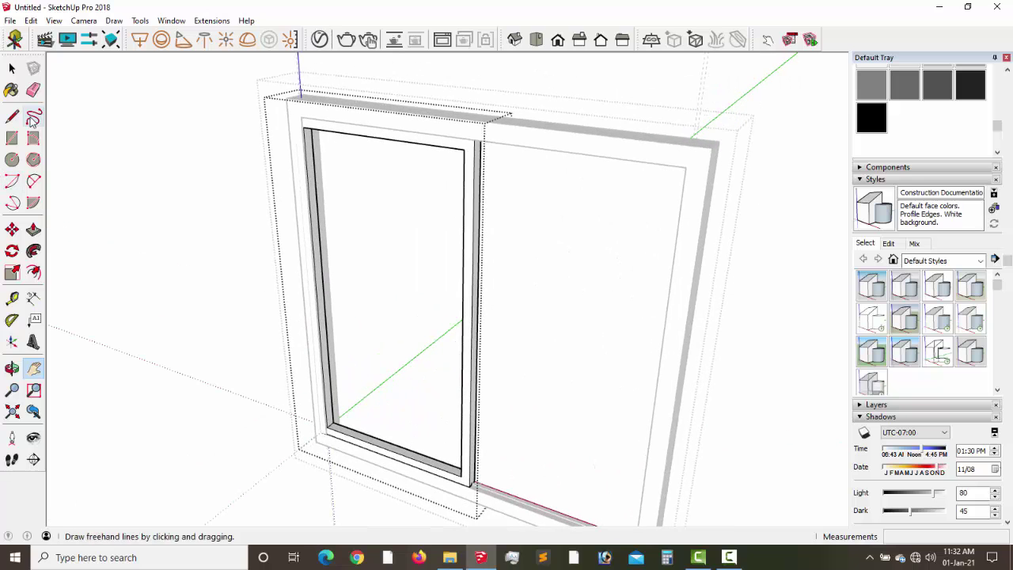
left_click(12, 138)
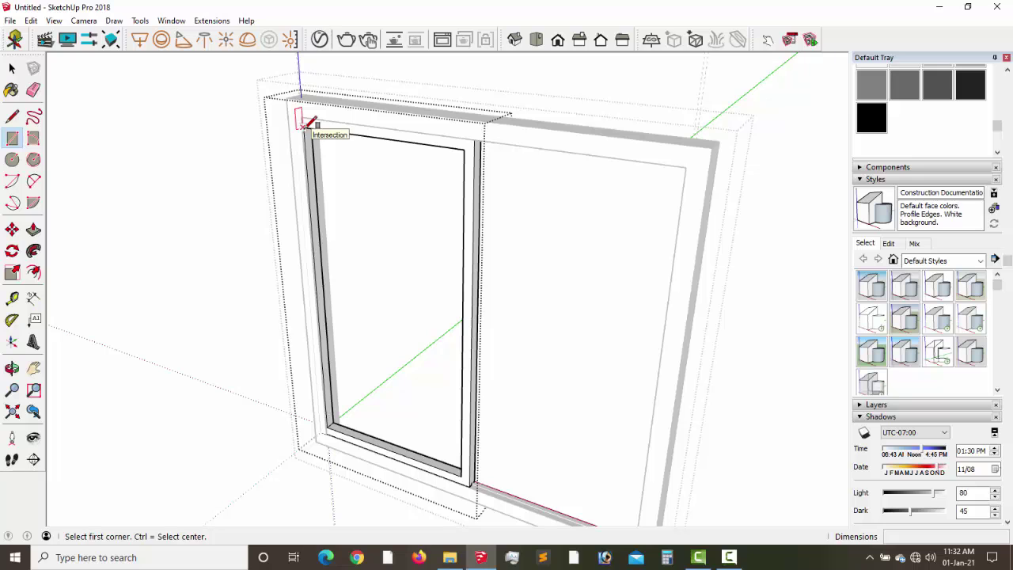
left_click(304, 127)
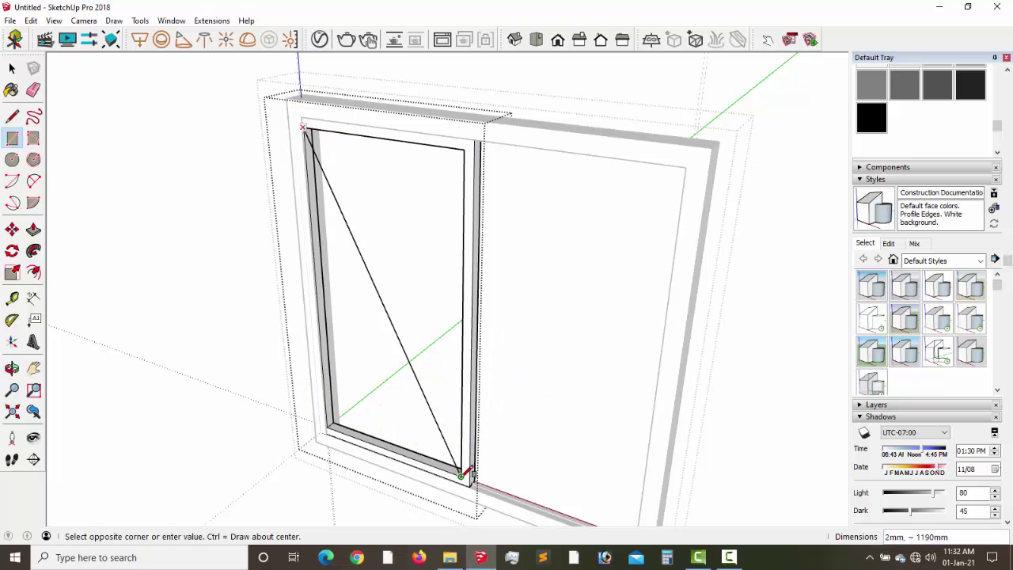
left_click(461, 459)
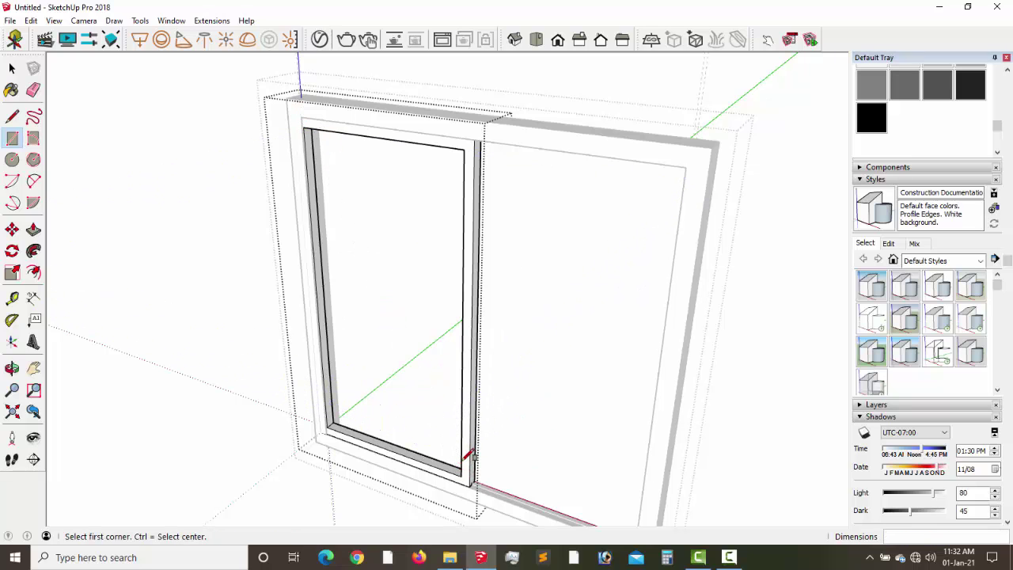
key("o")
left_click_drag(240, 311, 335, 296)
key("r")
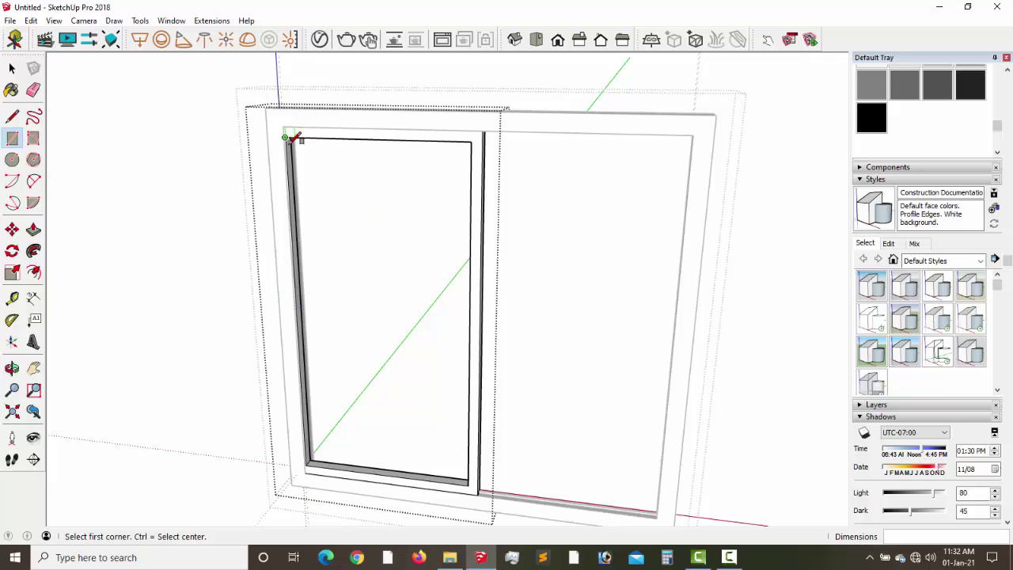
scroll(293, 138, "up", 5)
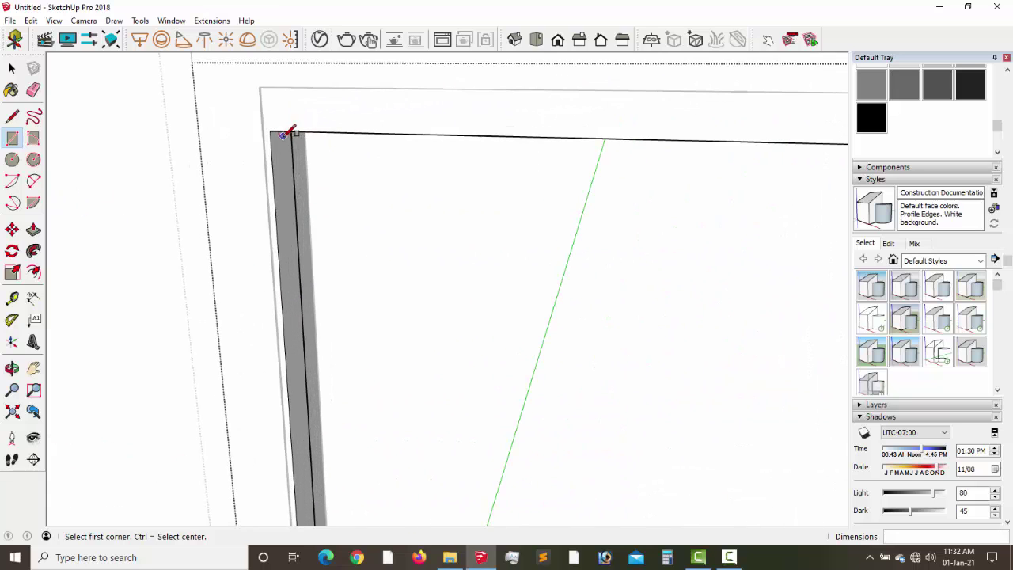
left_click(283, 135)
scroll(283, 159, "down", 3)
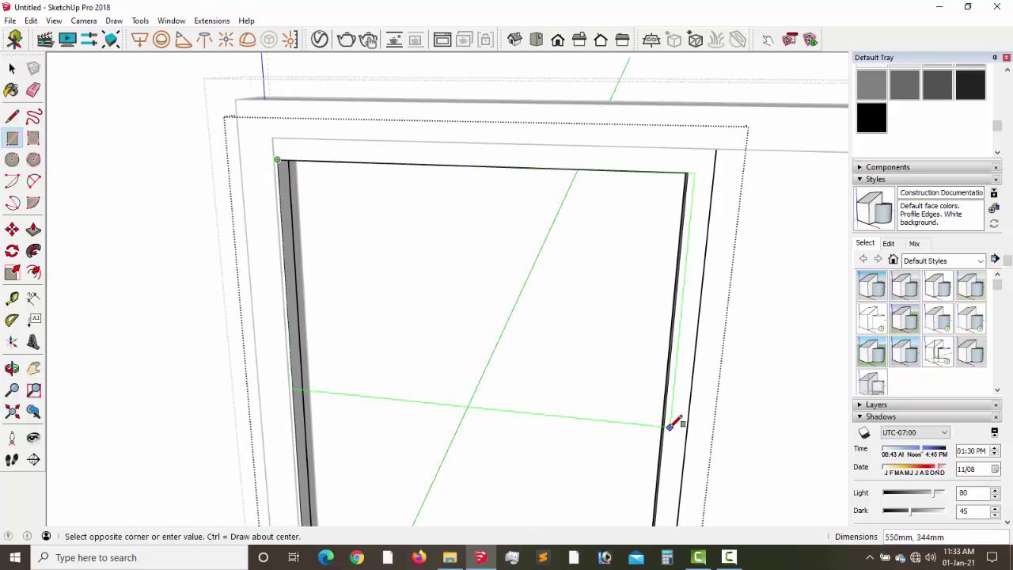
scroll(672, 426, "down", 2)
middle_click_drag(672, 430, 622, 460)
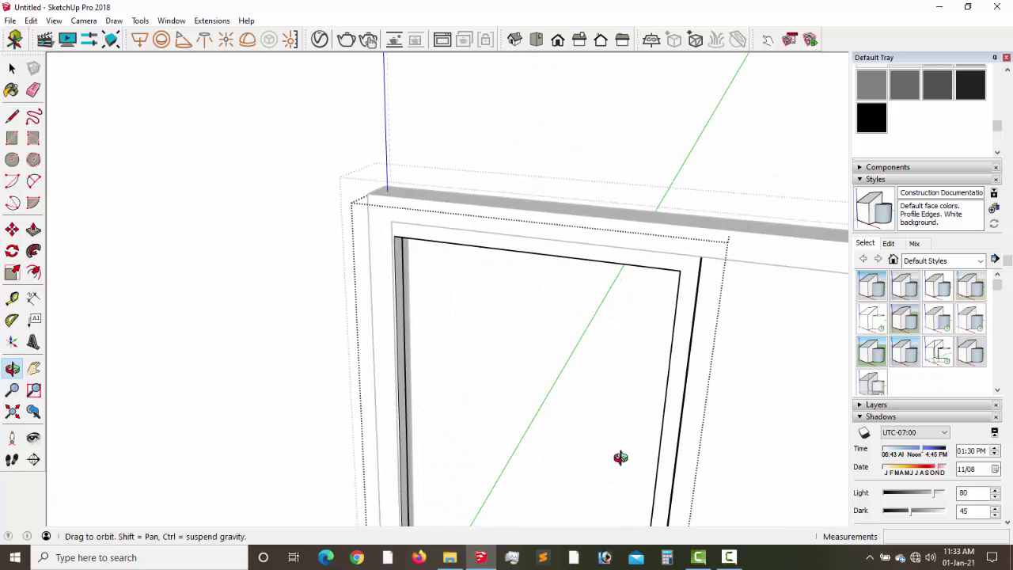
Draw a rectangle of about 1059 by 542 mm that fills the front panel's opening from corner to corner.
left_click(34, 370)
left_click_drag(388, 317, 290, 182)
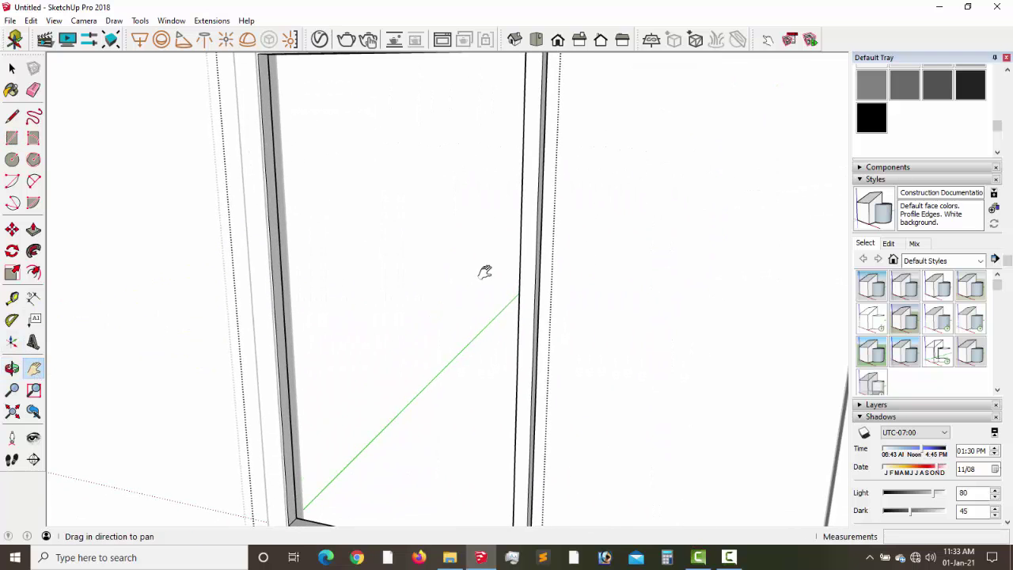
scroll(507, 277, "down", 3)
left_click_drag(536, 282, 382, 263)
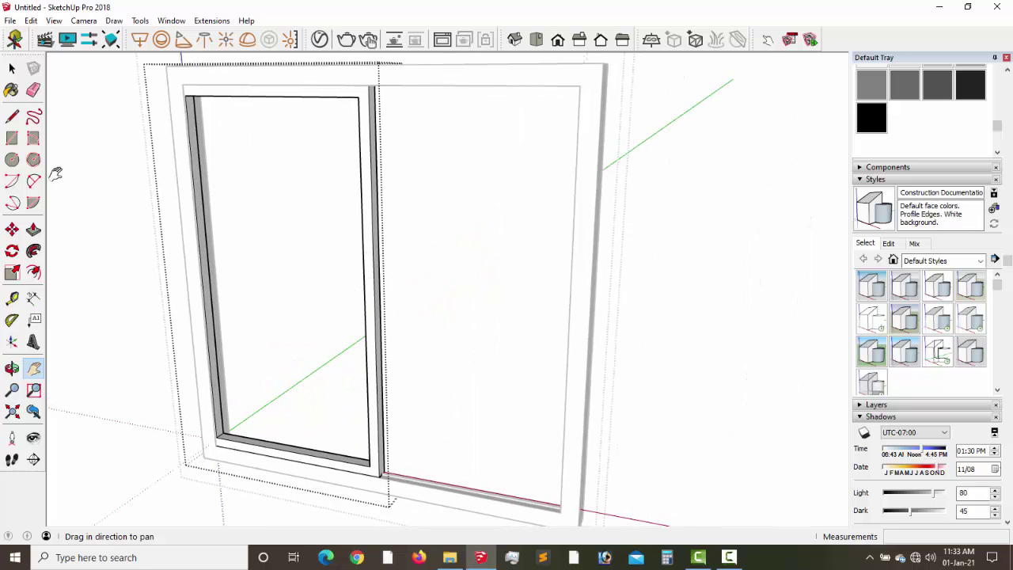
left_click(11, 140)
left_click(185, 96)
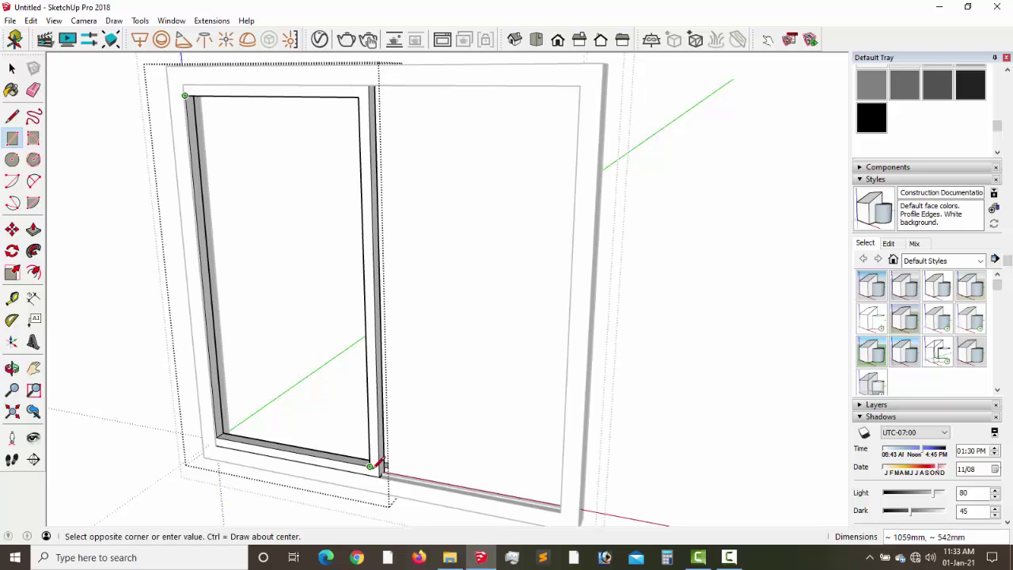
left_click(373, 466)
Group the rectangular face in the front panel's opening together with its bounding edges.
left_click(12, 69)
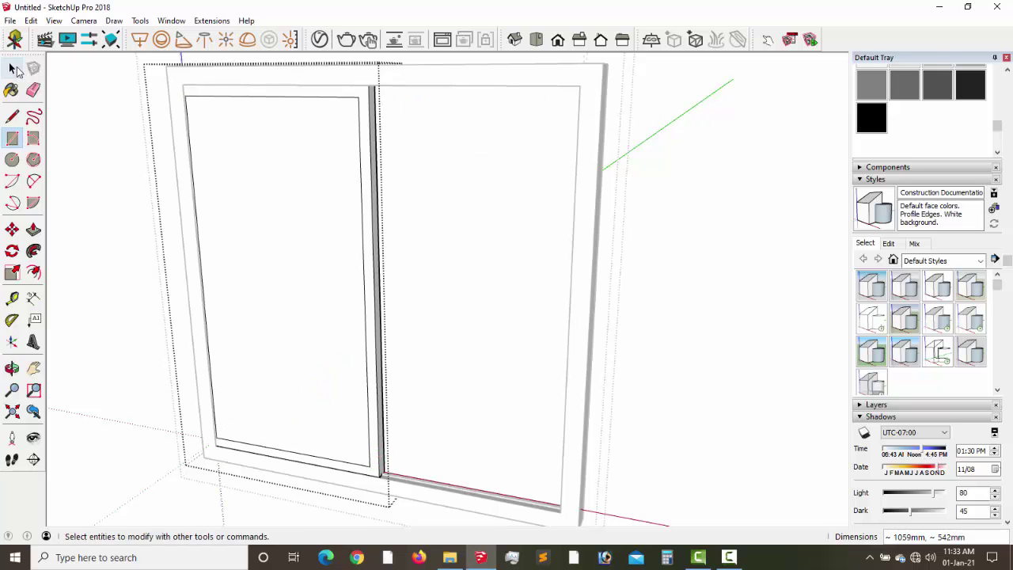
left_click(267, 183)
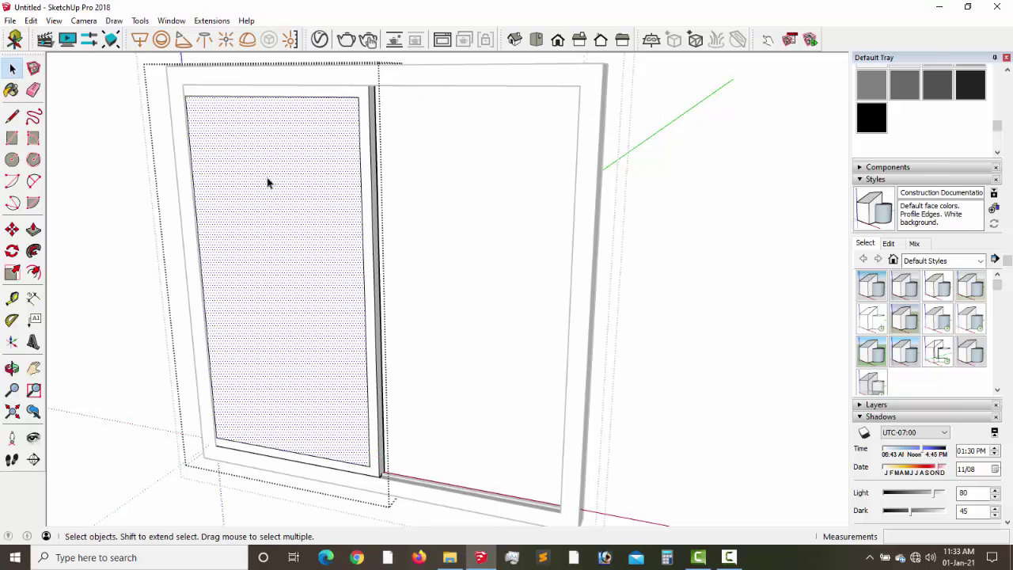
double_click(268, 183)
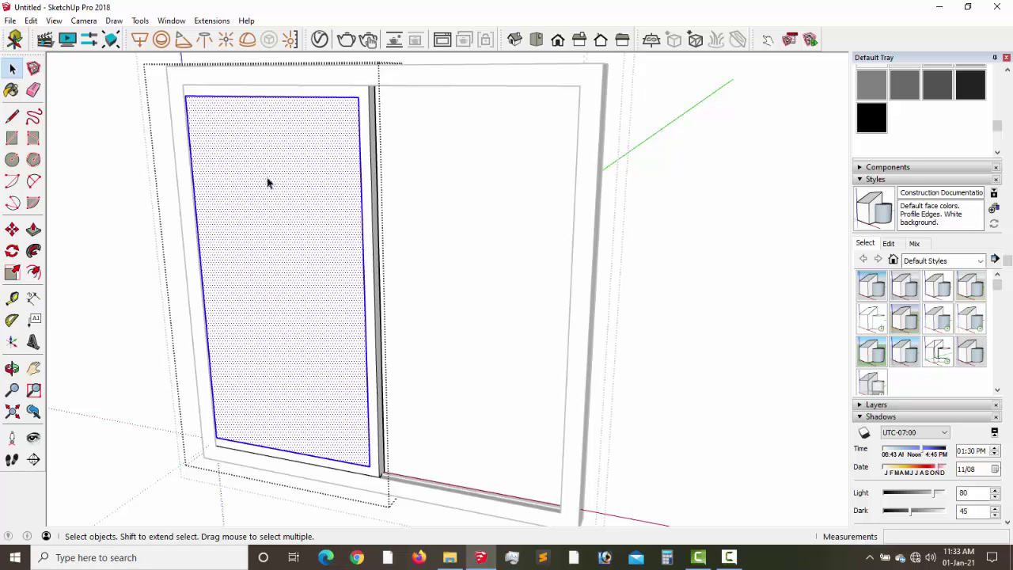
right_click(268, 183)
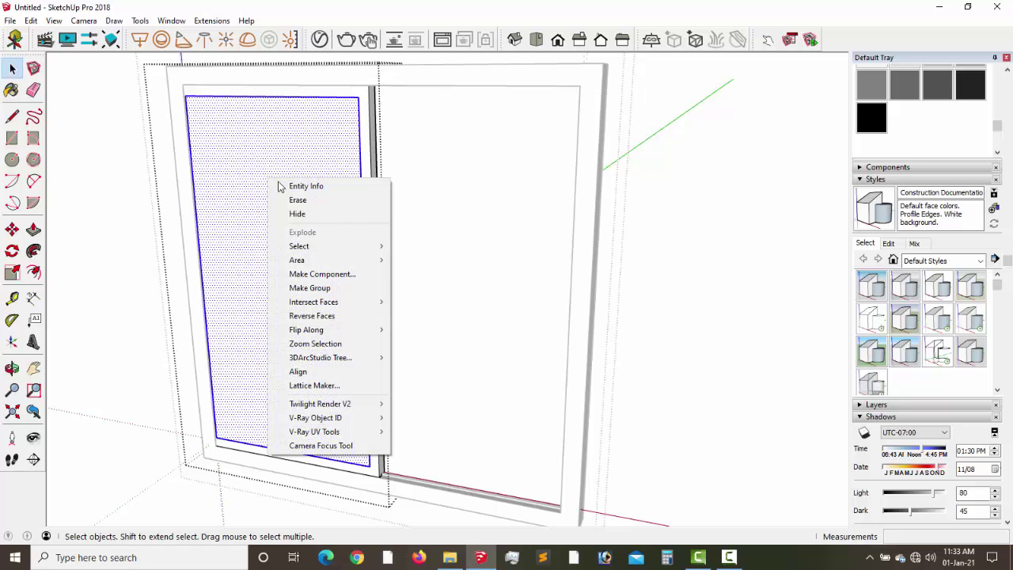
left_click(315, 289)
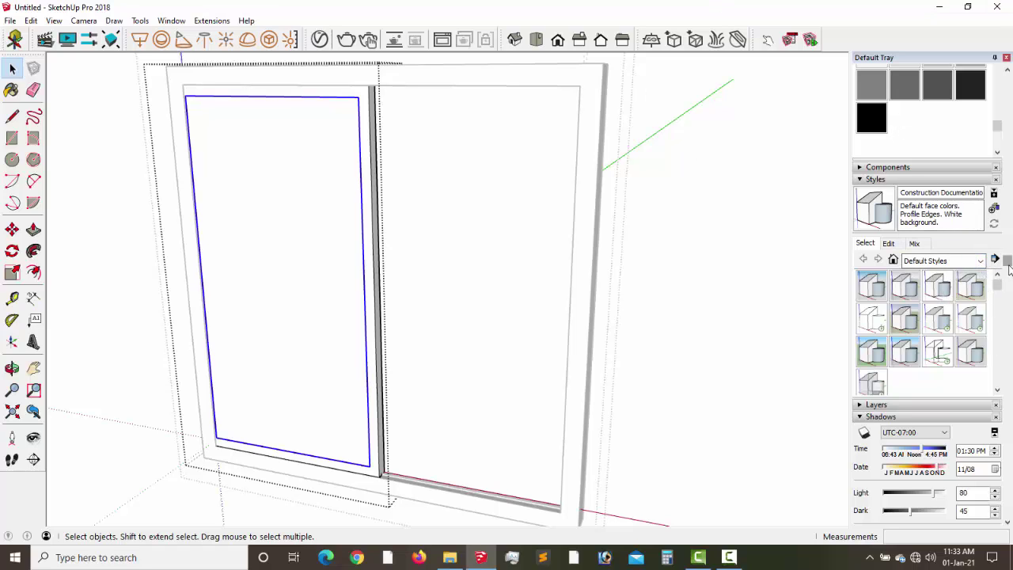
Paint the grouped pane with Translucent Glass Blue from the Glass and Mirrors materials.
left_click_drag(1008, 269, 1004, 131)
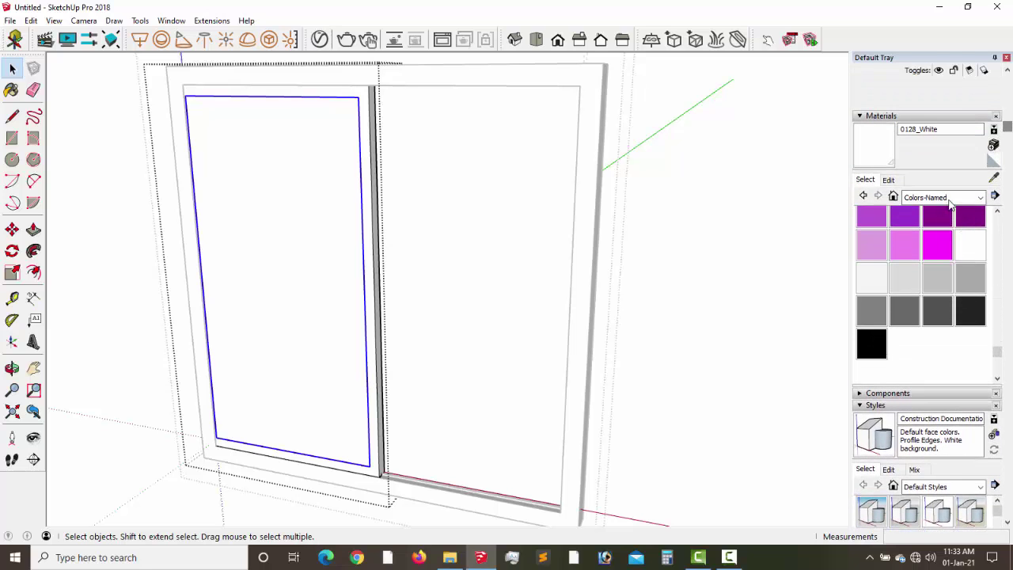
left_click(981, 198)
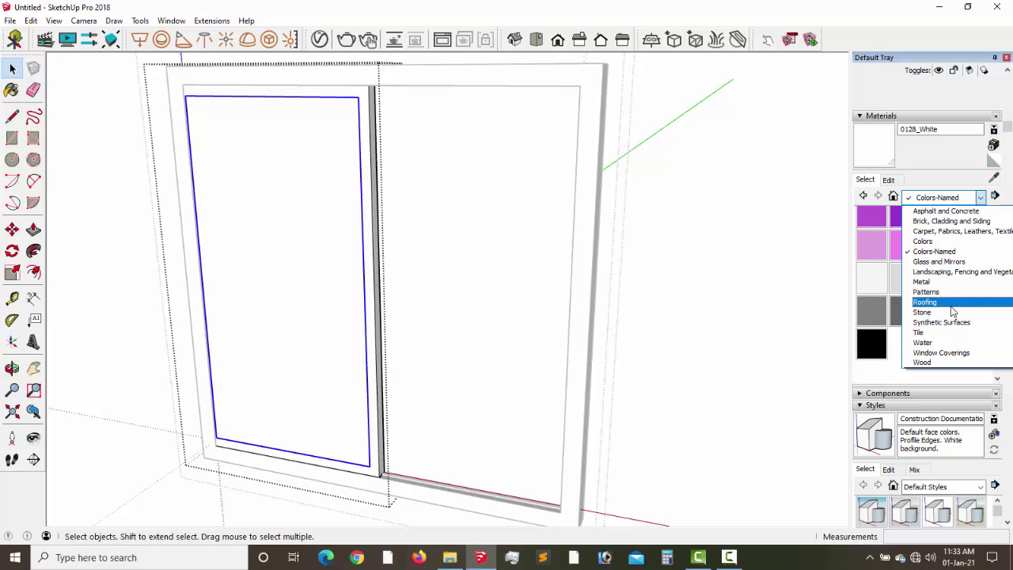
left_click(938, 263)
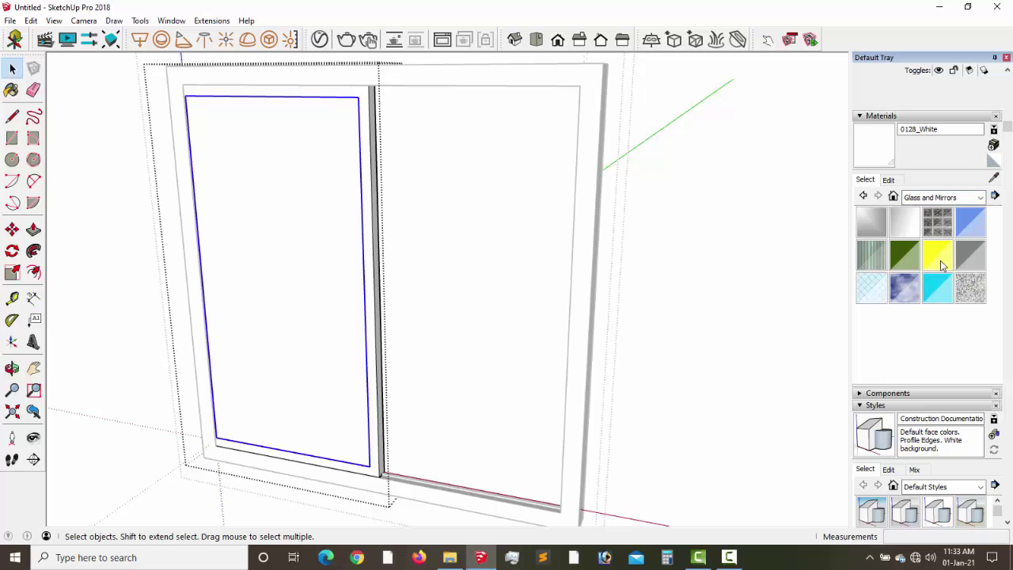
left_click(973, 227)
left_click(295, 210)
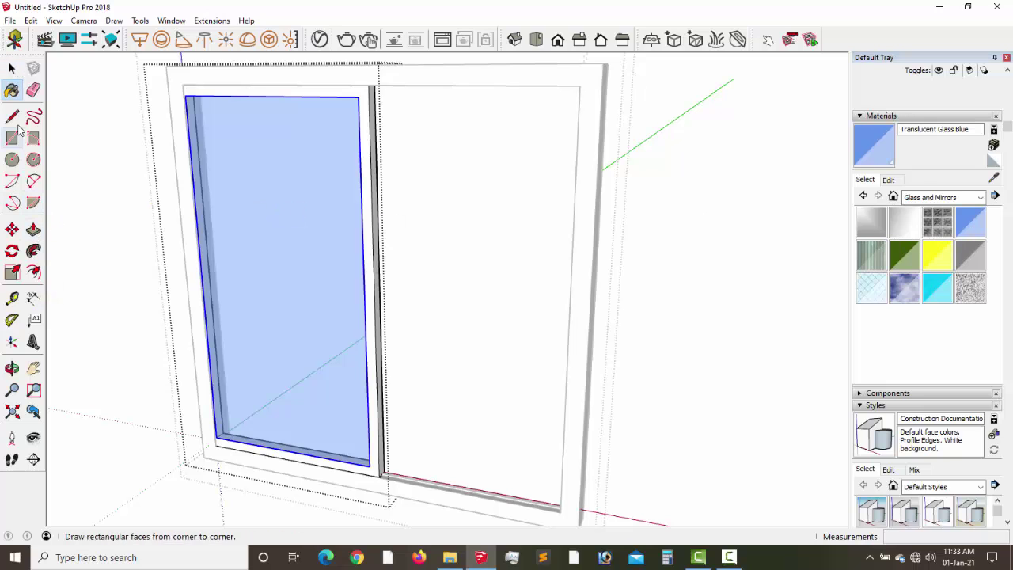
Open the glass pane's group and extrude its face 5 mm.
left_click(33, 230)
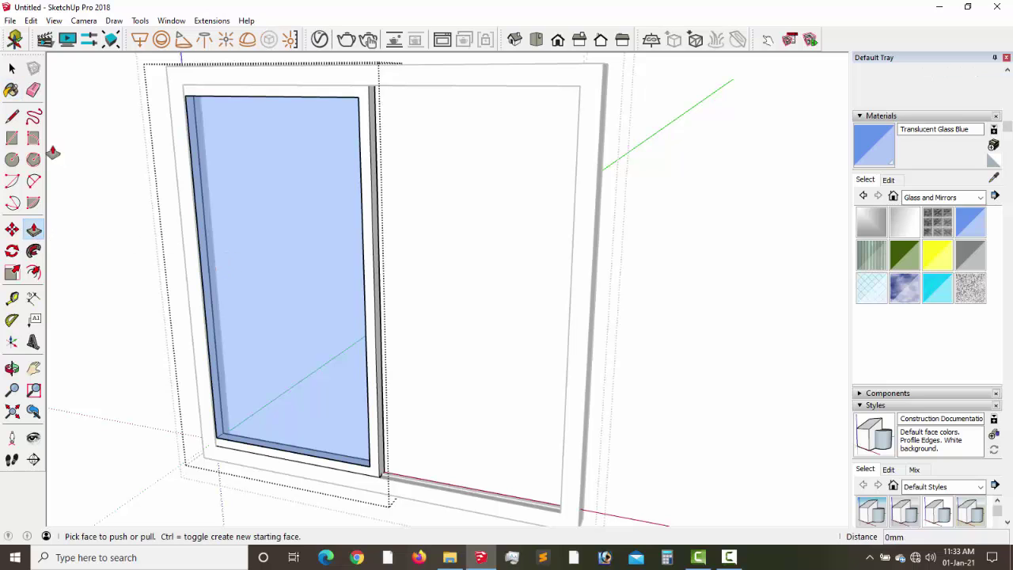
left_click(12, 69)
double_click(261, 275)
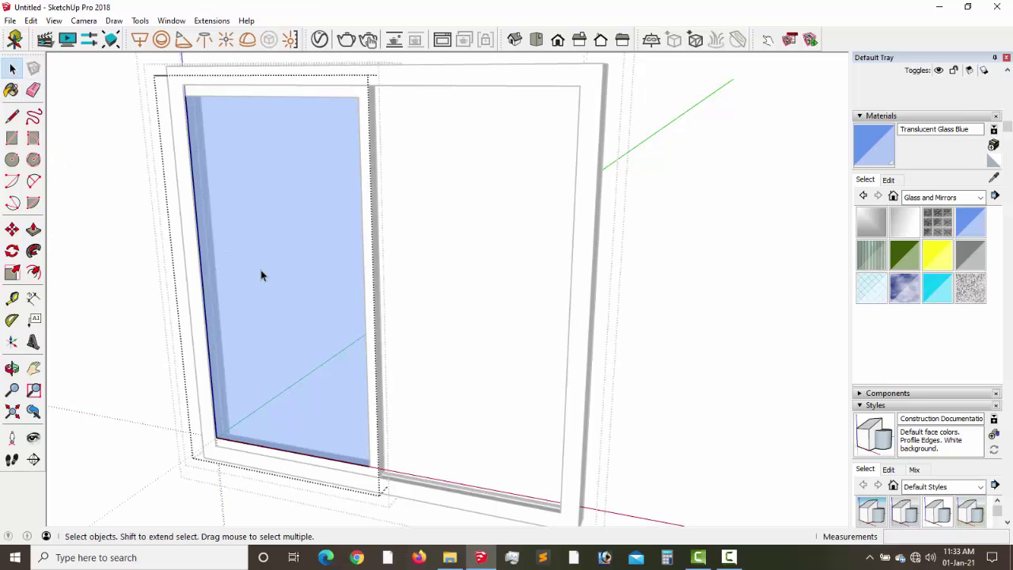
left_click(33, 229)
mouse_move(241, 276)
left_mouse_down()
mouse_move(251, 277)
mouse_move(243, 285)
left_mouse_up()
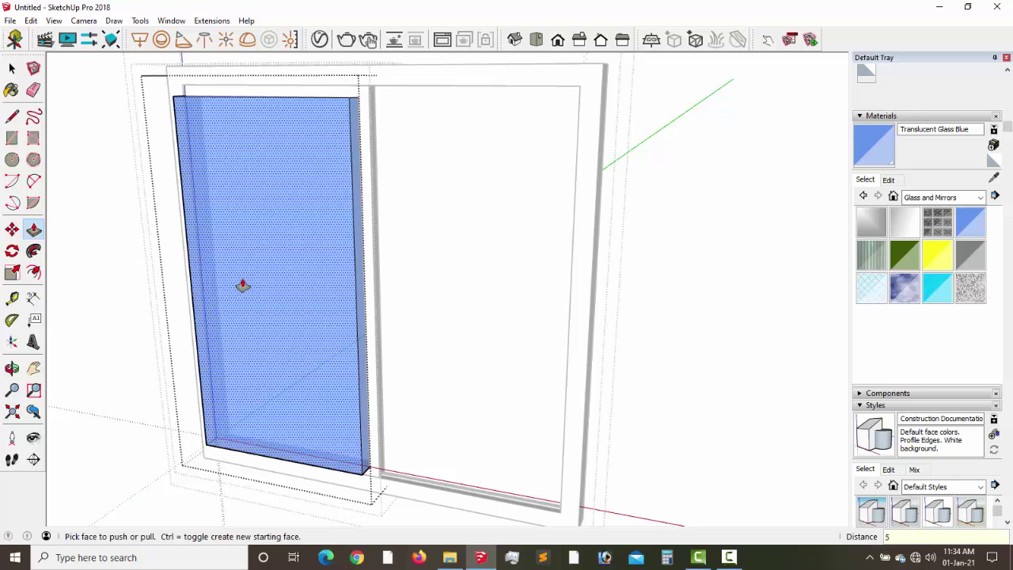
type("5")
key("Return")
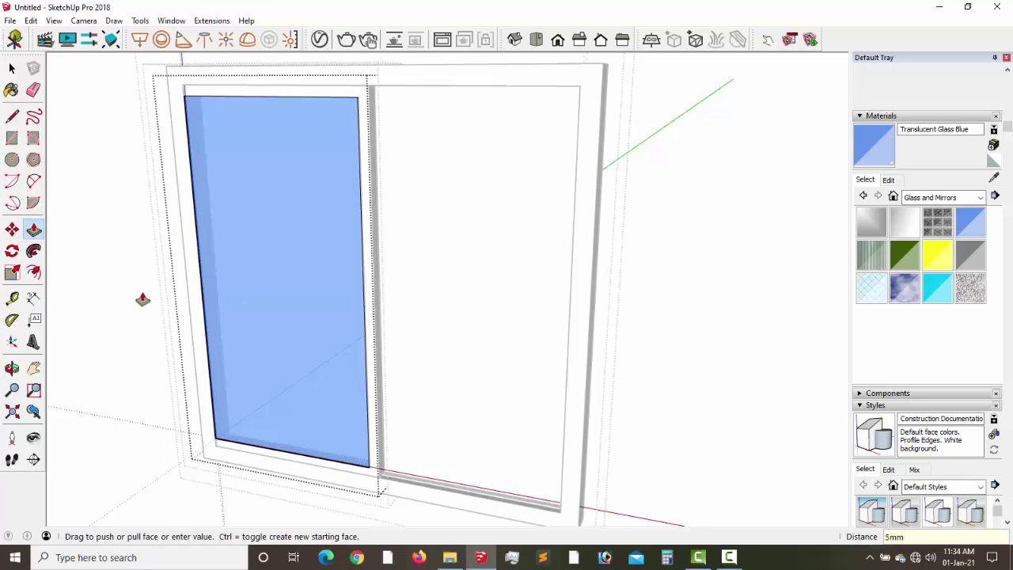
Examine how the glass pane sits at the lower corner of the front panel's opening.
left_click(34, 368)
left_click_drag(242, 355, 436, 332)
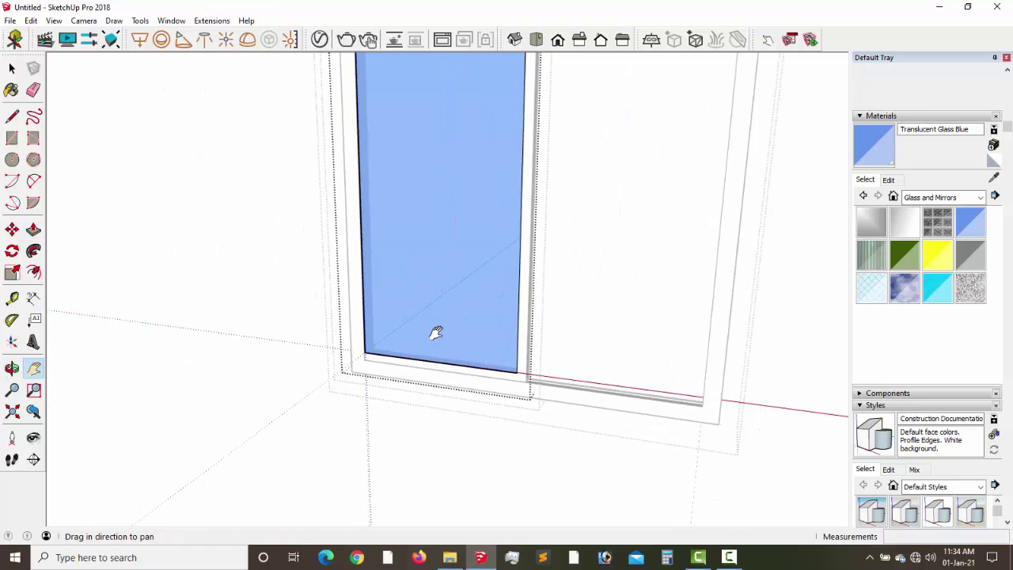
scroll(436, 332, "up", 3)
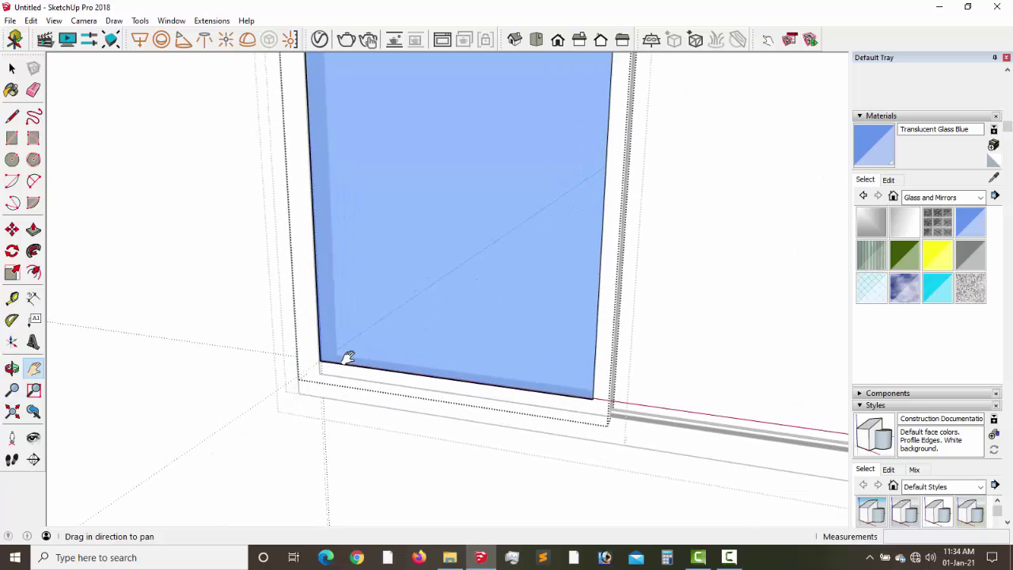
scroll(348, 358, "up", 5)
key("o")
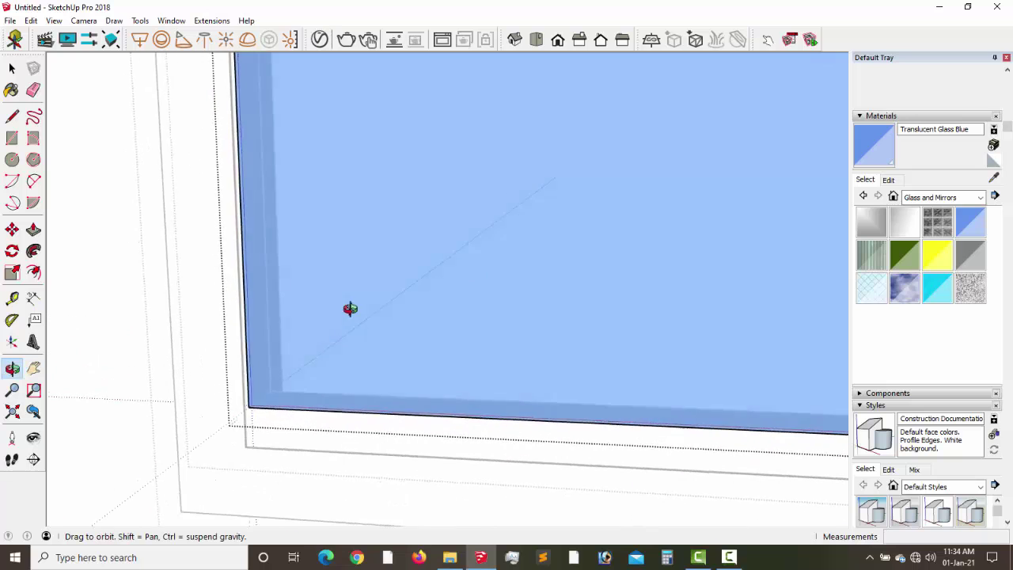
left_click_drag(350, 309, 229, 264)
left_click(12, 68)
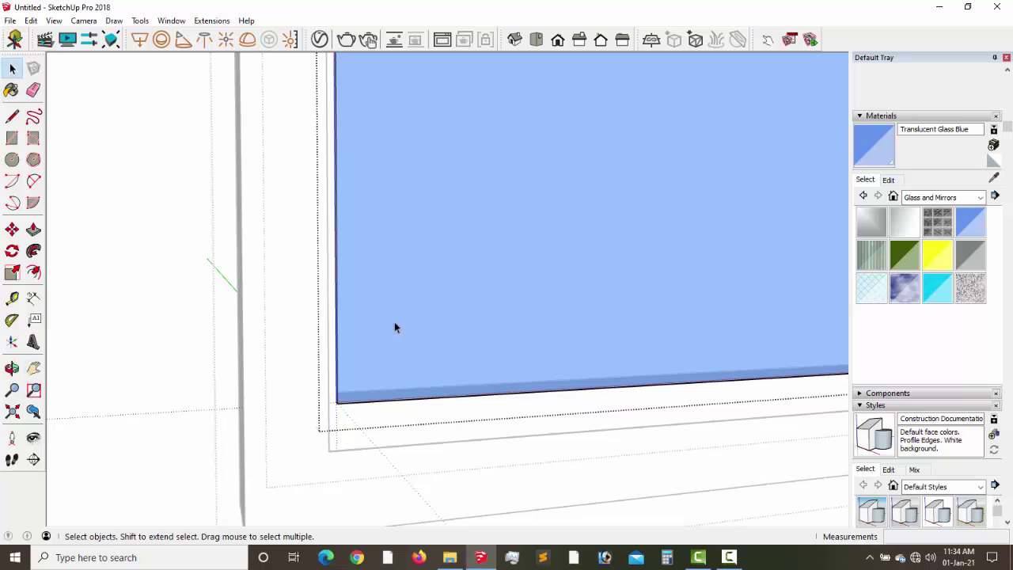
Close the glass pane's group and move the pane 5 mm at the lower corner of the front panel's opening.
left_click(395, 324)
left_click(200, 308)
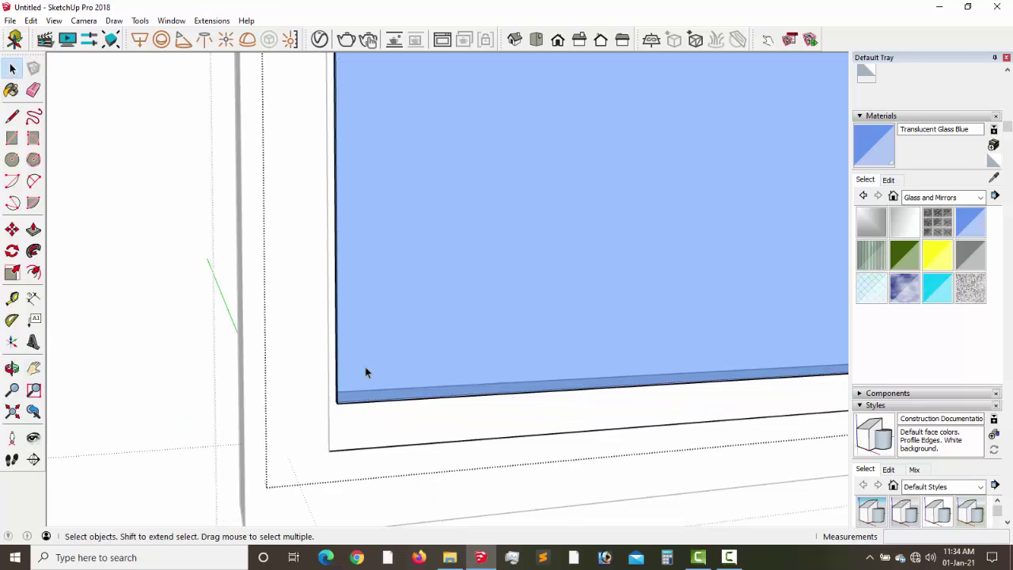
left_click(367, 369)
key("o")
left_click_drag(369, 385, 118, 383)
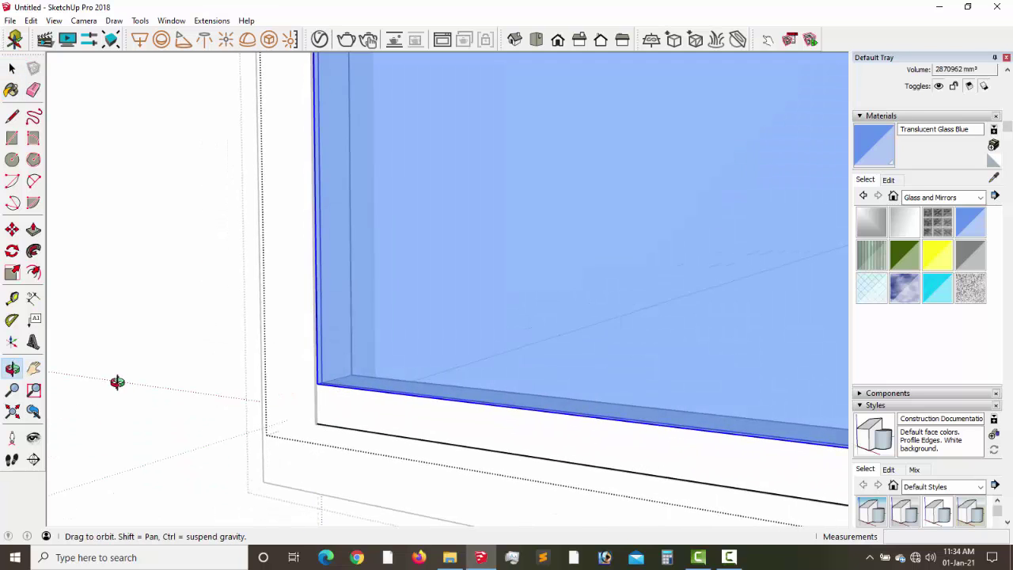
key("space")
key("m")
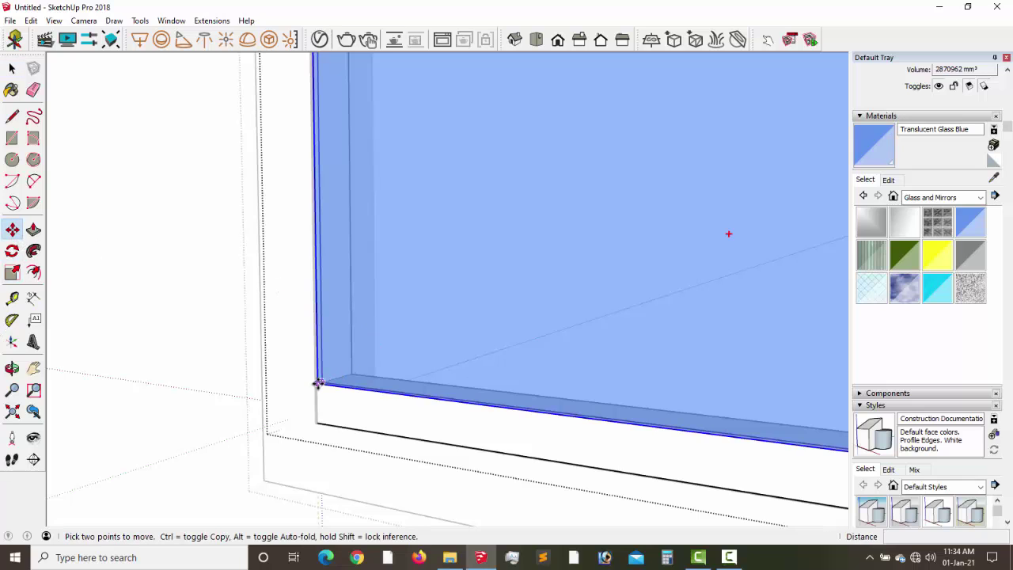
left_click(313, 383)
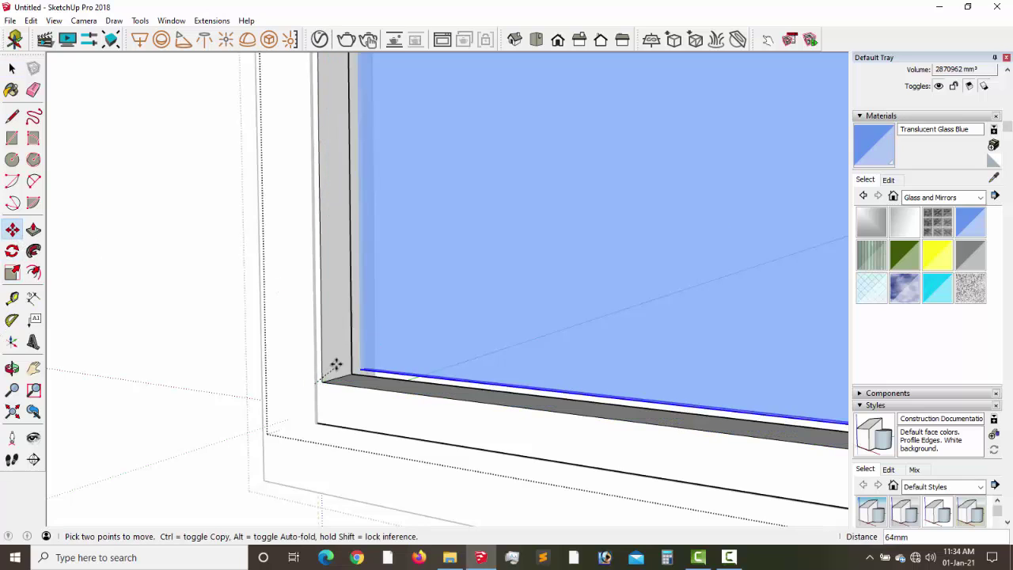
left_click(324, 380)
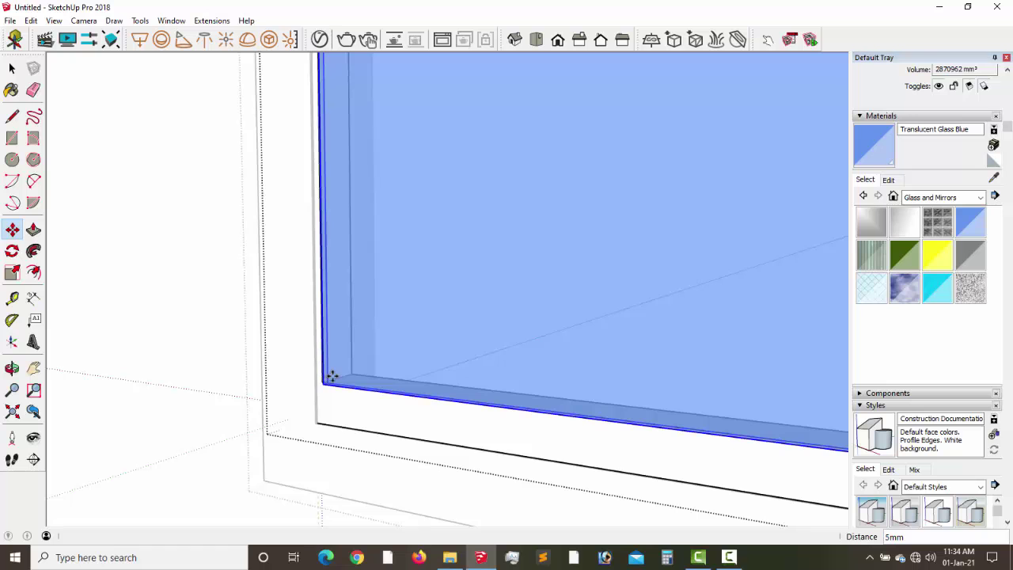
Move the glass pane 5 mm sideways so its lower corner meets the side edge of the front panel's opening.
key("o")
left_click_drag(323, 402, 625, 380)
key("m")
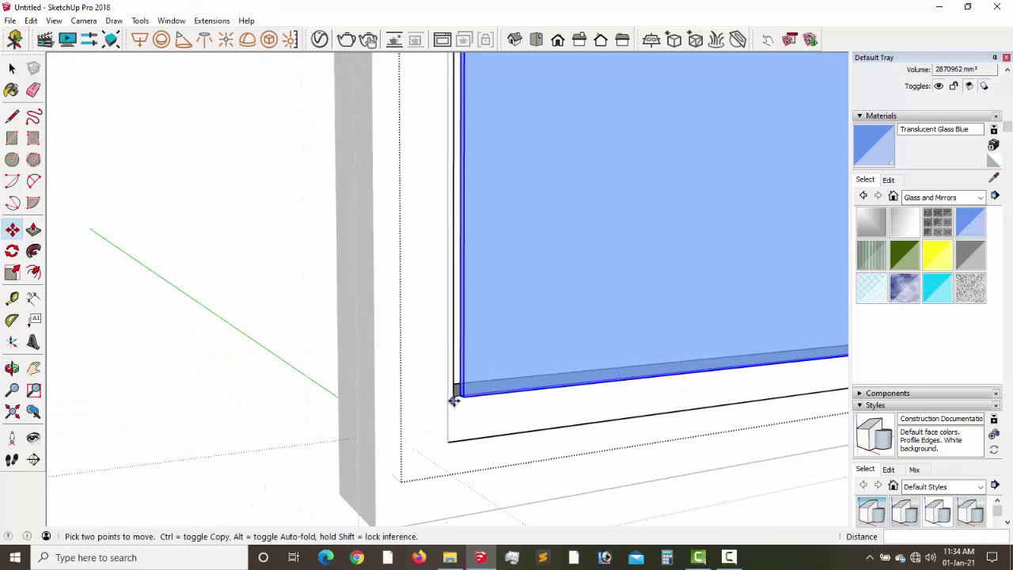
middle_click_drag(454, 401, 475, 395)
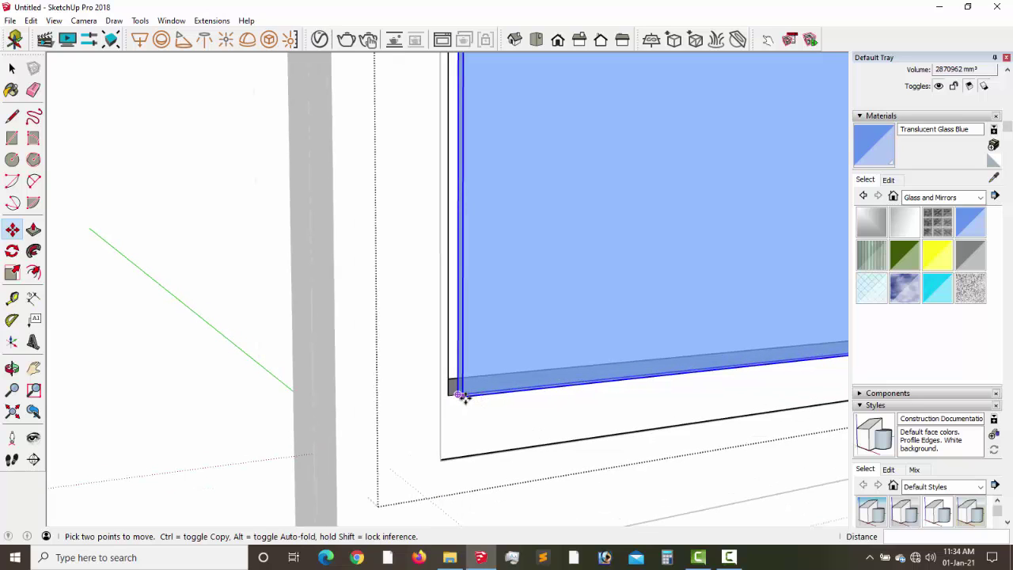
left_click(462, 394)
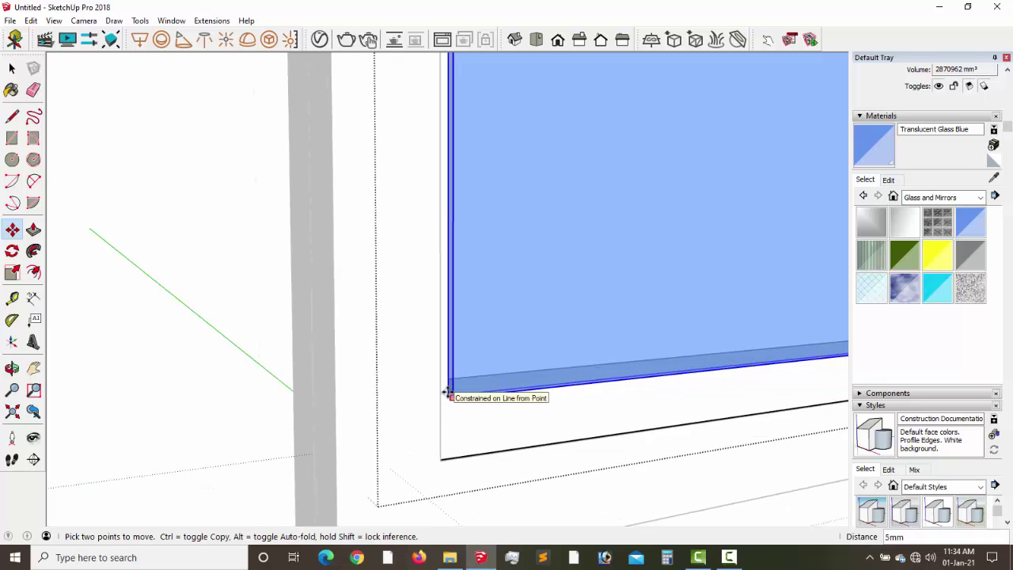
left_click(447, 393)
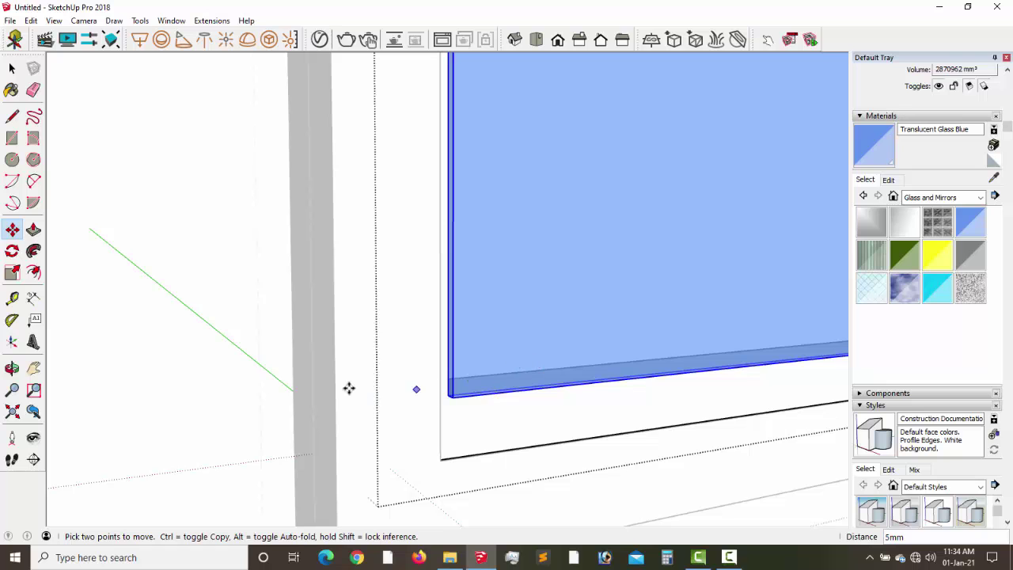
Move the glass pane 5 mm inward so its outer face is flush with the front panel's opening.
middle_click_drag(503, 386, 467, 384)
left_click(435, 389)
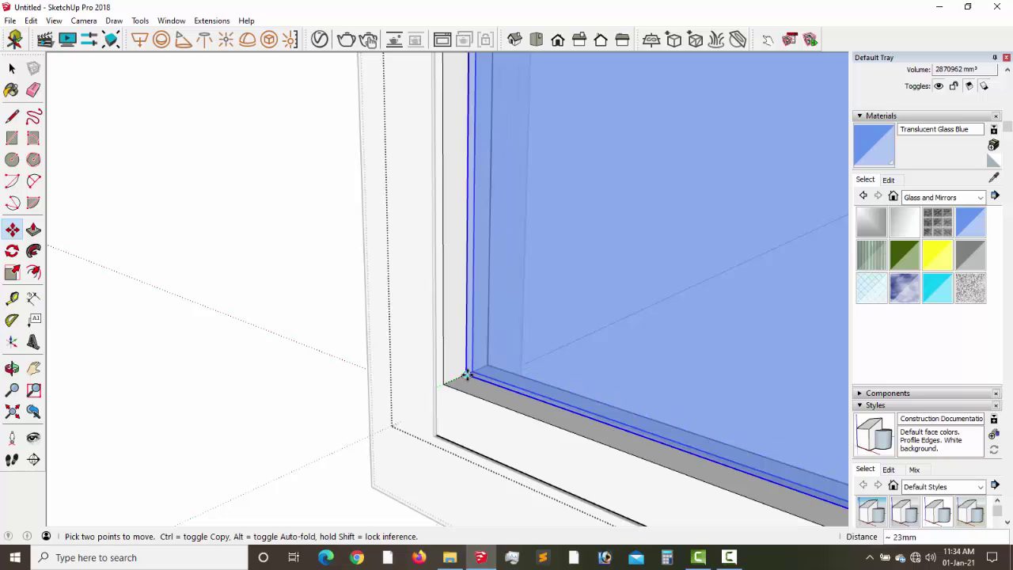
left_click(445, 383)
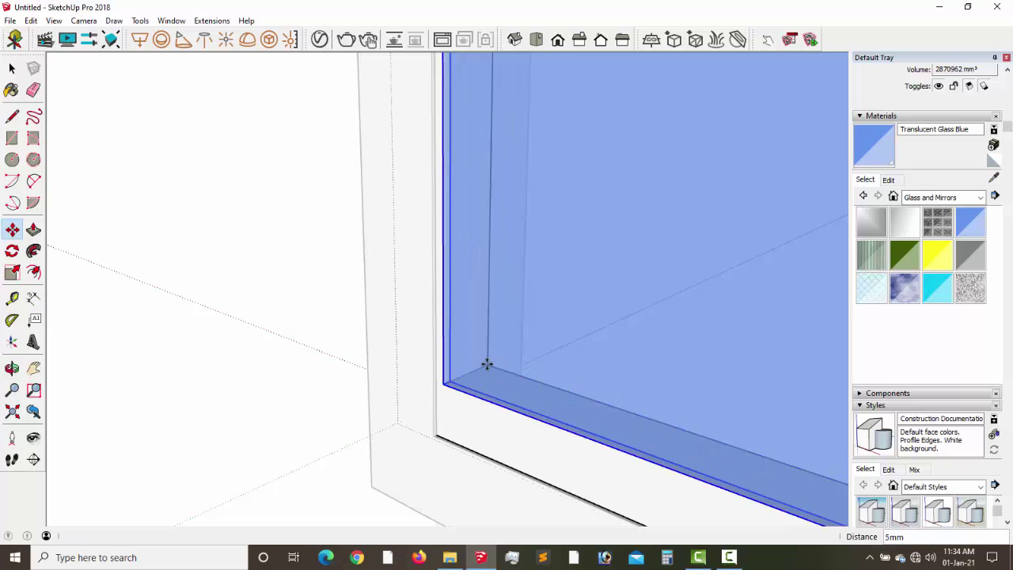
Move the glass pane 15 mm deeper into the opening's thickness and close the front panel's group.
left_click(447, 384)
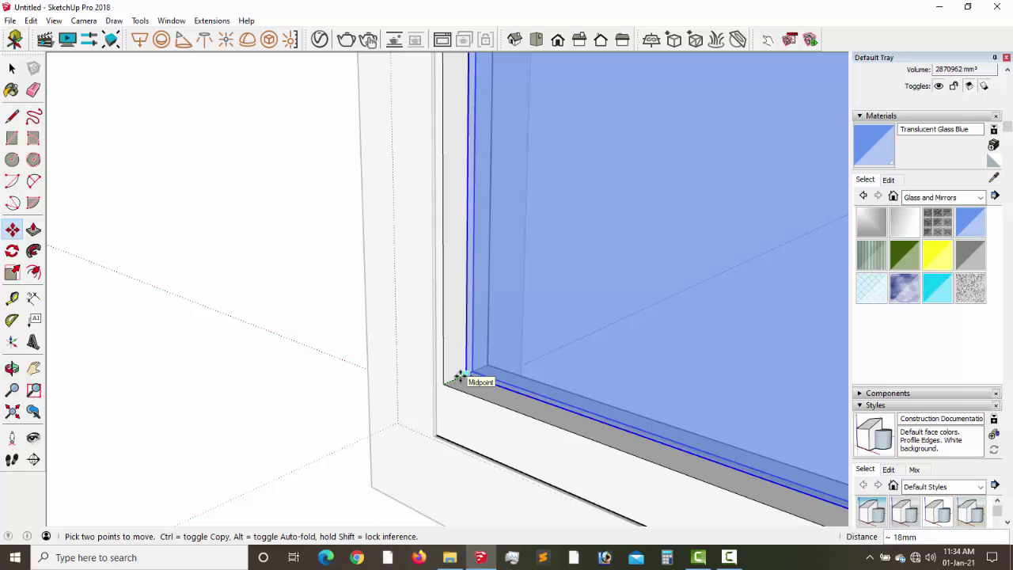
left_click(460, 375)
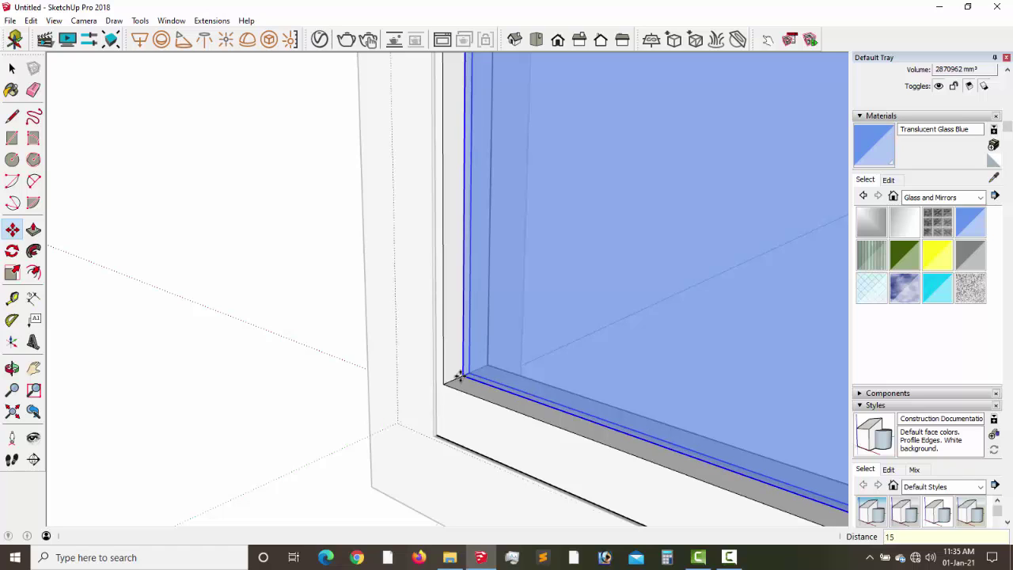
left_click(12, 69)
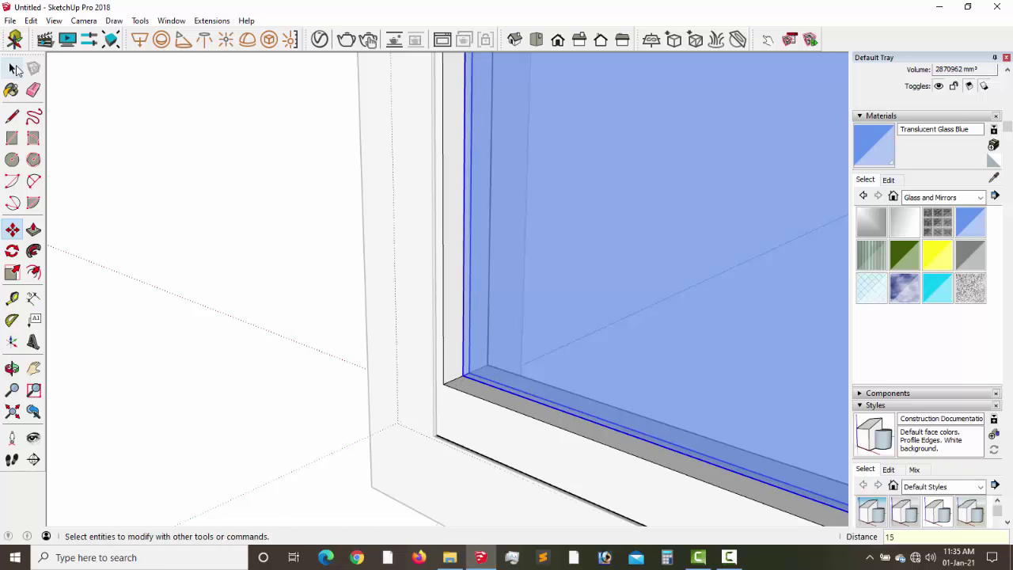
left_click(230, 306)
Examine the recessed glass pane in the front panel, from the lower corner out to the whole window.
middle_click_drag(217, 319, 224, 311)
middle_click_drag(356, 331, 662, 344)
left_click(34, 368)
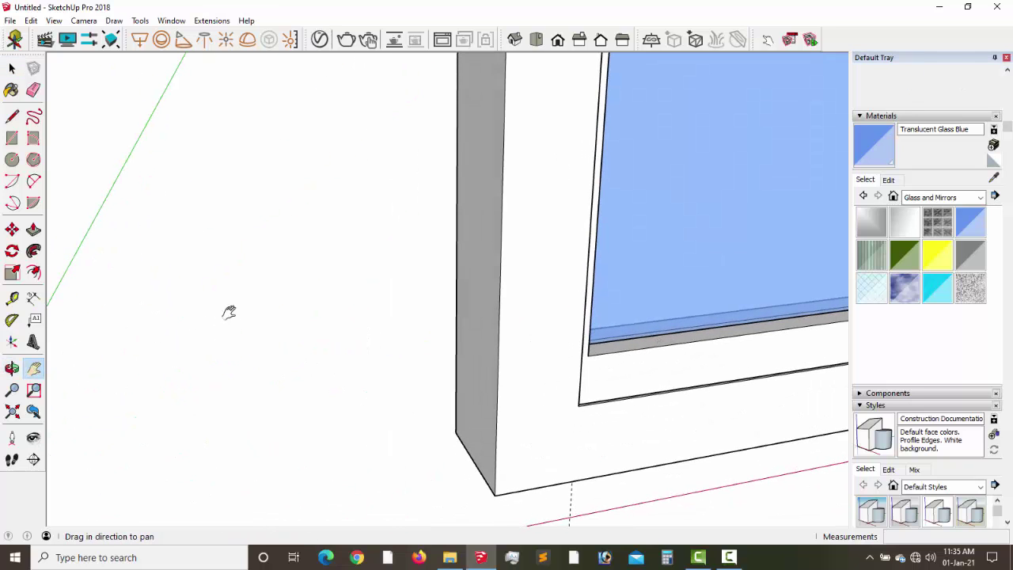
scroll(509, 282, "down", 5)
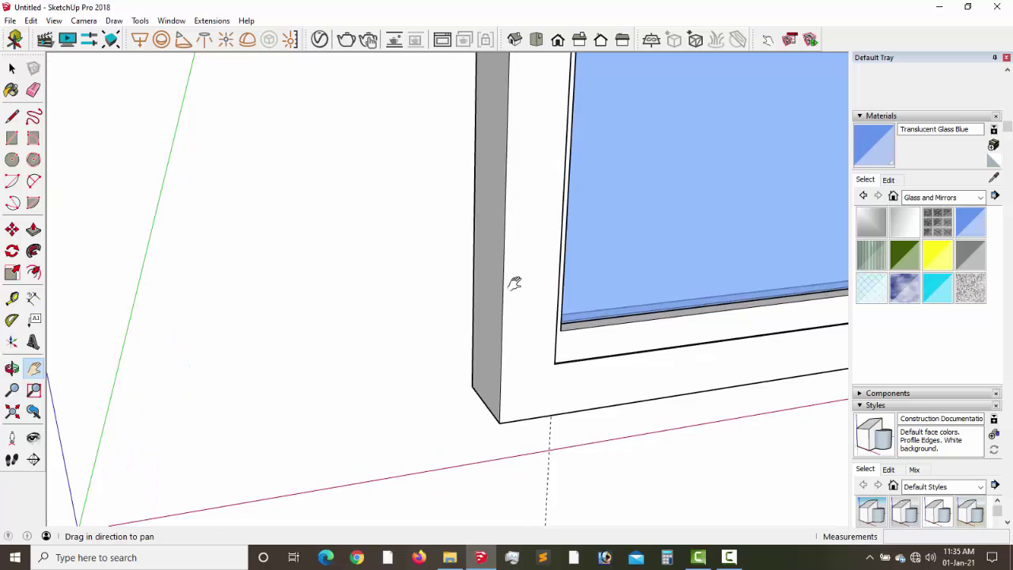
left_click_drag(514, 283, 346, 335)
scroll(344, 305, "down", 4)
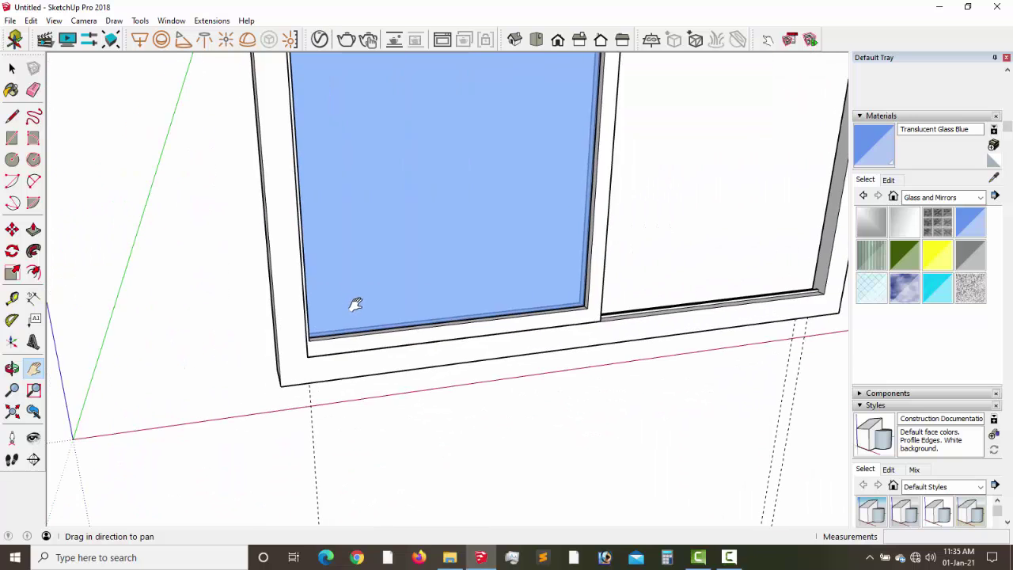
middle_click_drag(356, 305, 482, 289)
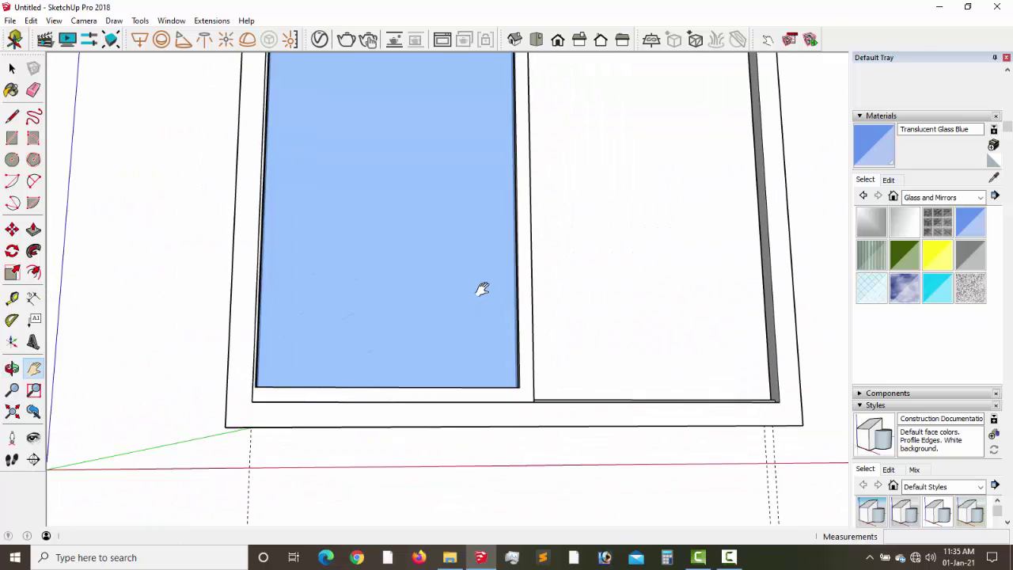
scroll(482, 289, "down", 4)
middle_click_drag(454, 328, 491, 346)
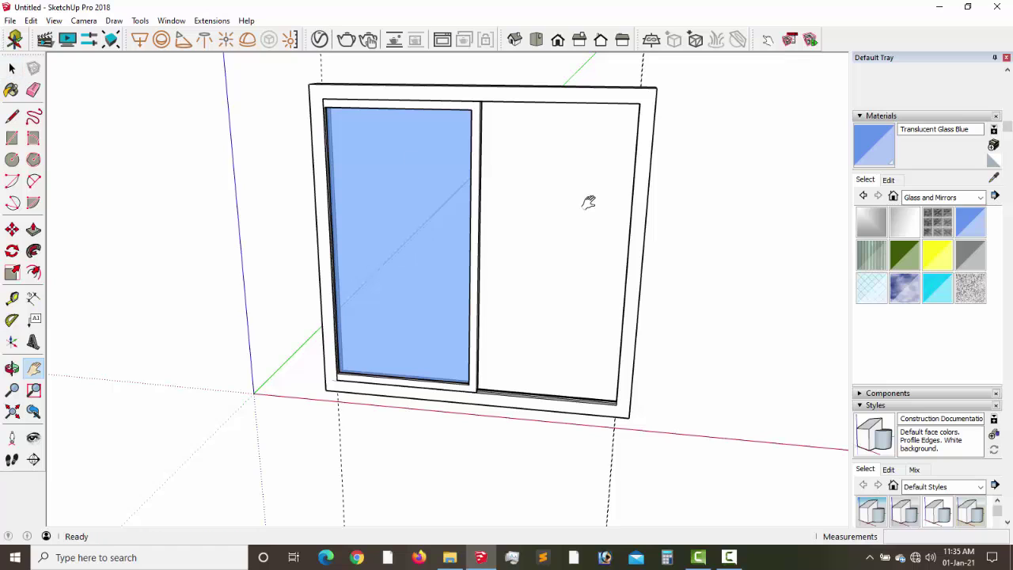
Place a guide line along the inner vertical edge of the unglazed rear panel with the Tape Measure tool.
middle_click_drag(629, 206, 314, 273)
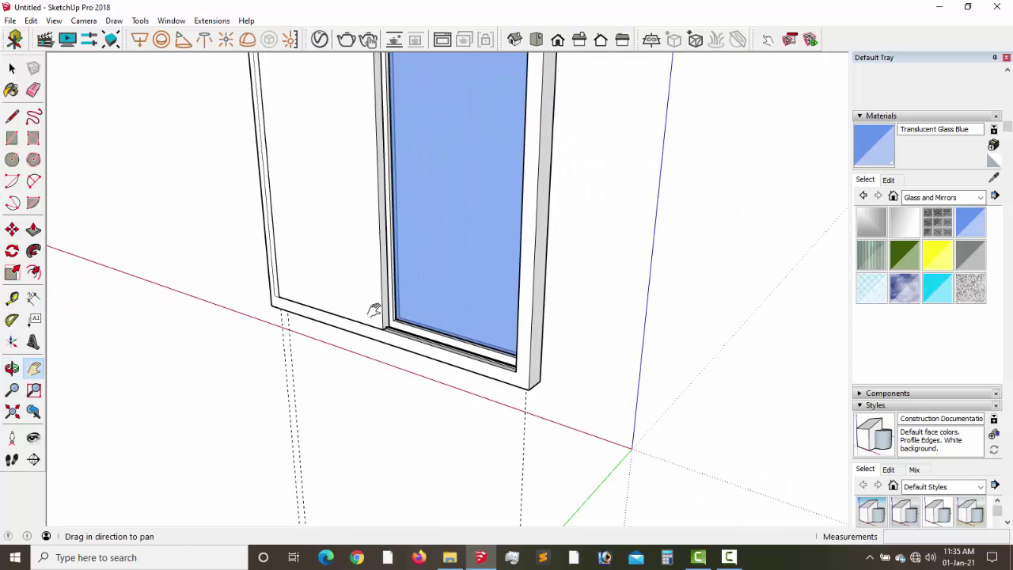
scroll(373, 309, "up", 6)
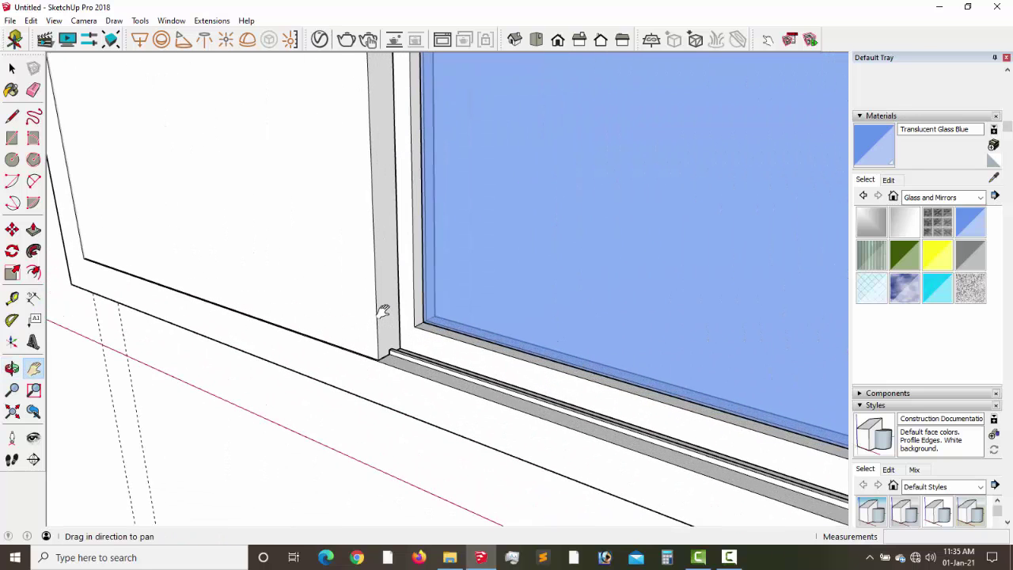
scroll(382, 313, "up", 2)
middle_click_drag(358, 288, 52, 180, "shift")
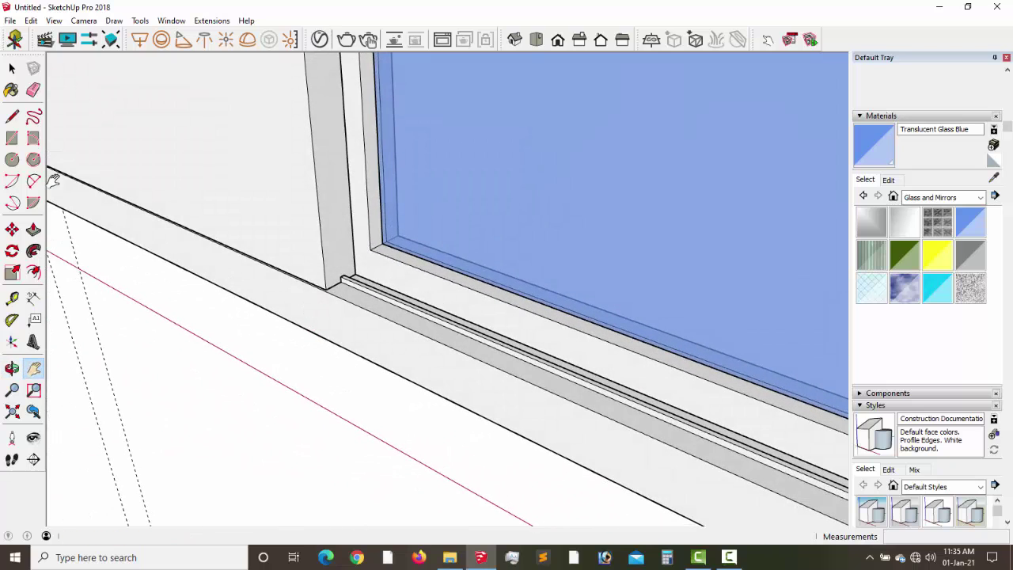
left_click(12, 305)
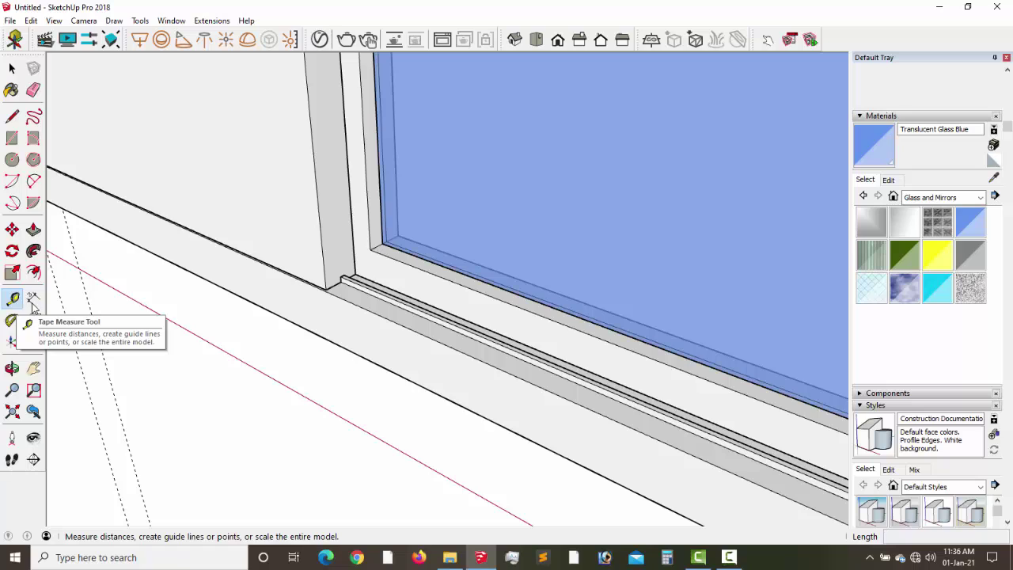
left_click(322, 235)
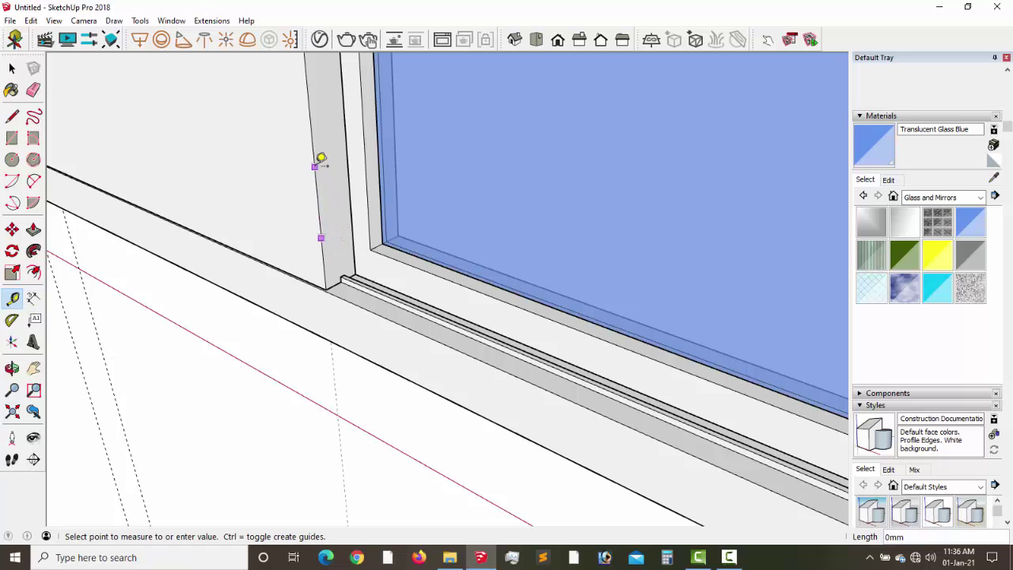
left_click(320, 158)
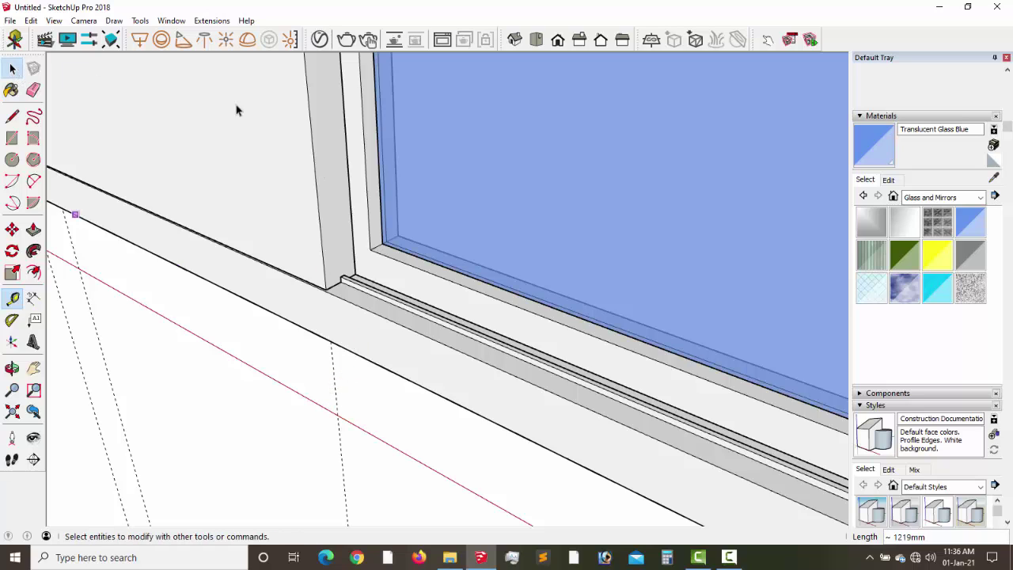
Open the window's group and delete the unglazed rear panel.
key("ctrl+a")
left_click(288, 148)
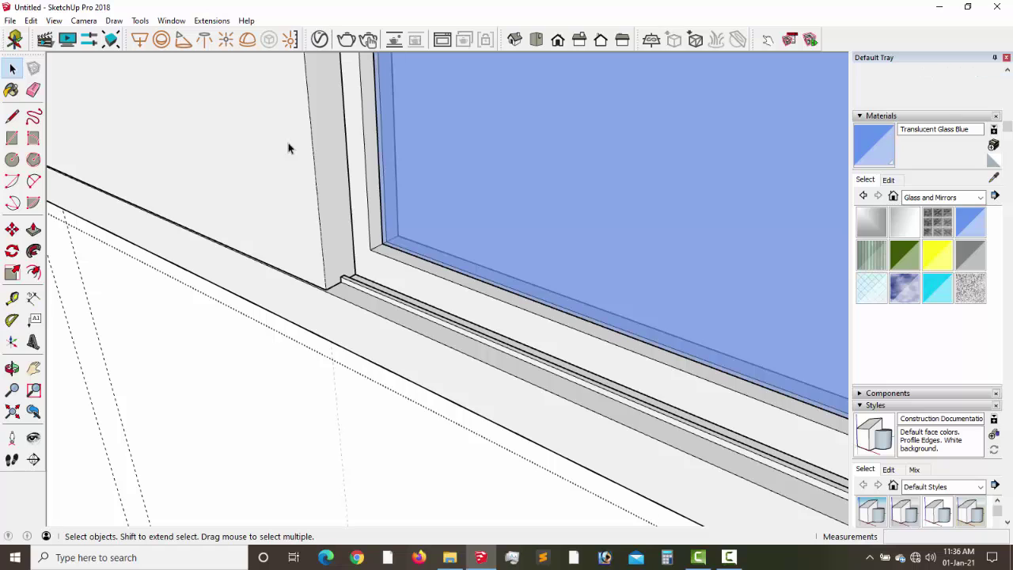
left_click(288, 148)
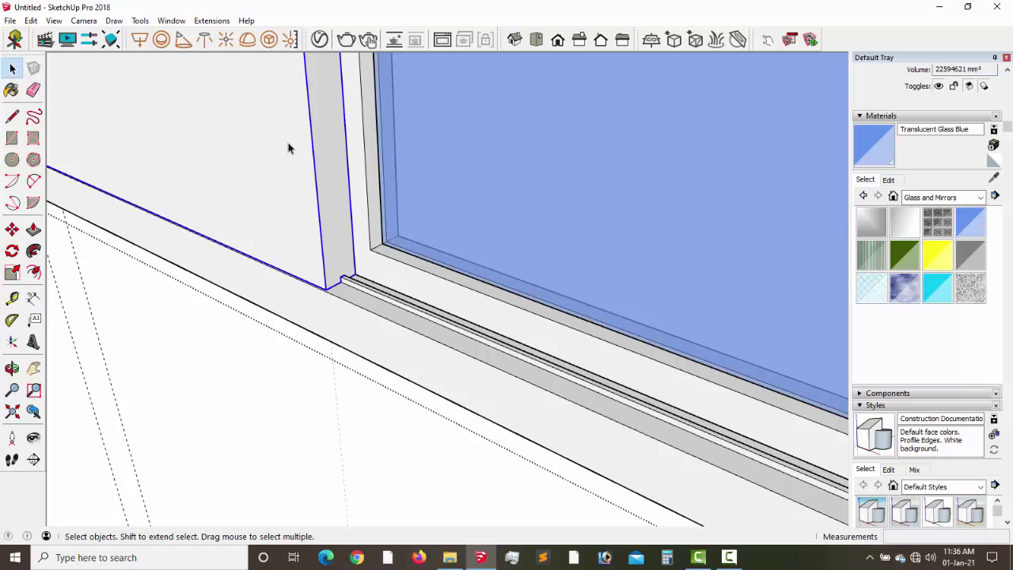
key("Delete")
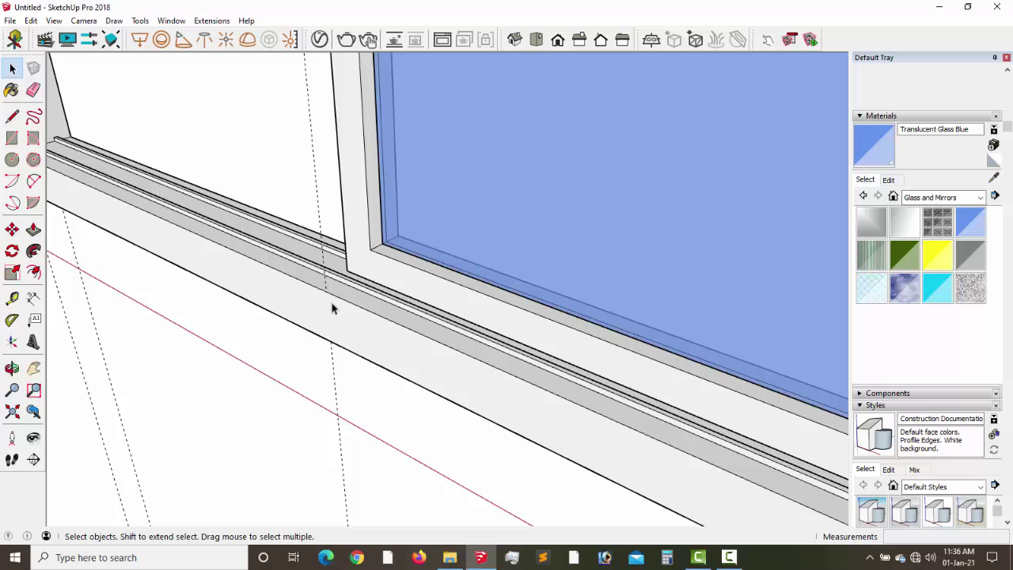
Copy the glazed panel by its lower corner about 36 mm onto the rear track beside the guide's lower end.
scroll(333, 309, "up", 5)
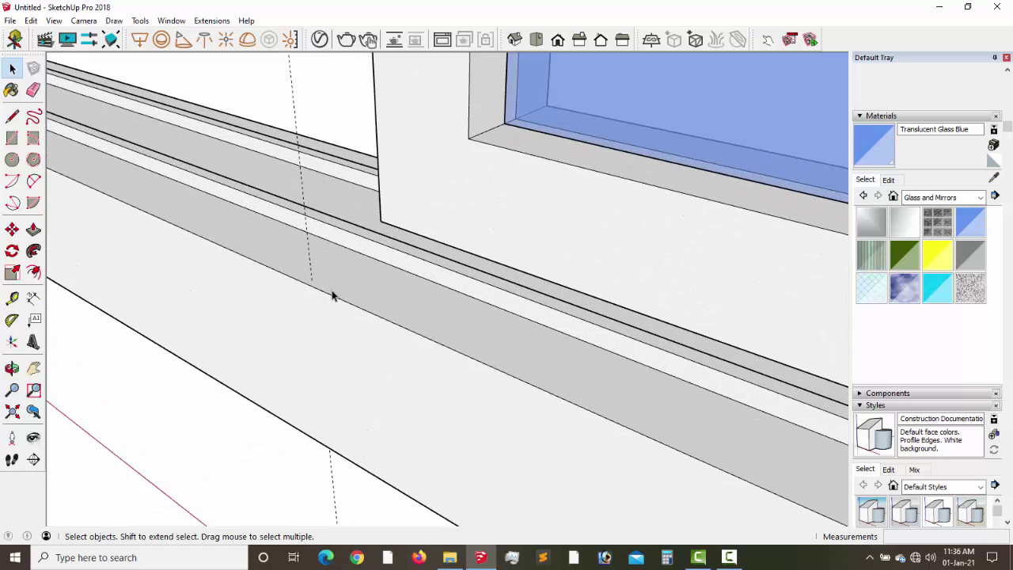
scroll(332, 290, "up", 4)
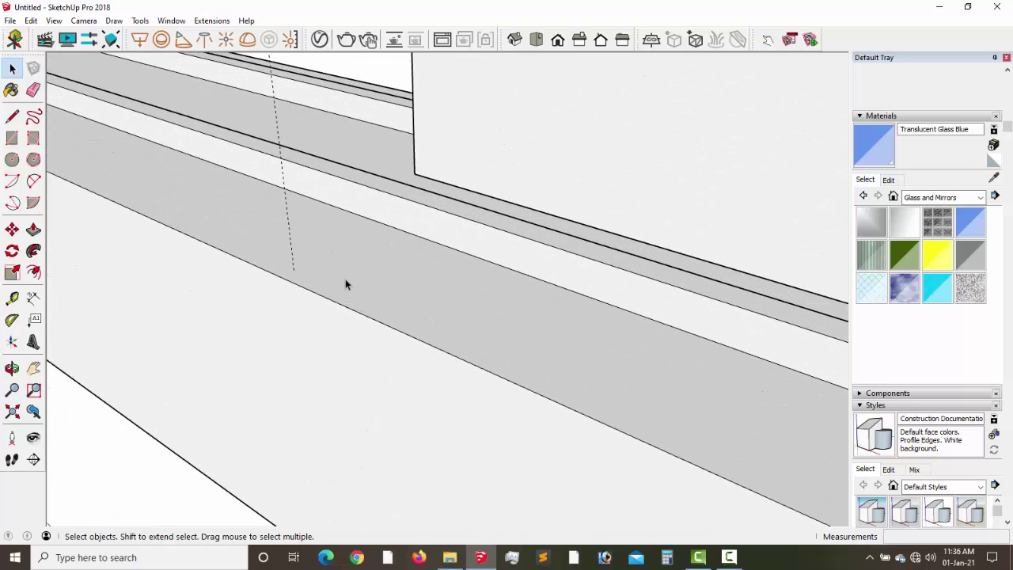
middle_click_drag(345, 285, 375, 278)
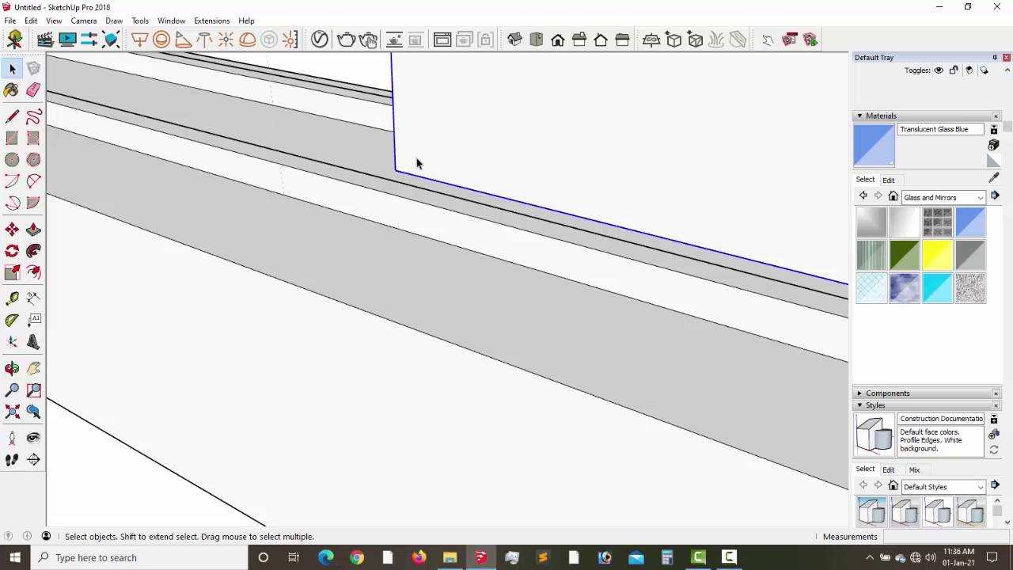
left_click(12, 229)
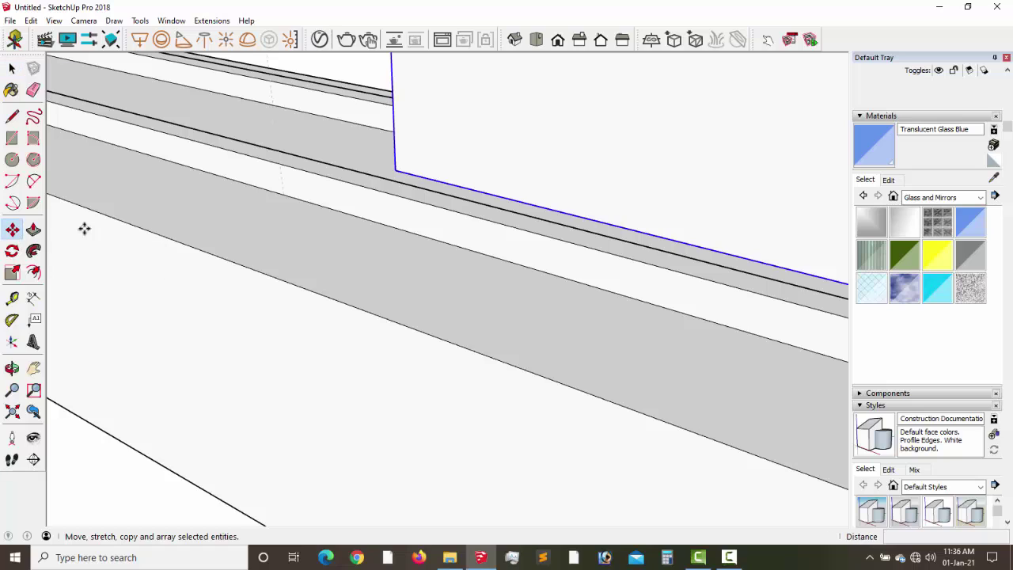
left_click(393, 172)
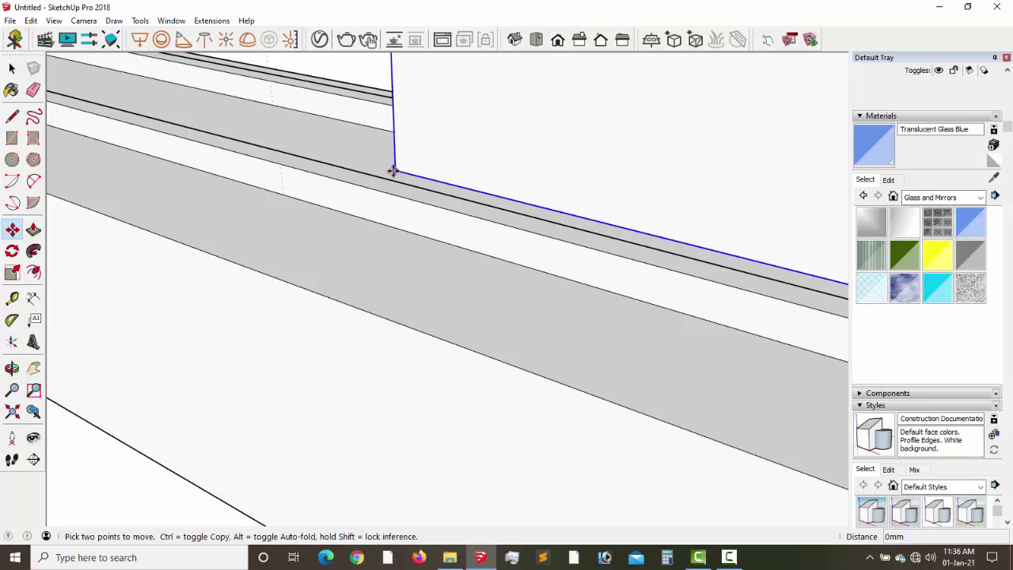
key("ctrl")
left_click(394, 171)
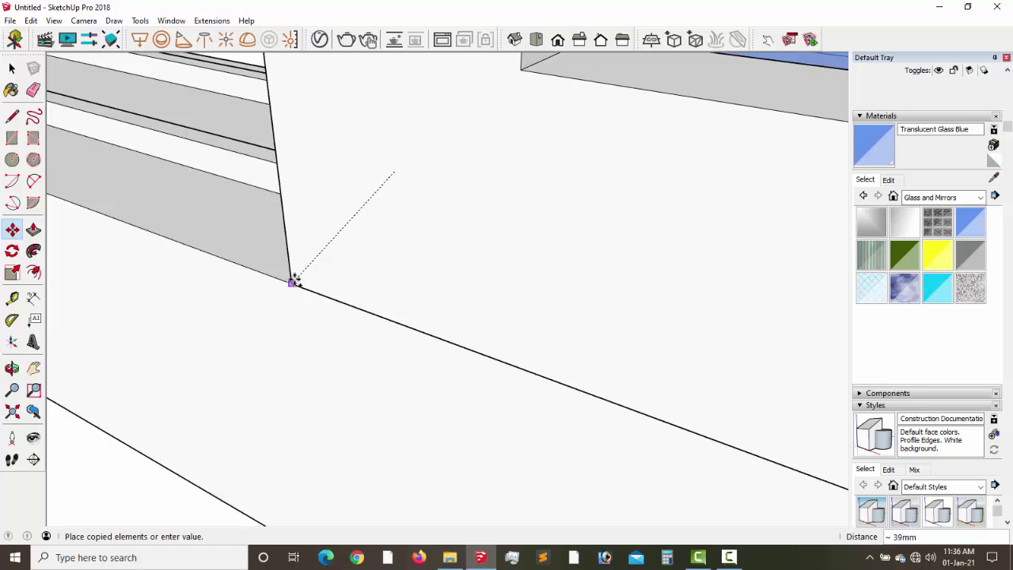
left_click(291, 273)
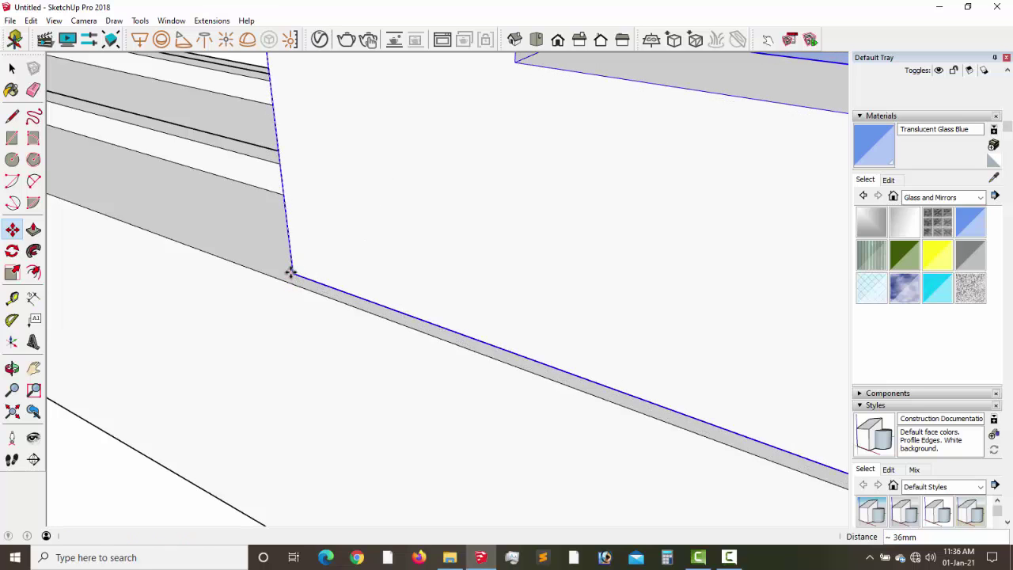
Move the selected glazed panel 577 mm by its lower corner along the front track to the opposite side of the opening.
middle_click_drag(346, 271, 607, 267)
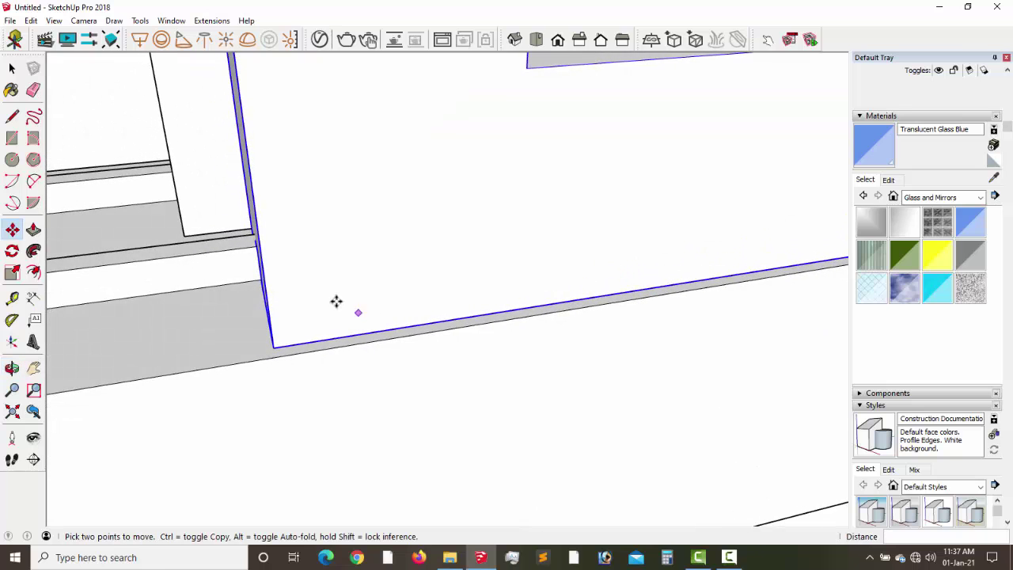
left_click(34, 368)
left_click_drag(198, 324, 733, 217)
middle_click_drag(733, 217, 449, 224)
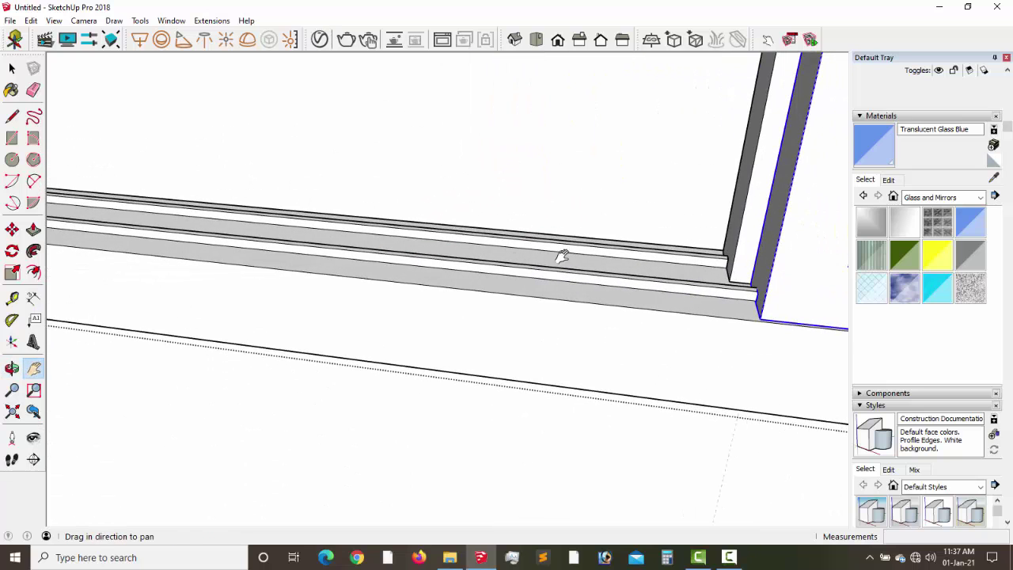
left_click_drag(522, 256, 845, 263)
middle_click_drag(806, 269, 767, 287)
left_click_drag(768, 288, 713, 333)
key("o")
key("h")
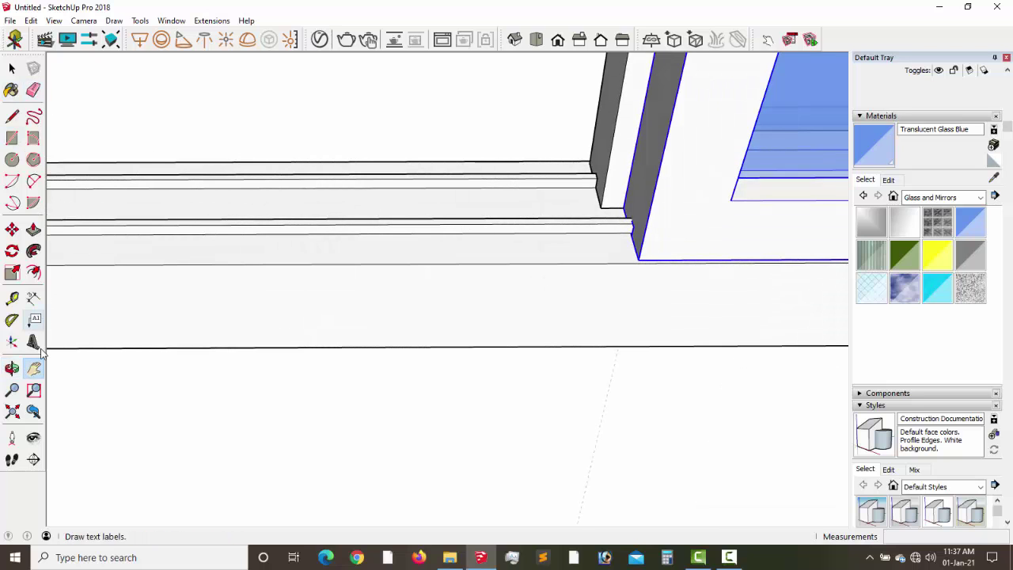
left_click_drag(433, 249, 207, 252)
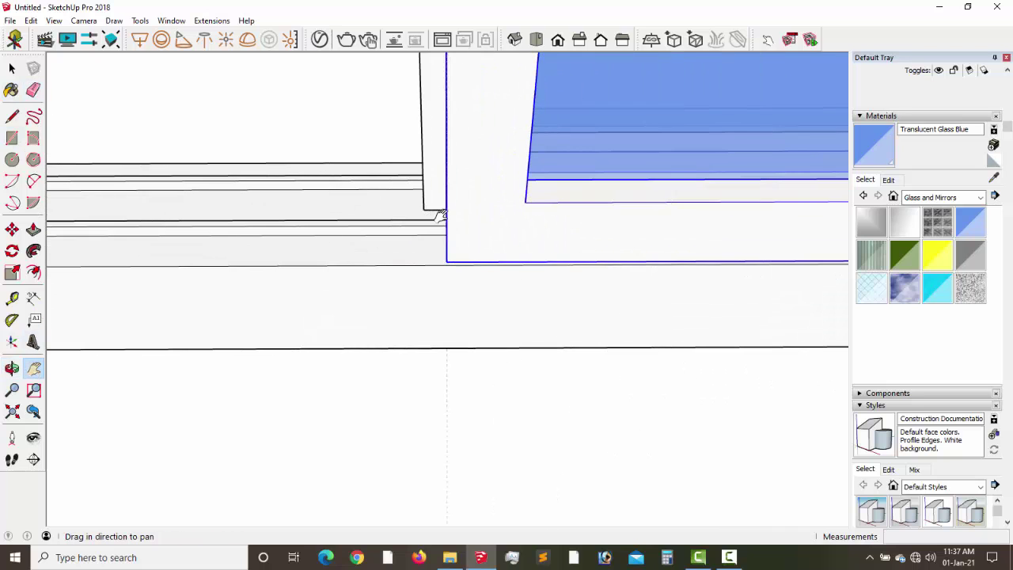
middle_click_drag(208, 252, 377, 184)
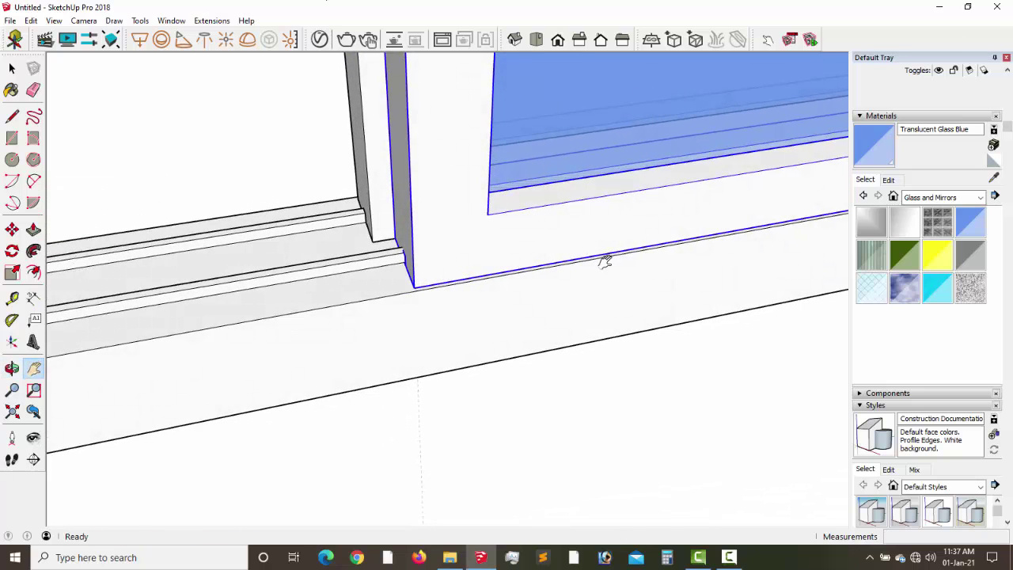
middle_click_drag(485, 222, 536, 288)
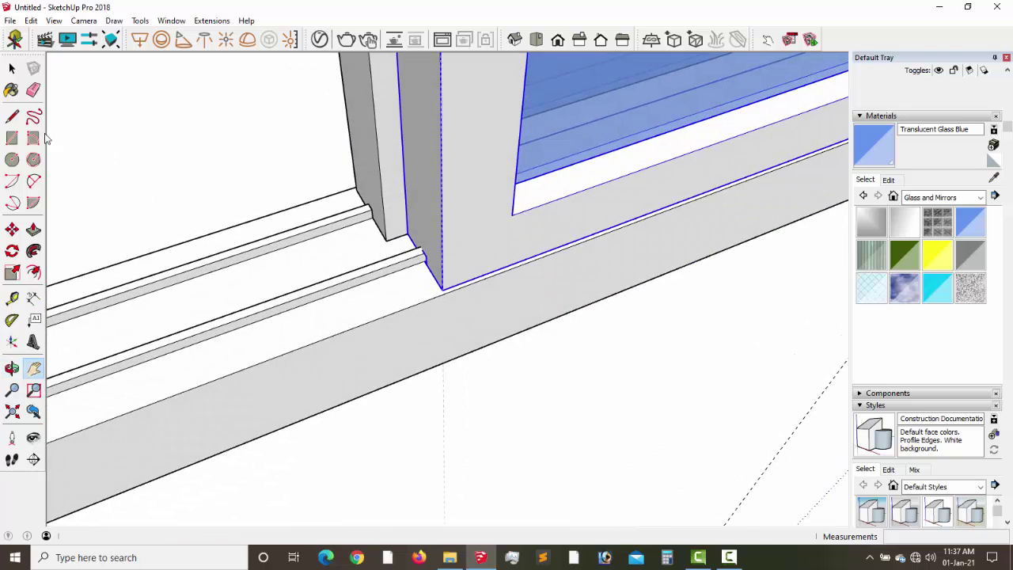
left_click(12, 230)
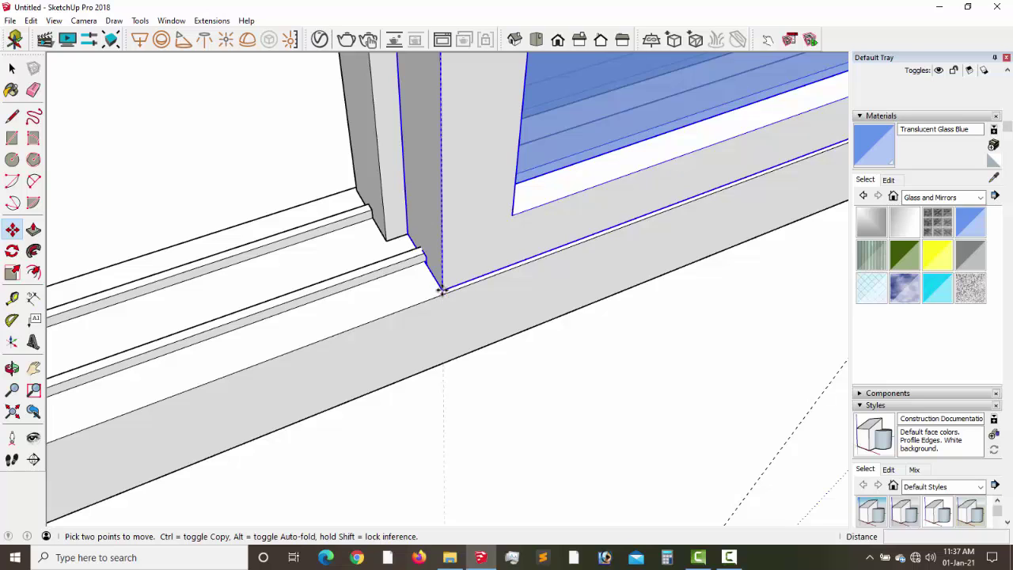
left_click(442, 292)
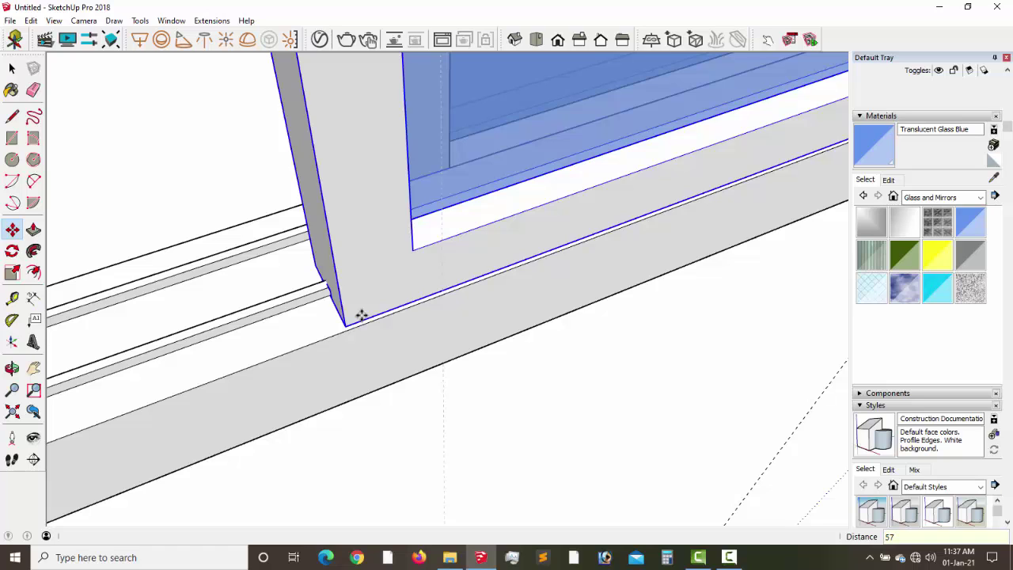
key("Return")
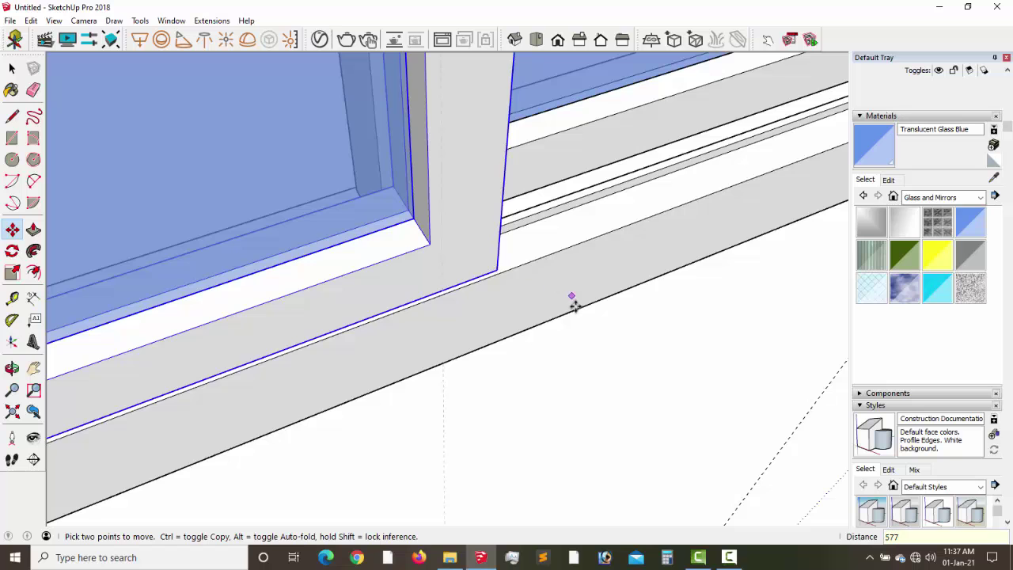
Open the window frame's group, erase its two guide lines running below the window, and leave the group.
middle_click_drag(574, 307, 457, 277)
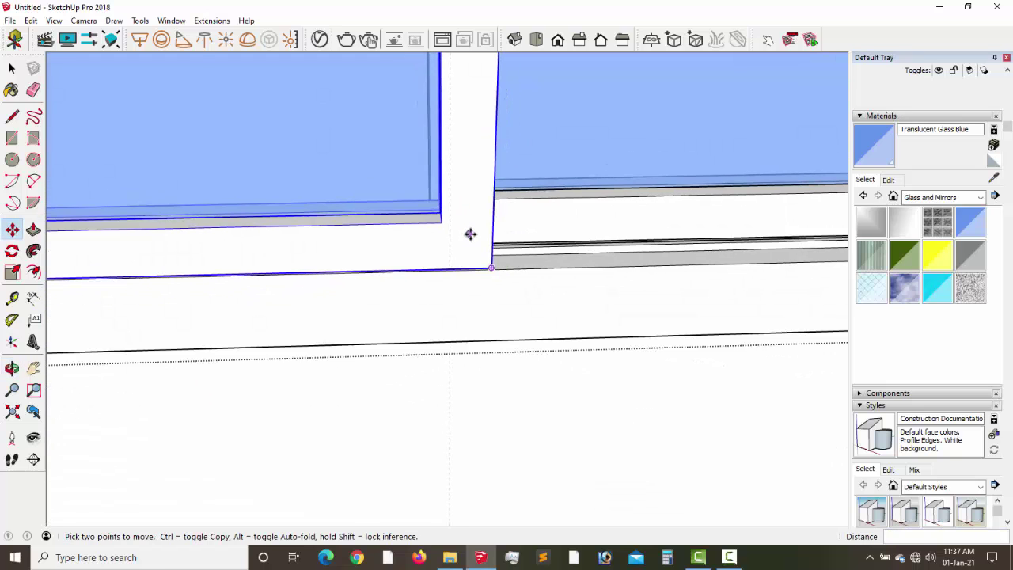
scroll(472, 241, "down", 5)
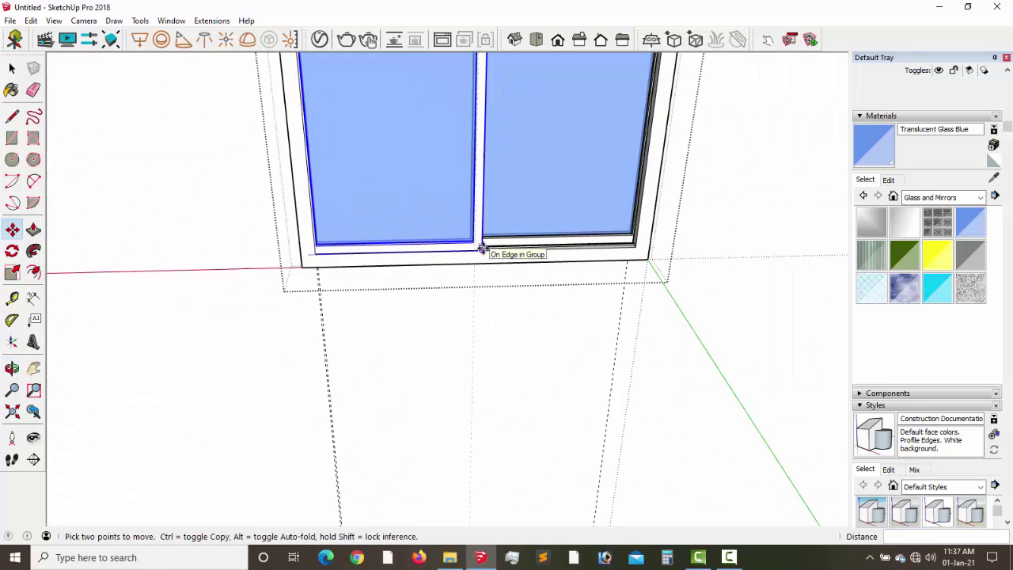
scroll(481, 249, "down", 2)
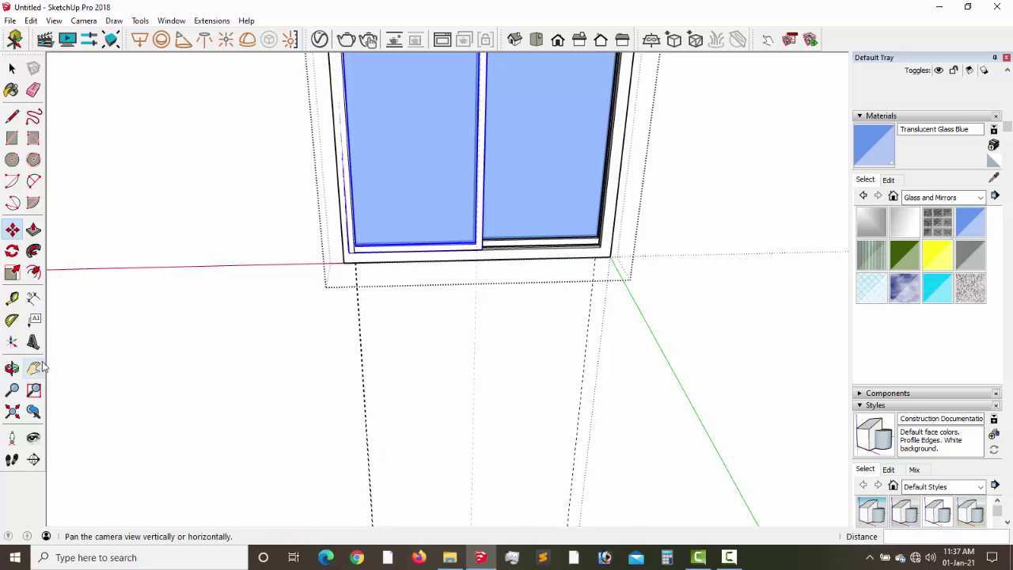
left_click(12, 69)
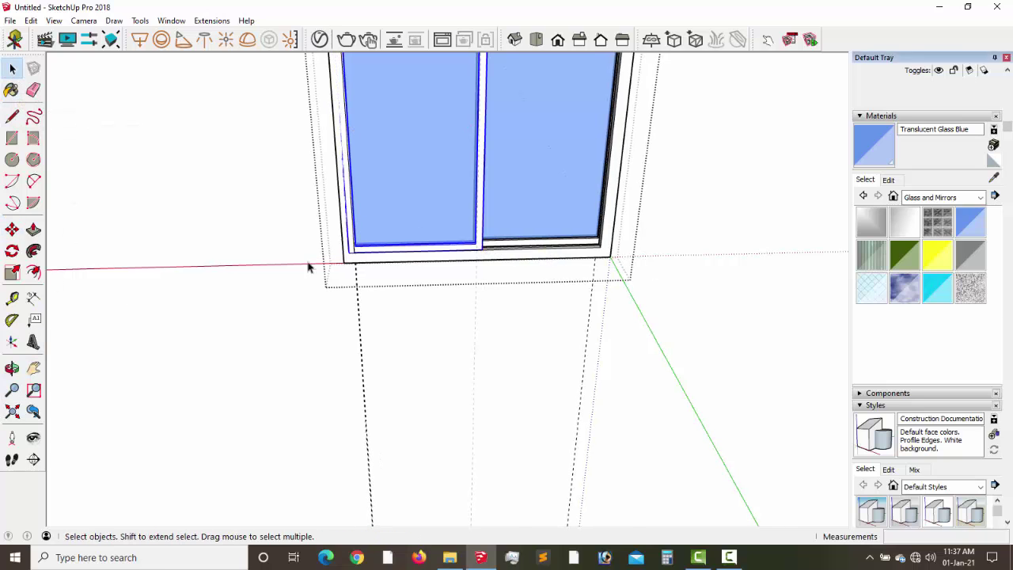
left_click(361, 357)
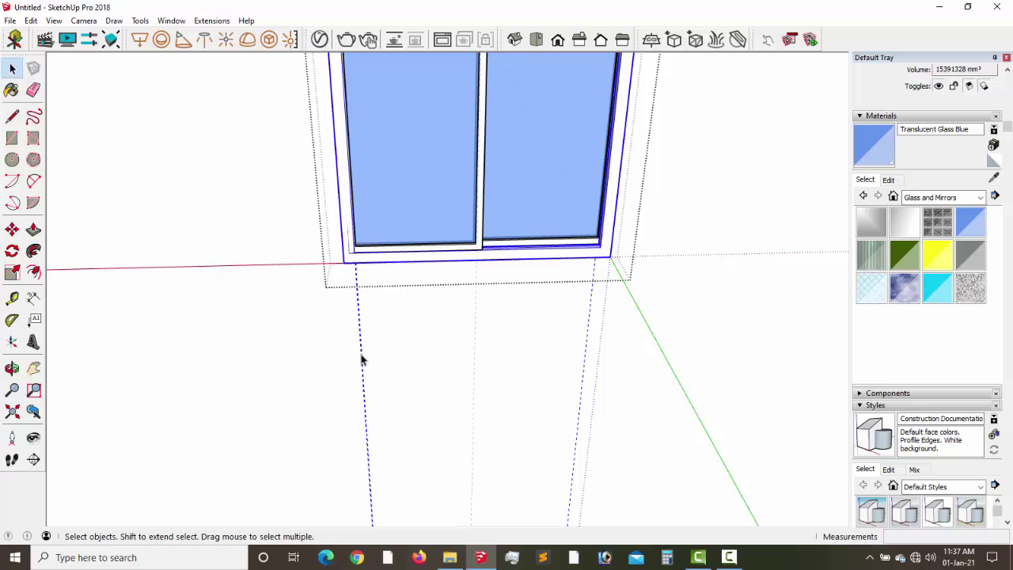
left_click(361, 358)
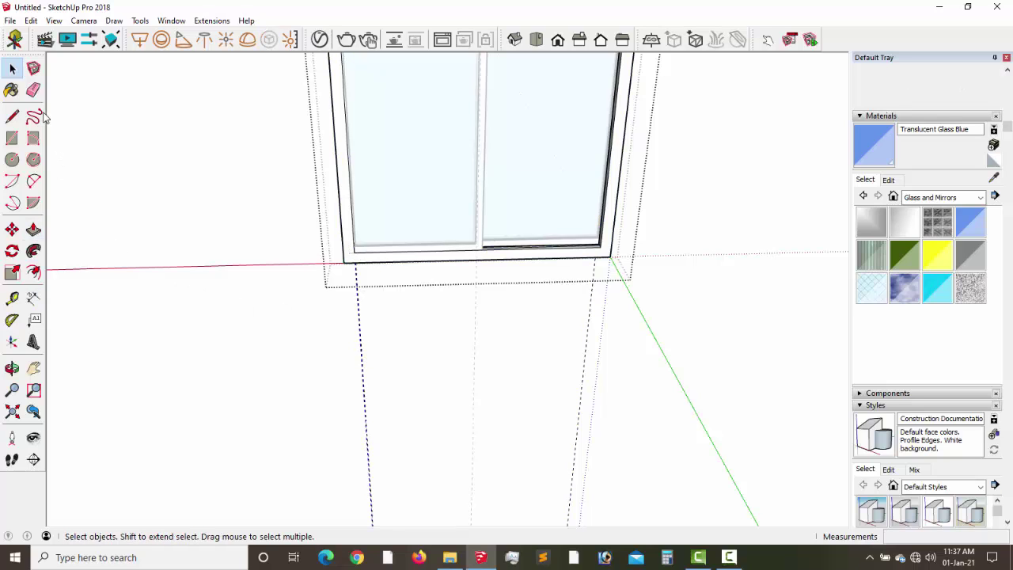
left_click(33, 91)
left_click_drag(401, 376, 317, 366)
left_click(581, 360)
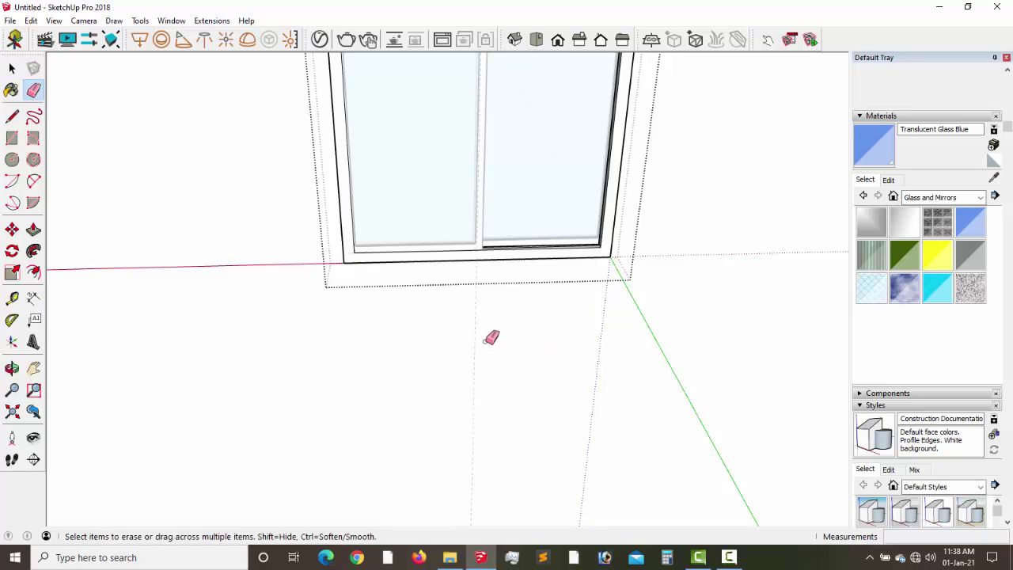
left_click(12, 69)
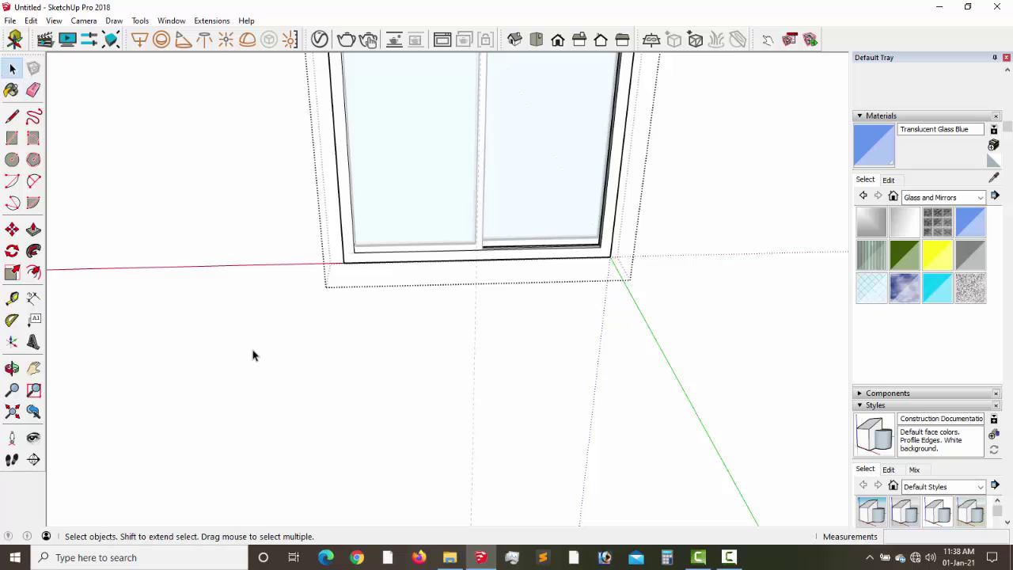
left_click(258, 355)
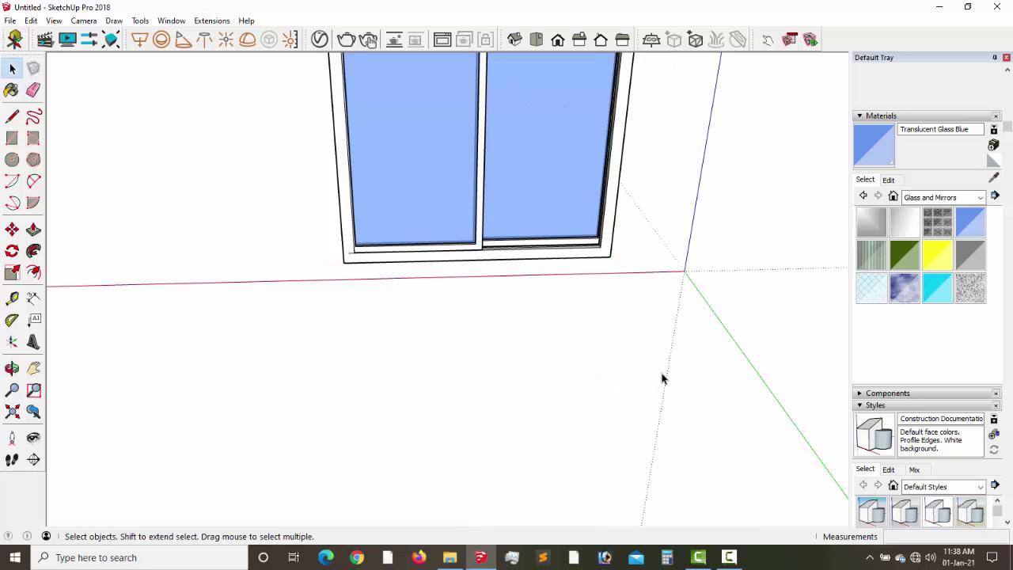
Erase the remaining vertical guide line beside the window.
left_click(34, 368)
left_click_drag(159, 372, 320, 378)
scroll(475, 452, "down", 4)
middle_click_drag(475, 452, 491, 319)
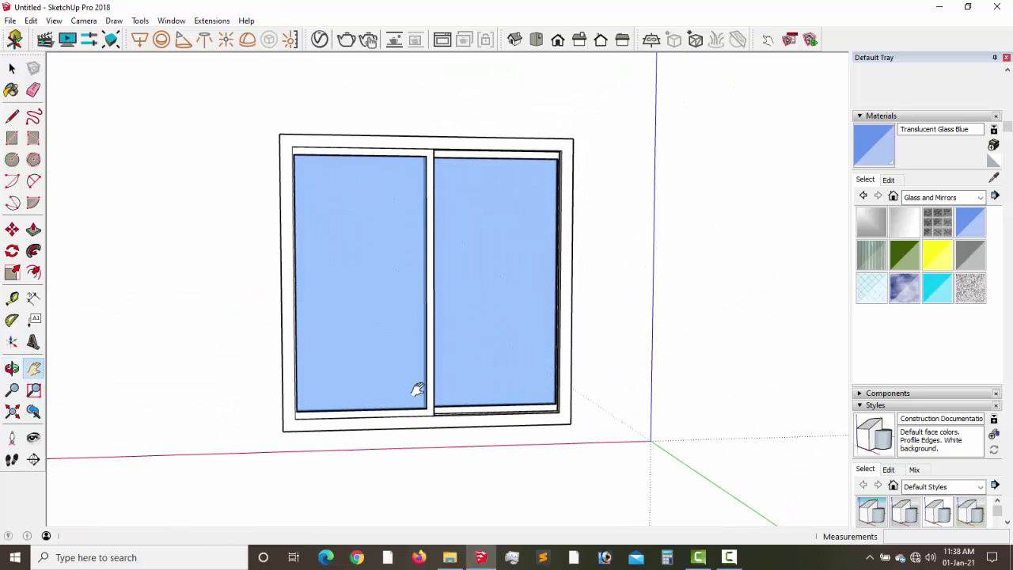
scroll(418, 387, "up", 1)
scroll(417, 387, "down", 2)
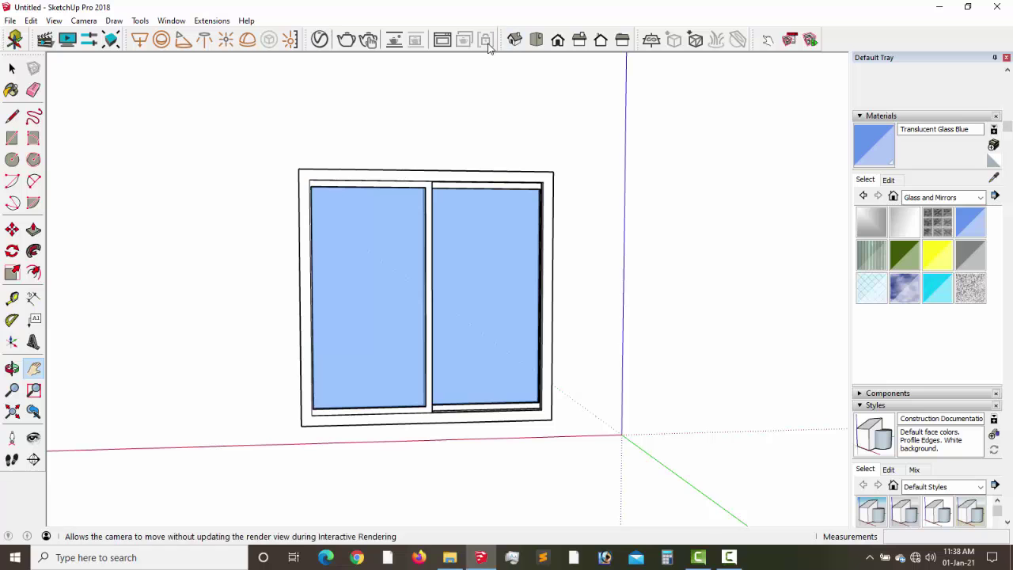
left_click(560, 43)
scroll(478, 317, "up", 3)
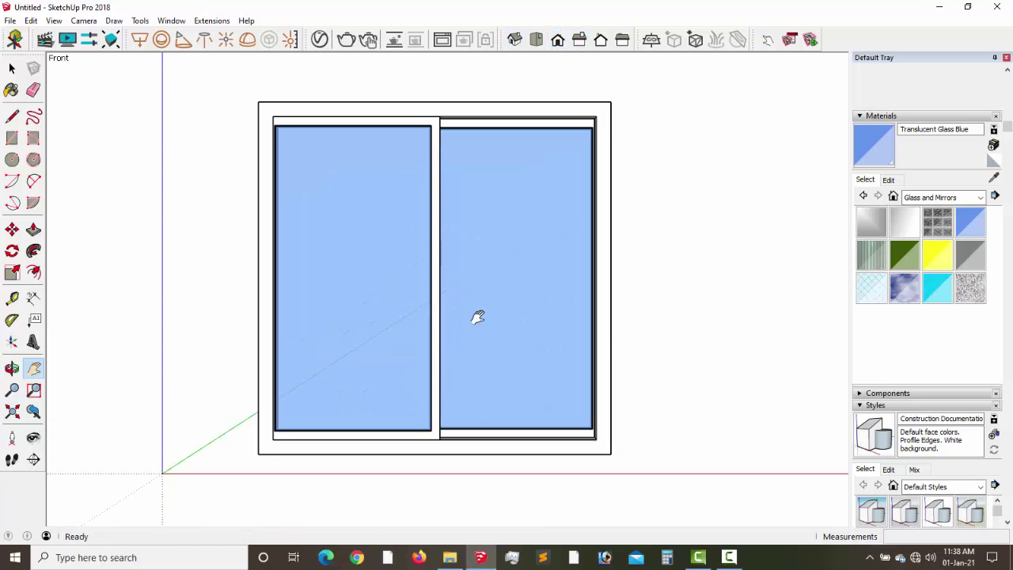
scroll(477, 316, "up", 1)
middle_click_drag(473, 323, 454, 335)
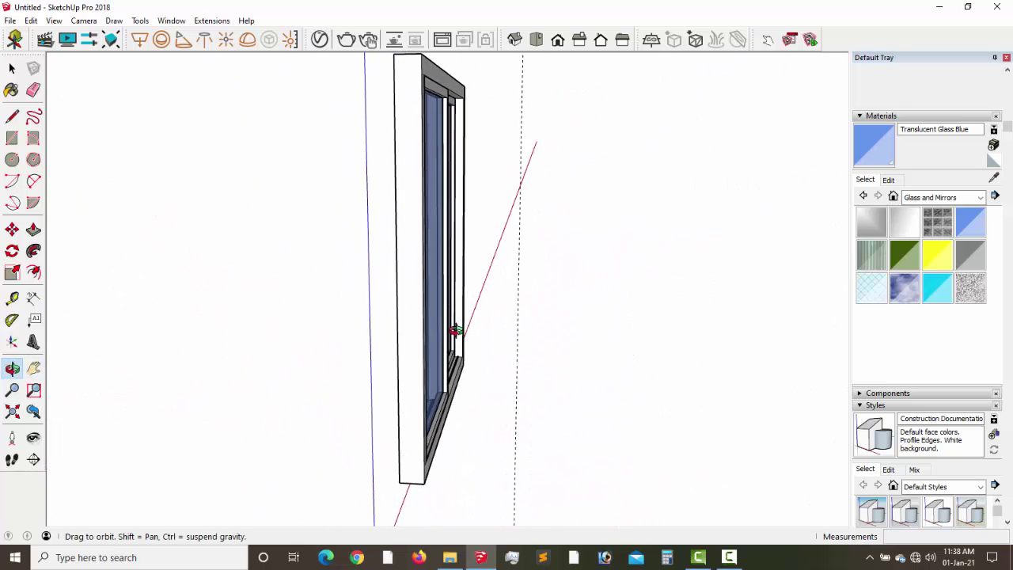
left_click(33, 90)
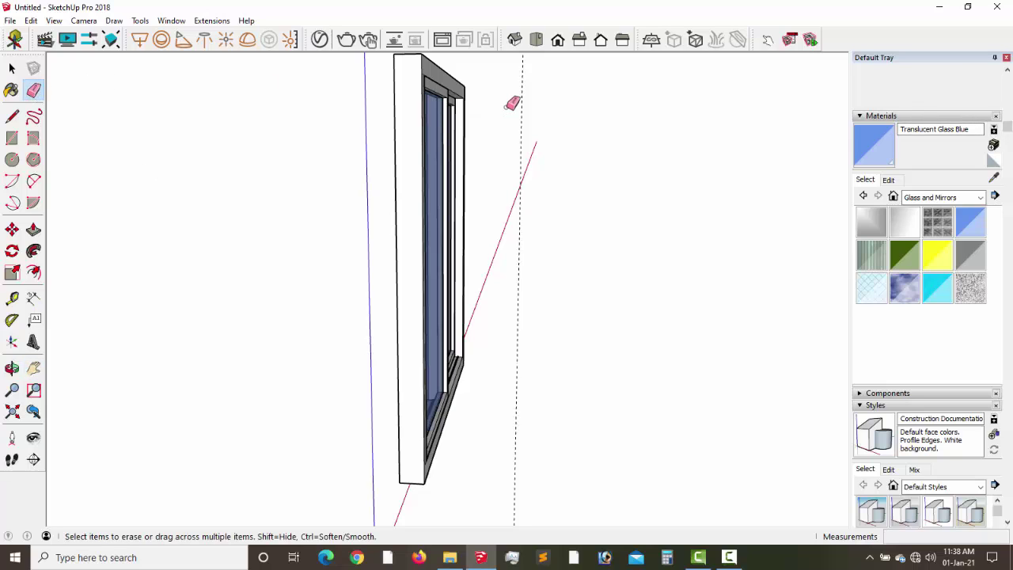
key("Delete")
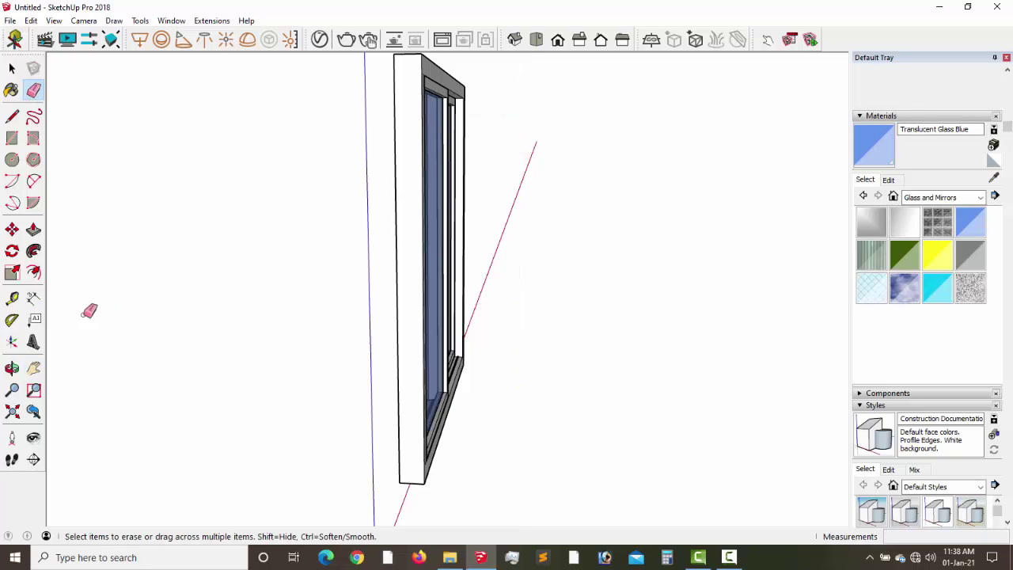
In front view, open the window's group and slide the front panel about 542 mm to the opening's opposite lower corner.
left_click(34, 368)
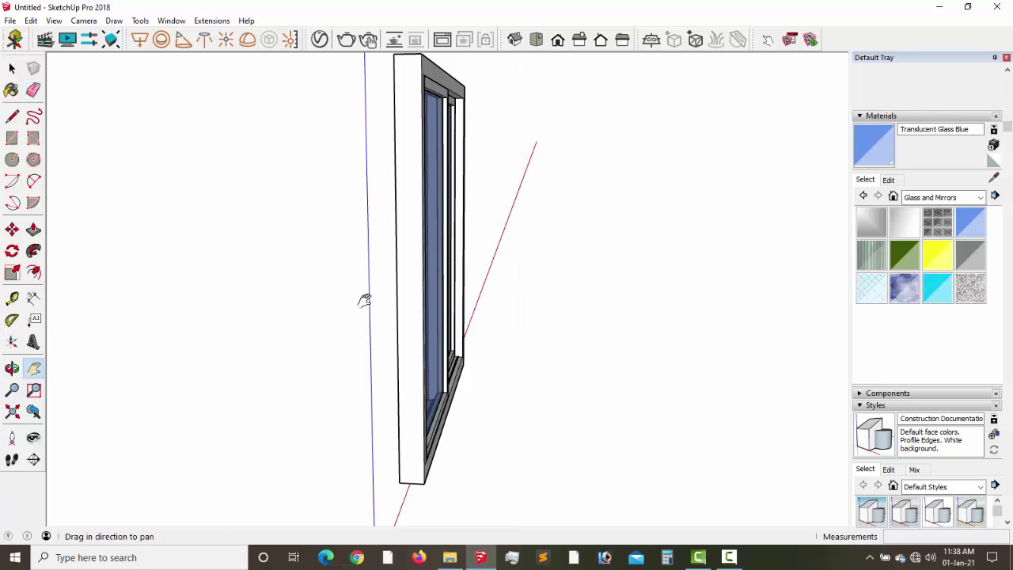
left_click(558, 40)
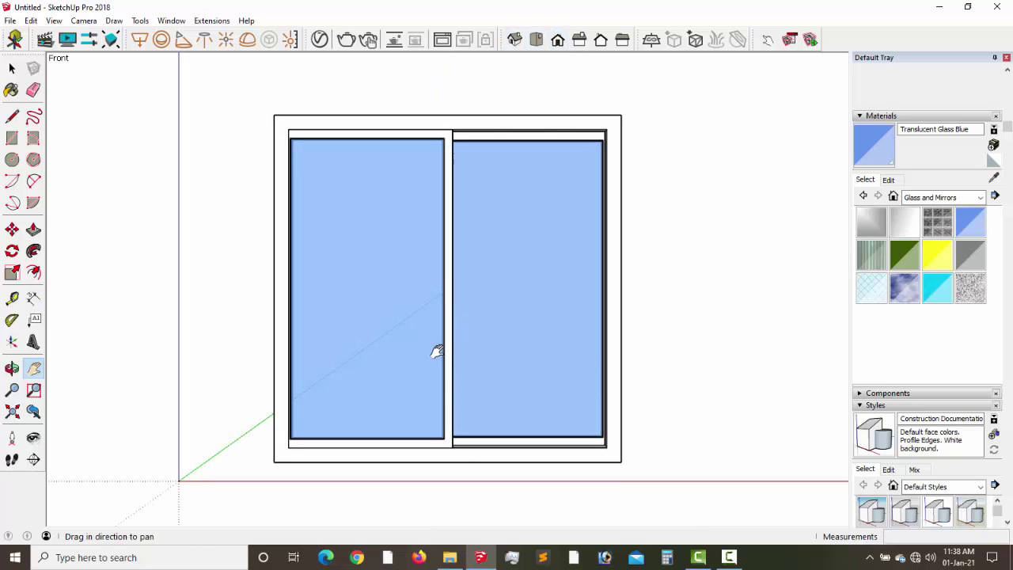
scroll(437, 351, "up", 2)
left_click_drag(482, 335, 471, 349)
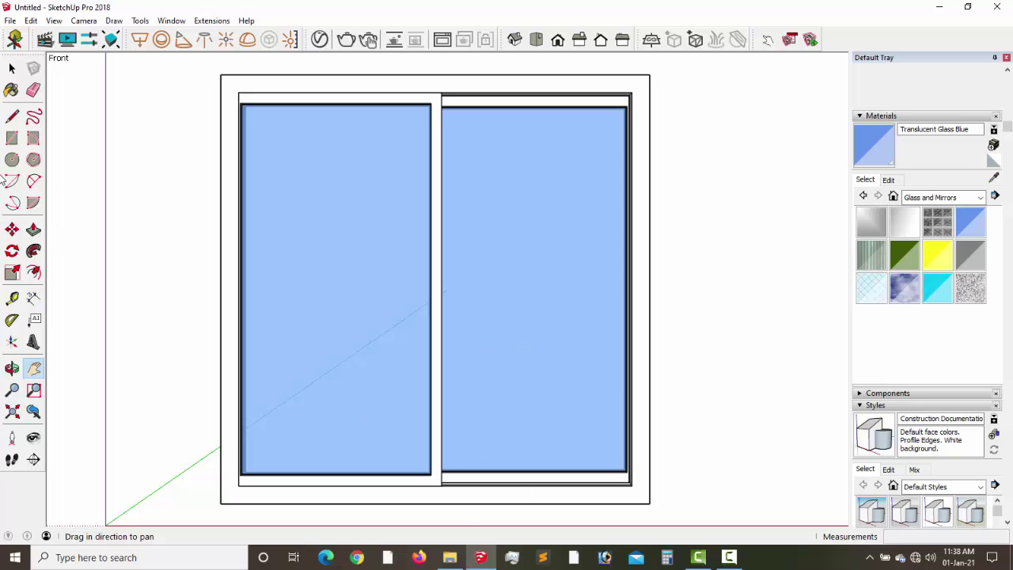
left_click(11, 69)
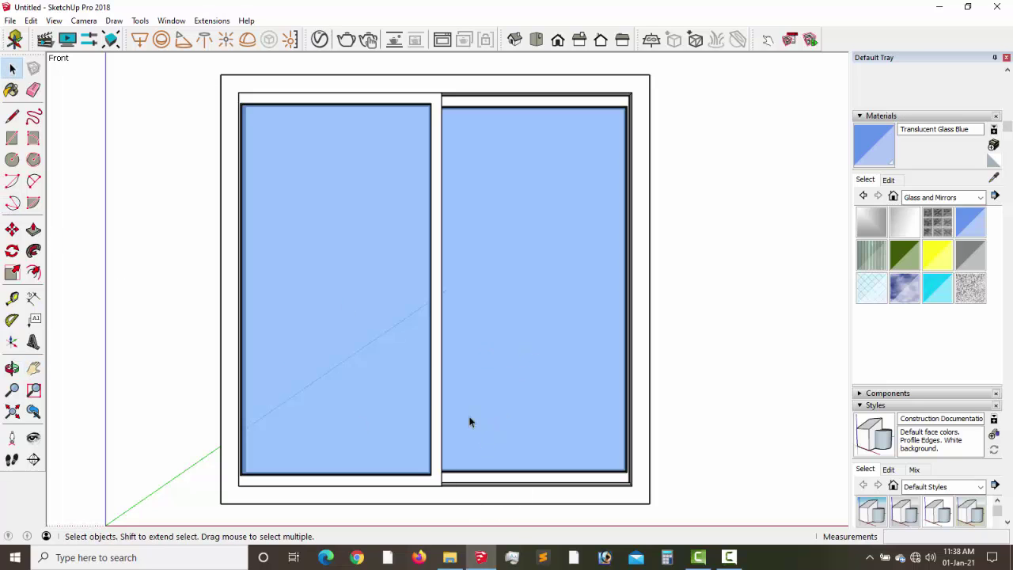
left_click(434, 397)
double_click(434, 398)
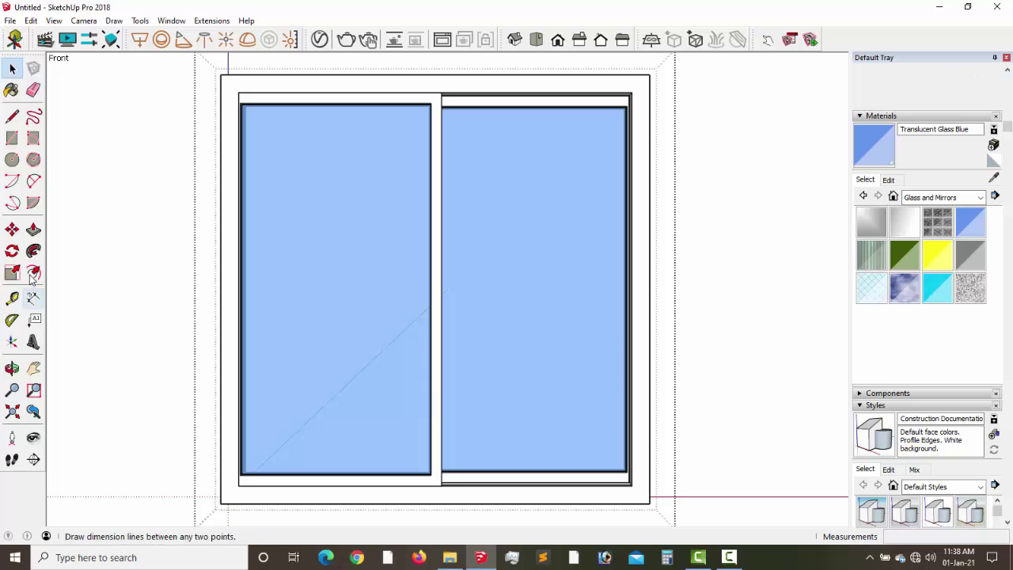
left_click(12, 230)
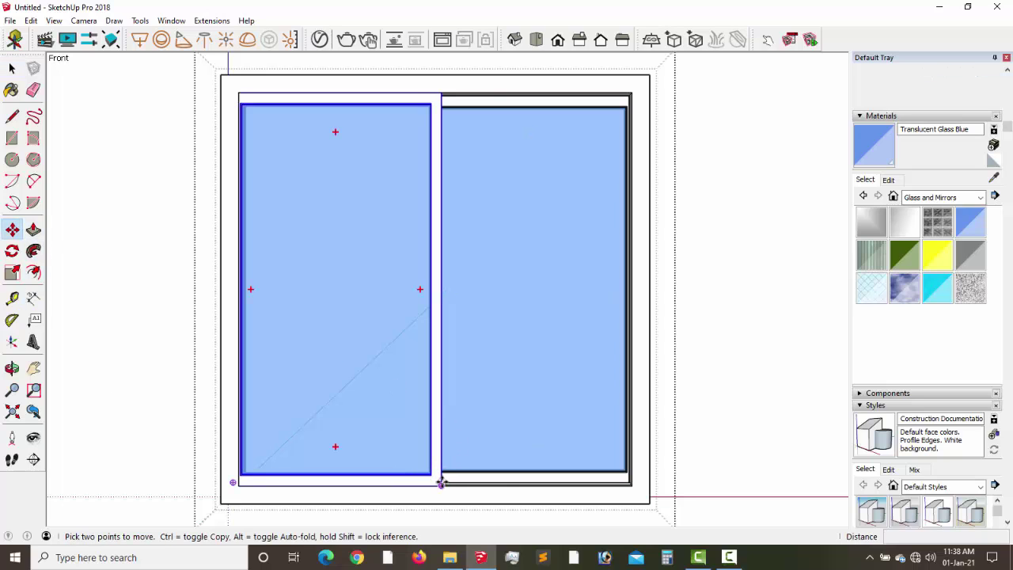
left_click(441, 481)
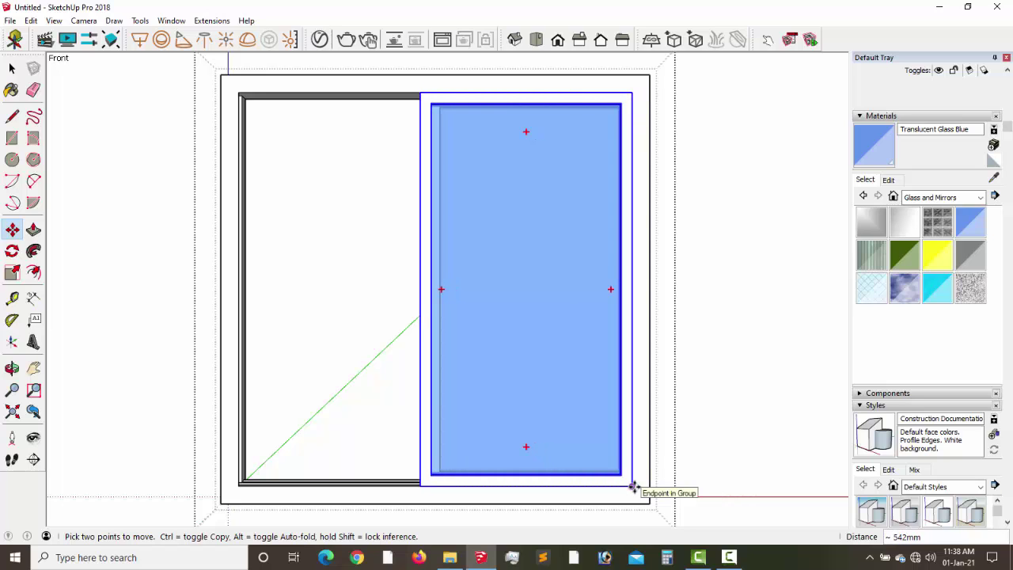
left_click(633, 486)
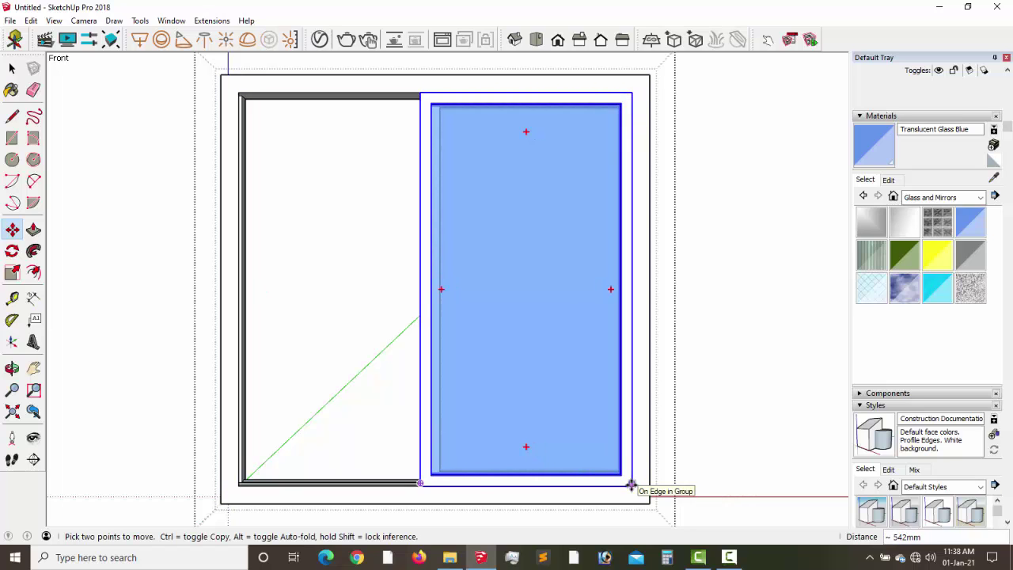
Slide the front panel back about 517 mm so its lower corner meets the opening's corner, and close the group.
left_click(420, 483)
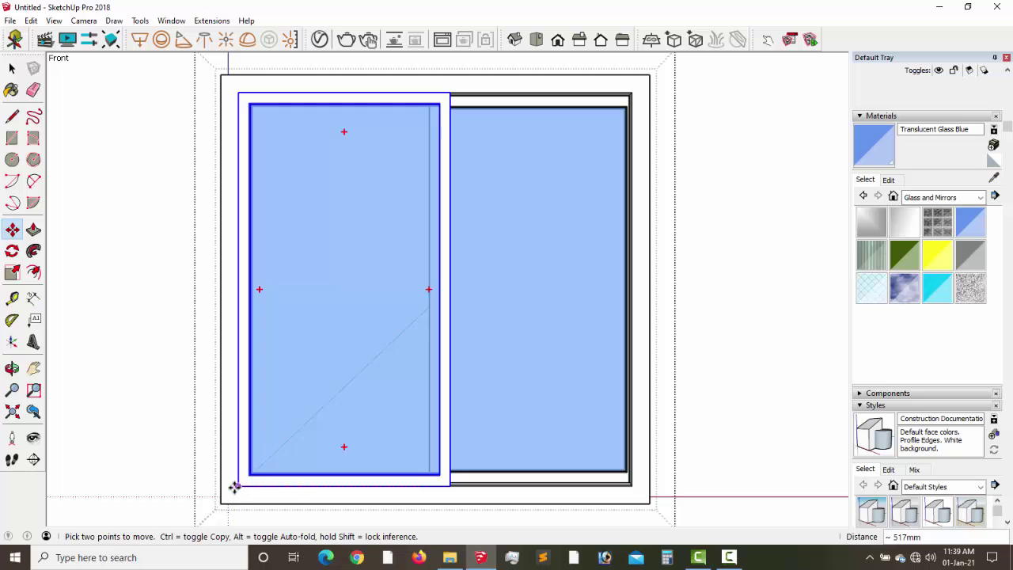
left_click(238, 486)
middle_click_drag(719, 468, 794, 364)
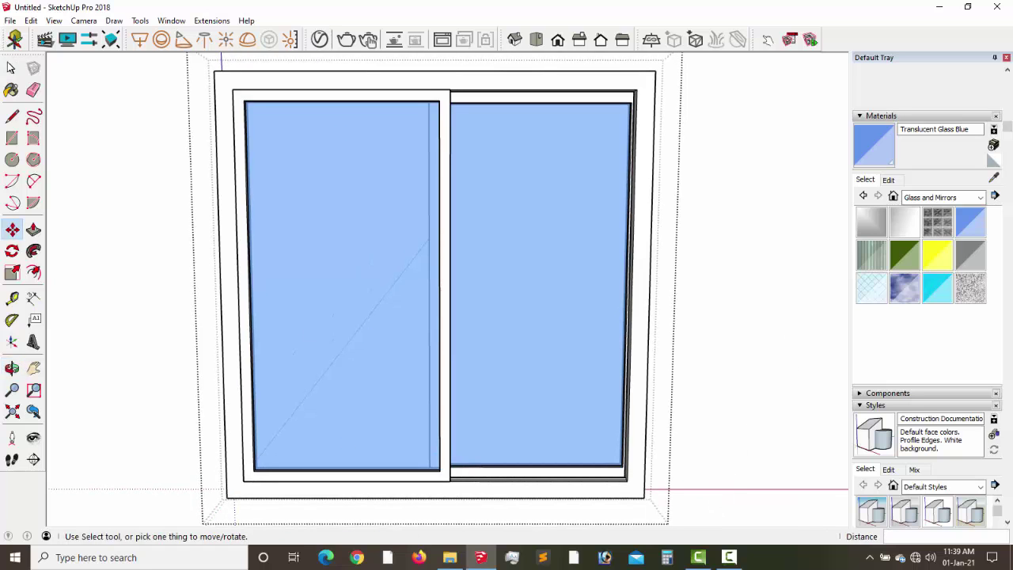
key("space")
left_click(125, 114)
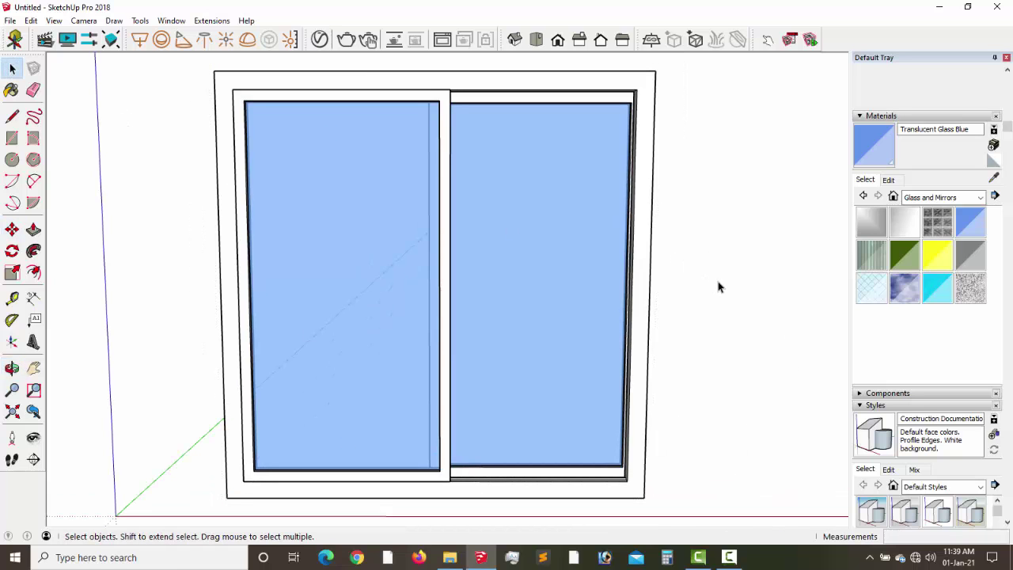
Activate the Interact tool for testing the sliding window's panels.
middle_click_drag(718, 287, 693, 267)
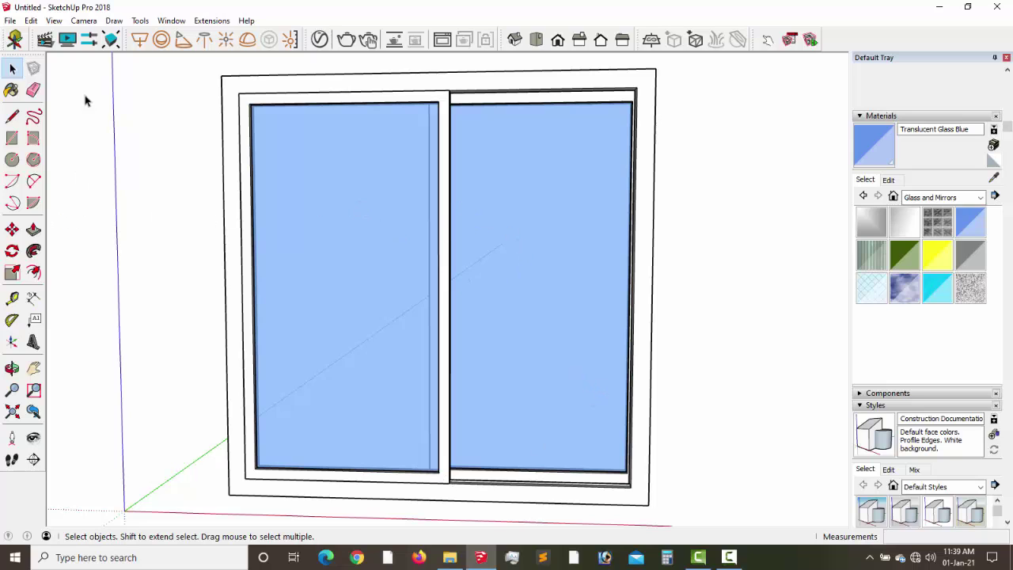
left_click(135, 24)
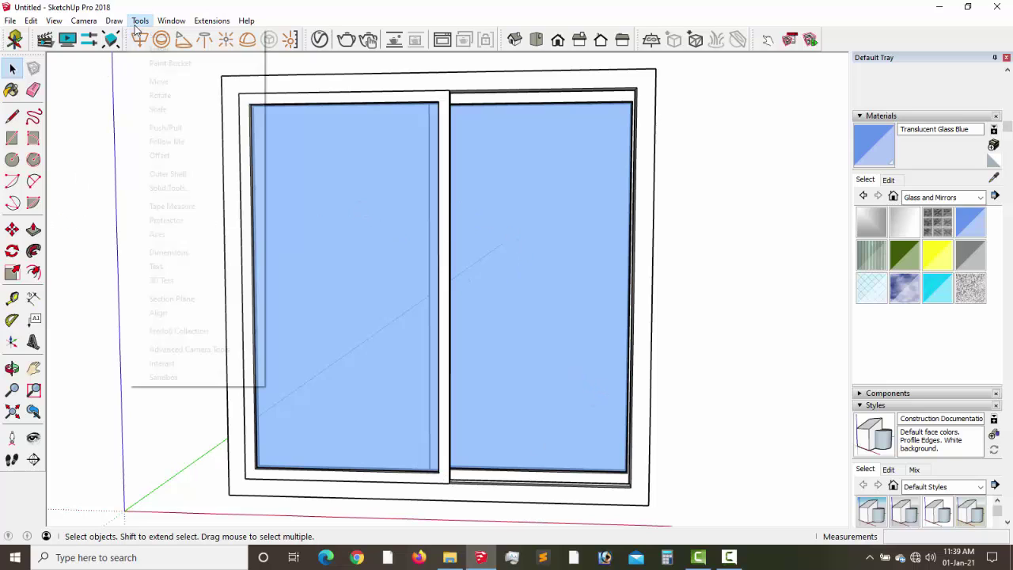
left_click(163, 363)
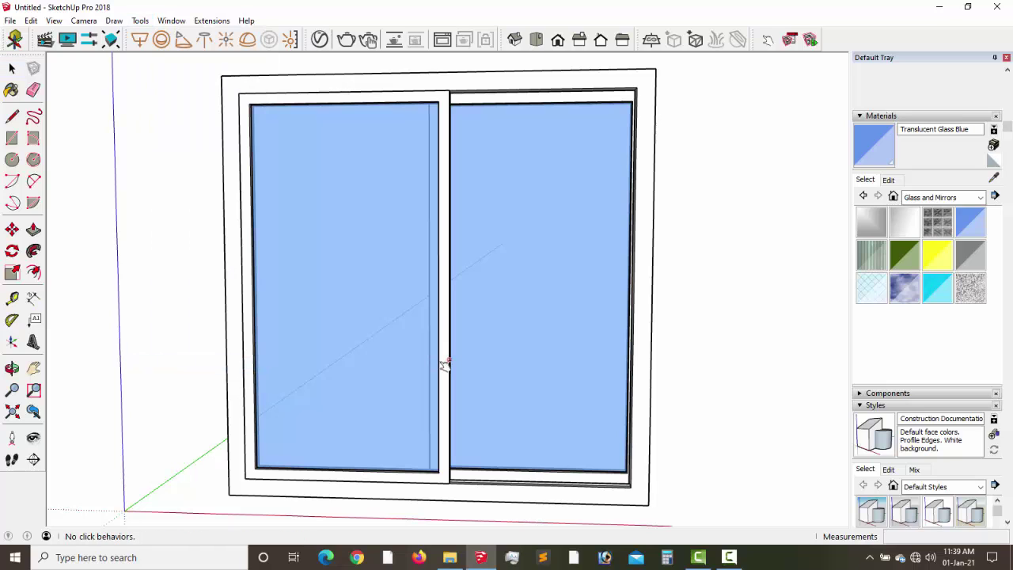